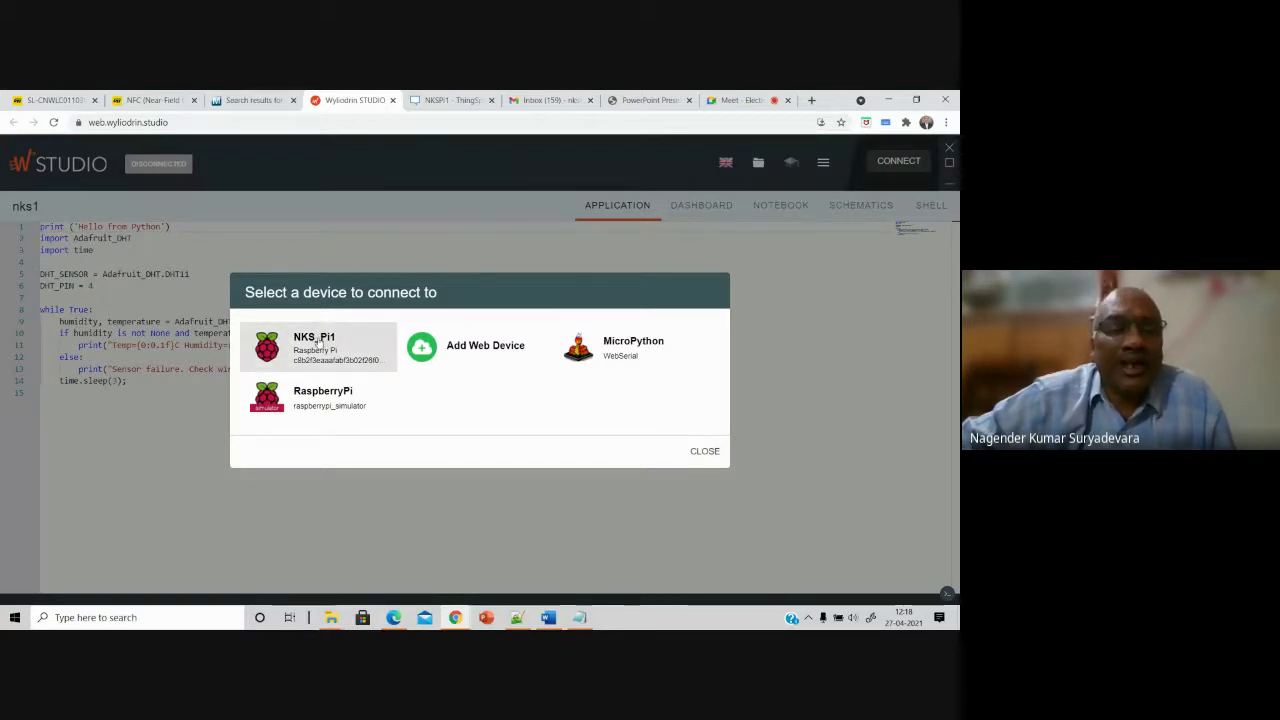
Close Wyliodrin STUDIO's 'Select a device to connect to' dialog and open Windows search
left_click(704, 451)
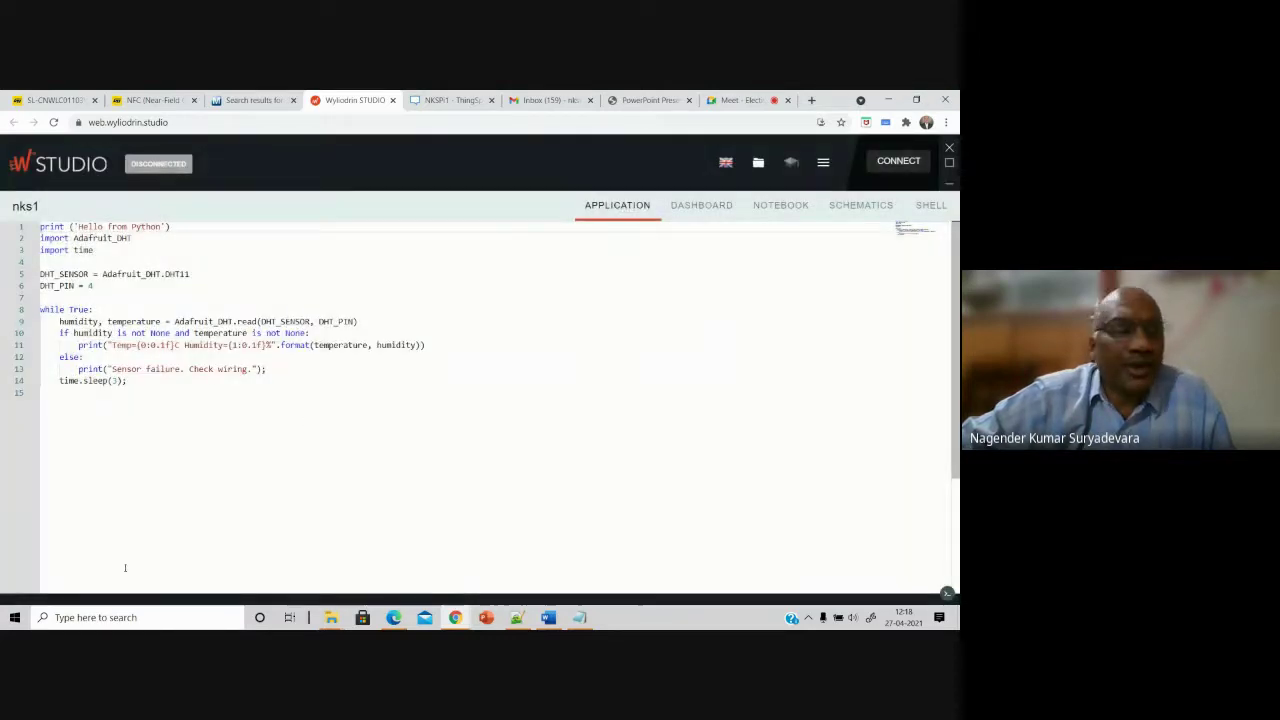
left_click(184, 618)
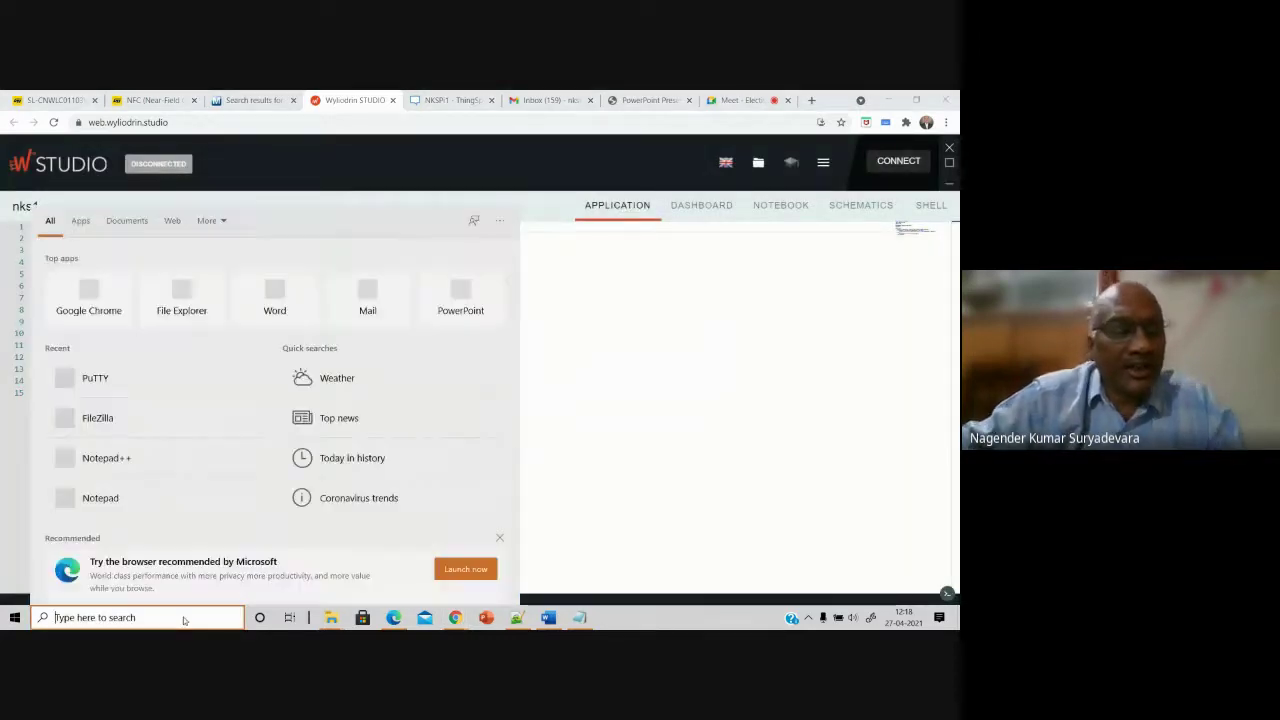
Launch PuTTY and open an SSH connection to 192.168.1.3 on port 22
type("putt")
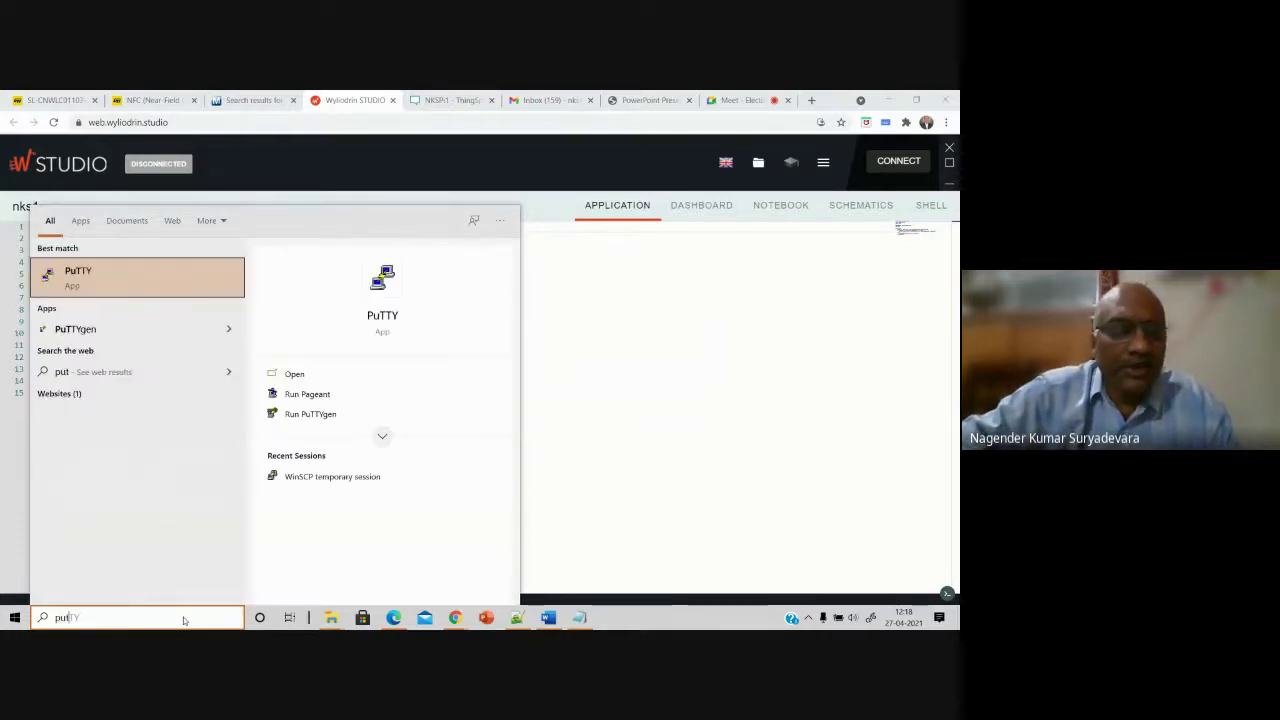
left_click(224, 288)
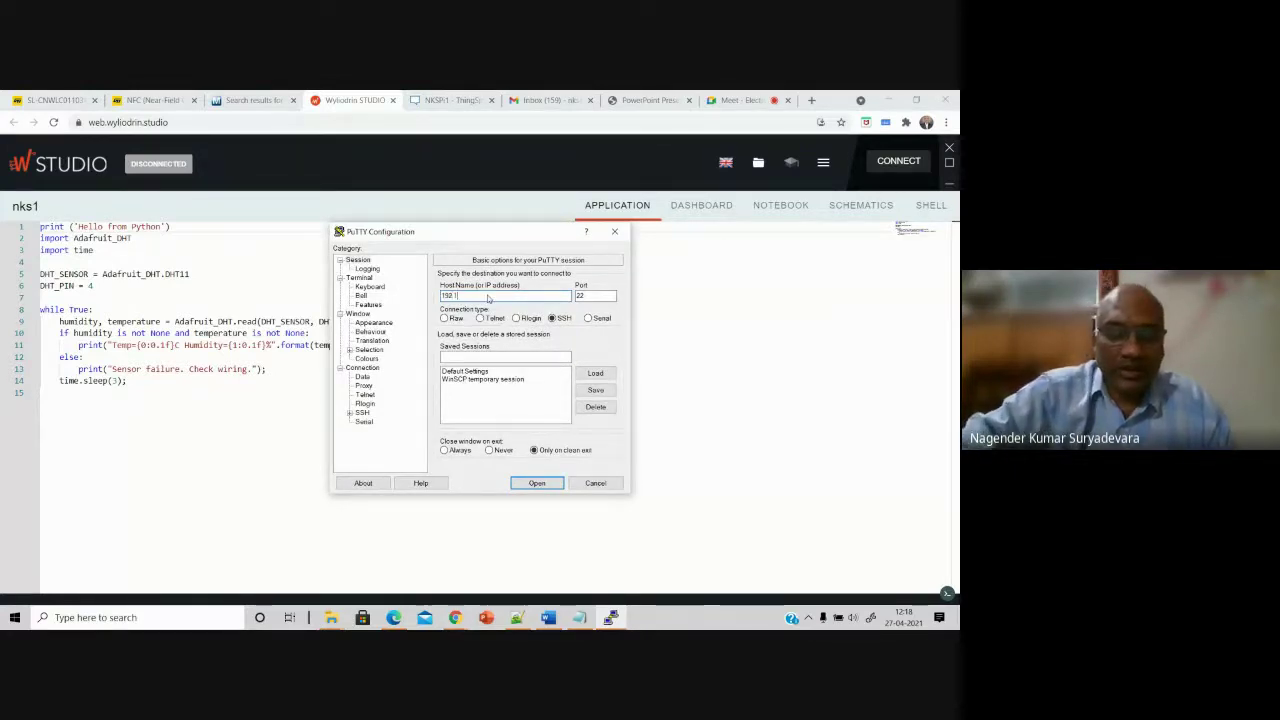
type(".1.3")
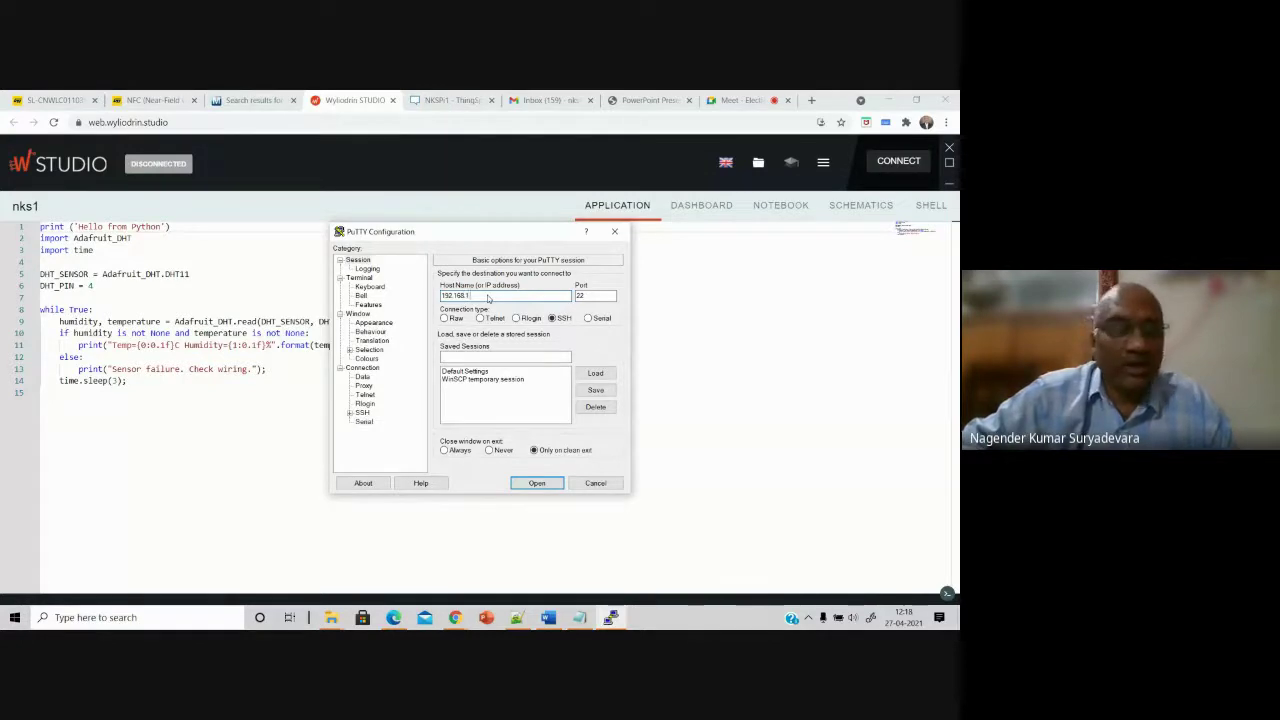
left_click(537, 483)
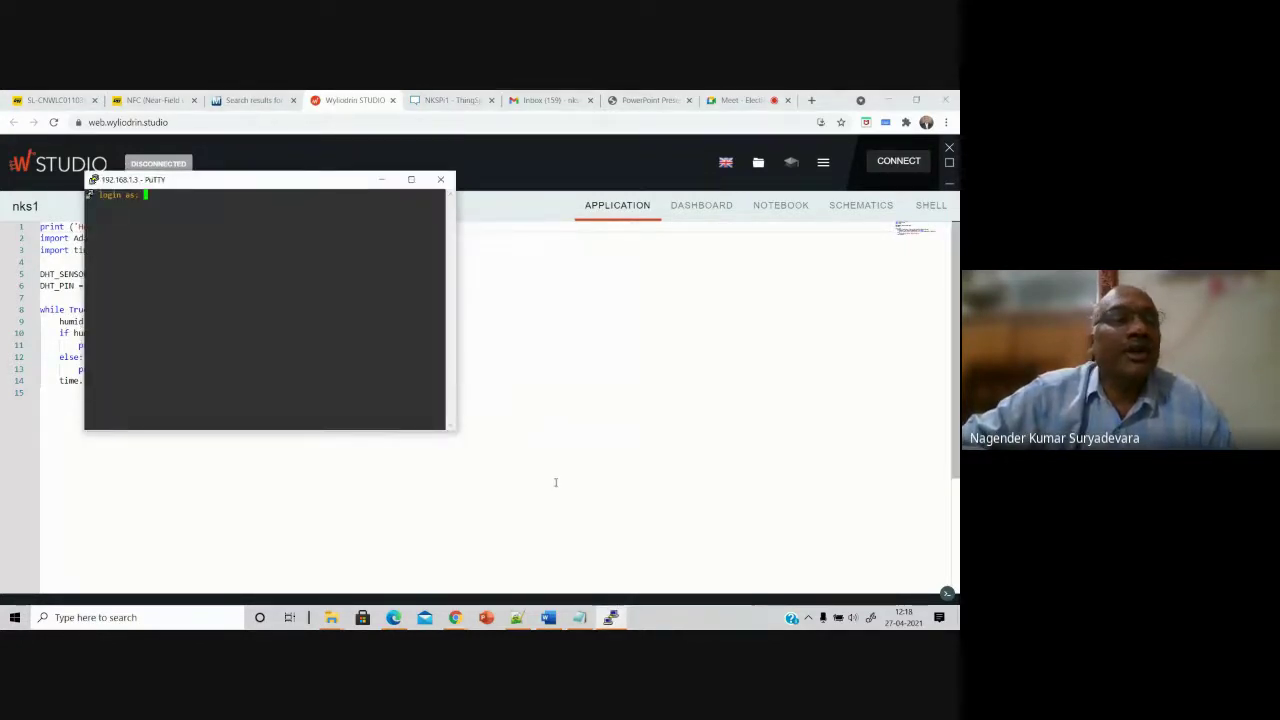
Move the terminal to the upper left and log in to the Raspberry Pi
left_click(893, 105)
left_click_drag(257, 186, 182, 113)
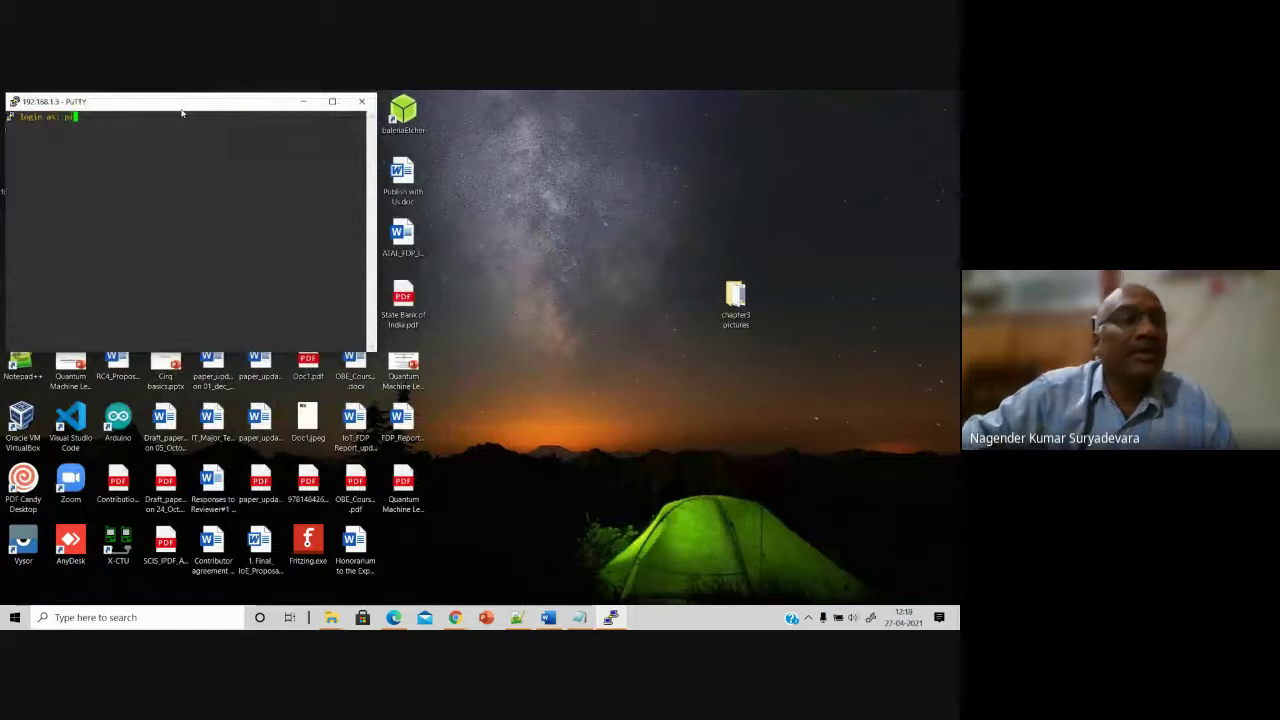
key("Return")
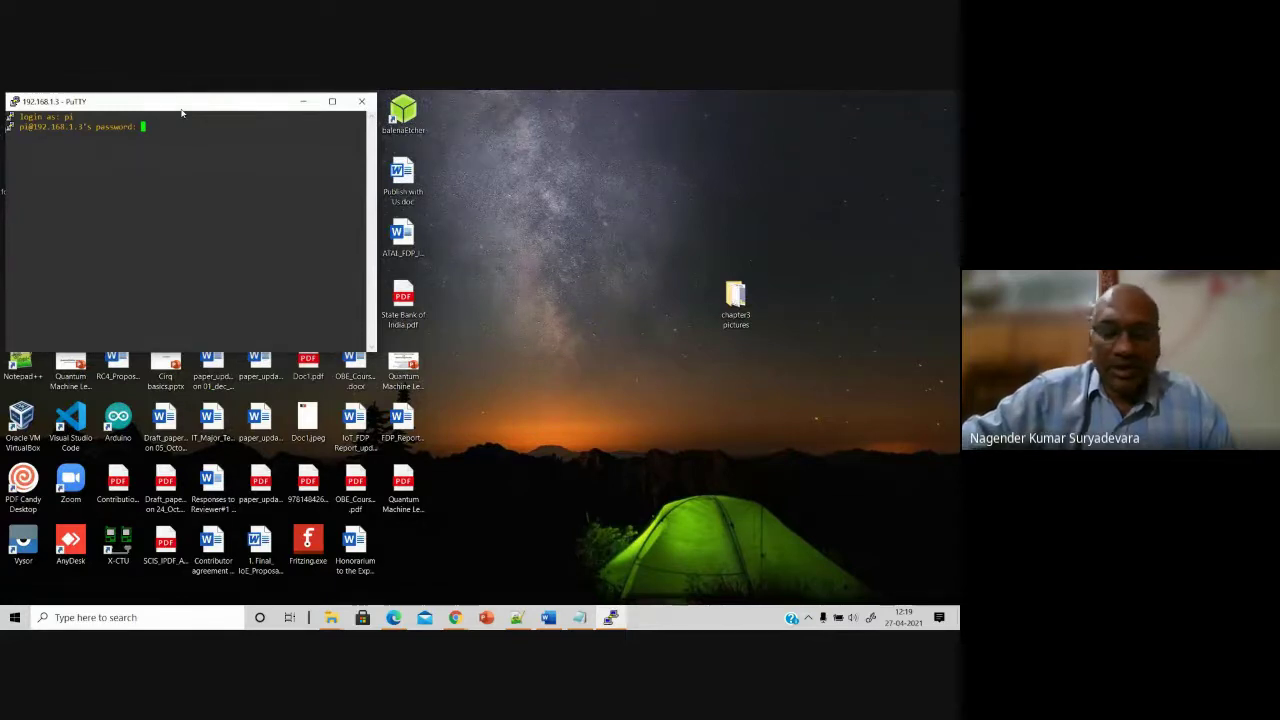
key("Return")
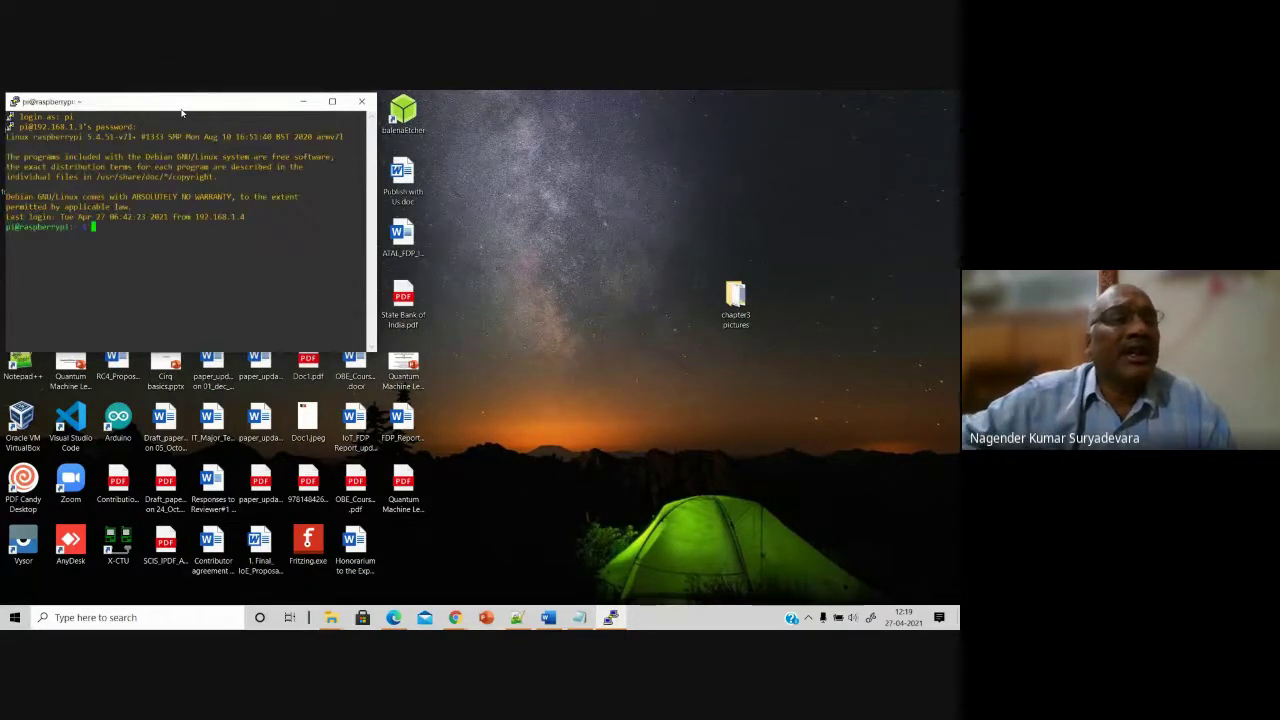
right_click(255, 105)
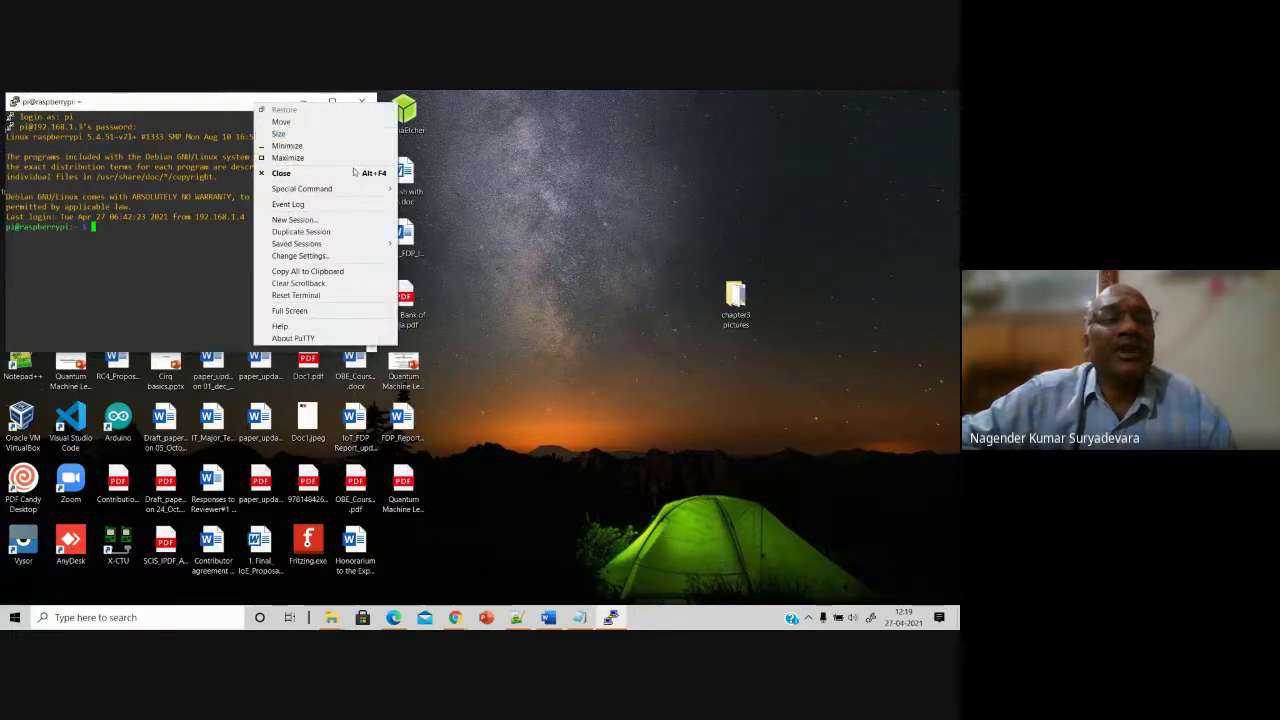
Open a second SSH session to 192.168.1.3 and log in as pi
left_click(368, 219)
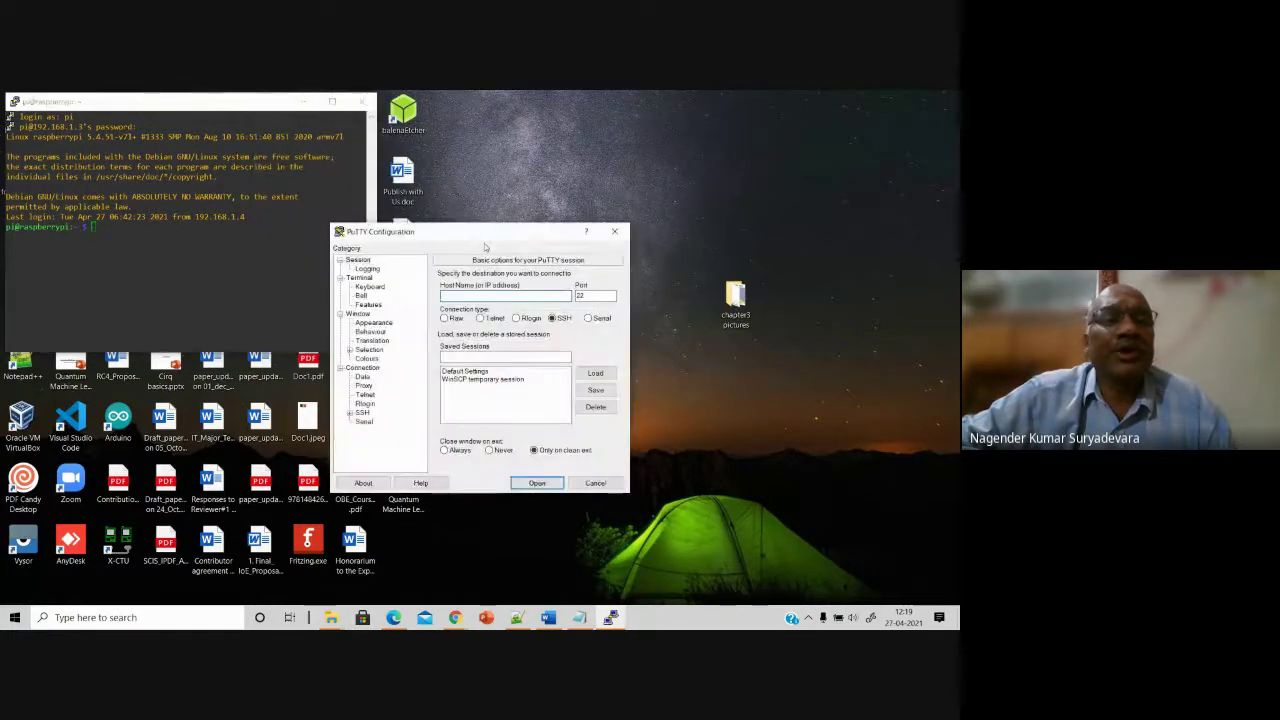
type("192.168.1")
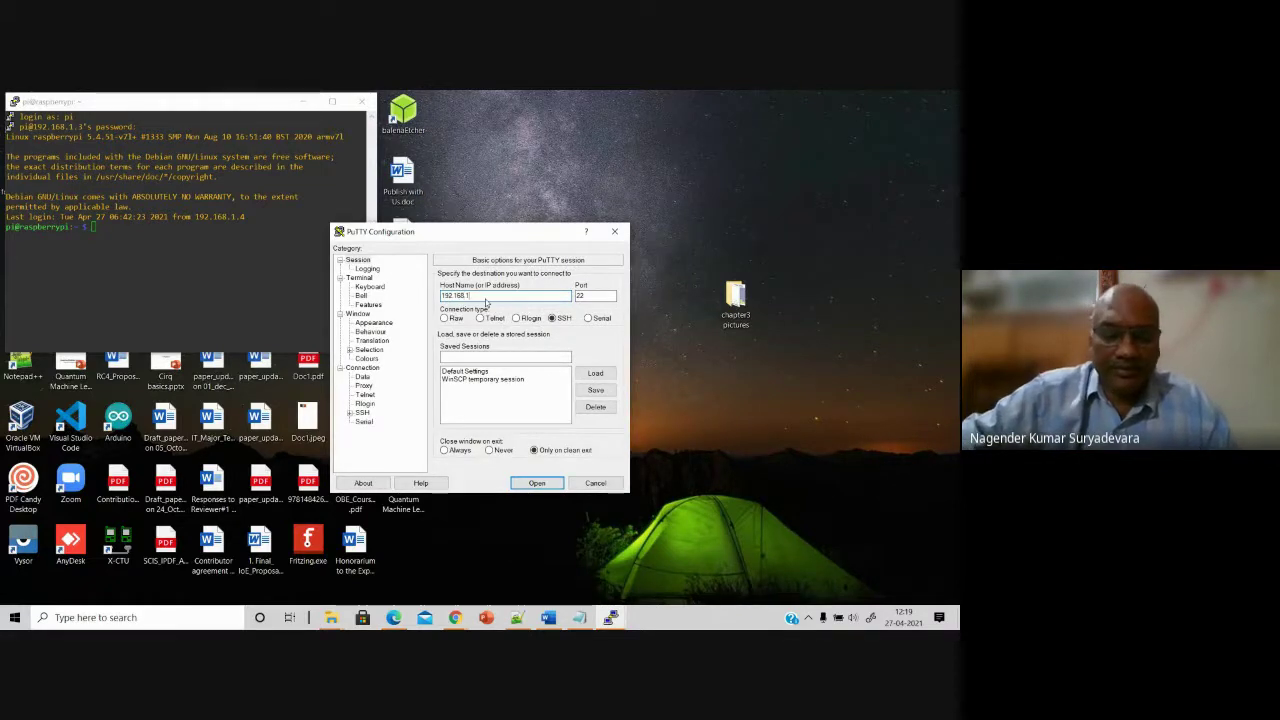
type(".3")
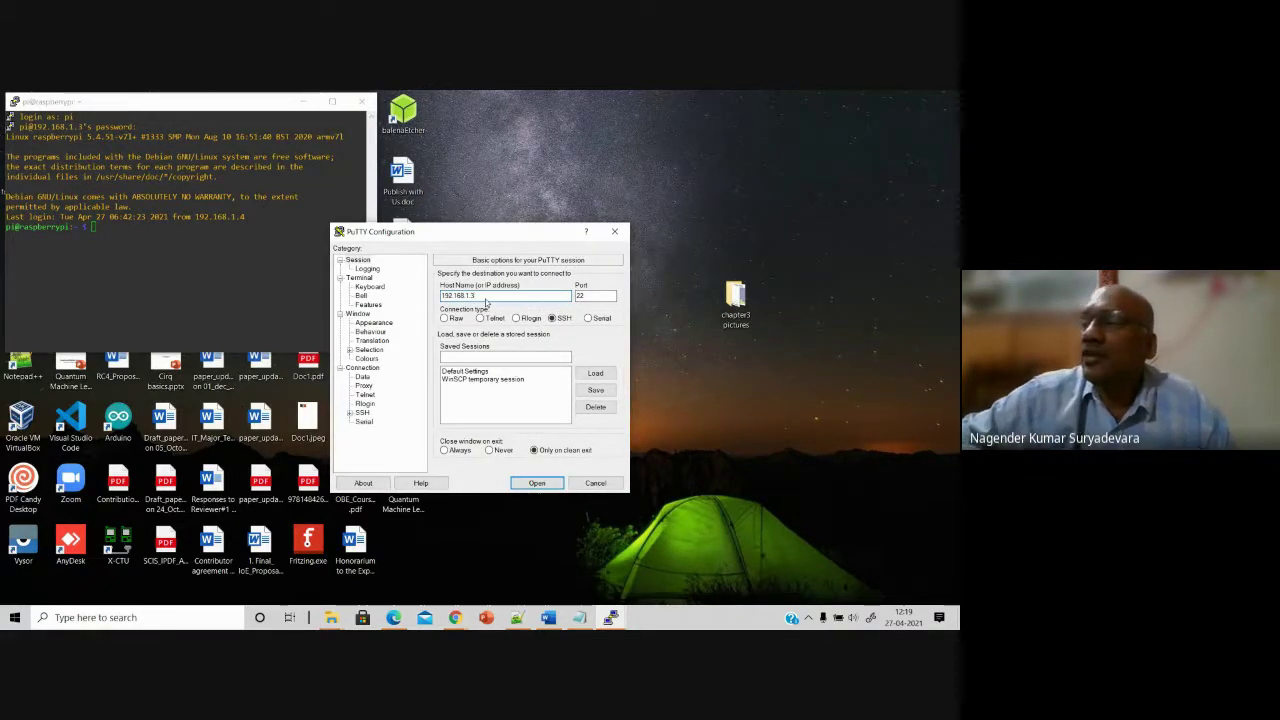
left_click(537, 484)
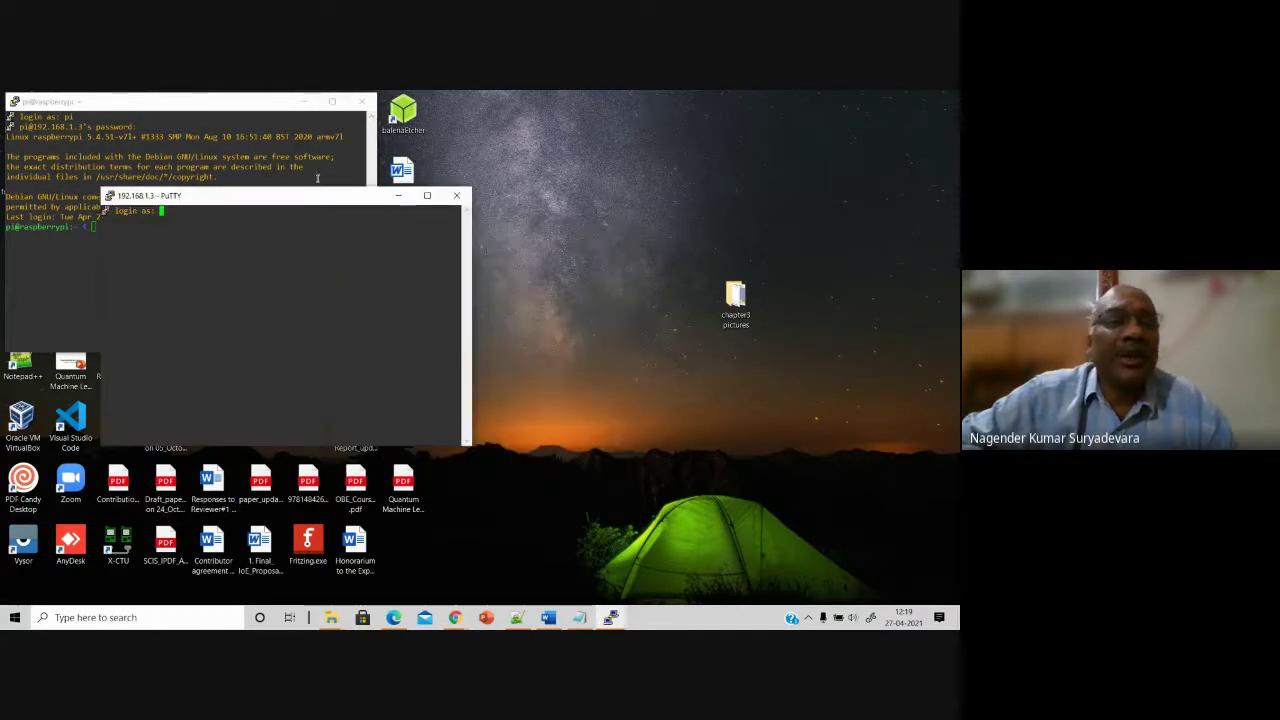
left_click_drag(319, 197, 600, 106)
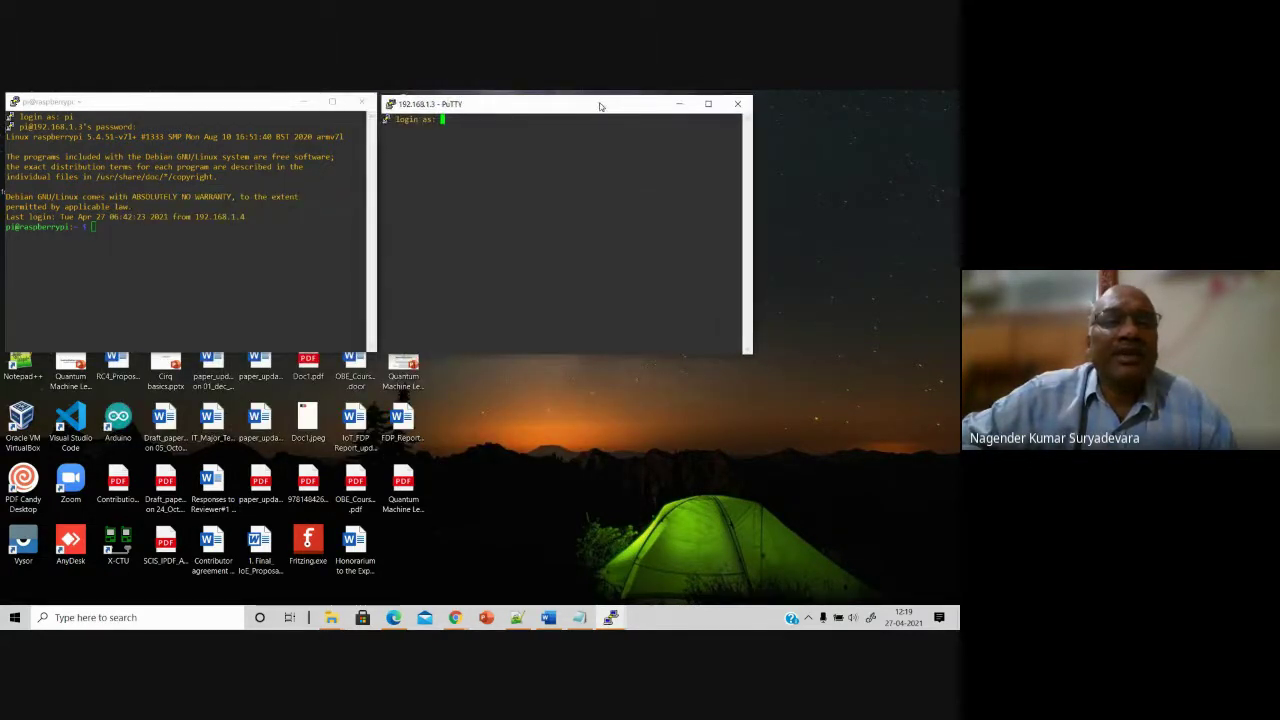
type("pi")
key("Return")
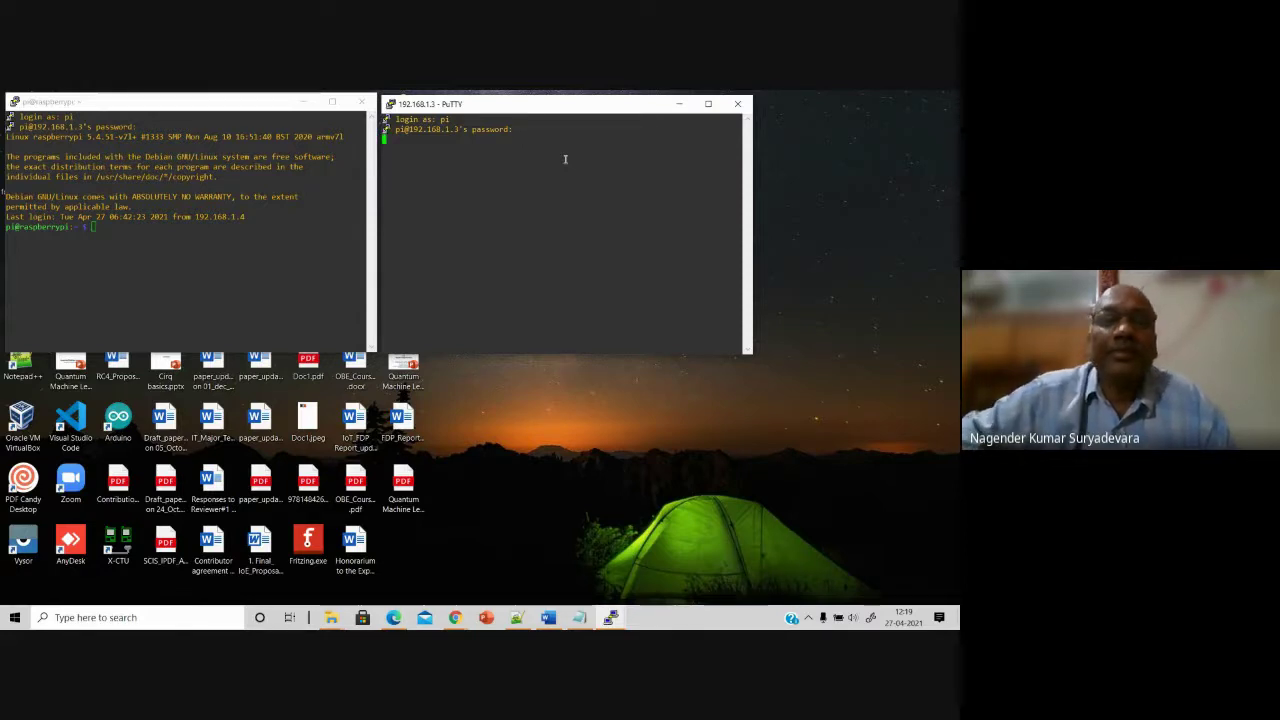
key("Return")
Arrange both PuTTY terminals side by side and enlarge them
left_click_drag(580, 103, 738, 104)
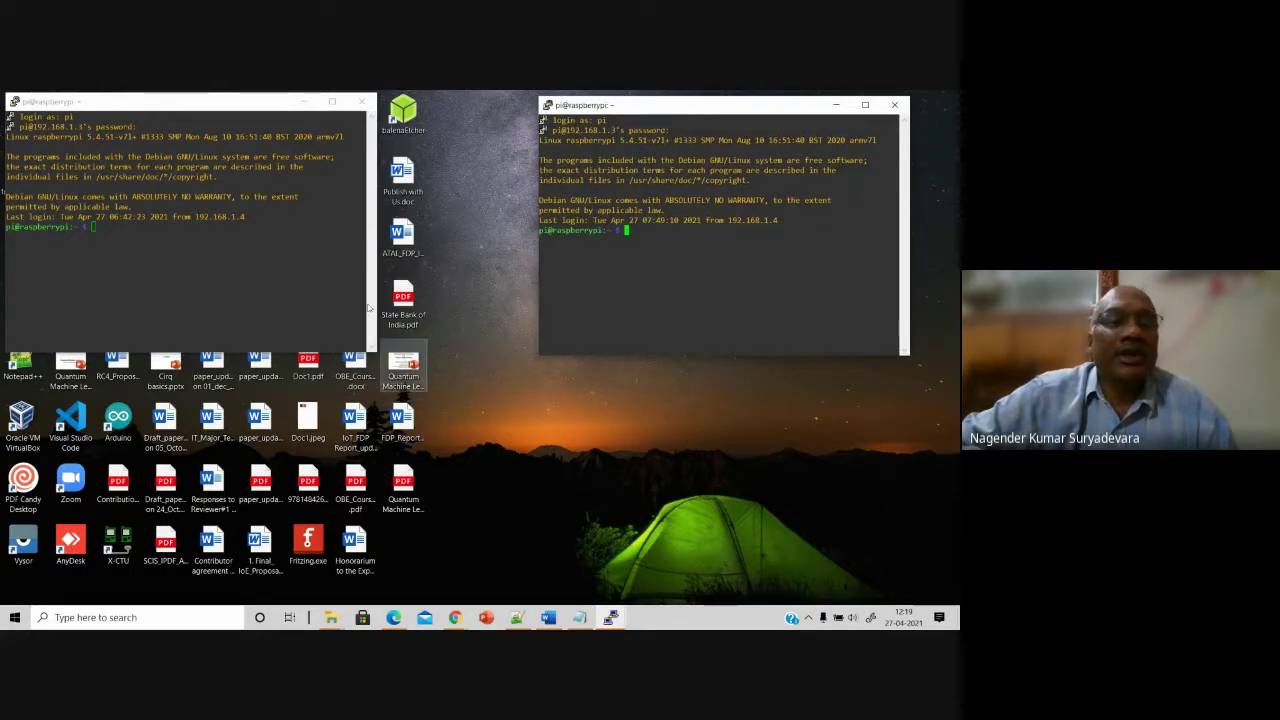
left_click_drag(376, 352, 527, 554)
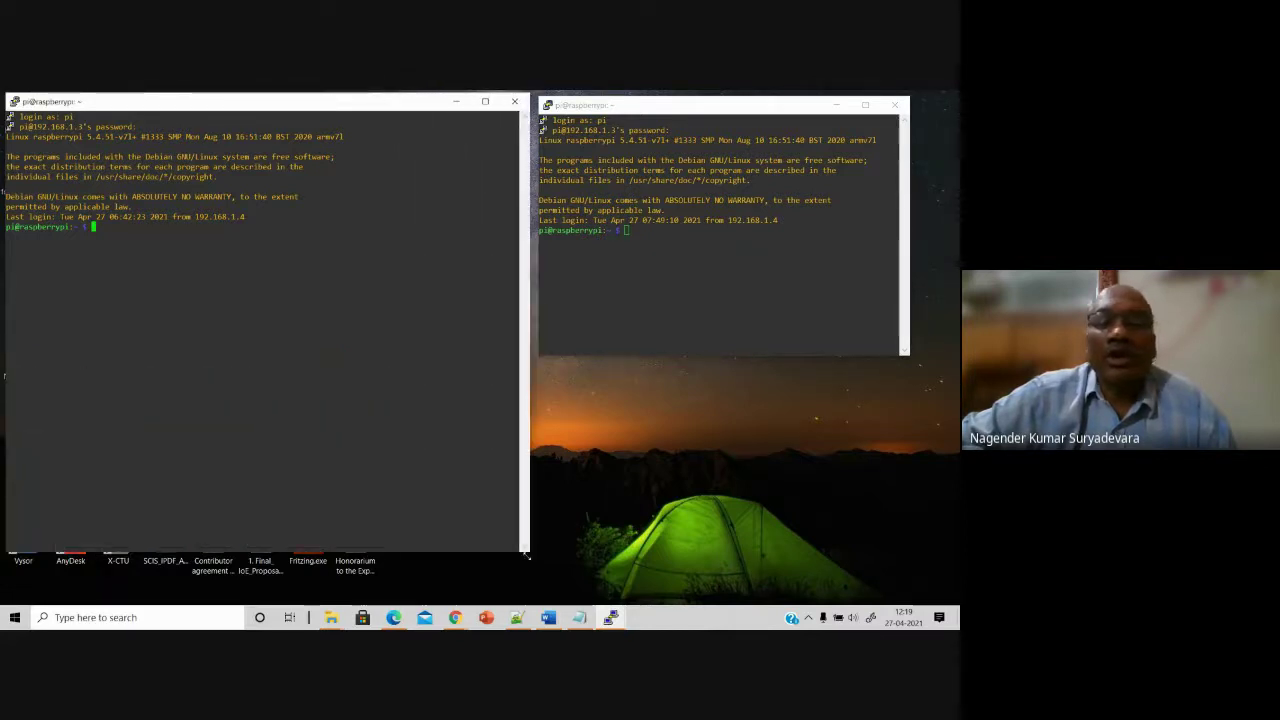
left_click(908, 357)
left_click_drag(908, 357, 961, 560)
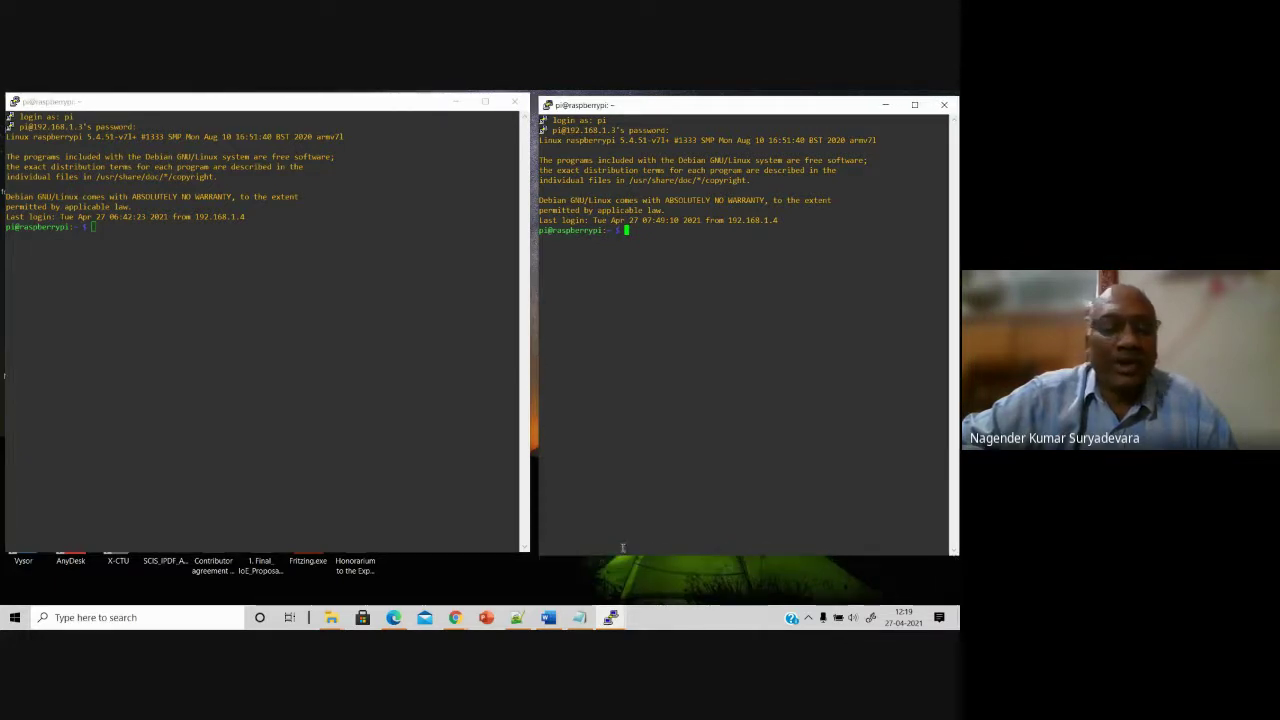
left_click_drag(399, 551, 401, 584)
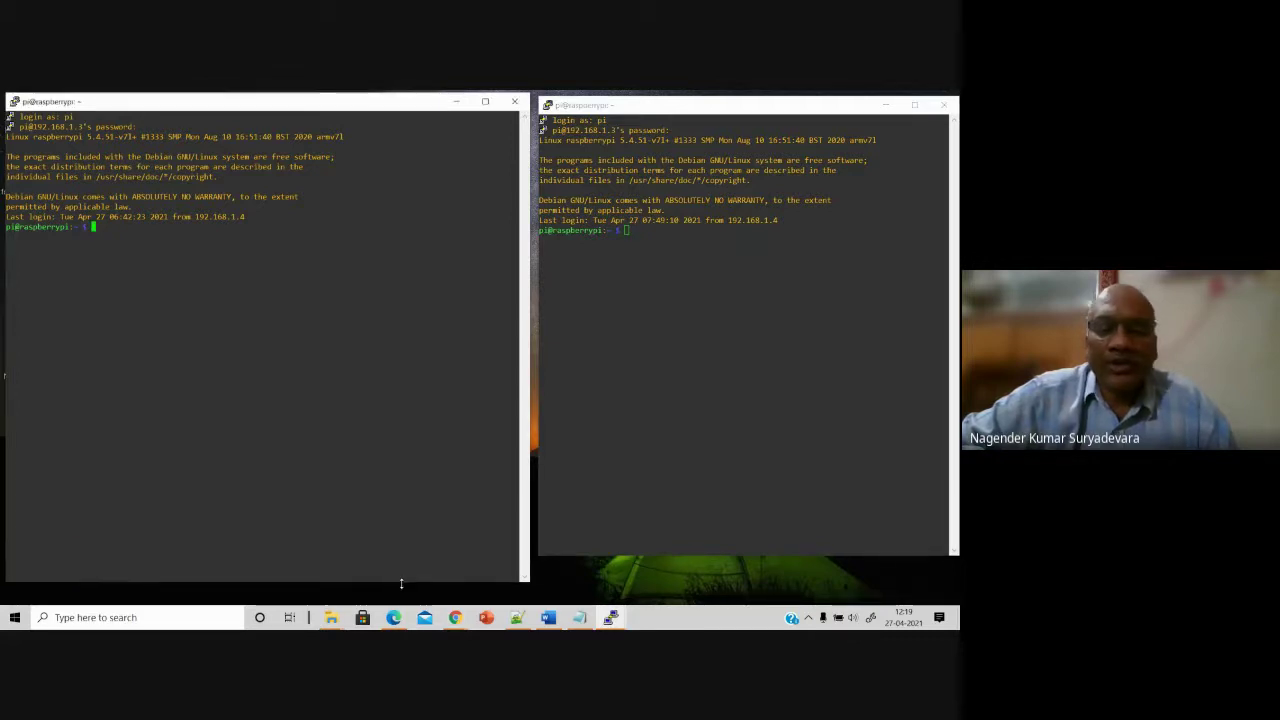
left_click_drag(698, 557, 699, 585)
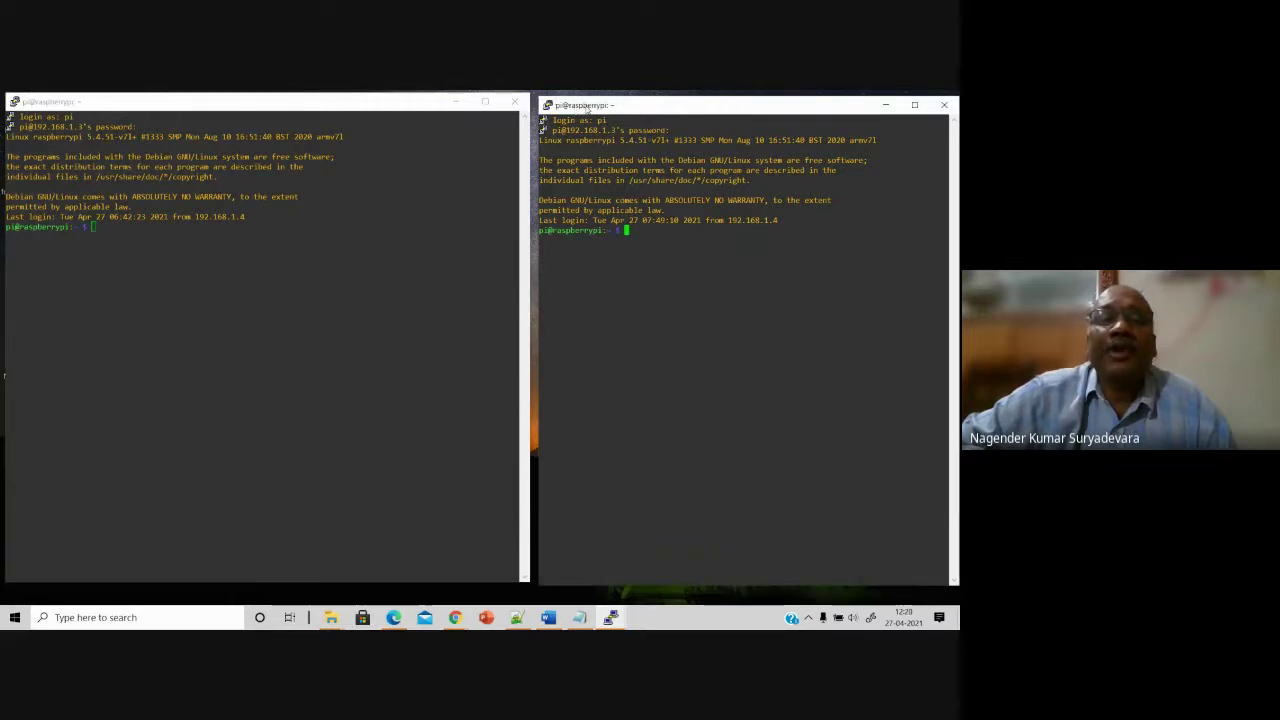
left_click_drag(586, 109, 579, 105)
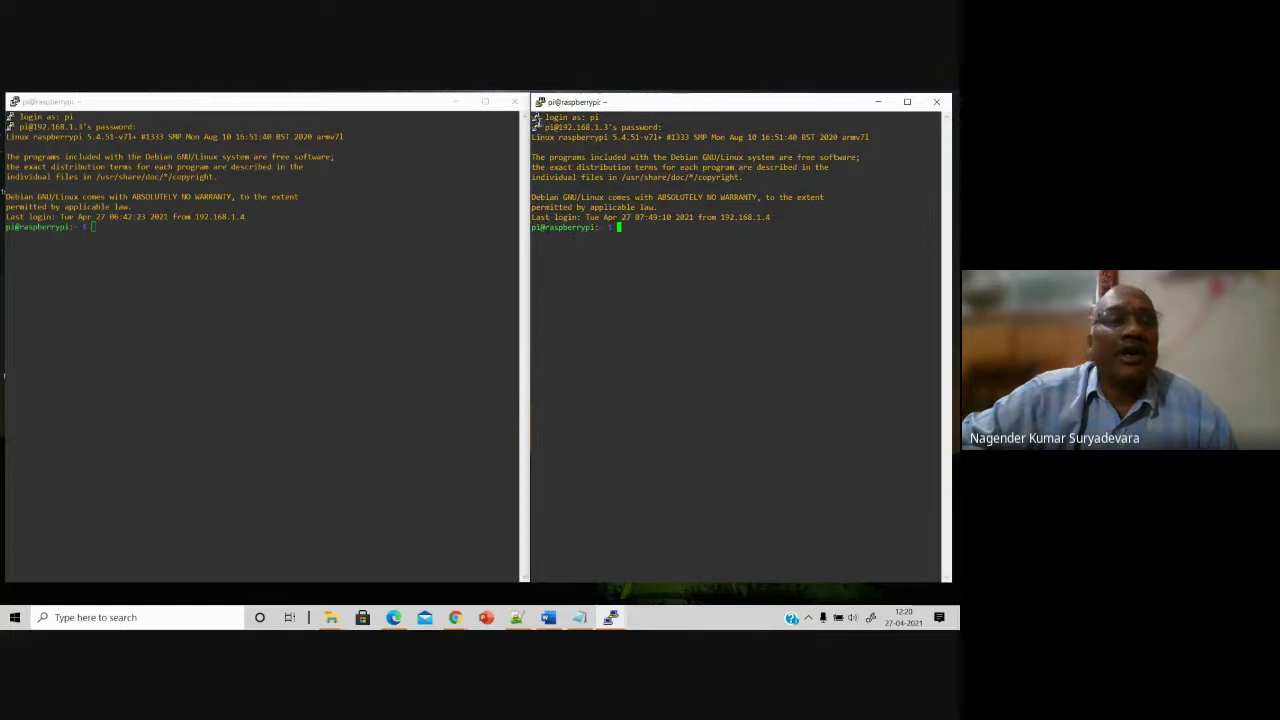
left_click(274, 283)
Paste the mosquitto_sub command into the first terminal and readjust both window positions
right_click(276, 284)
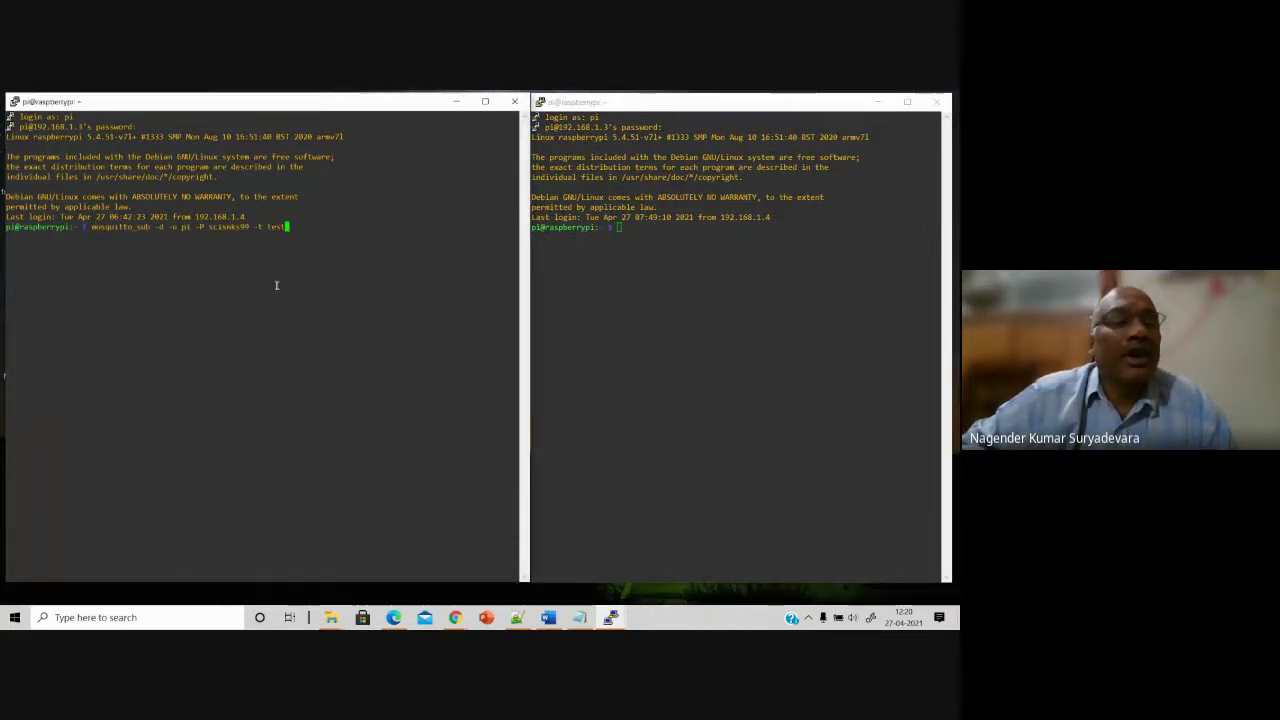
right_click(311, 105)
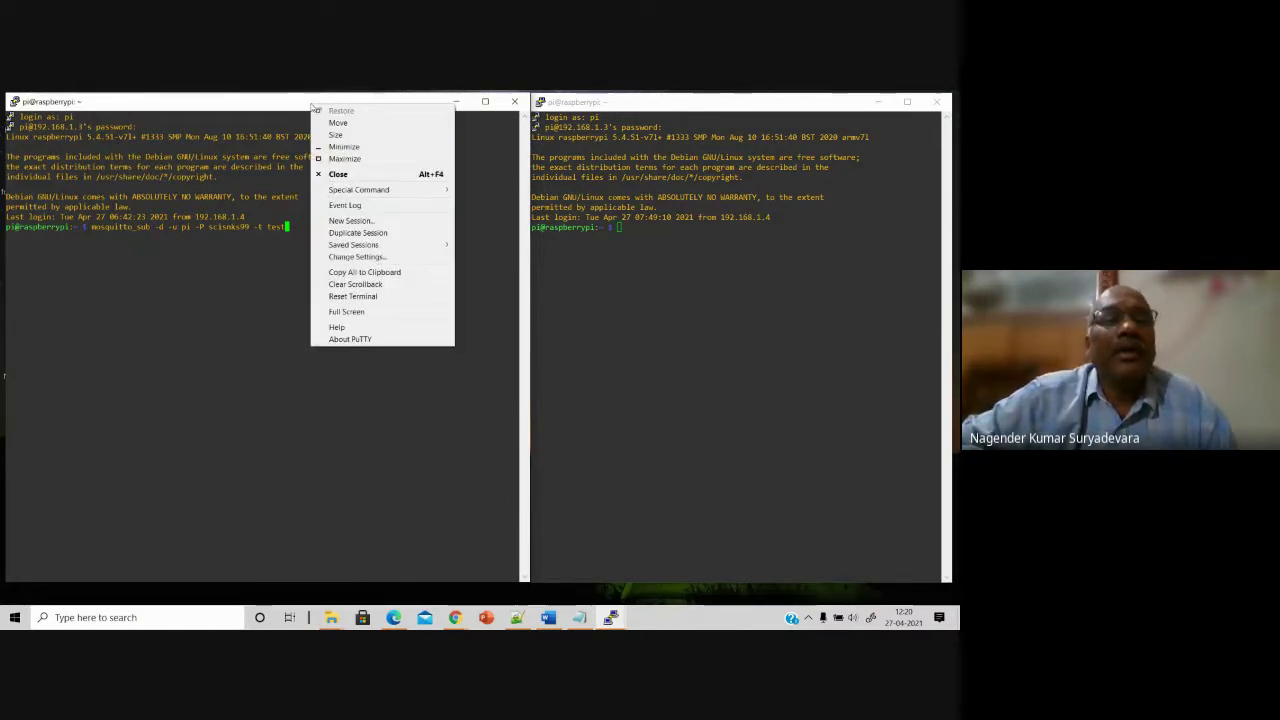
left_click(362, 163)
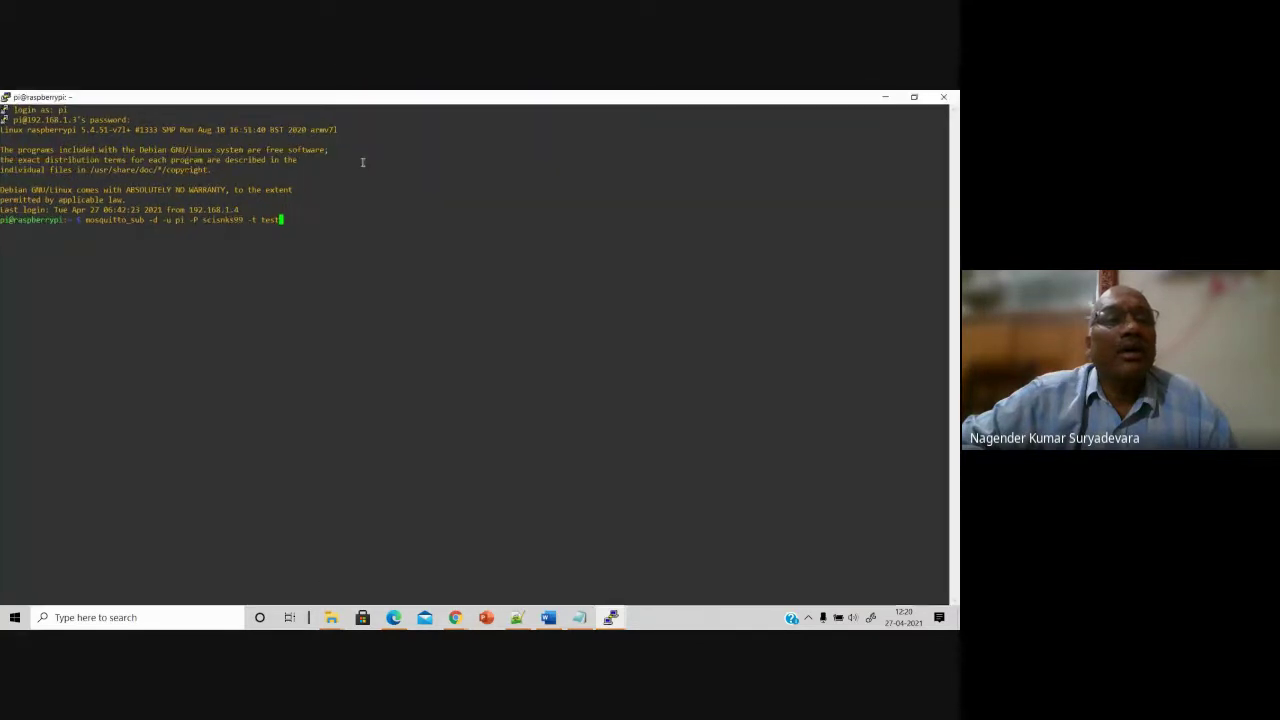
left_click(914, 96)
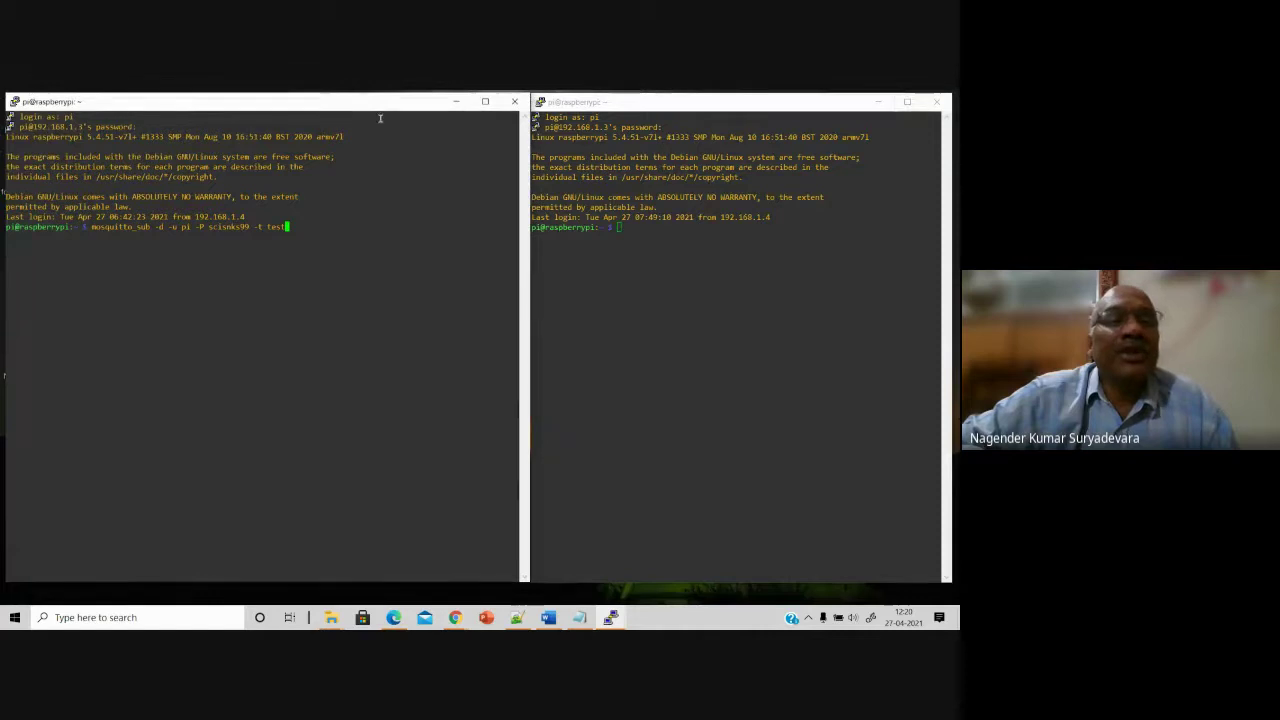
left_click_drag(377, 105, 375, 103)
left_click(650, 105)
left_click_drag(655, 105, 675, 103)
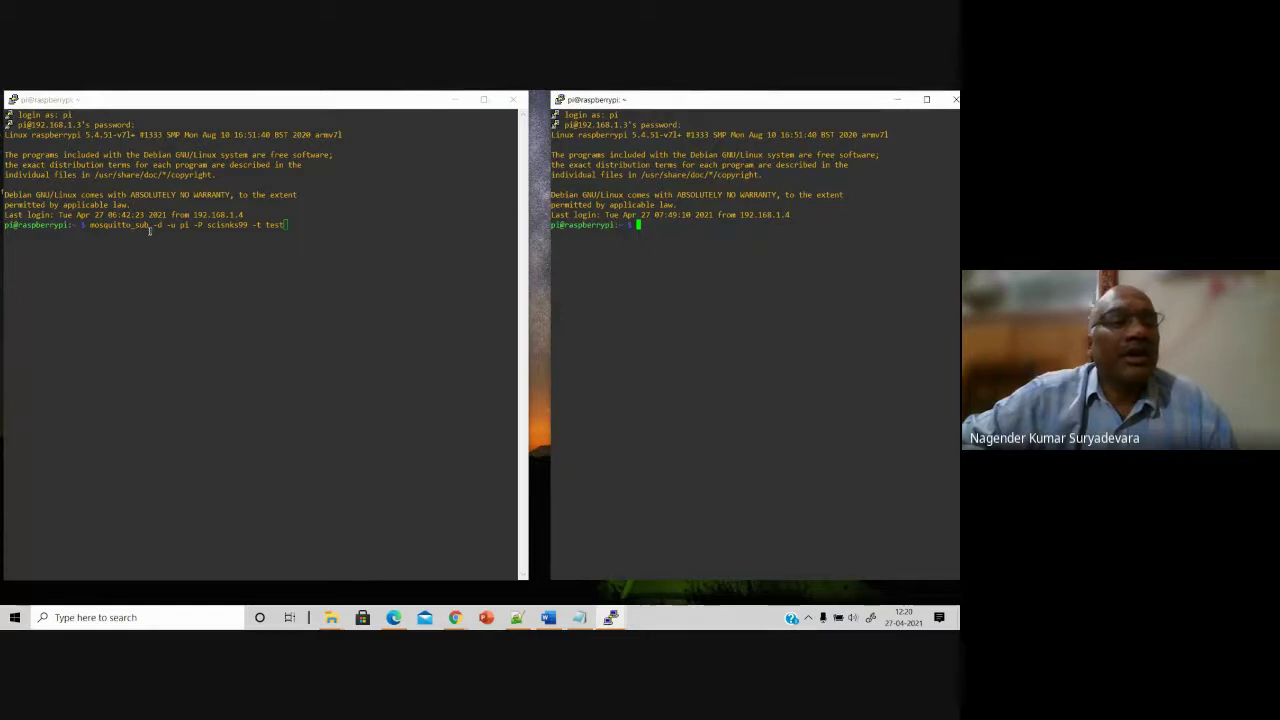
Review the mosquitto_sub options, confirming topic 'test', then focus the second terminal
left_click_drag(91, 226, 298, 225)
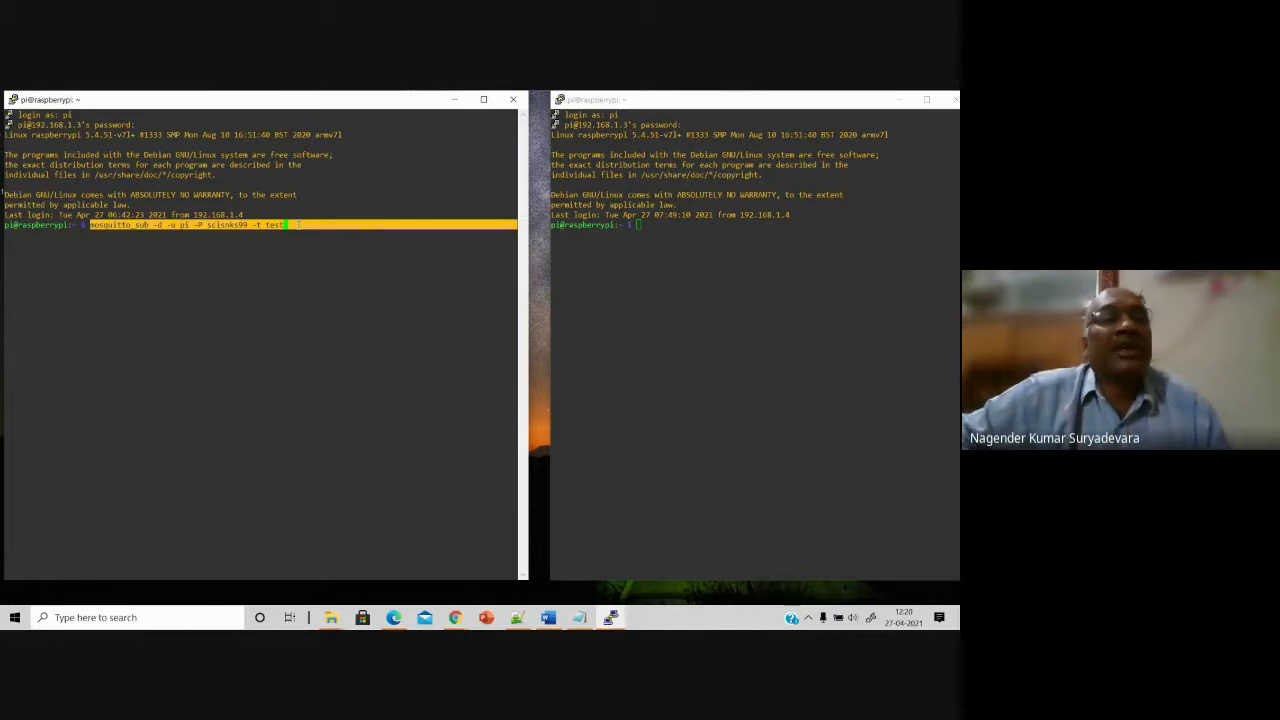
left_click(240, 242)
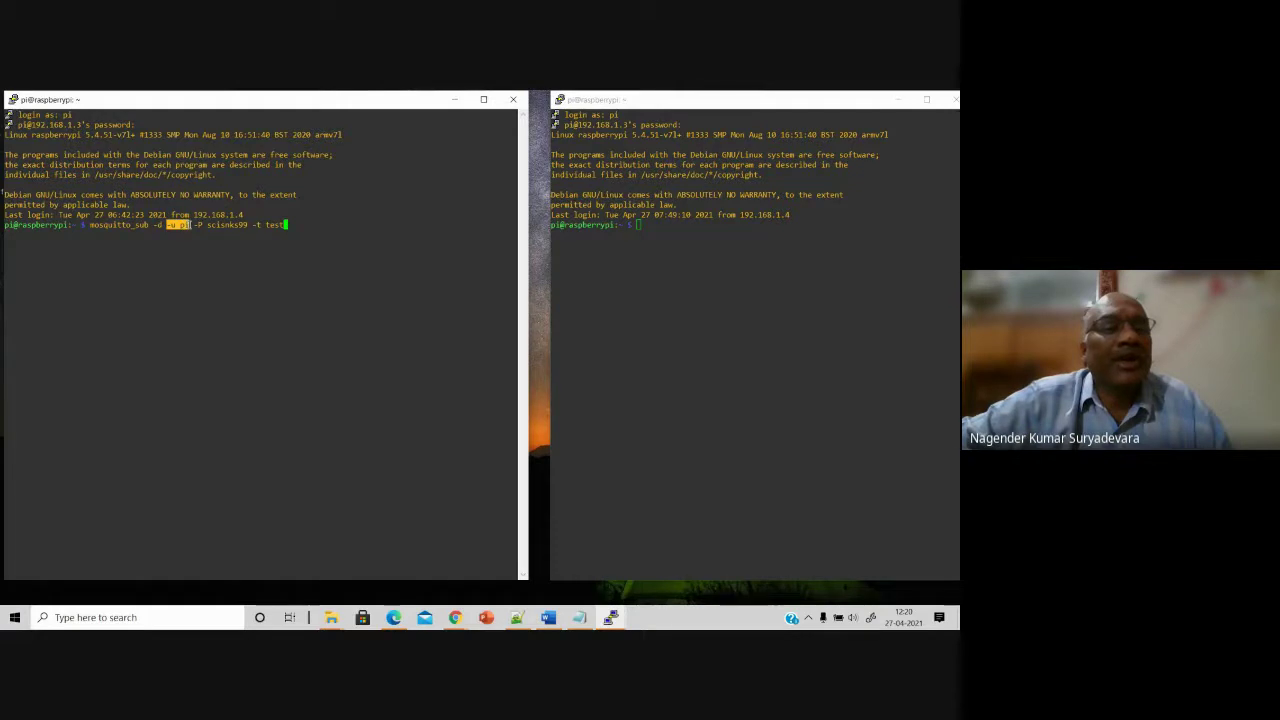
left_click_drag(190, 225, 251, 225)
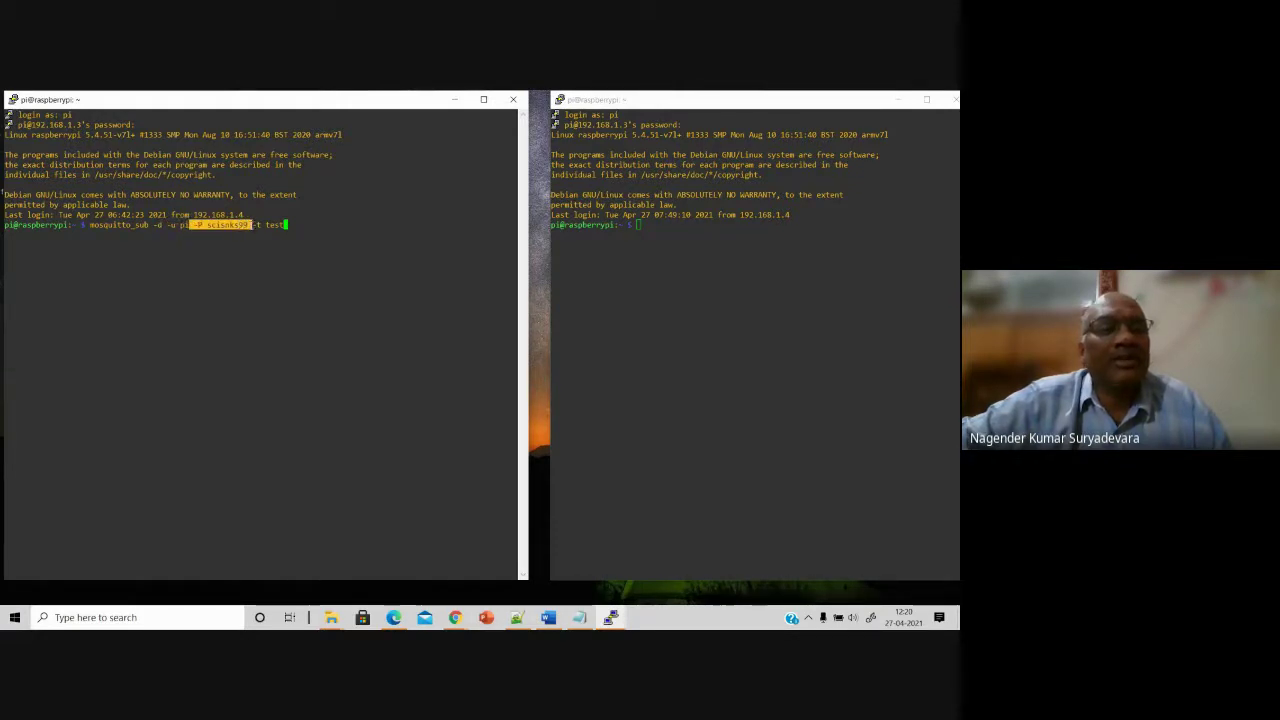
left_click(276, 236)
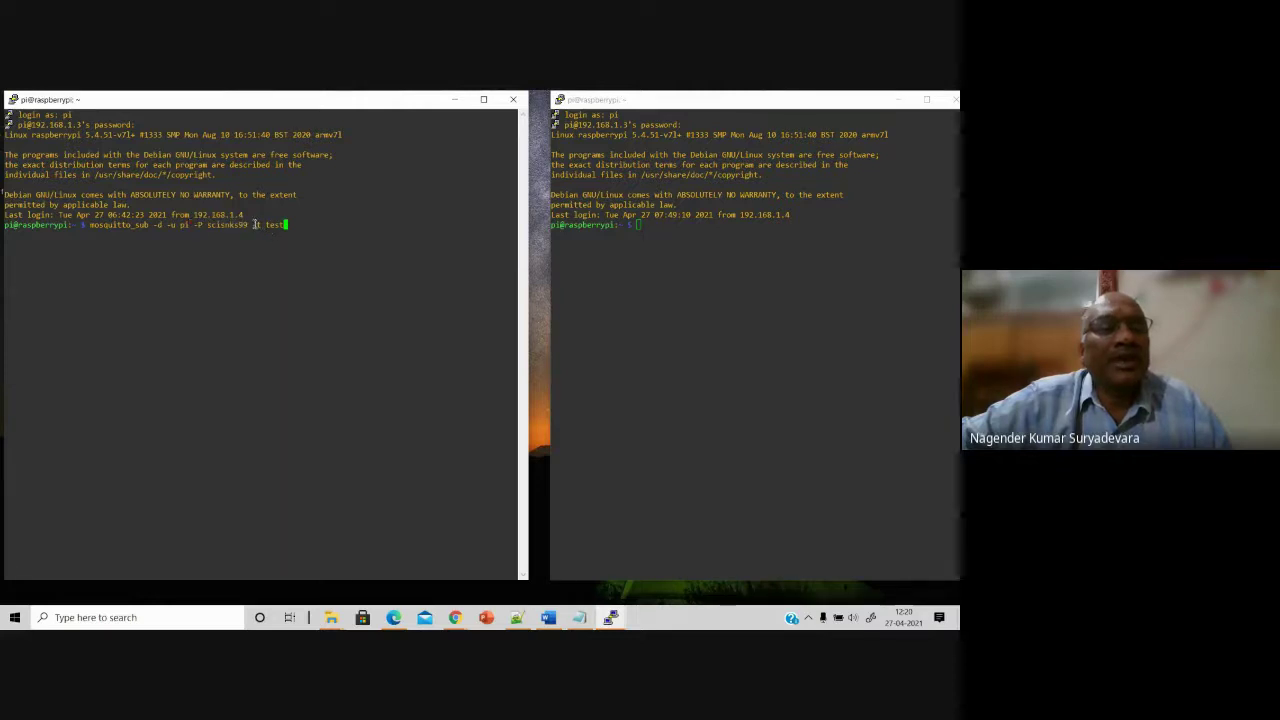
left_click_drag(253, 225, 265, 225)
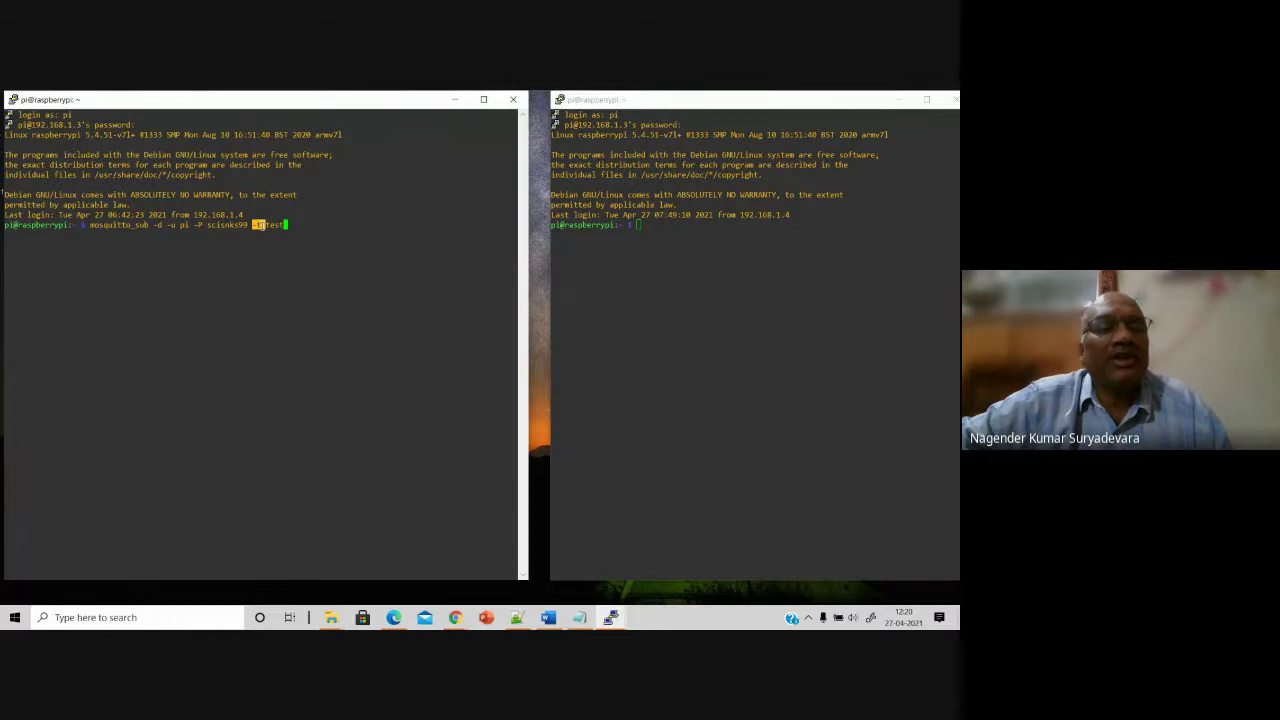
left_click(282, 236)
key("BackSpace")
left_click_drag(300, 224, 268, 222)
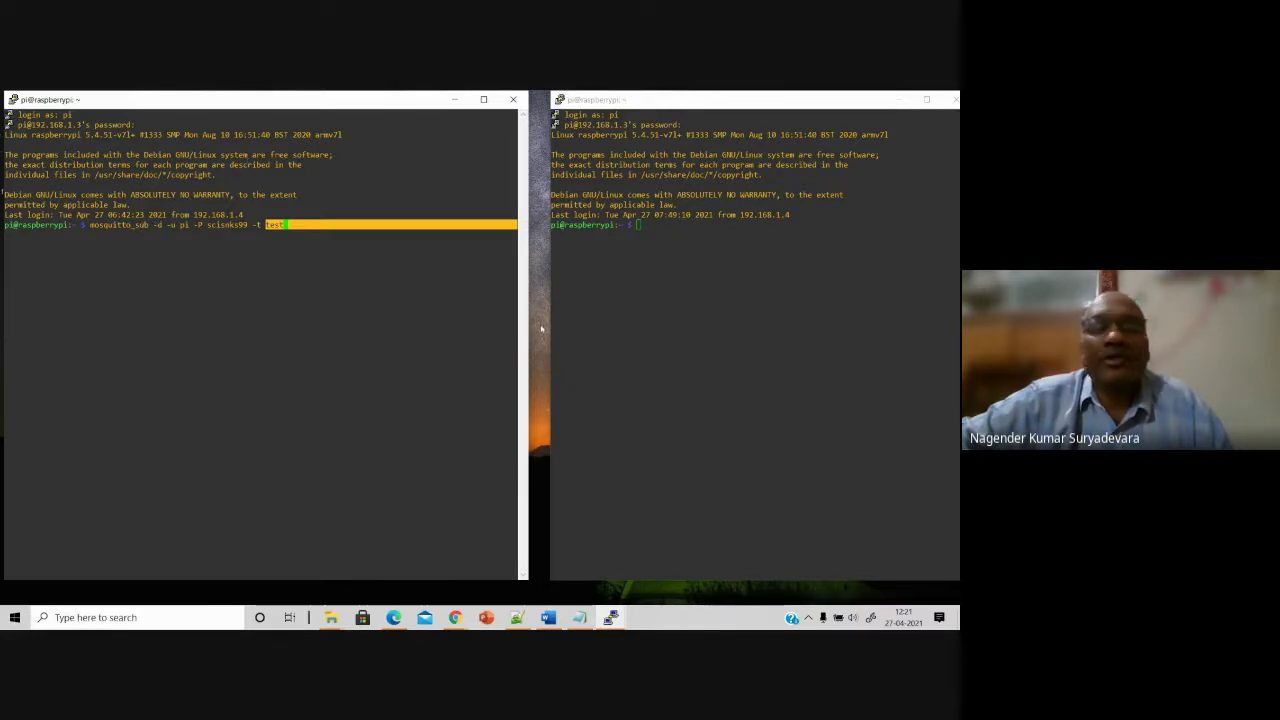
left_click(649, 231)
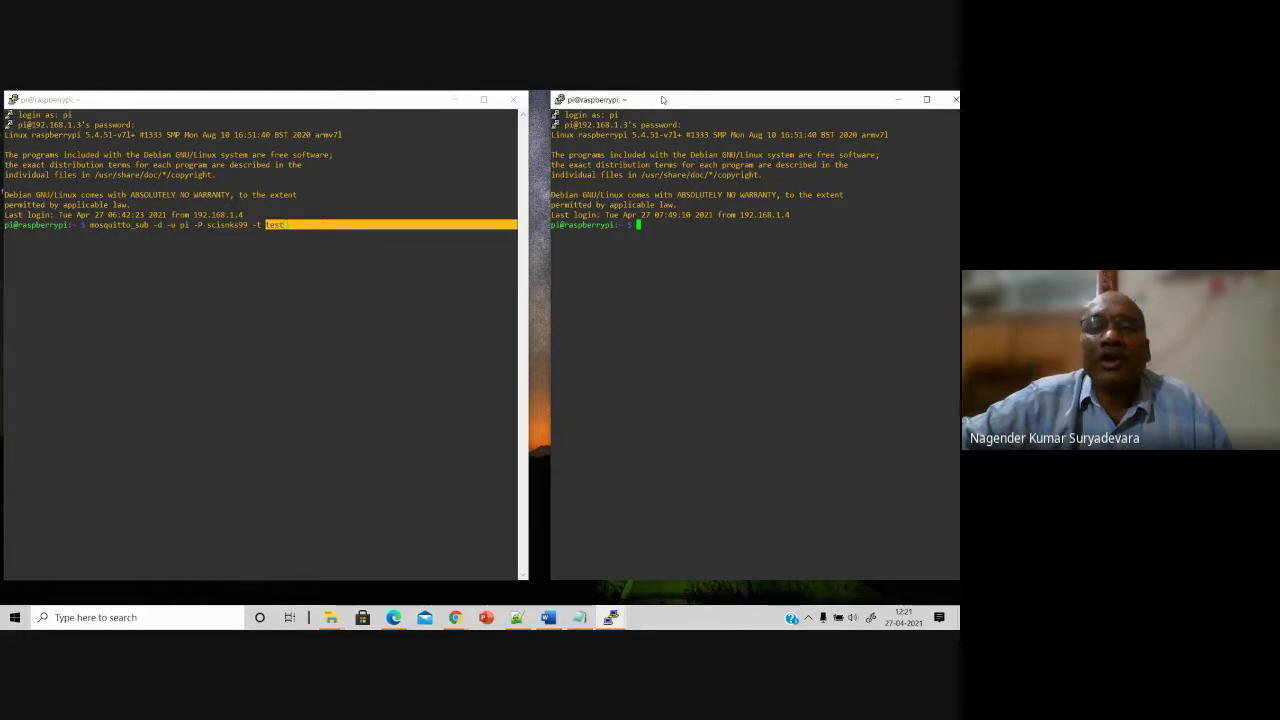
left_click_drag(662, 100, 646, 100)
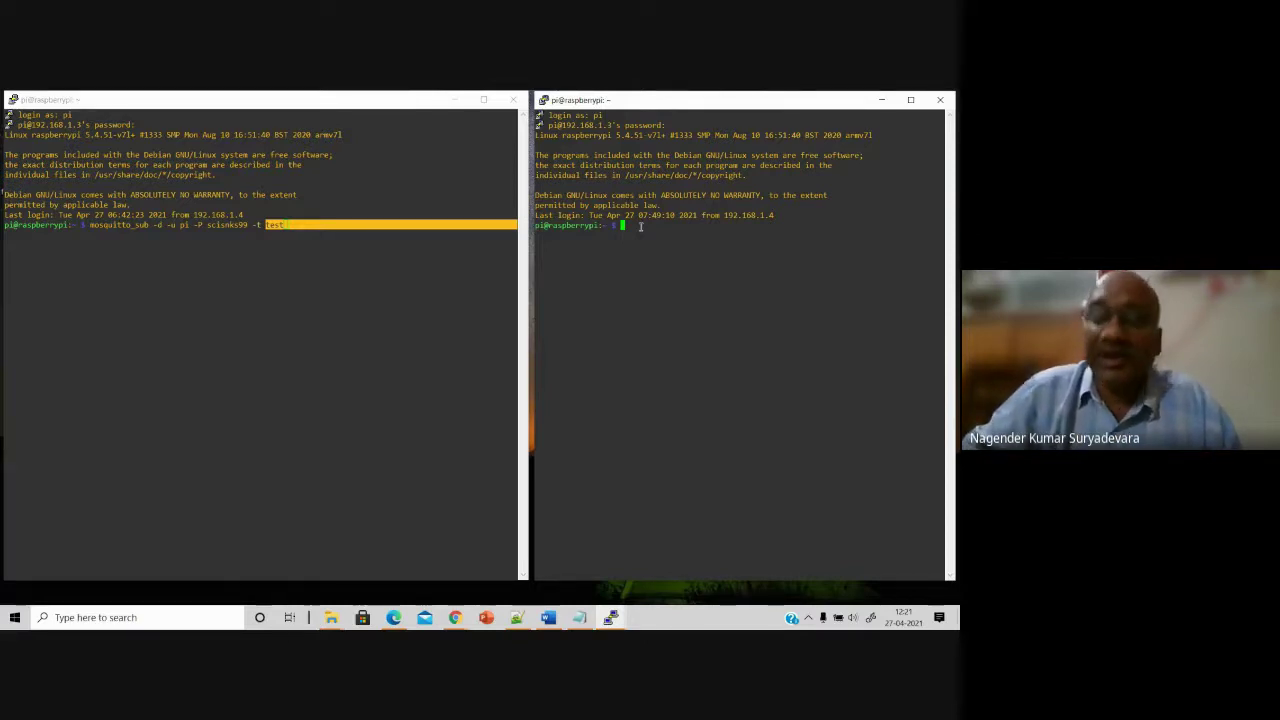
Recall the mosquitto_pub command sending "Hi" to topic test and review its options
right_click(640, 226)
key("BackSpace")
key("BackSpace")
key("BackSpace")
key("BackSpace")
key("BackSpace")
key("BackSpace")
key("BackSpace")
key("BackSpace")
key("BackSpace")
key("BackSpace")
key("BackSpace")
key("BackSpace")
key("BackSpace")
key("BackSpace")
key("BackSpace")
key("BackSpace")
key("BackSpace")
key("BackSpace")
key("BackSpace")
key("BackSpace")
key("Up")
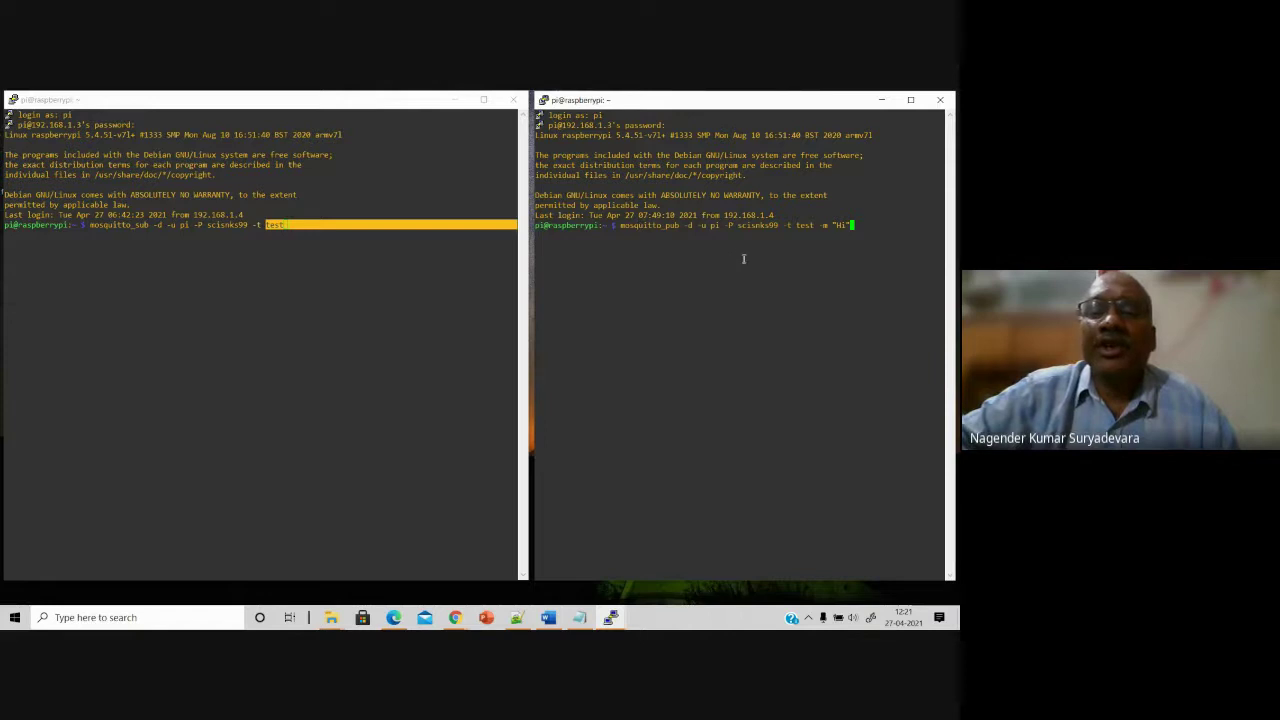
left_click_drag(621, 226, 679, 229)
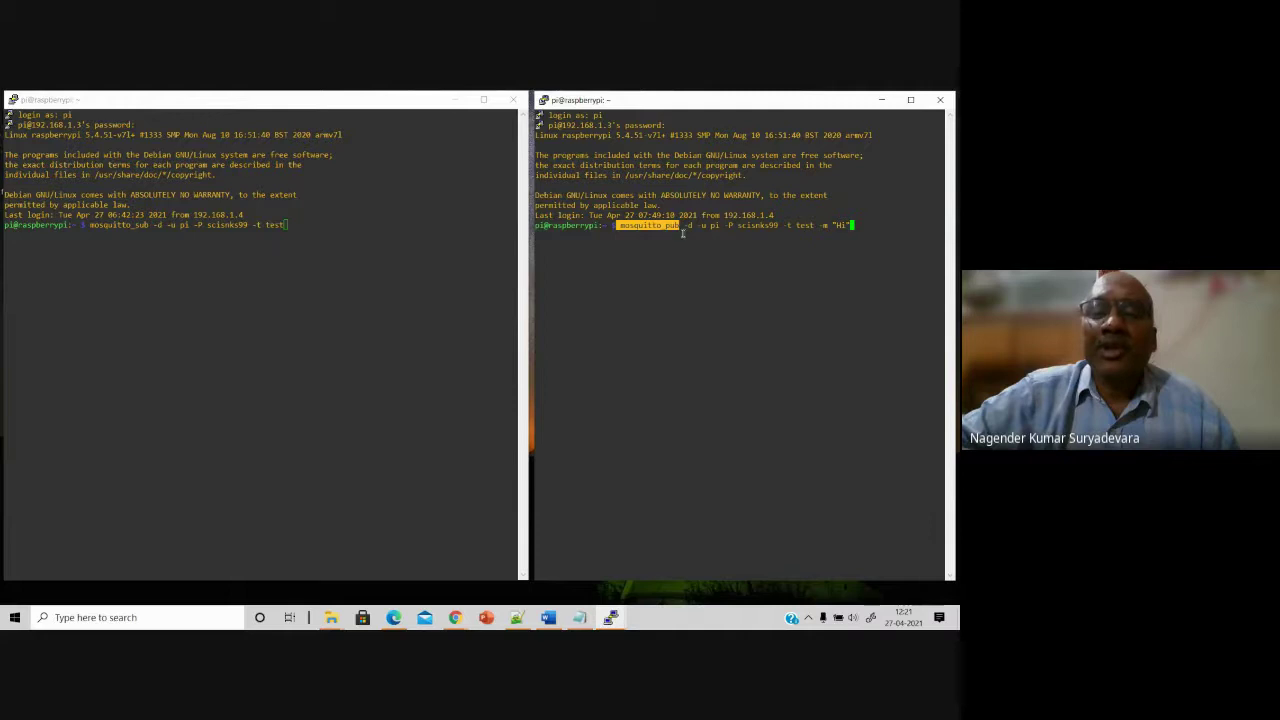
left_click(697, 227)
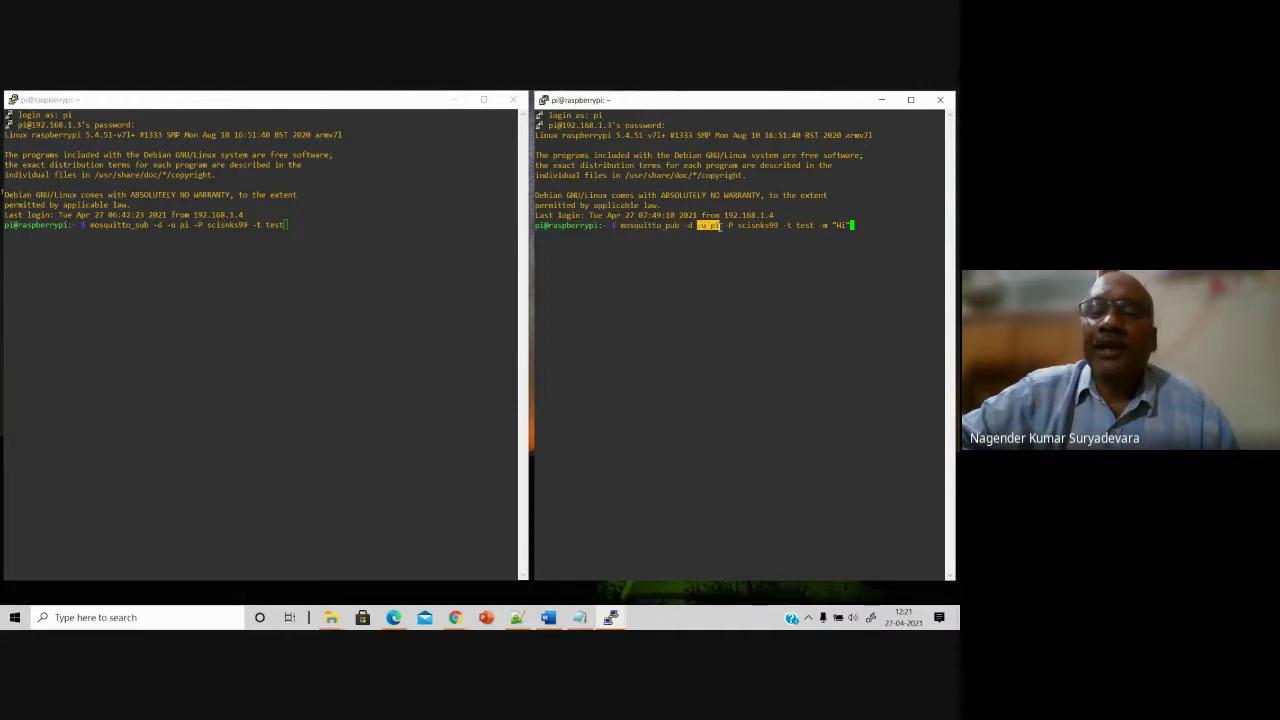
left_click_drag(724, 226, 772, 226)
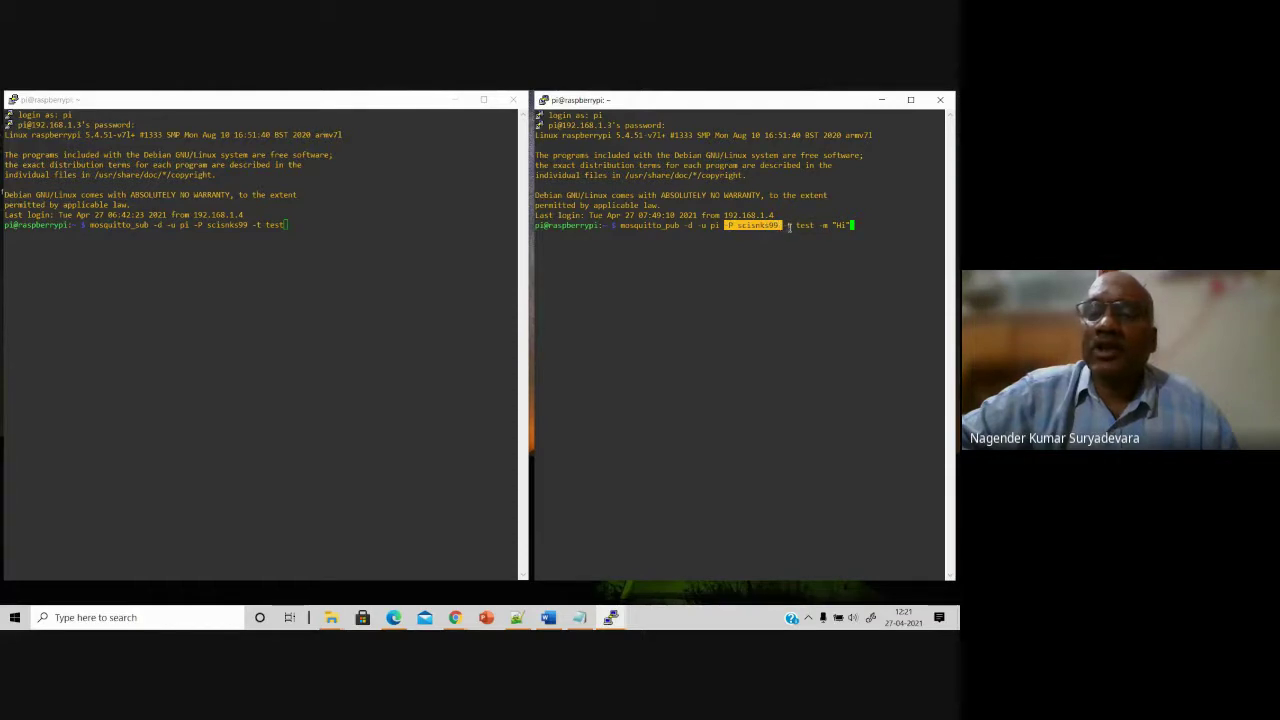
left_click(789, 226)
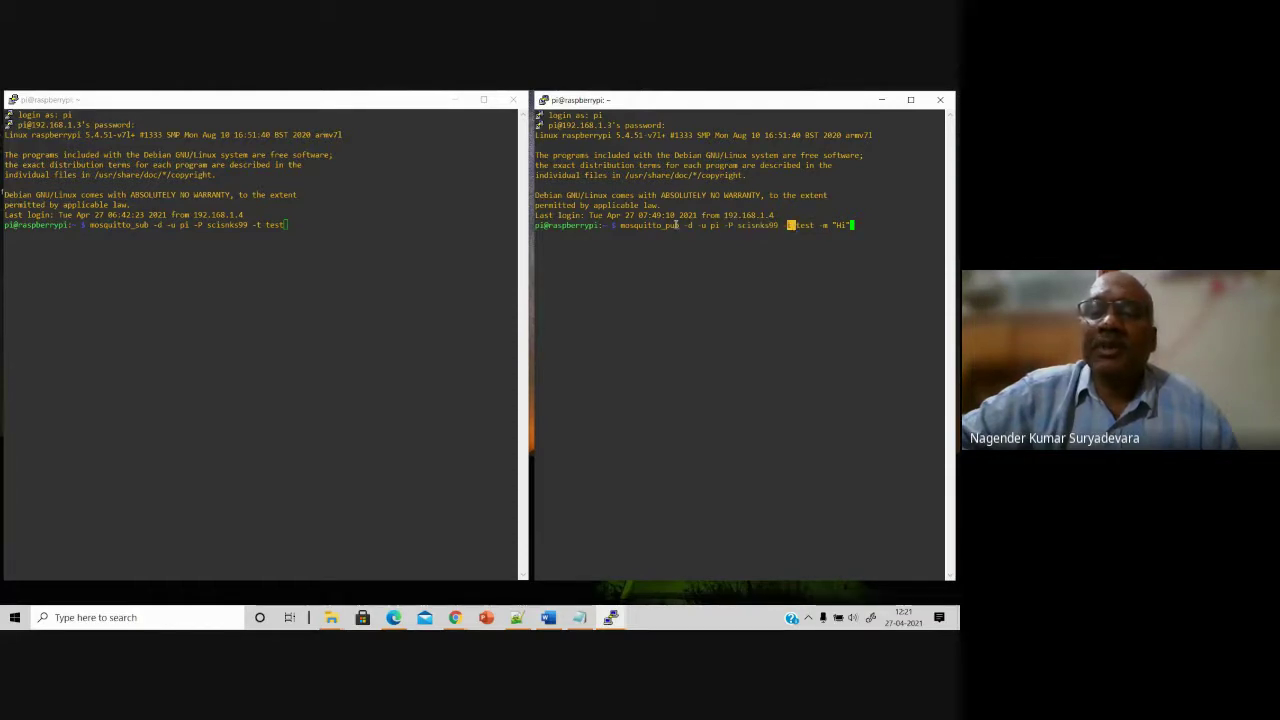
left_click(804, 228)
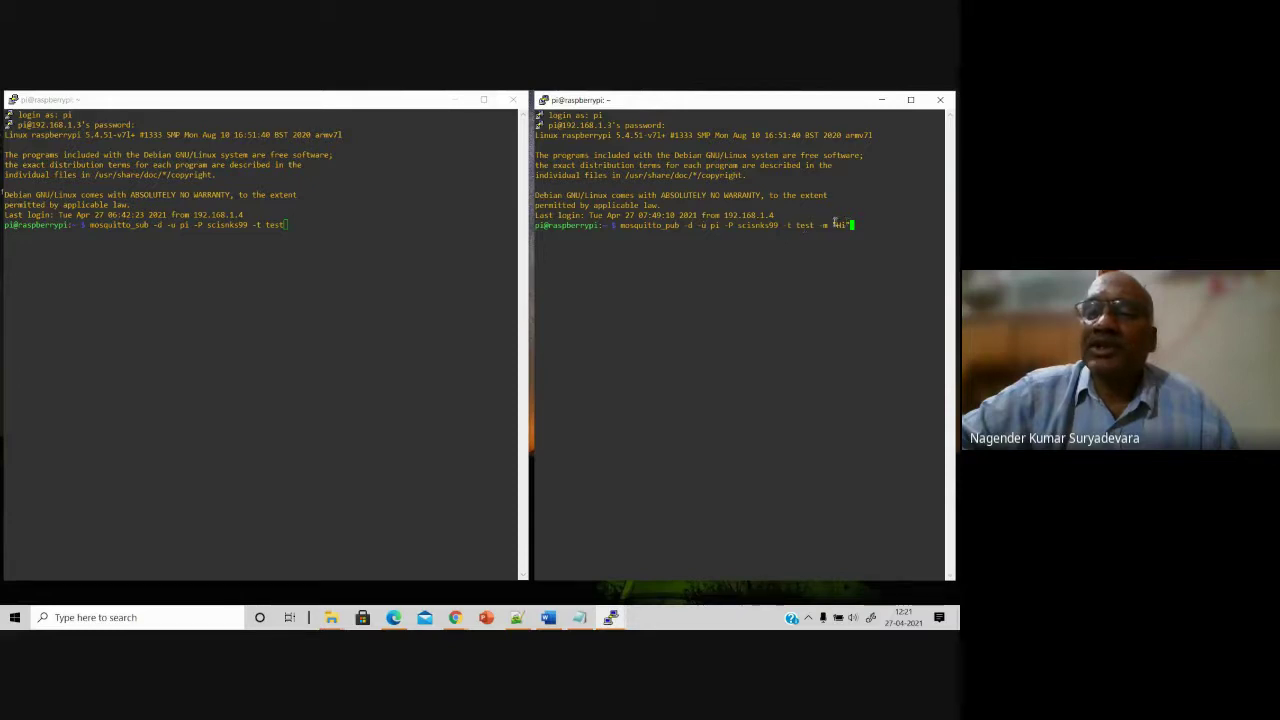
mouse_move(835, 222)
left_mouse_down()
mouse_move(940, 224)
mouse_move(844, 222)
left_mouse_up()
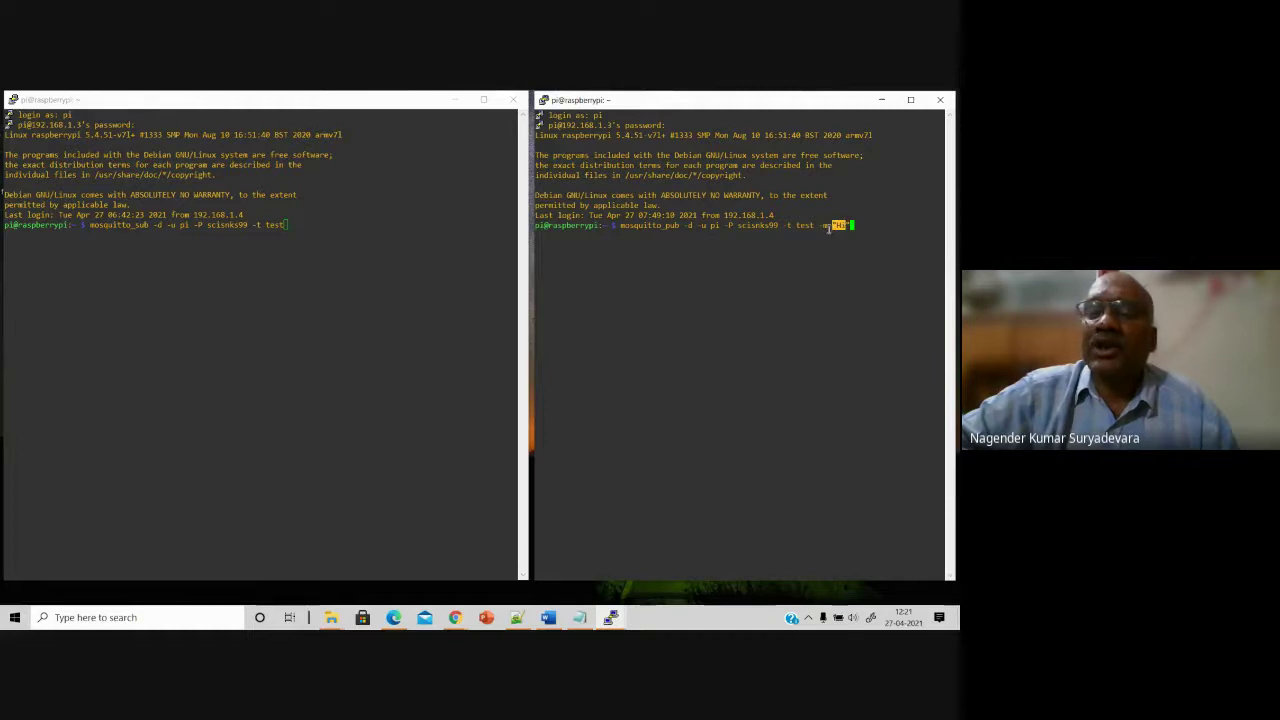
left_click_drag(793, 225, 795, 227)
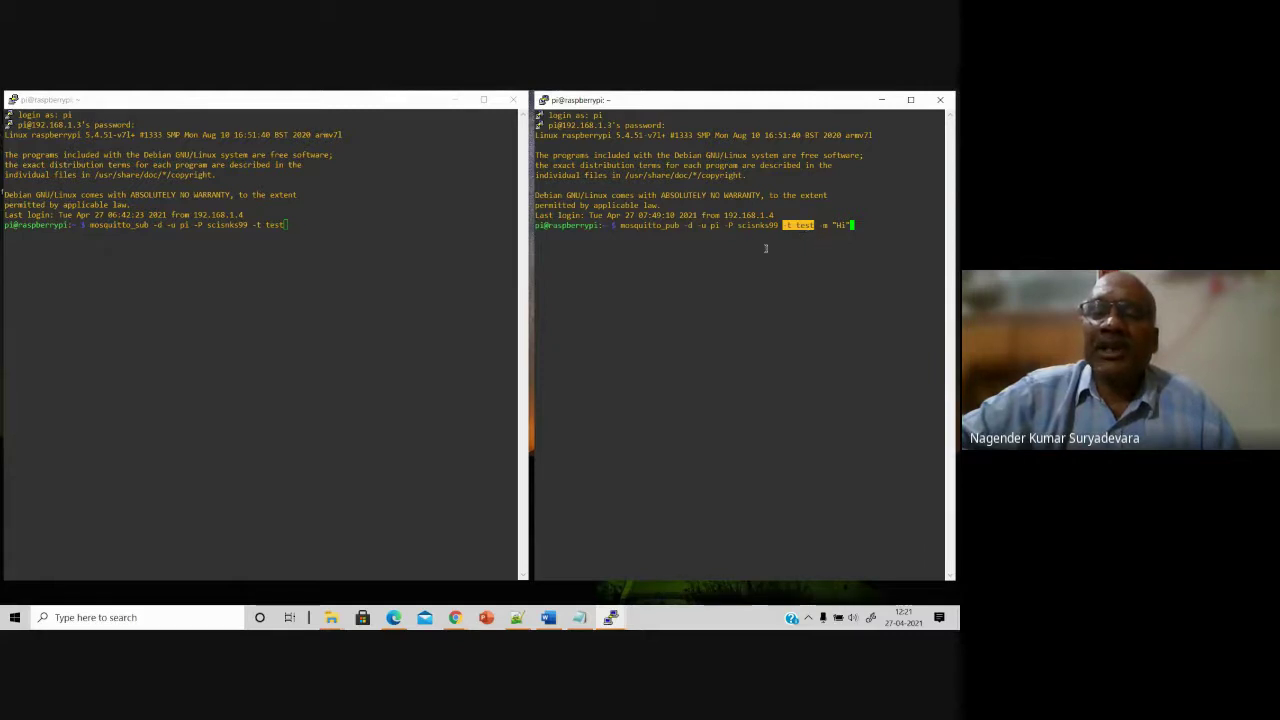
Run mosquitto_sub in the first terminal to subscribe to topic test
left_click(876, 229)
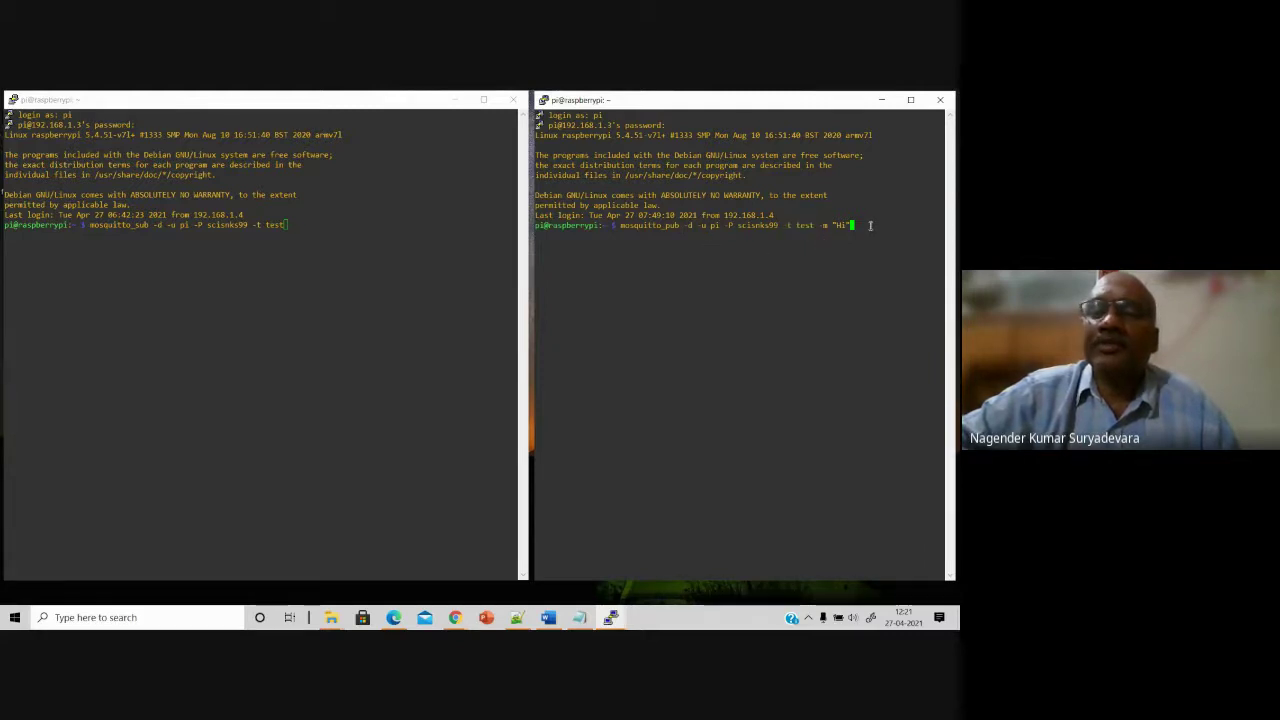
left_click(314, 219)
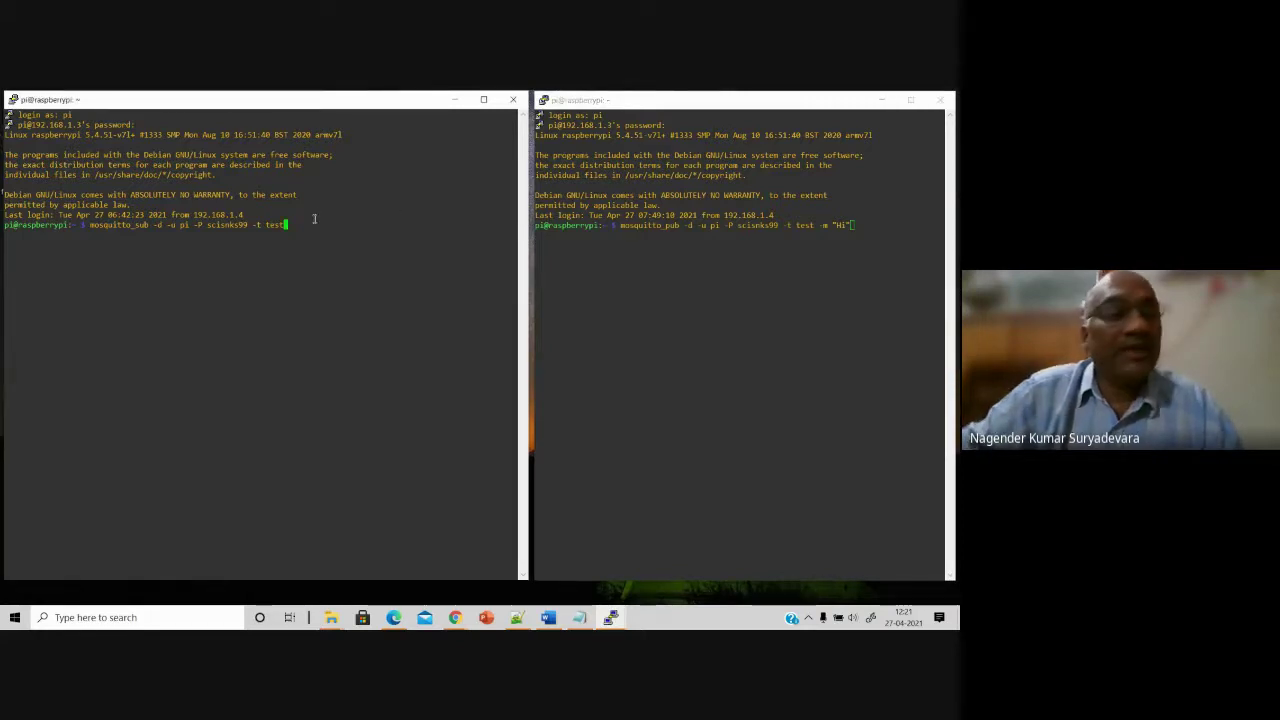
key("Return")
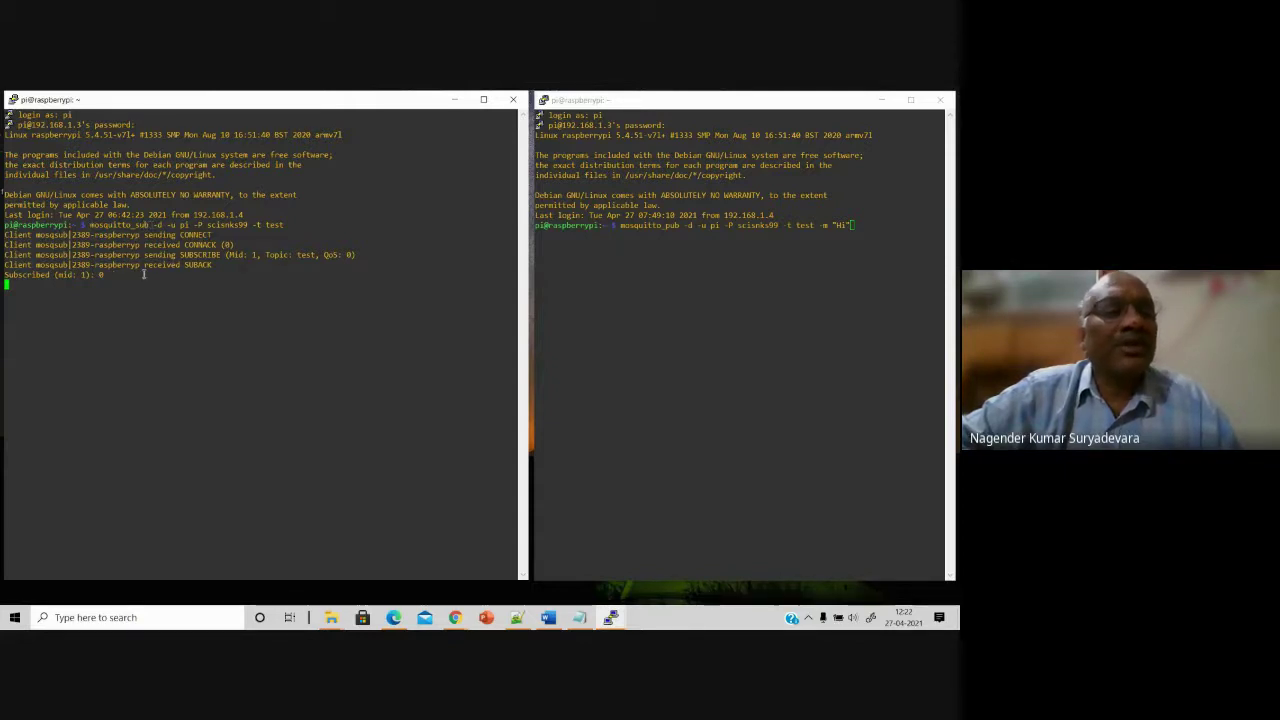
Review the subscriber's CONNECT, SUBSCRIBE and PINGREQ/PINGRESP log lines, then focus the second terminal
left_click_drag(172, 236, 214, 234)
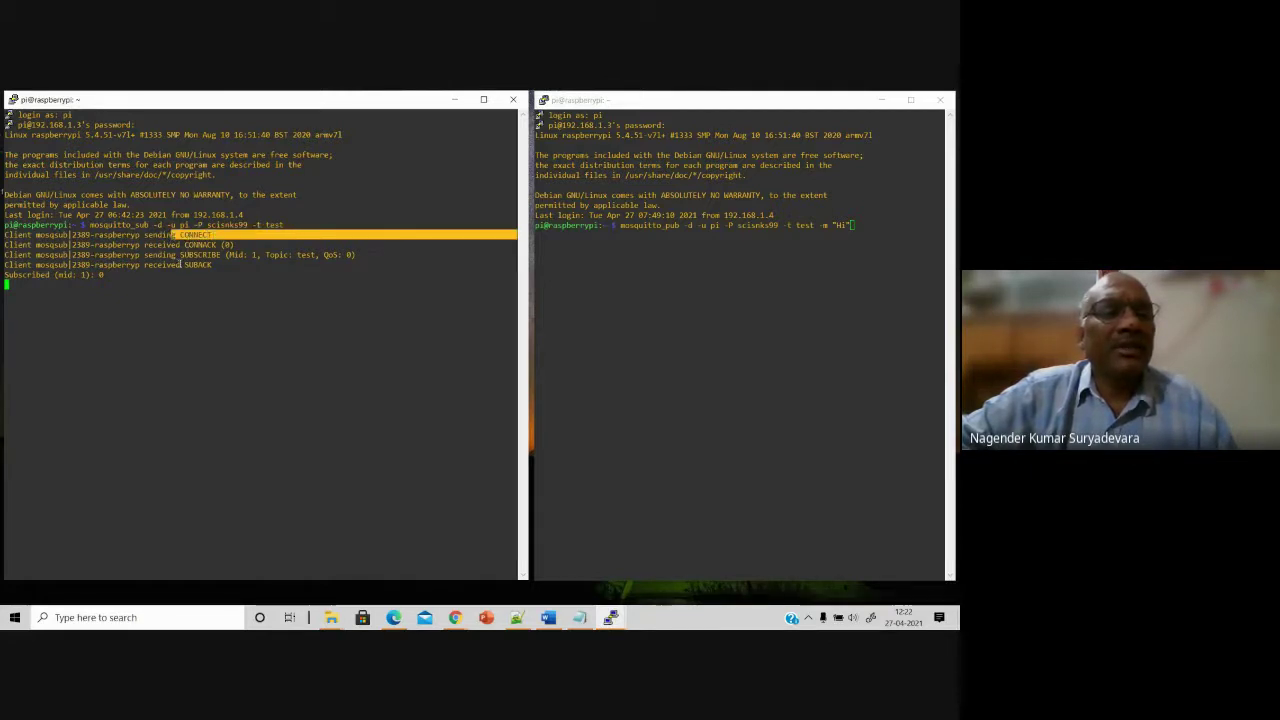
left_click_drag(181, 255, 338, 255)
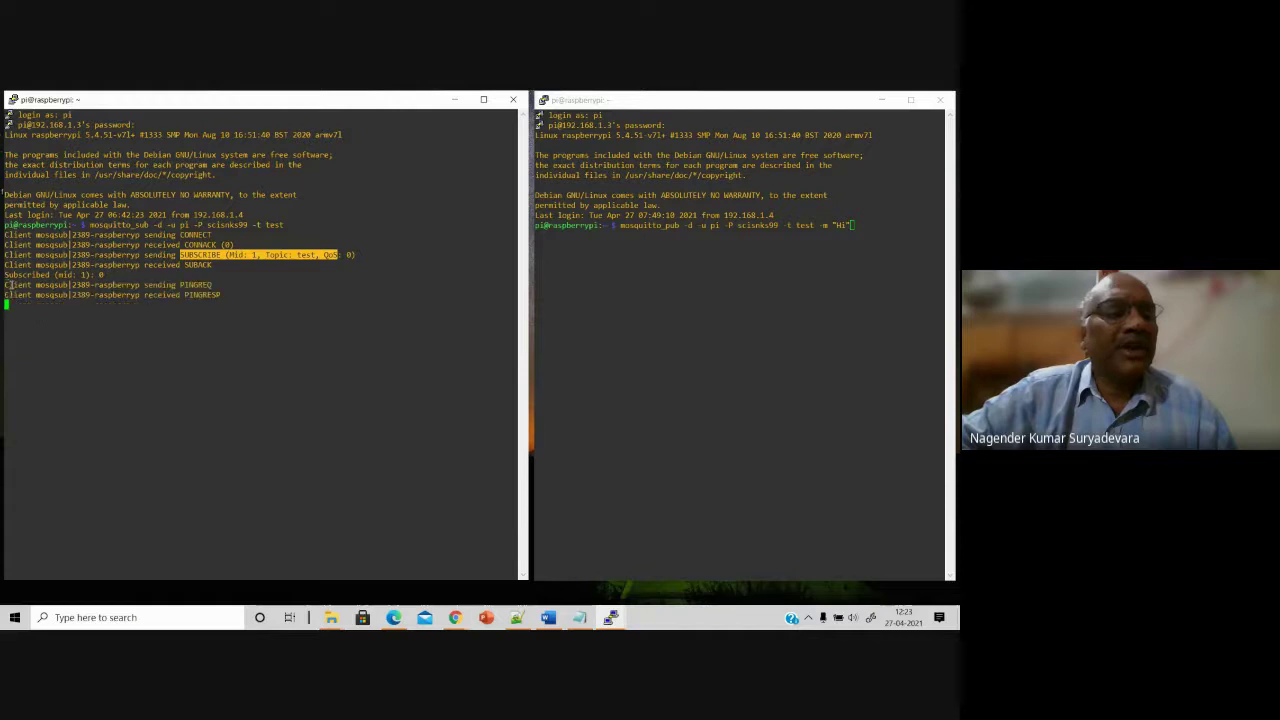
left_click(96, 275)
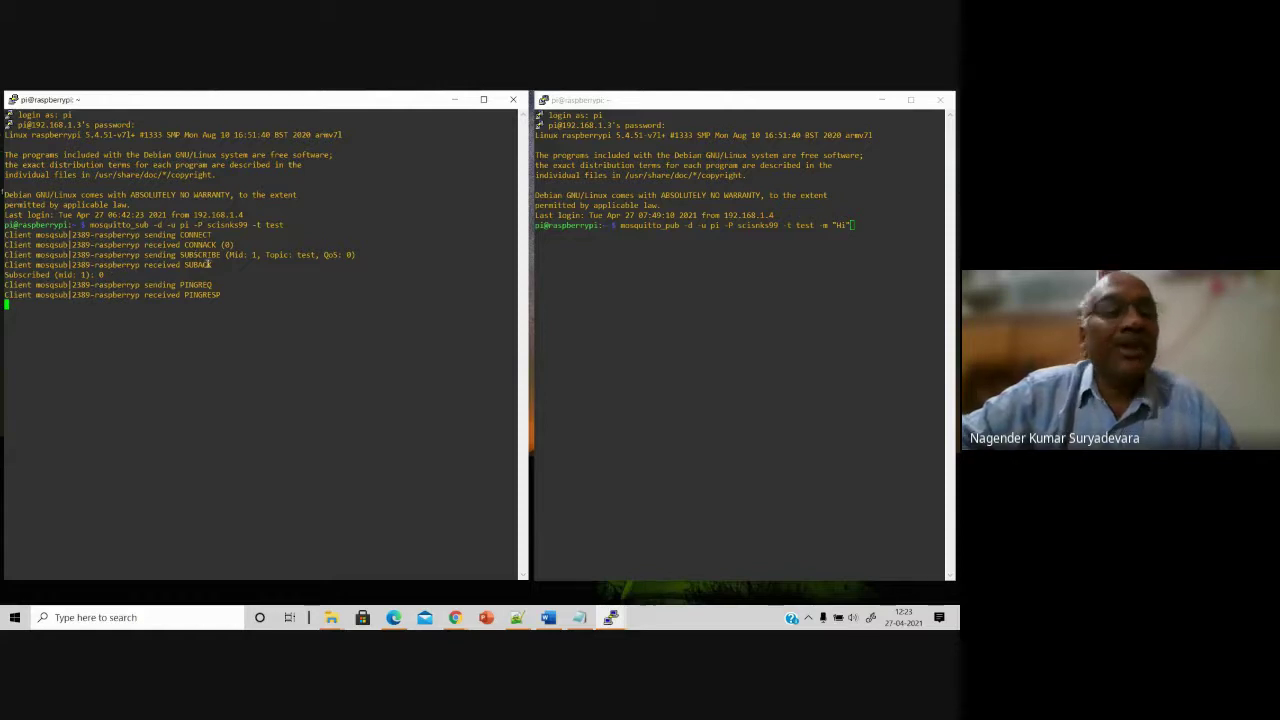
left_click_drag(231, 294, 185, 284)
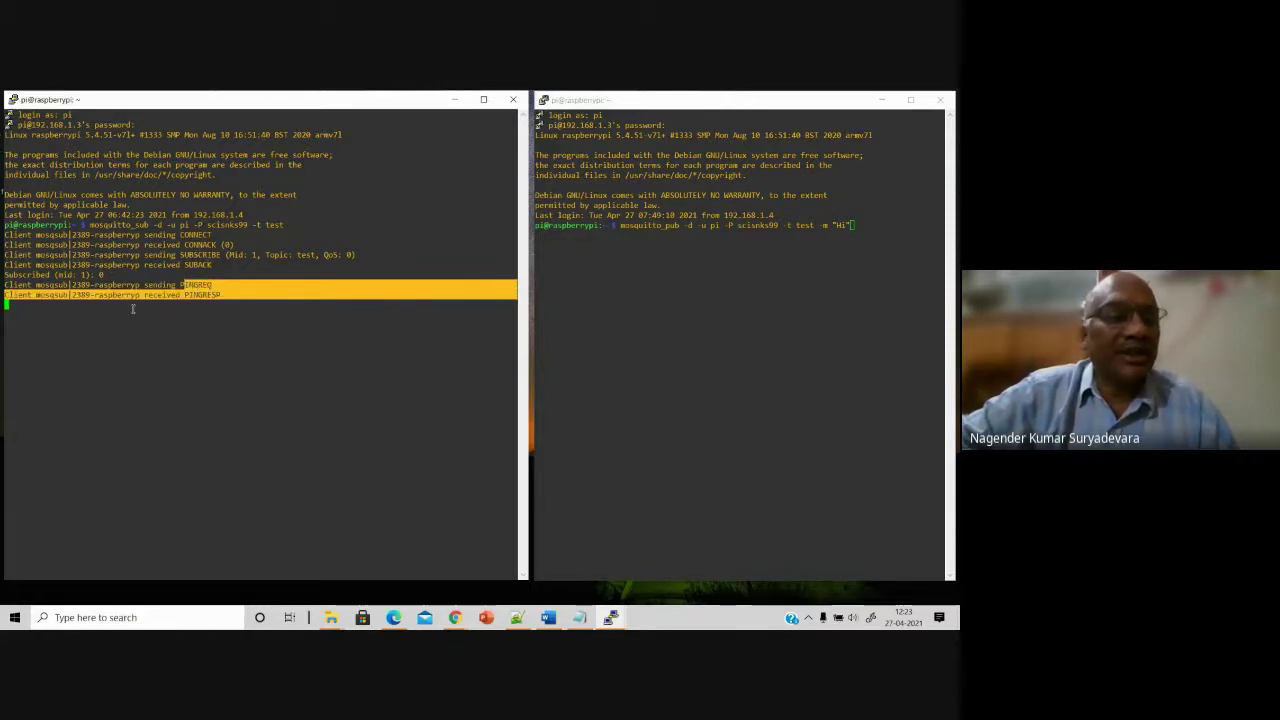
left_click(134, 311)
left_click(680, 260)
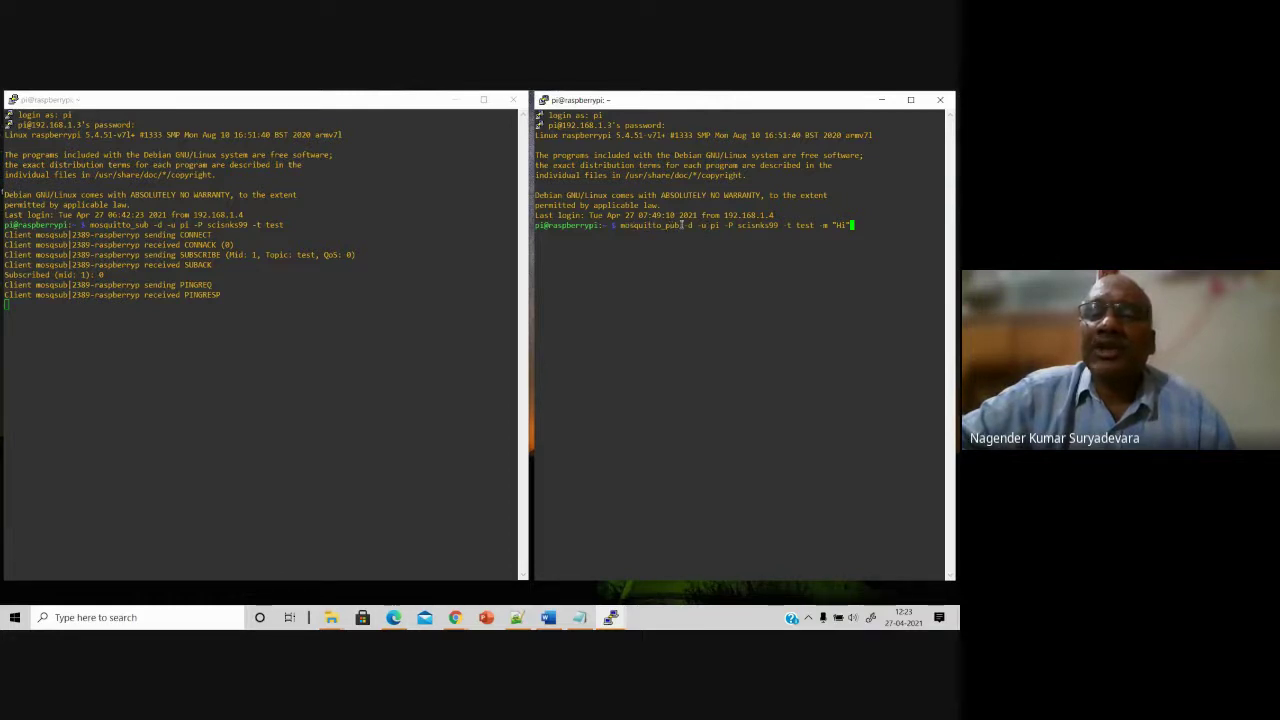
Publish "Hi" to topic test and confirm the subscriber printed the 2-byte message
left_click_drag(866, 222, 789, 223)
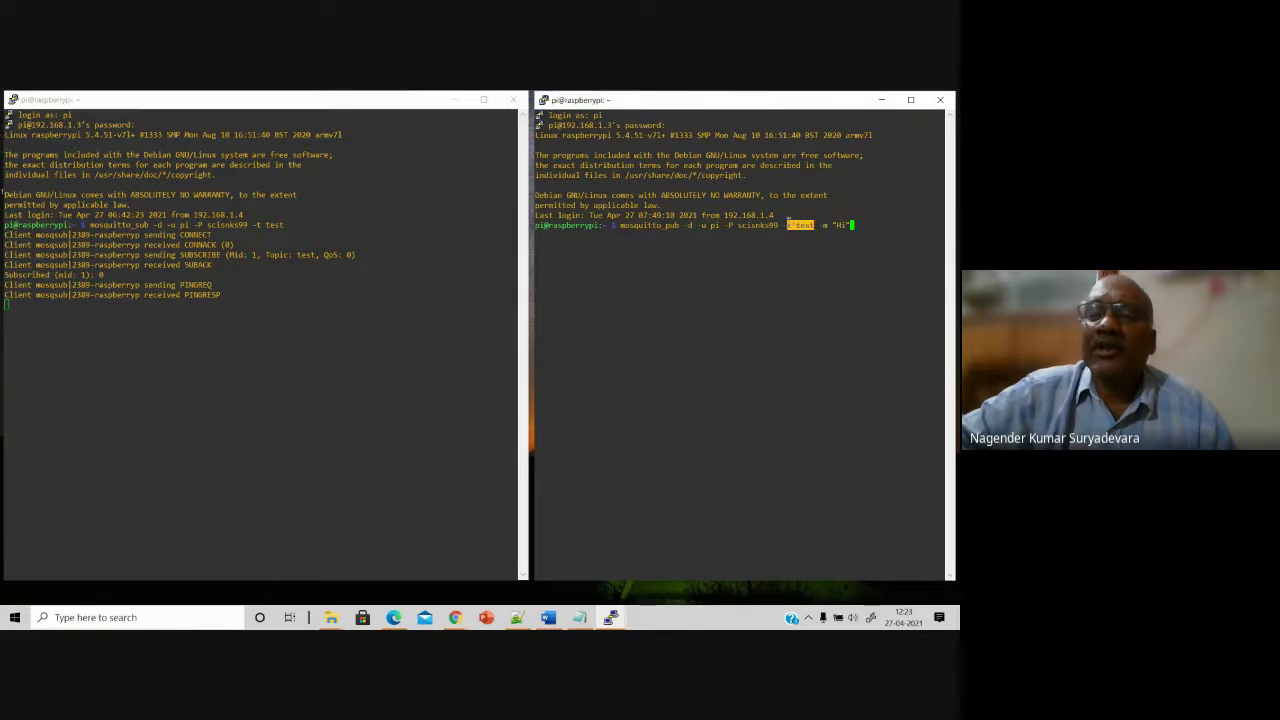
left_click(852, 222)
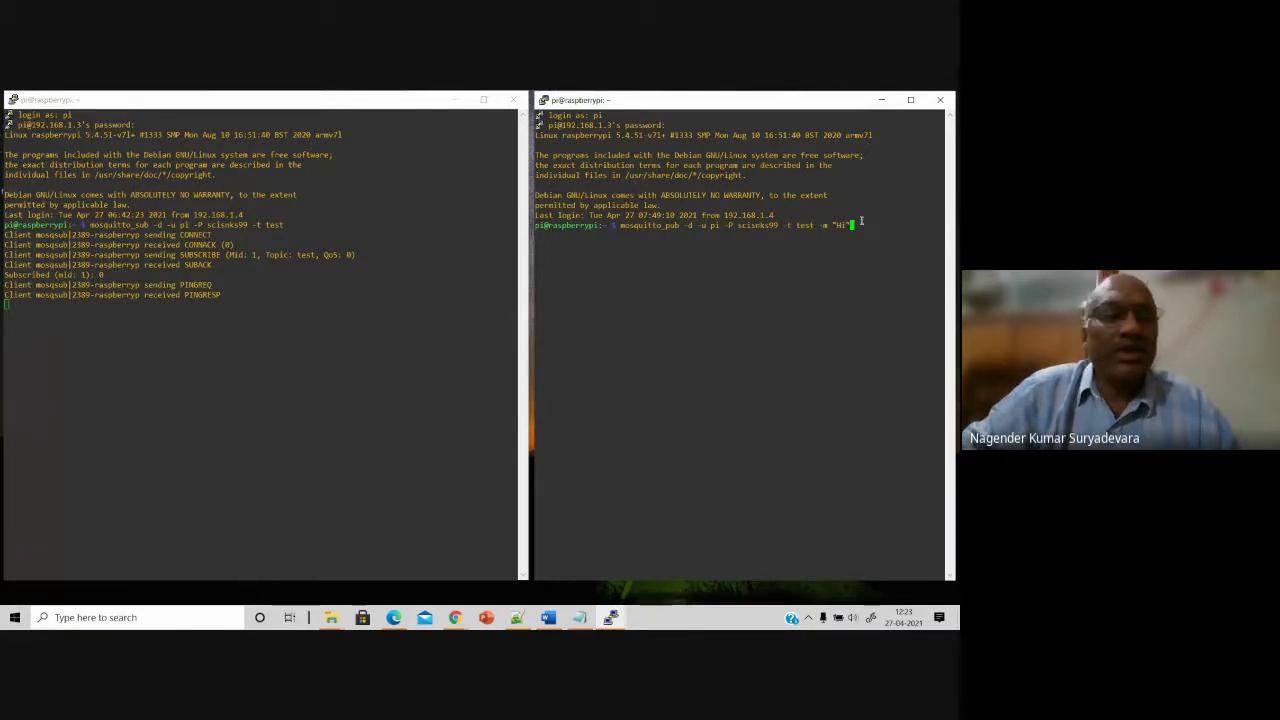
key("Return")
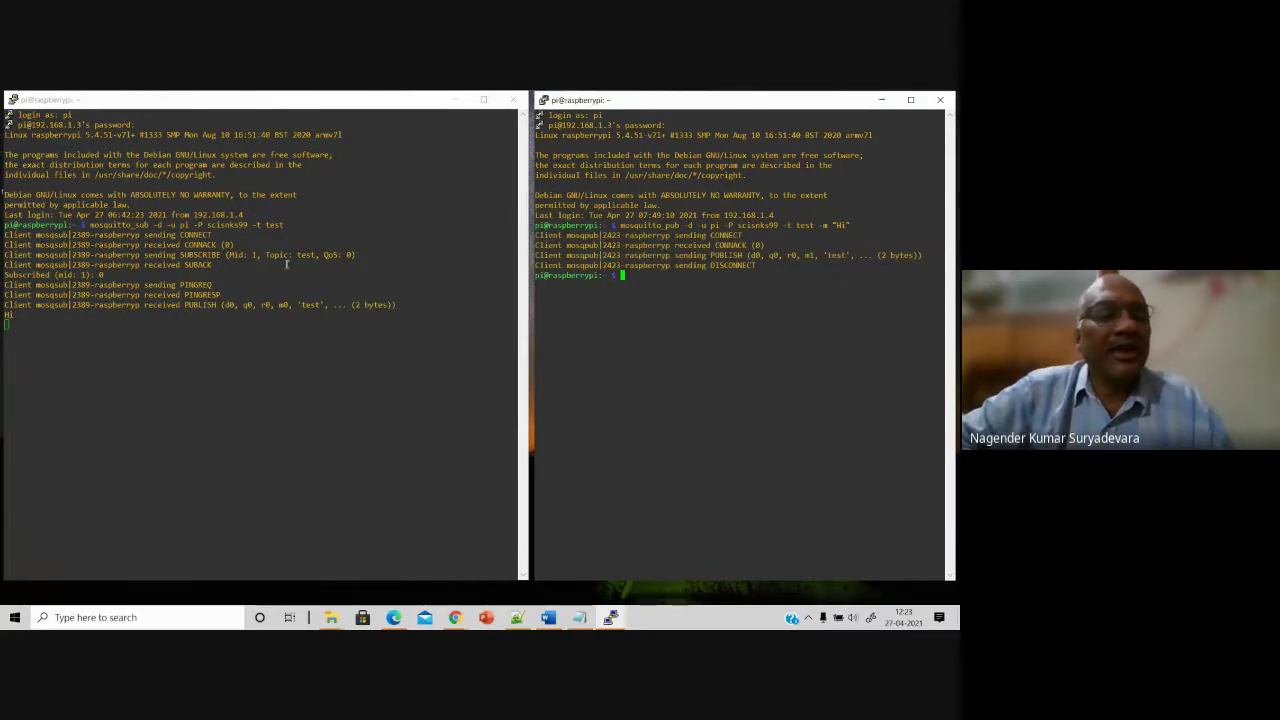
left_click_drag(394, 305, 353, 305)
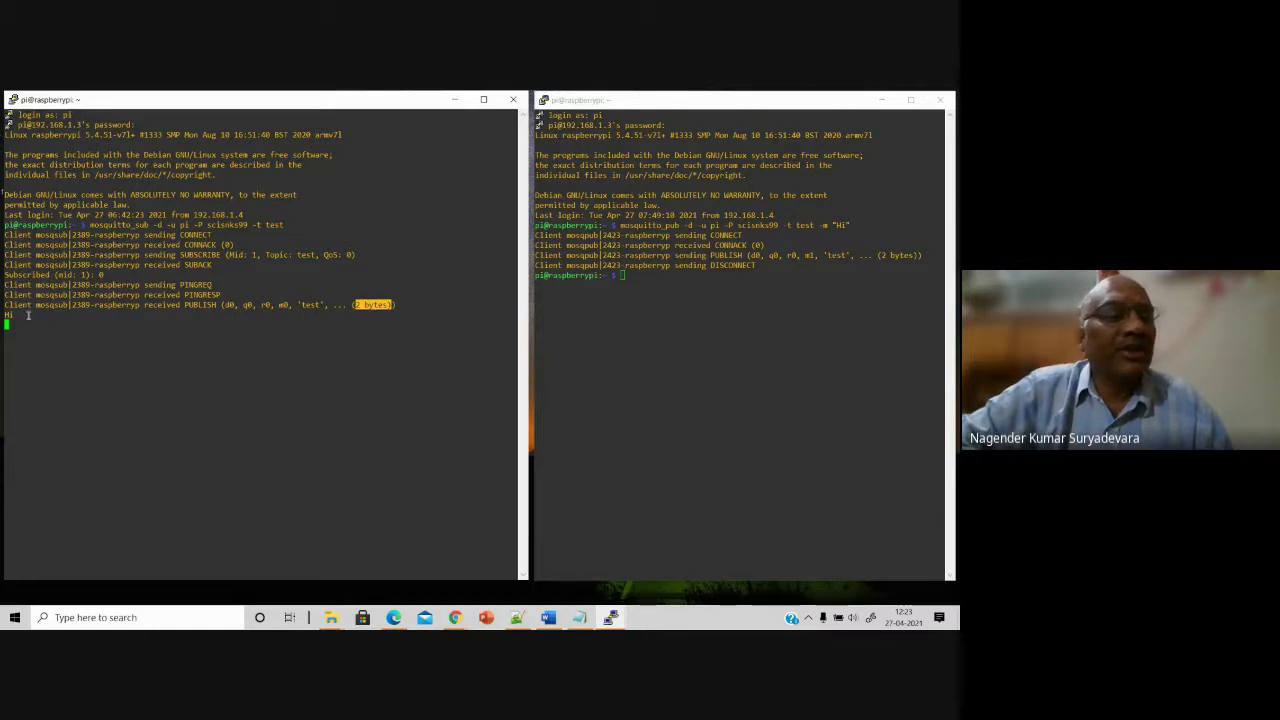
left_click_drag(28, 315, 5, 304)
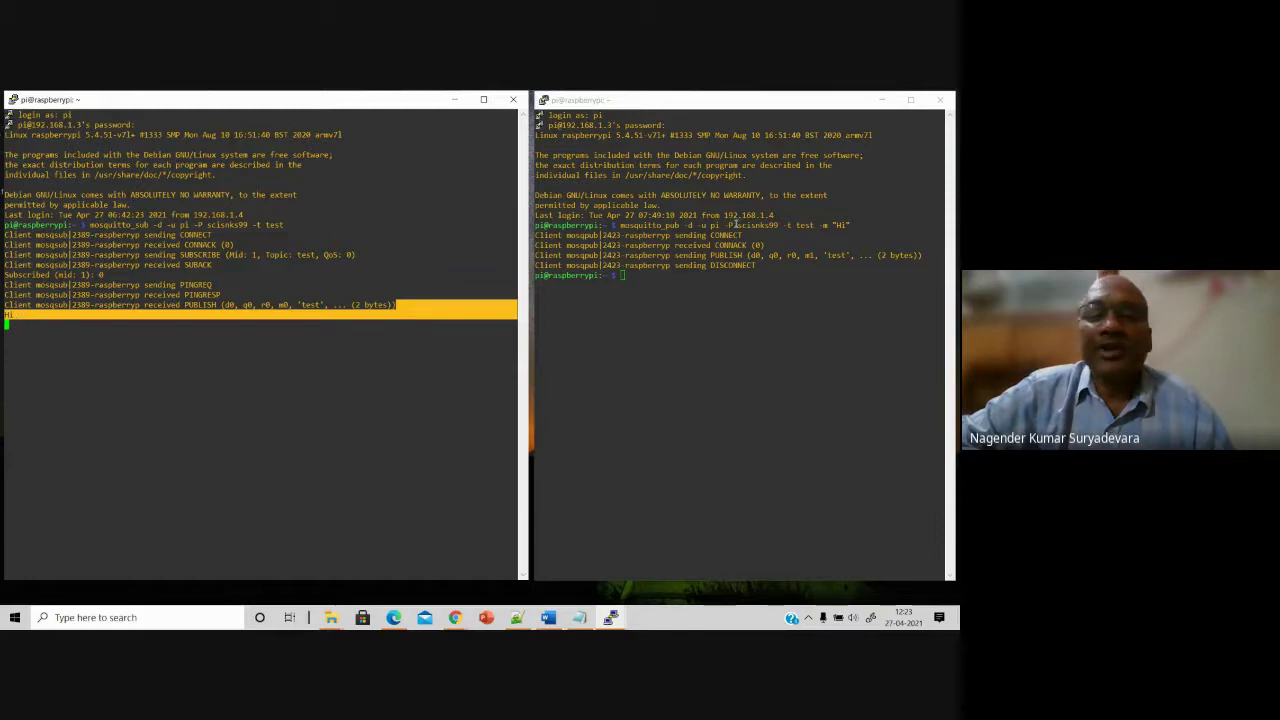
Recall the previous mosquitto_pub command in the second terminal
left_click(682, 286)
key("Up")
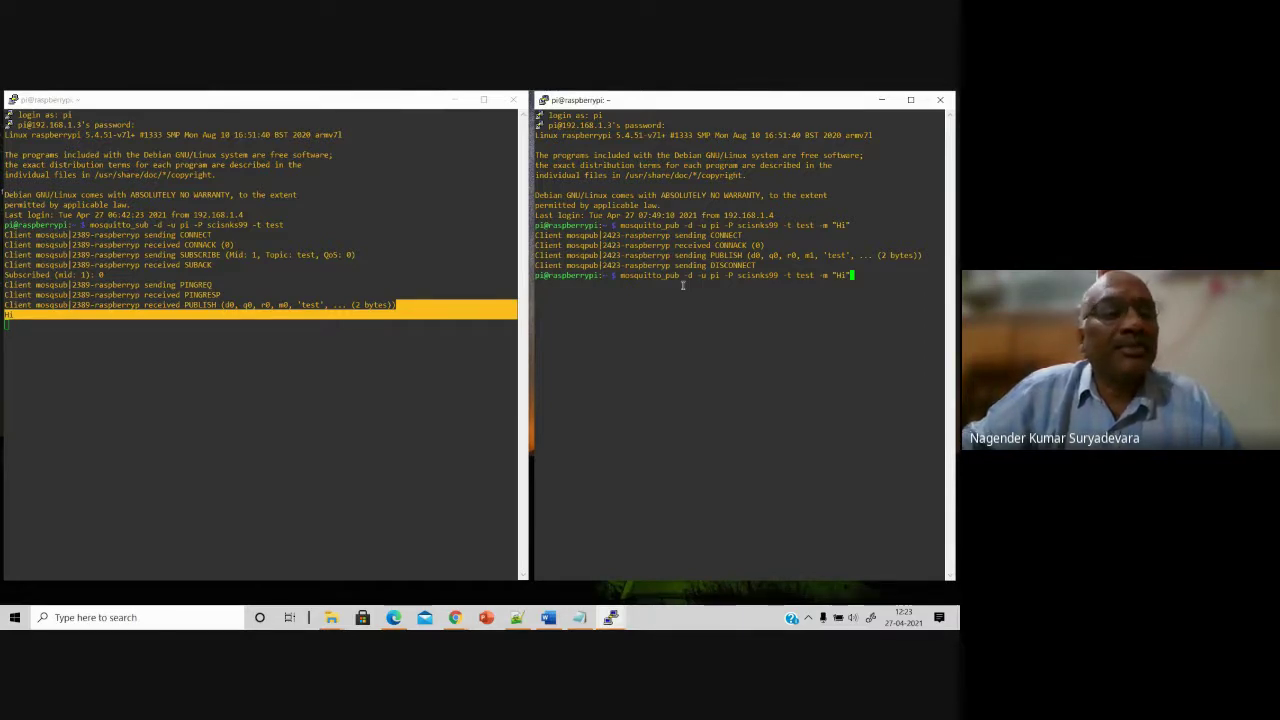
left_click(280, 333)
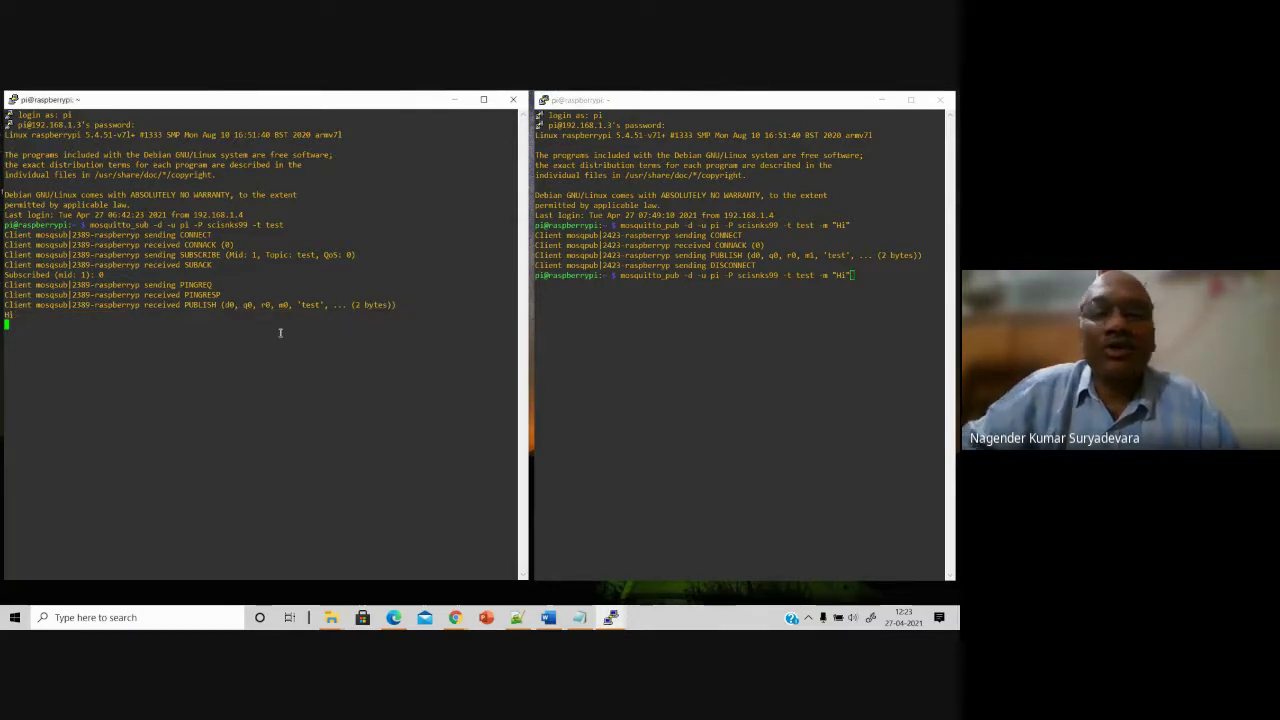
left_click(581, 326)
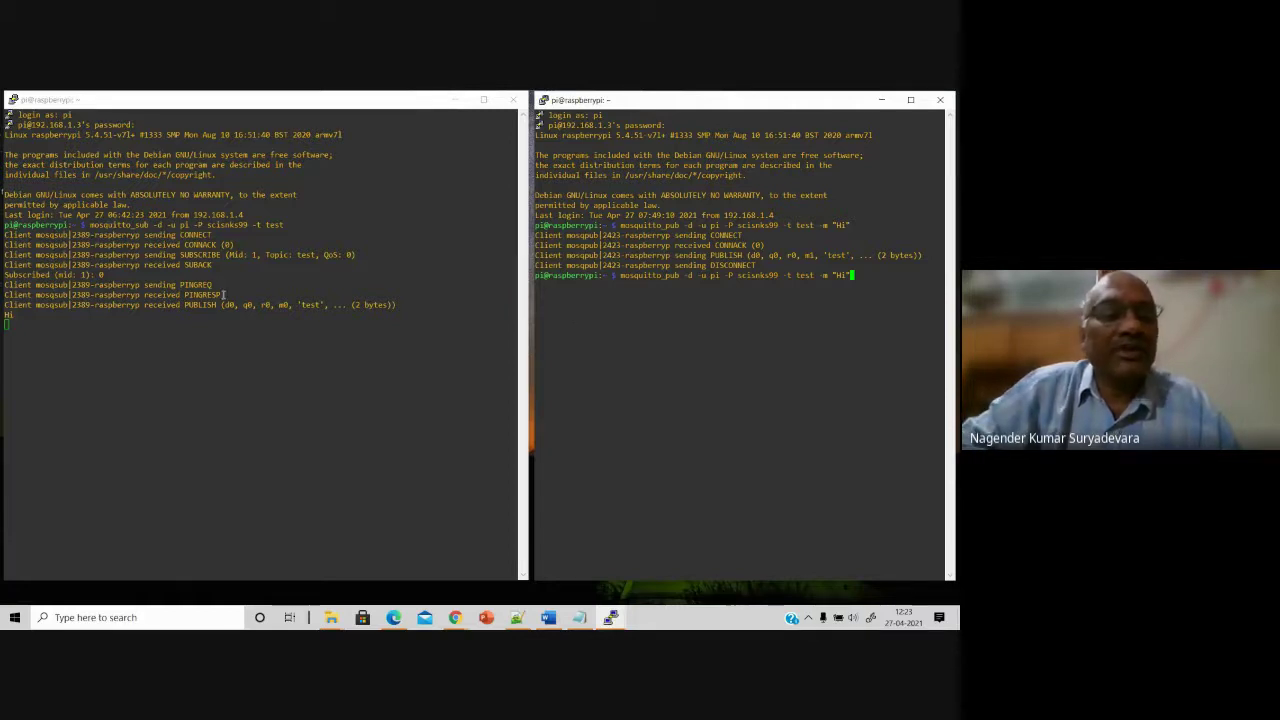
left_click(184, 343)
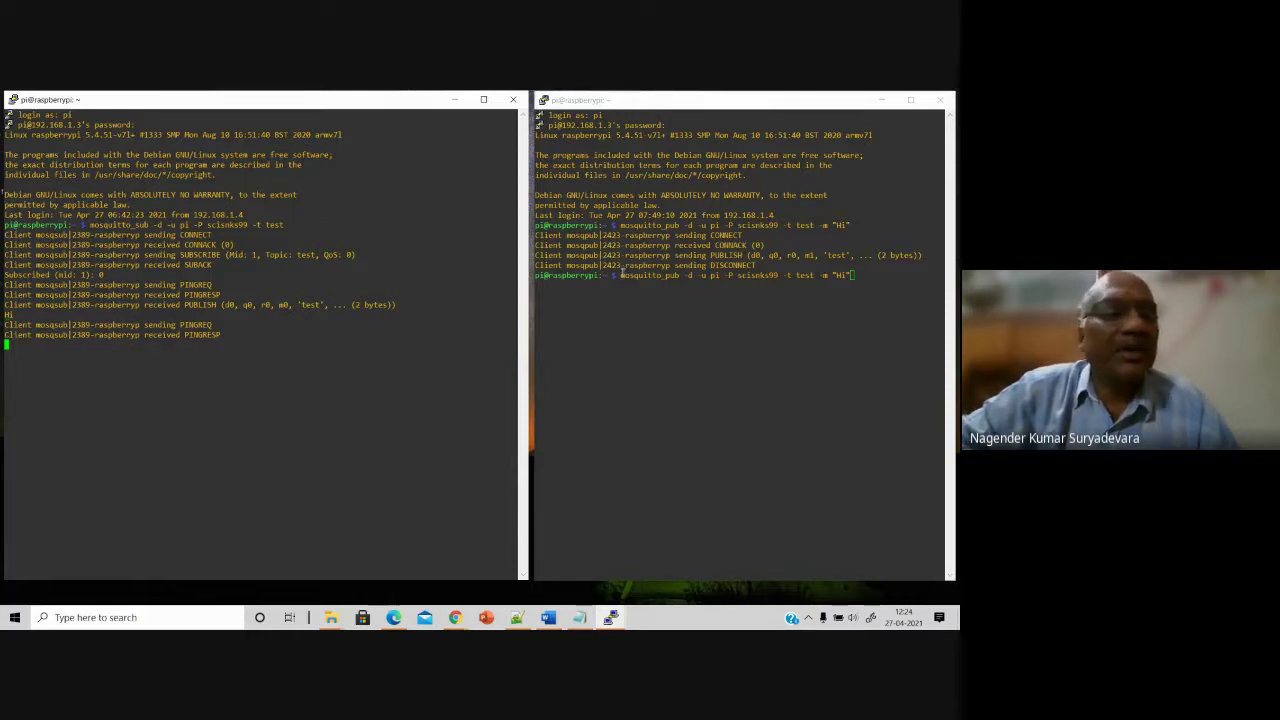
left_click_drag(621, 274, 864, 275)
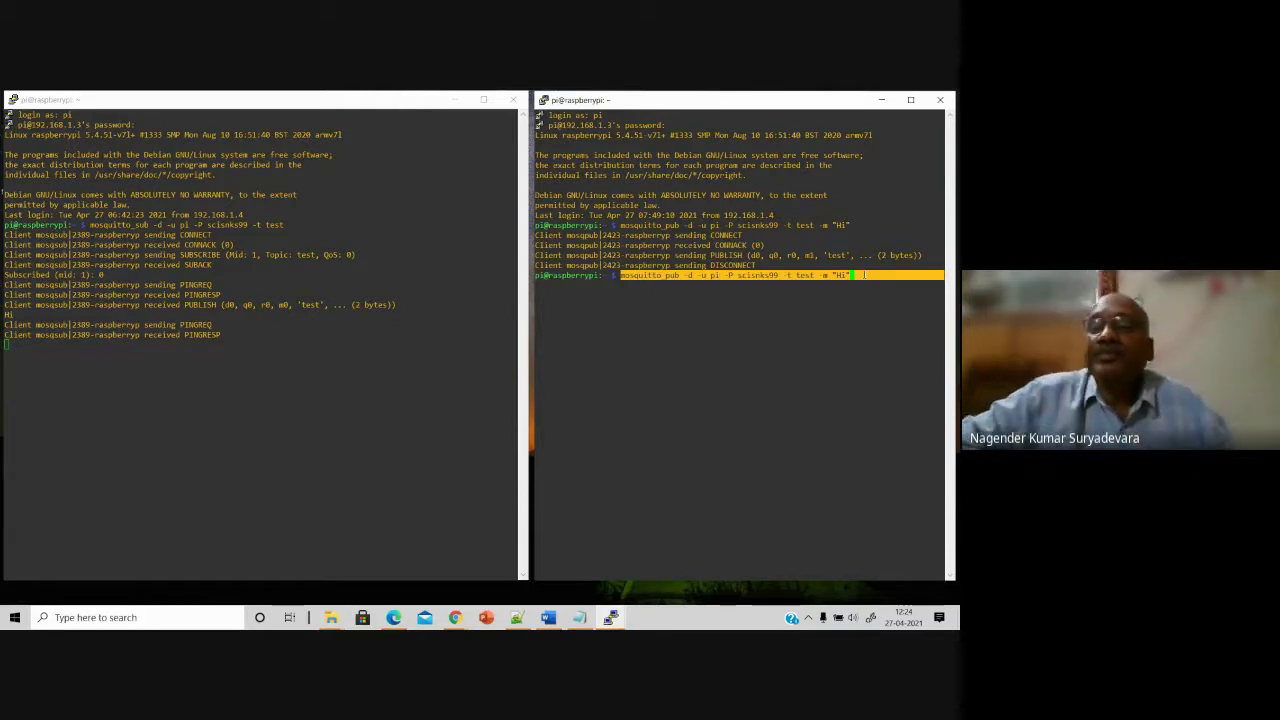
Replace "Hi" with "This is a sample demo of MQTT", publish it, and check the subscriber output
left_click(843, 286)
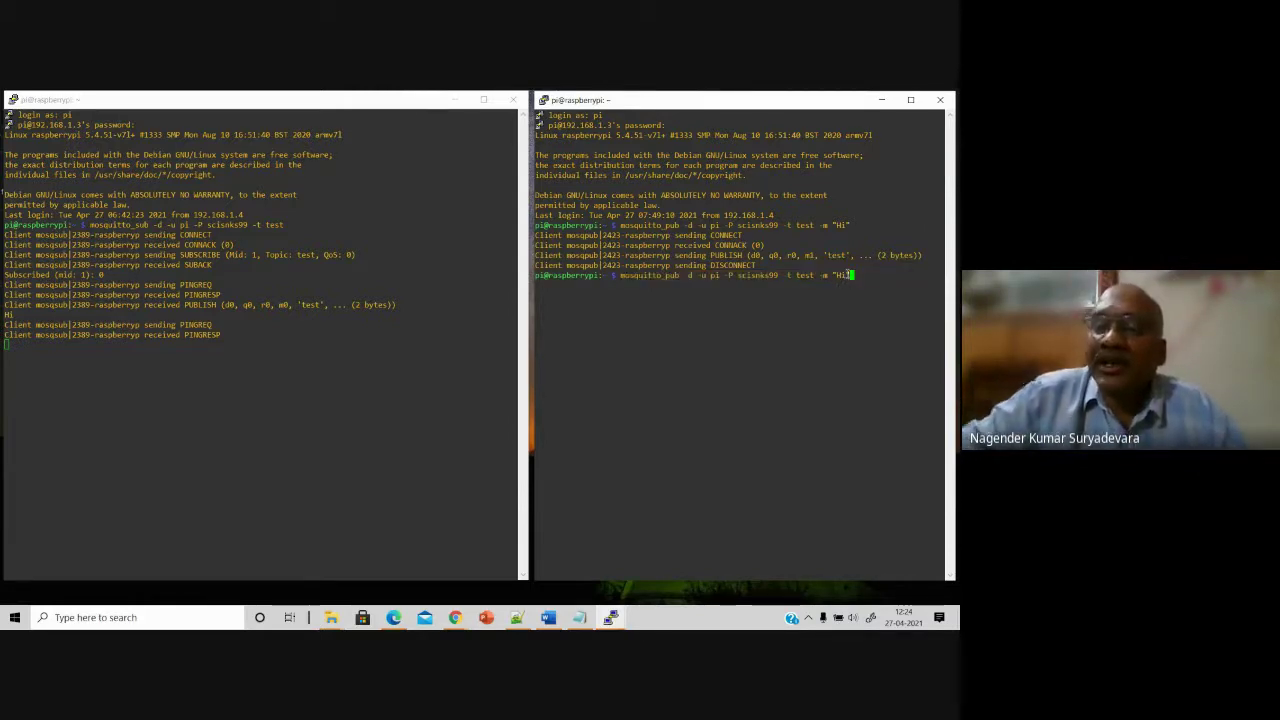
key("BackSpace")
key("BackSpace")
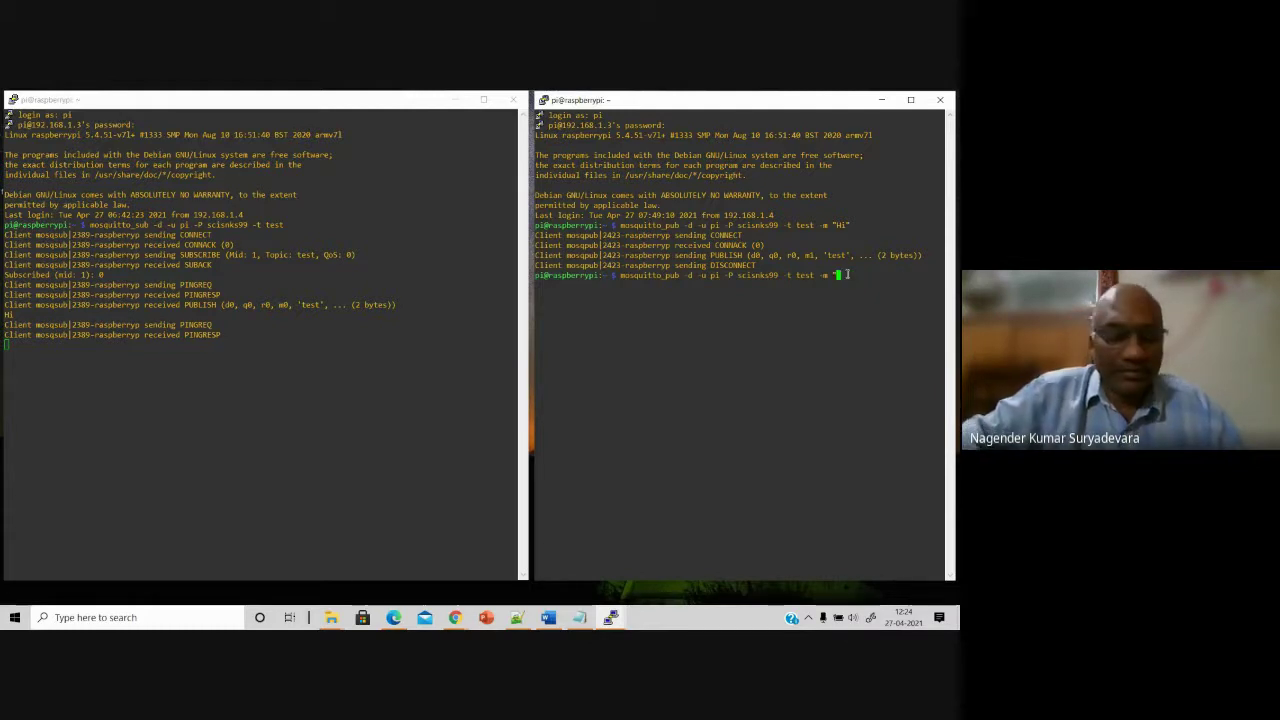
type("This is ")
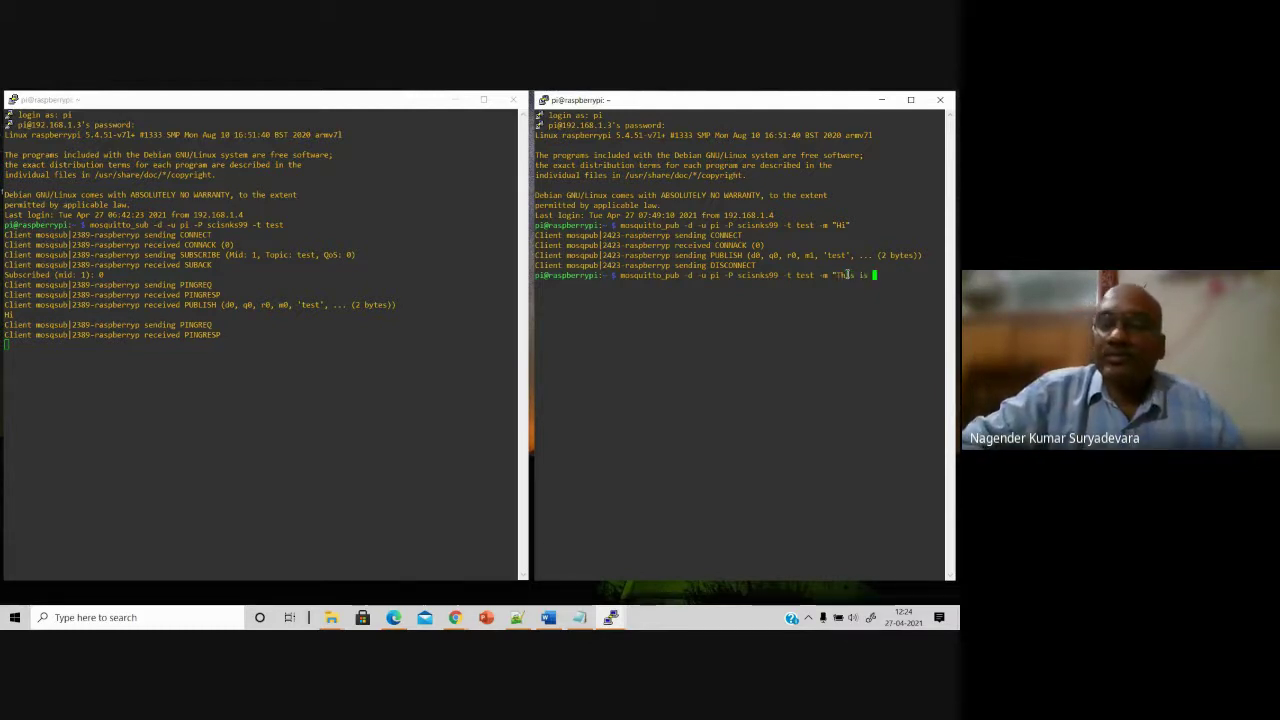
type("a")
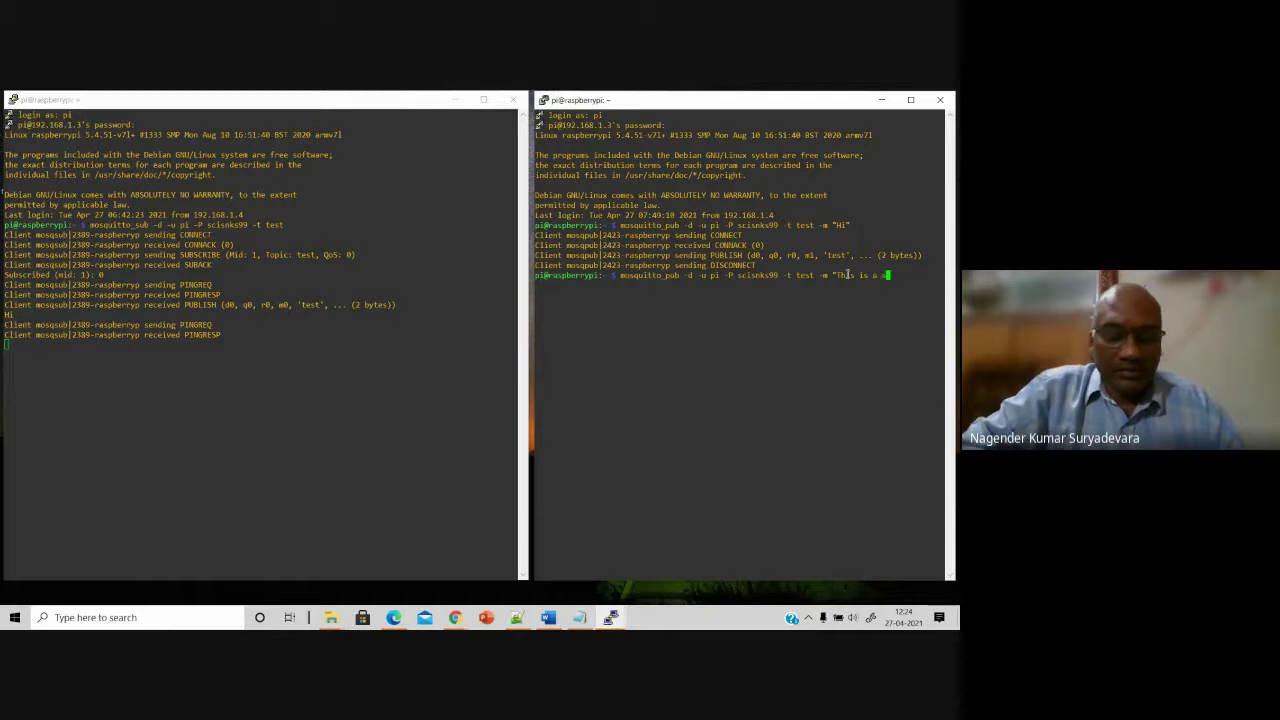
type(" sample demo")
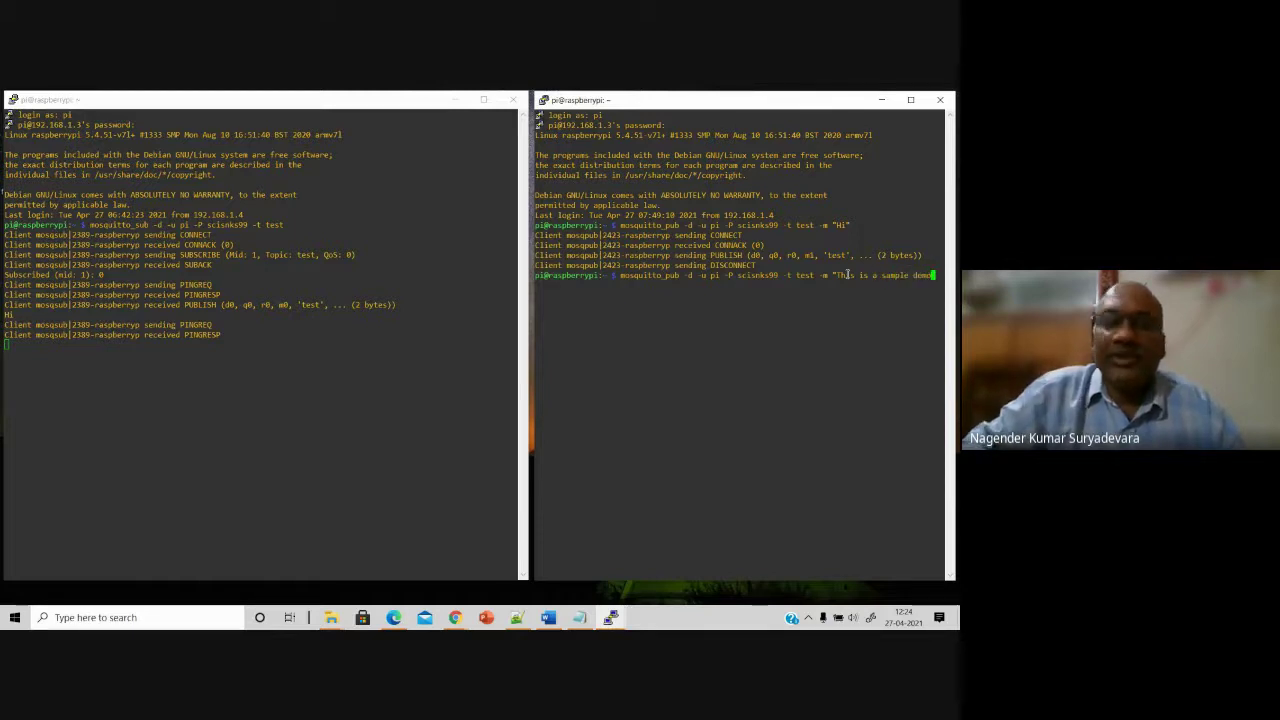
type(" of ")
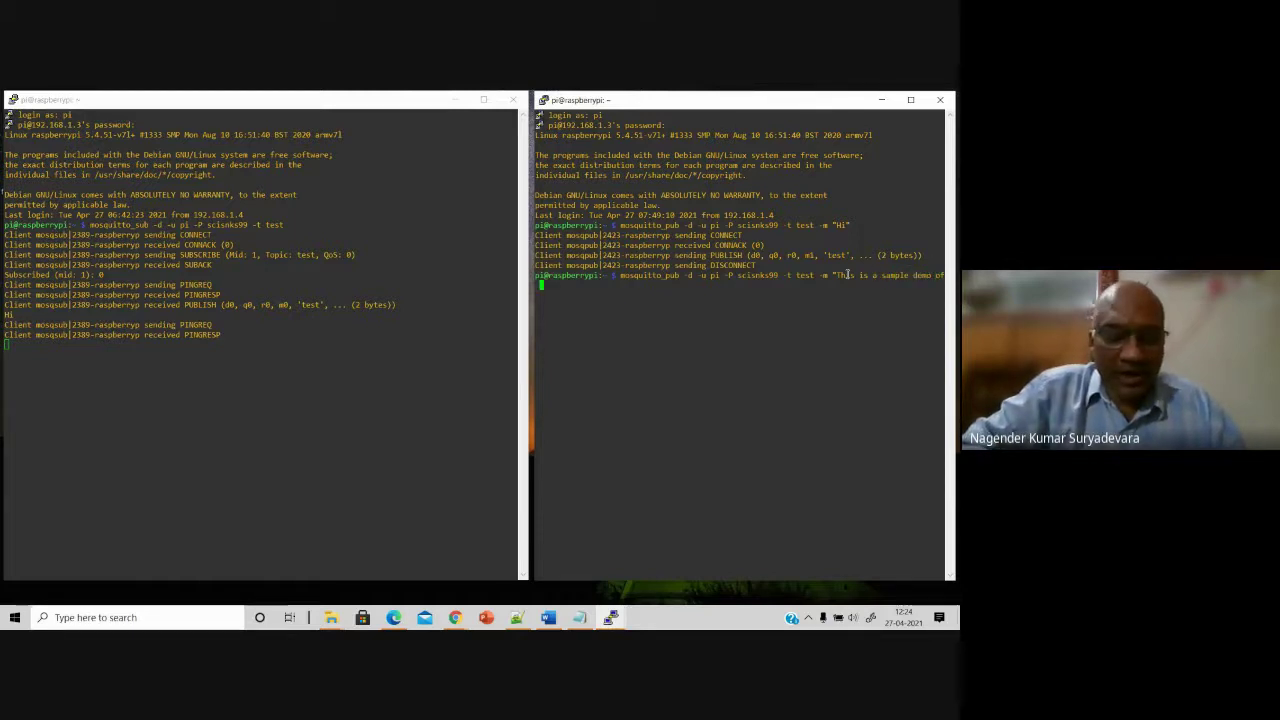
type("MQTT\"")
key("Return")
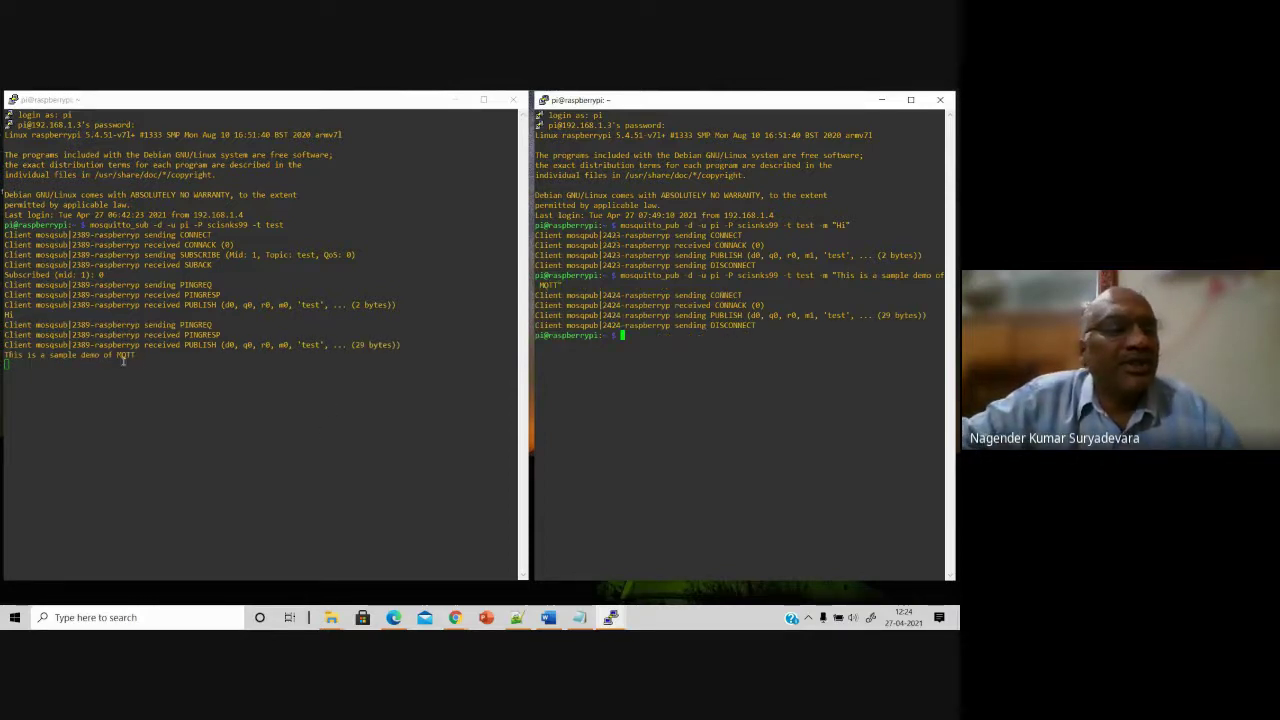
left_click_drag(123, 362, 8, 356)
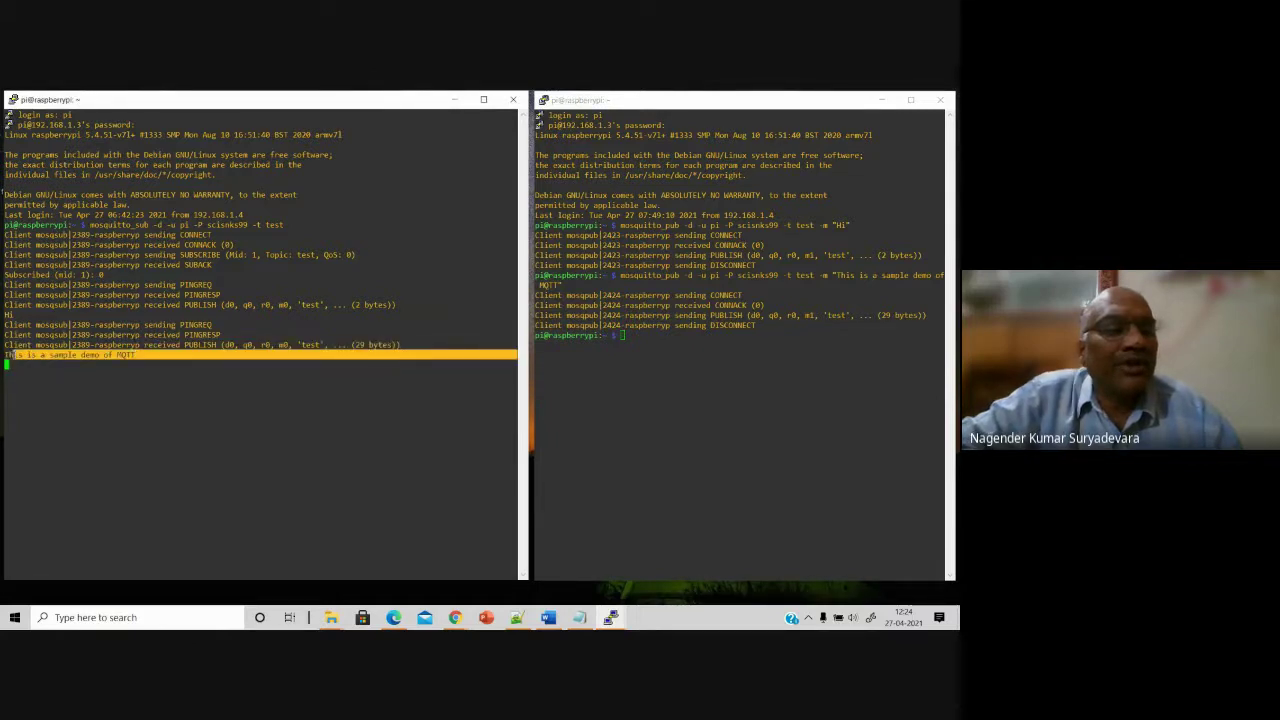
left_click(651, 340)
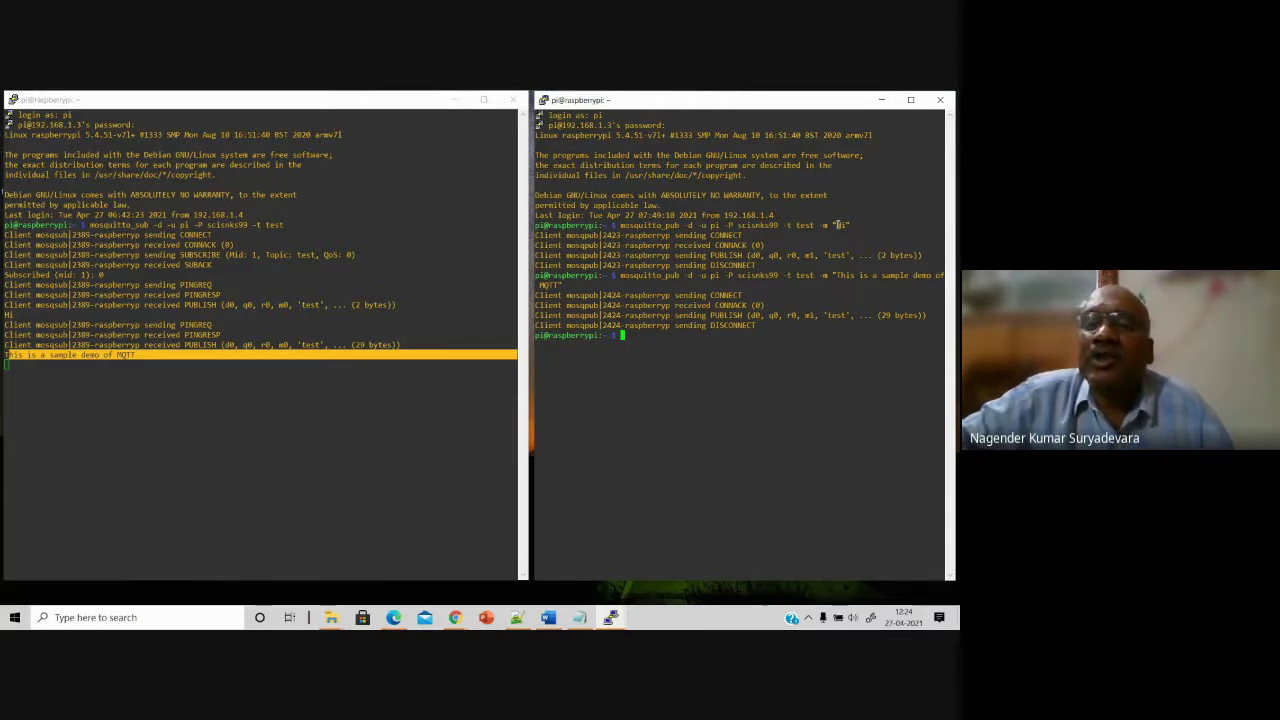
left_click_drag(848, 225, 623, 225)
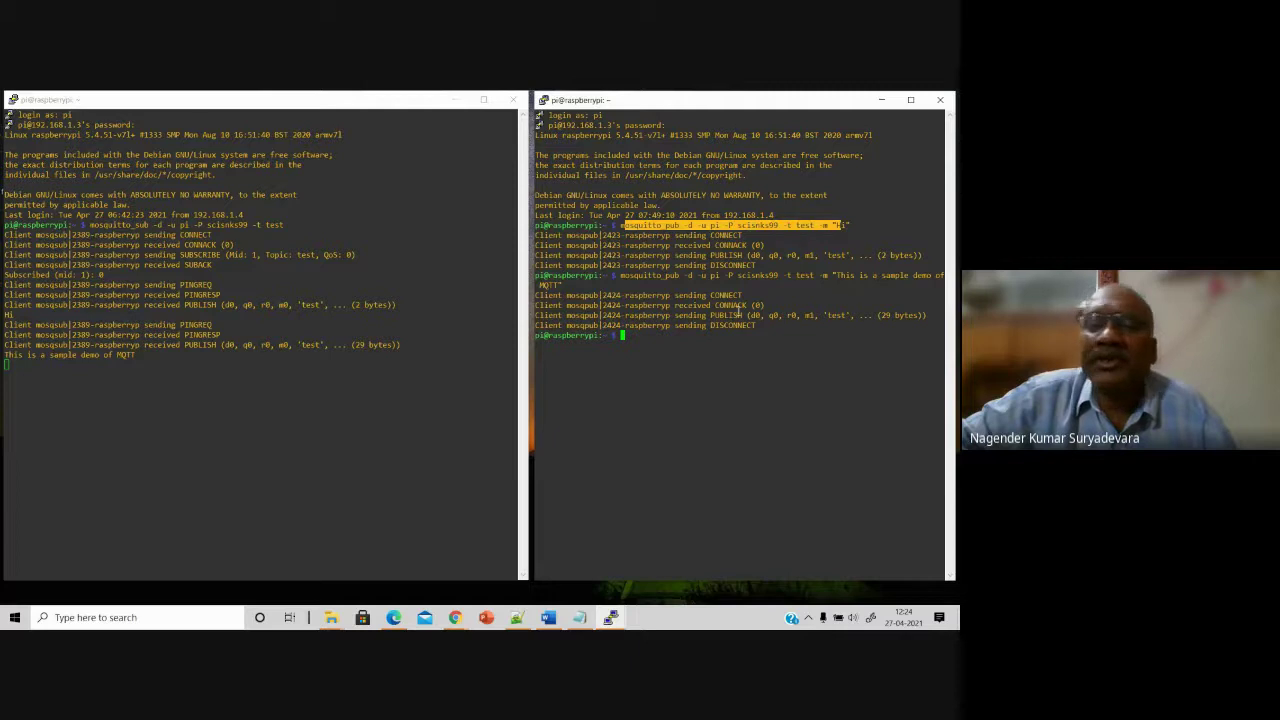
left_click(712, 328)
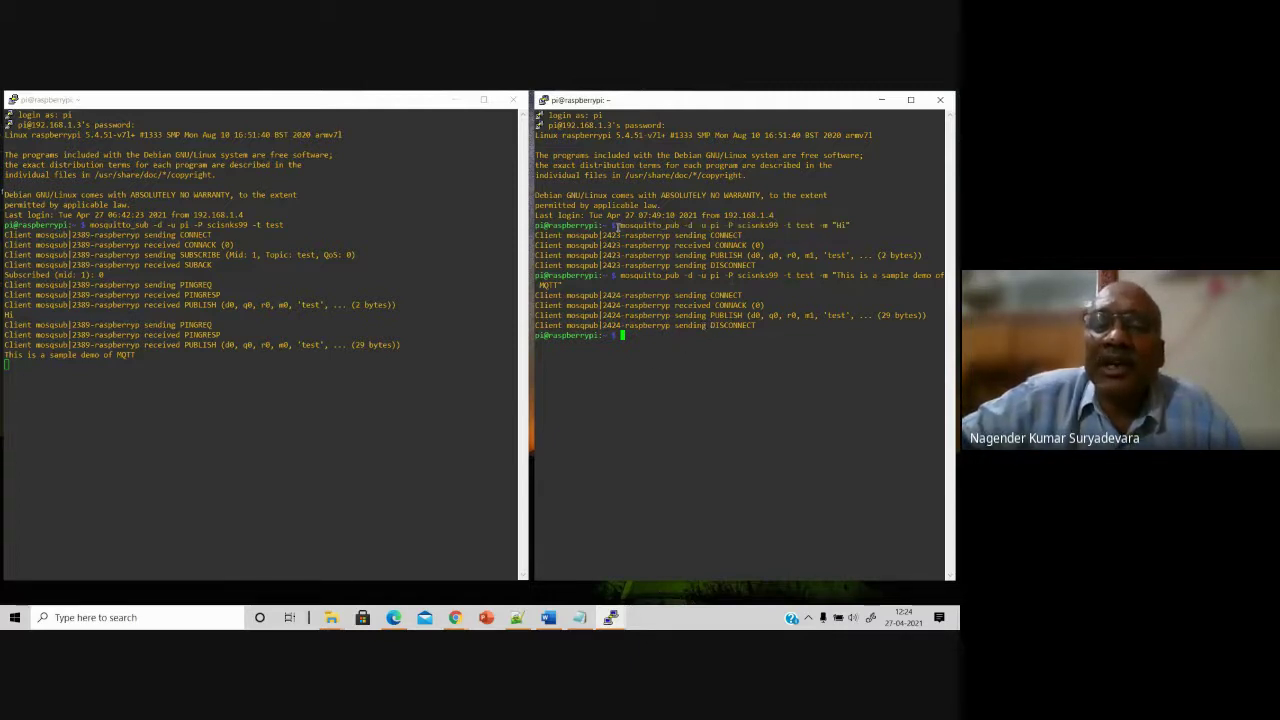
left_click_drag(620, 225, 848, 224)
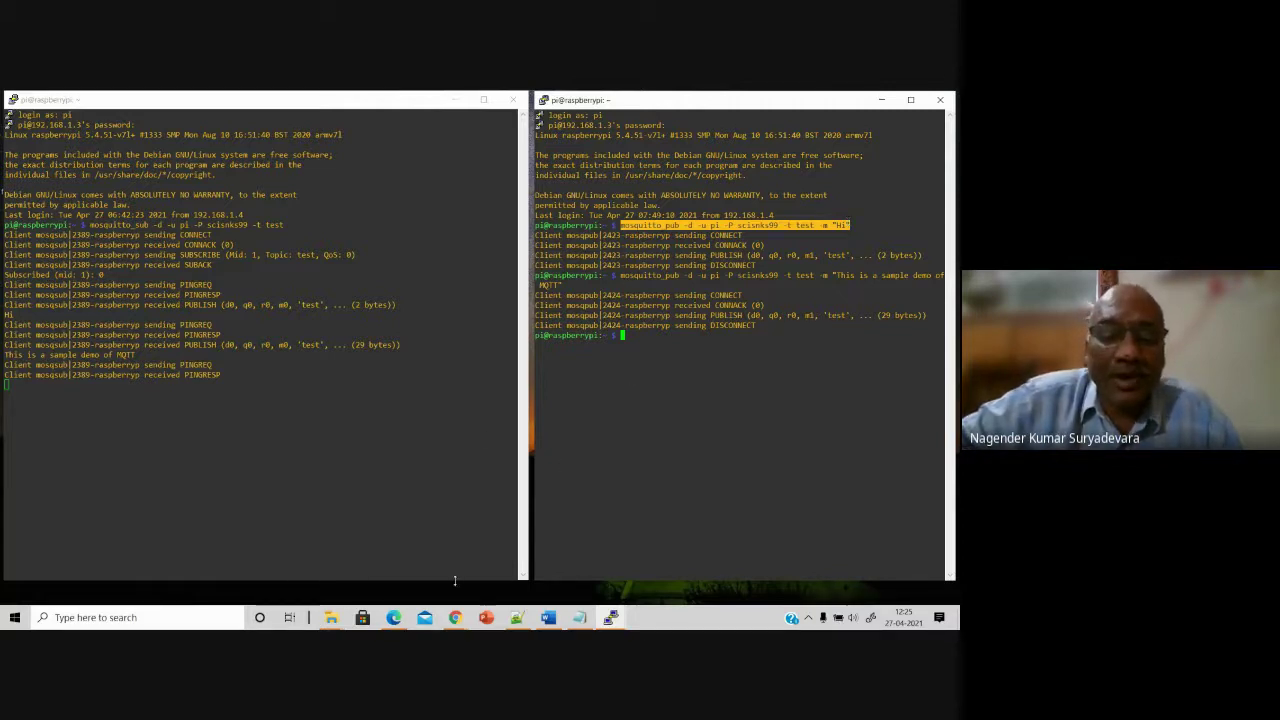
left_click(455, 617)
Bring Chrome forward, go to the Google Meet tab, then the MQTT slides PDF tab
left_click(400, 524)
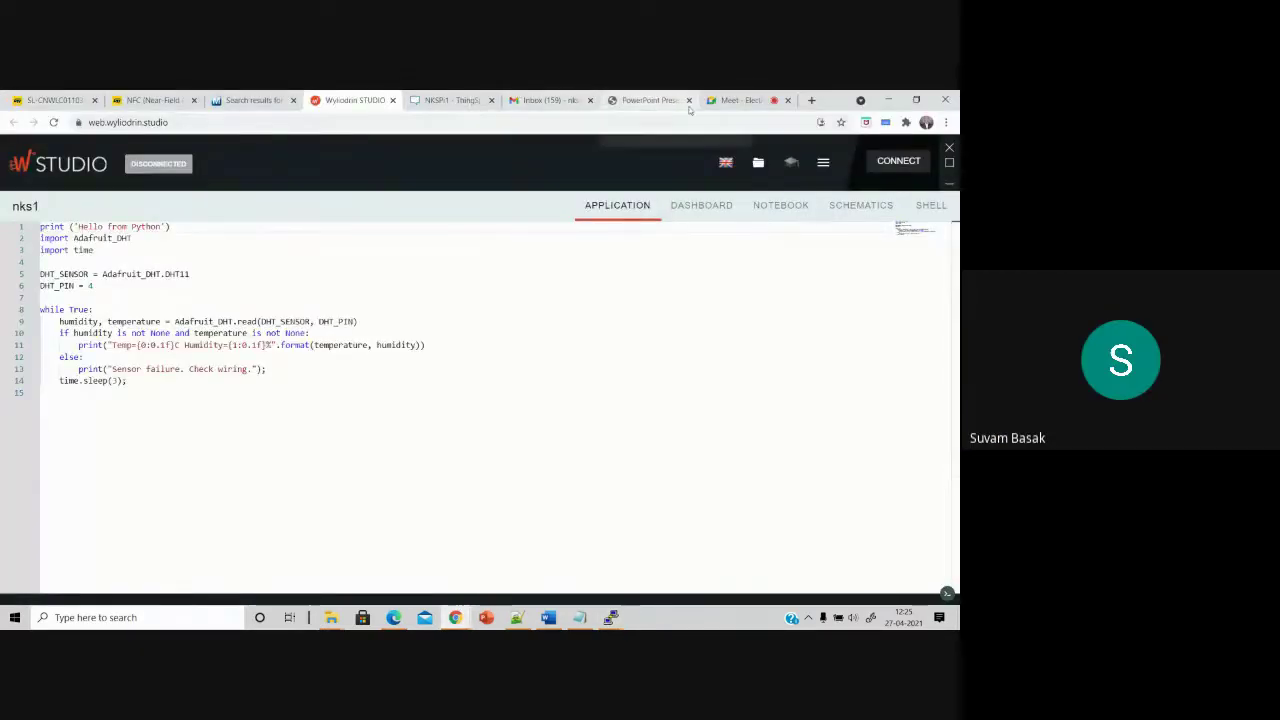
left_click(729, 101)
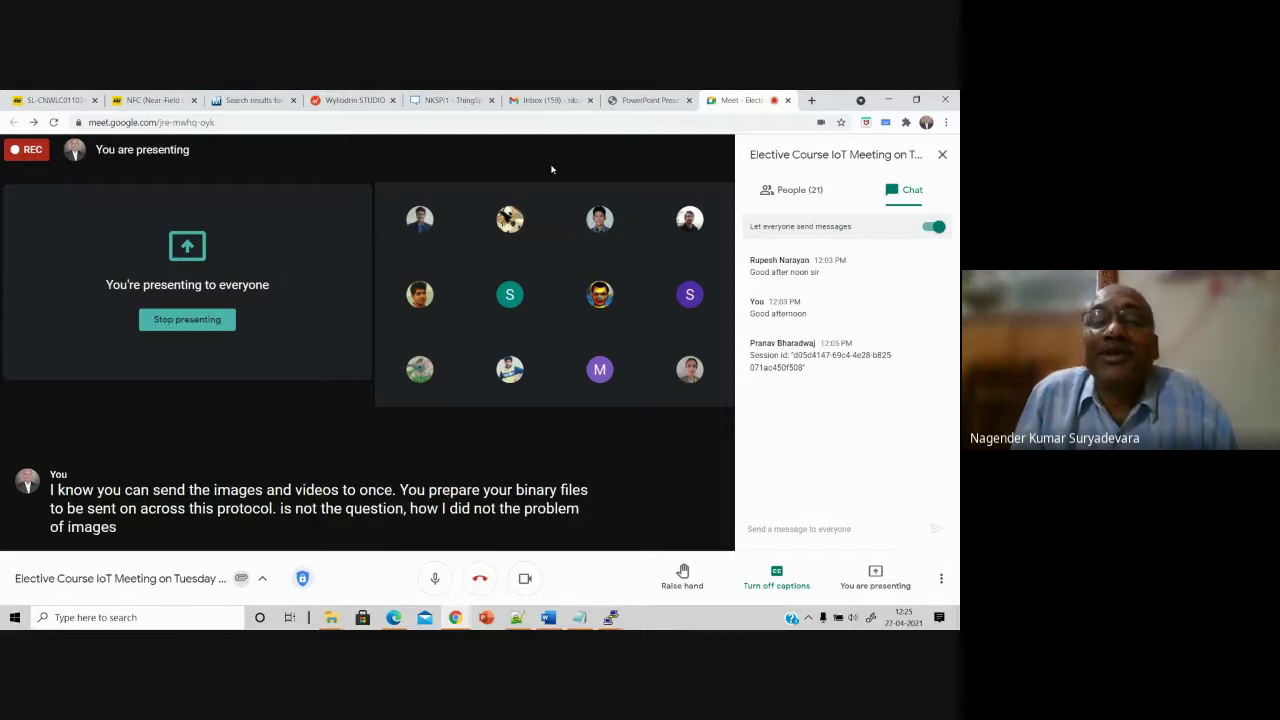
left_click(650, 100)
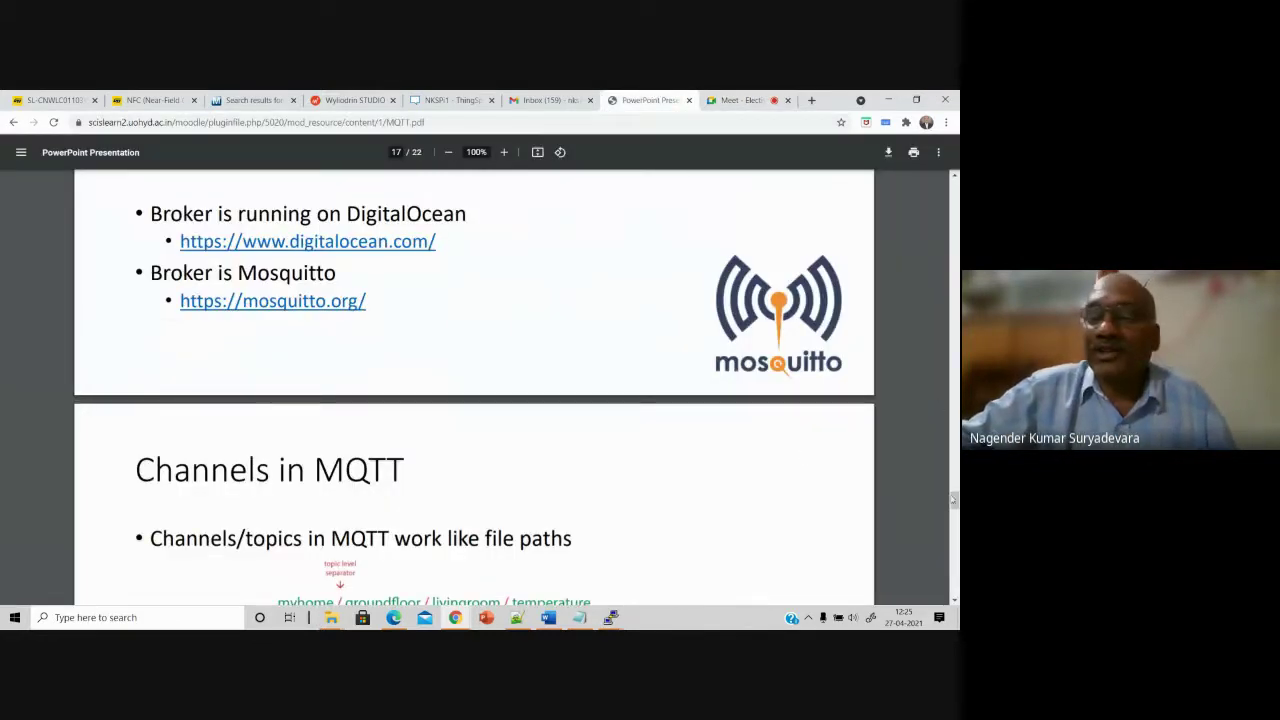
Scroll the PDF back to the page 9 MQTT clients slide, then return to Google Meet
left_click_drag(954, 500, 954, 344)
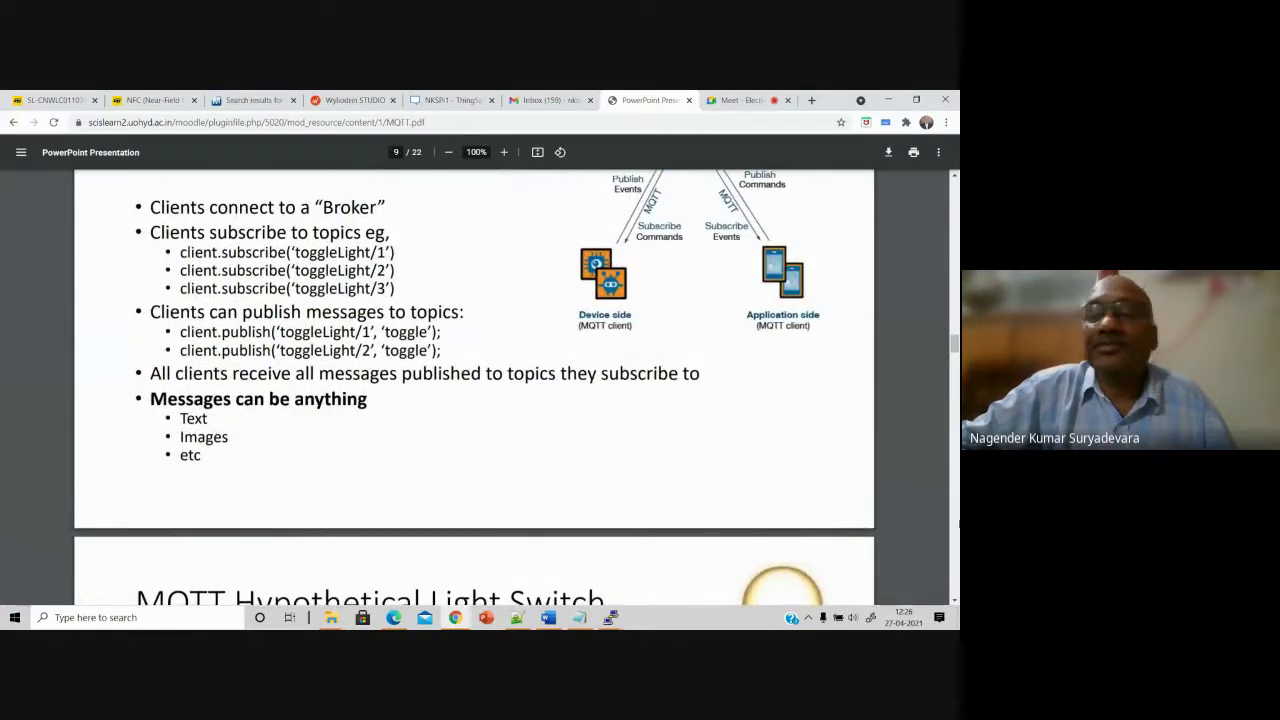
left_click(747, 104)
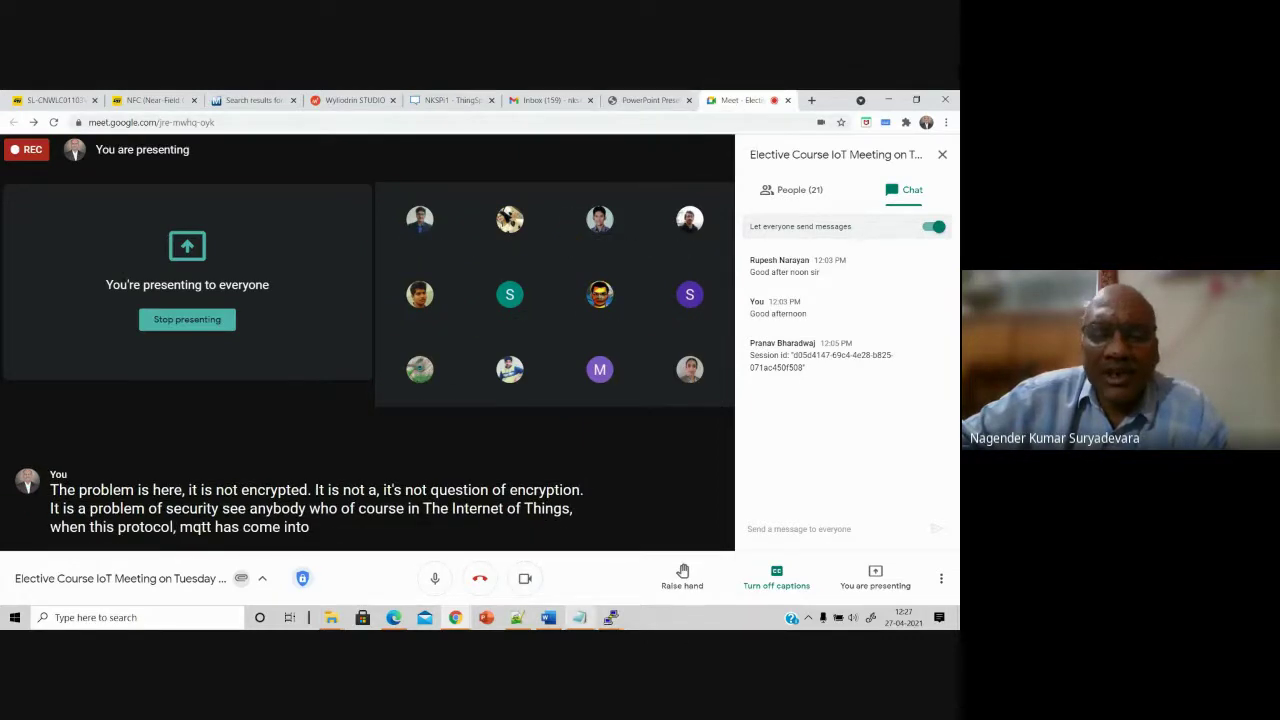
Bring both Raspberry Pi PuTTY terminals forward and highlight the publish command's username and password
mouse_move(610, 617)
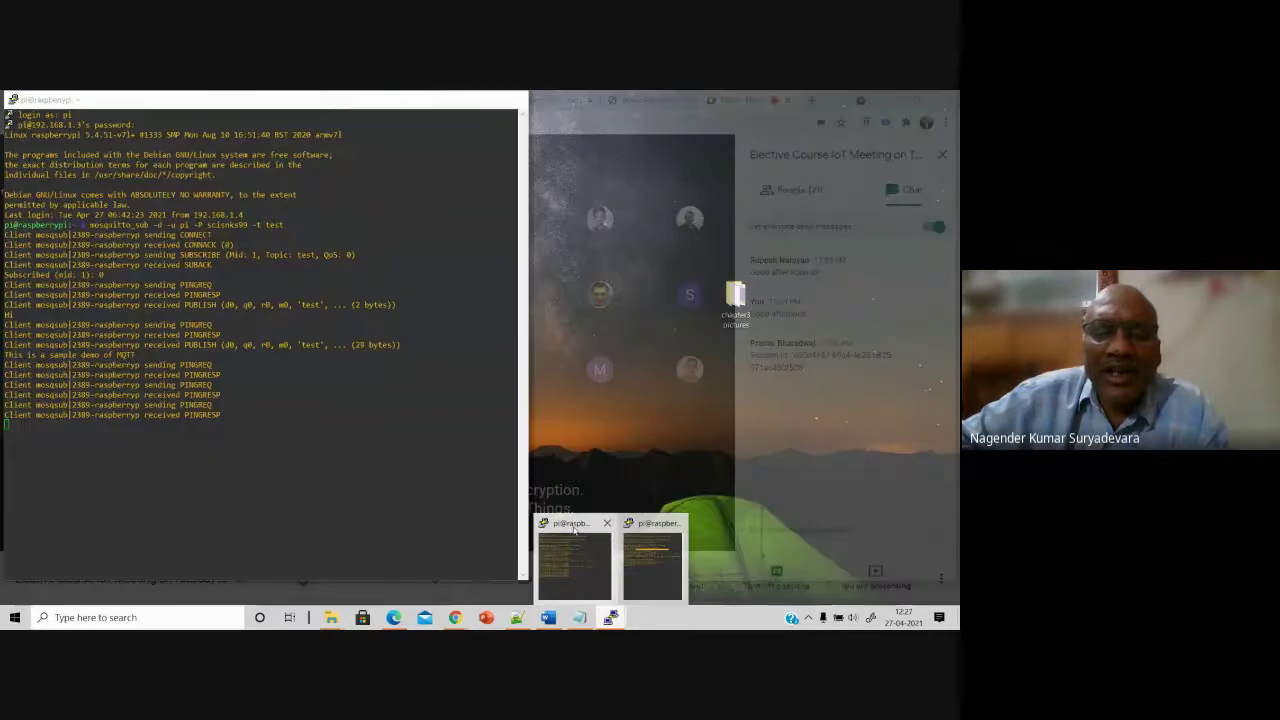
left_click(575, 560)
mouse_move(610, 617)
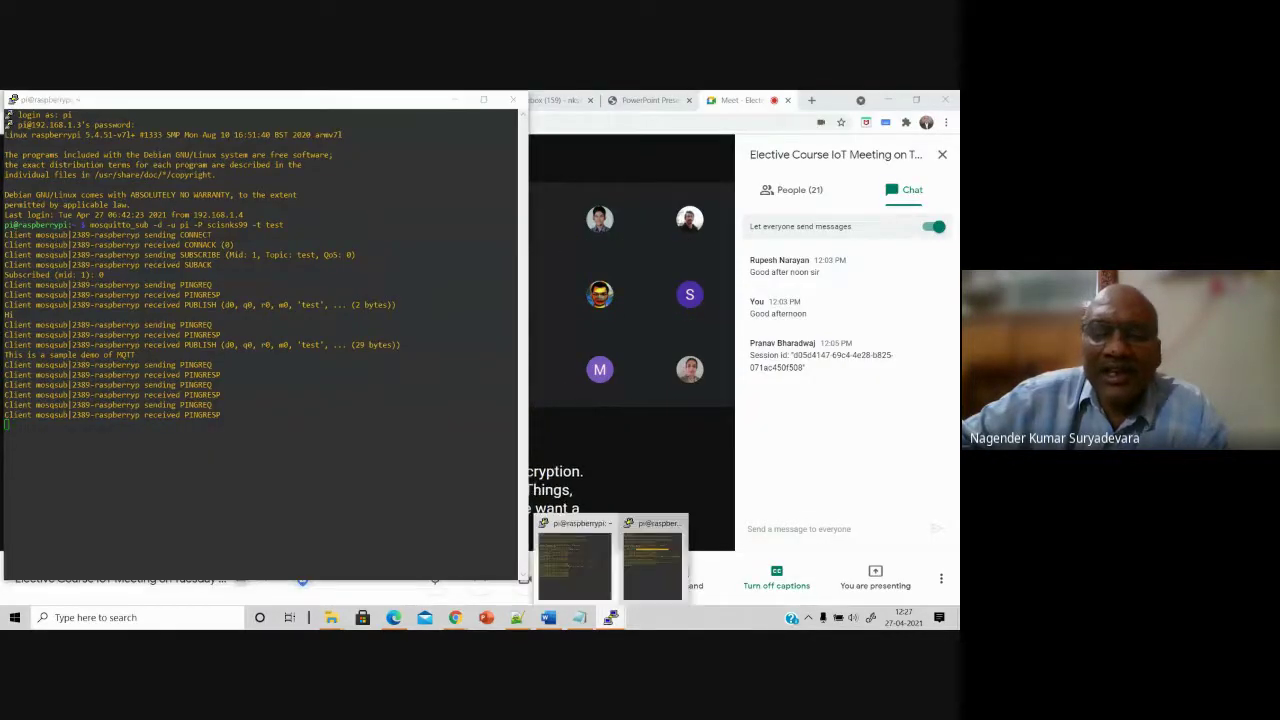
left_click(648, 523)
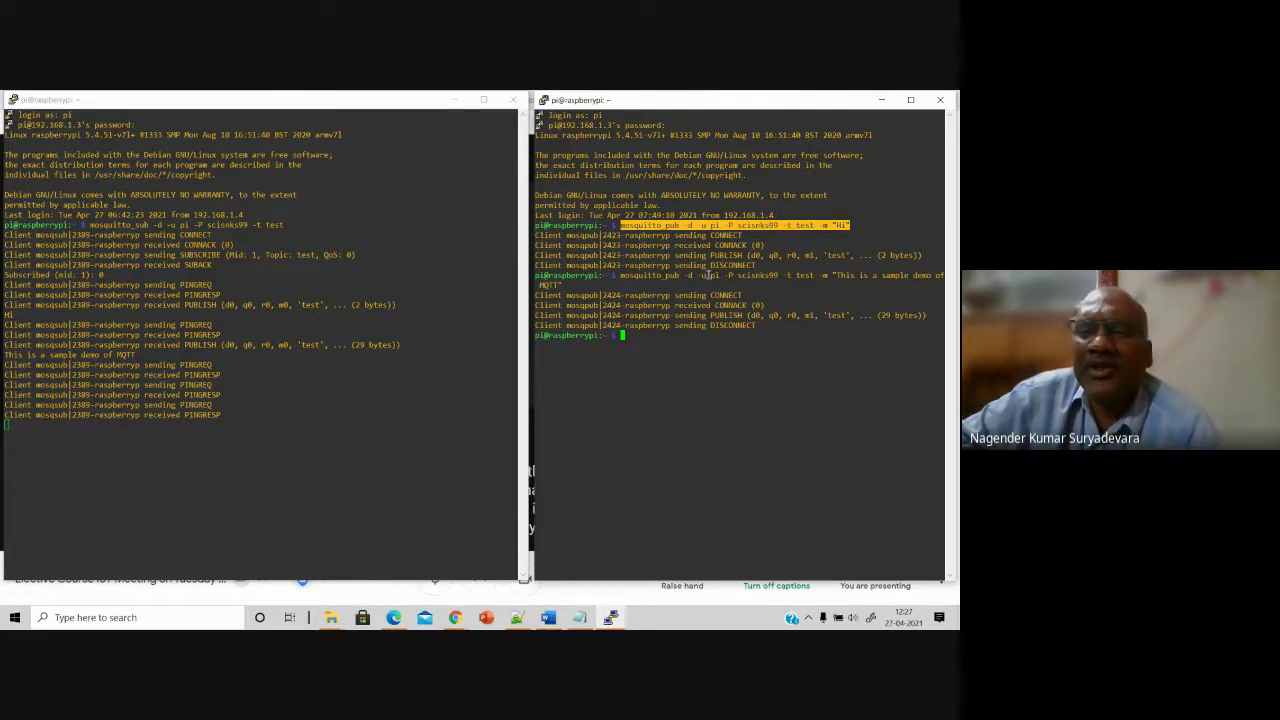
left_click_drag(707, 275, 773, 275)
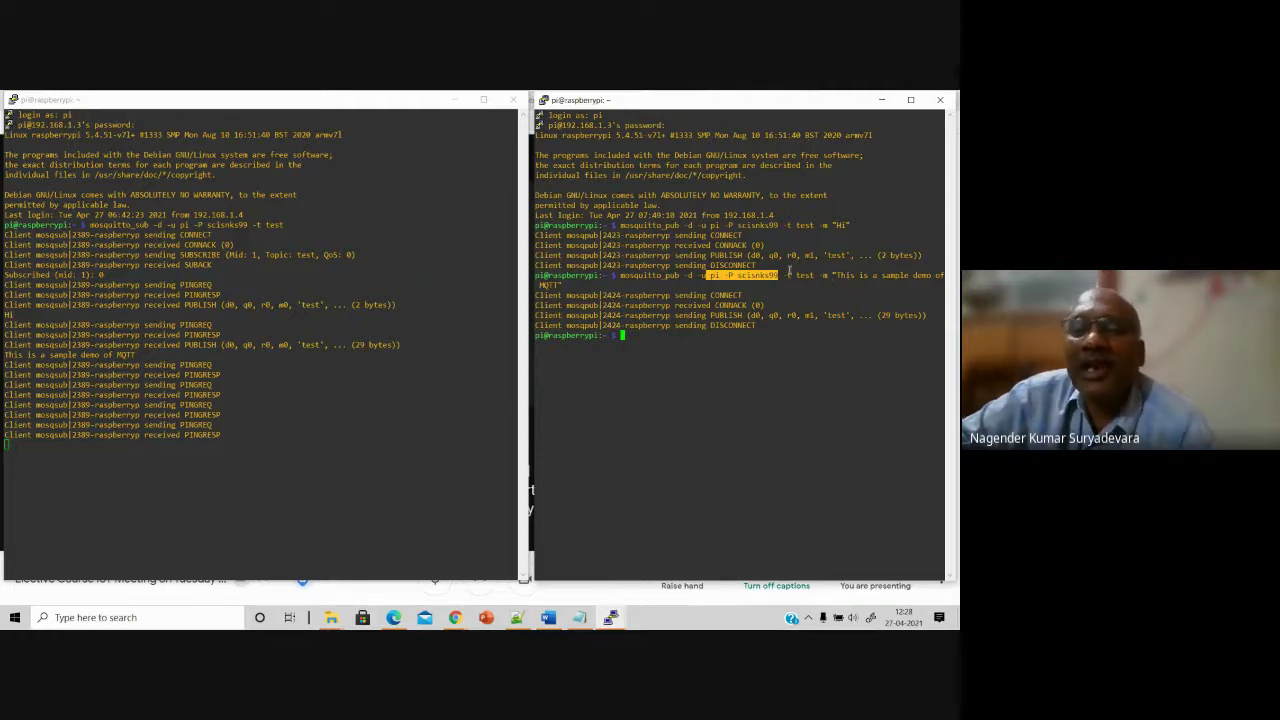
left_click(787, 272)
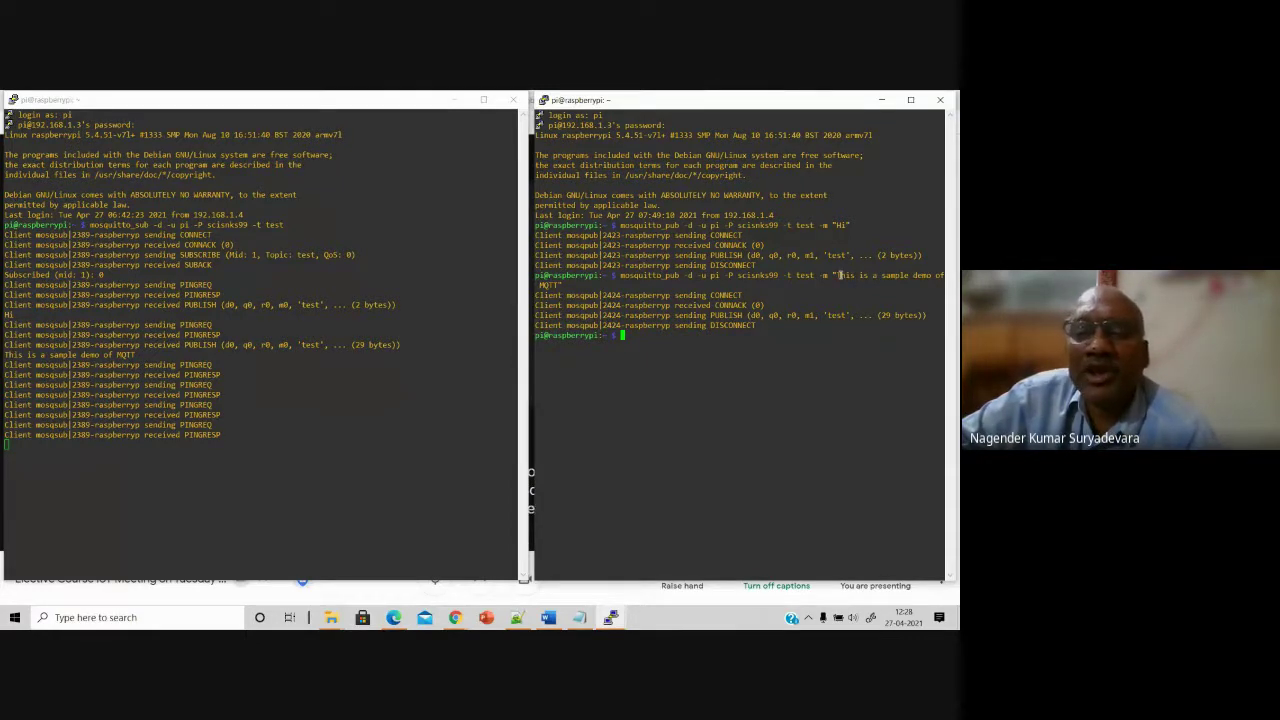
triple_click(708, 275)
left_click_drag(706, 275, 776, 277)
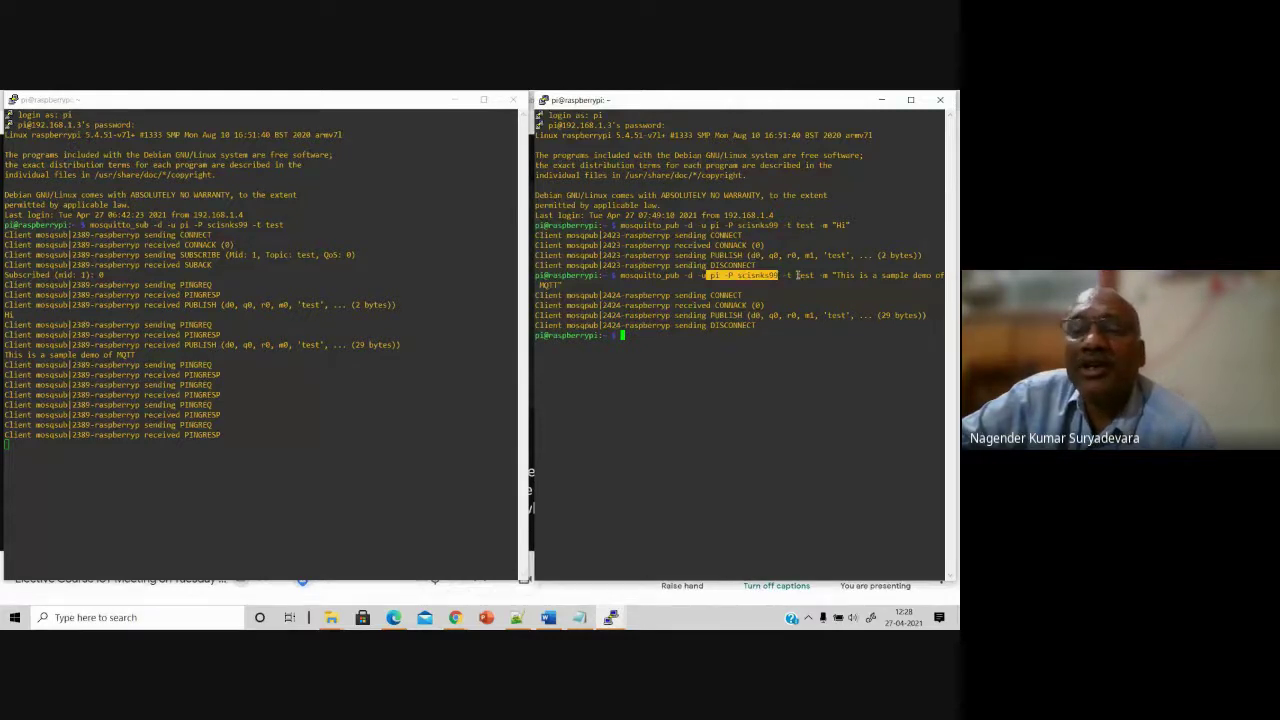
left_click(797, 275)
left_click_drag(809, 275, 815, 275)
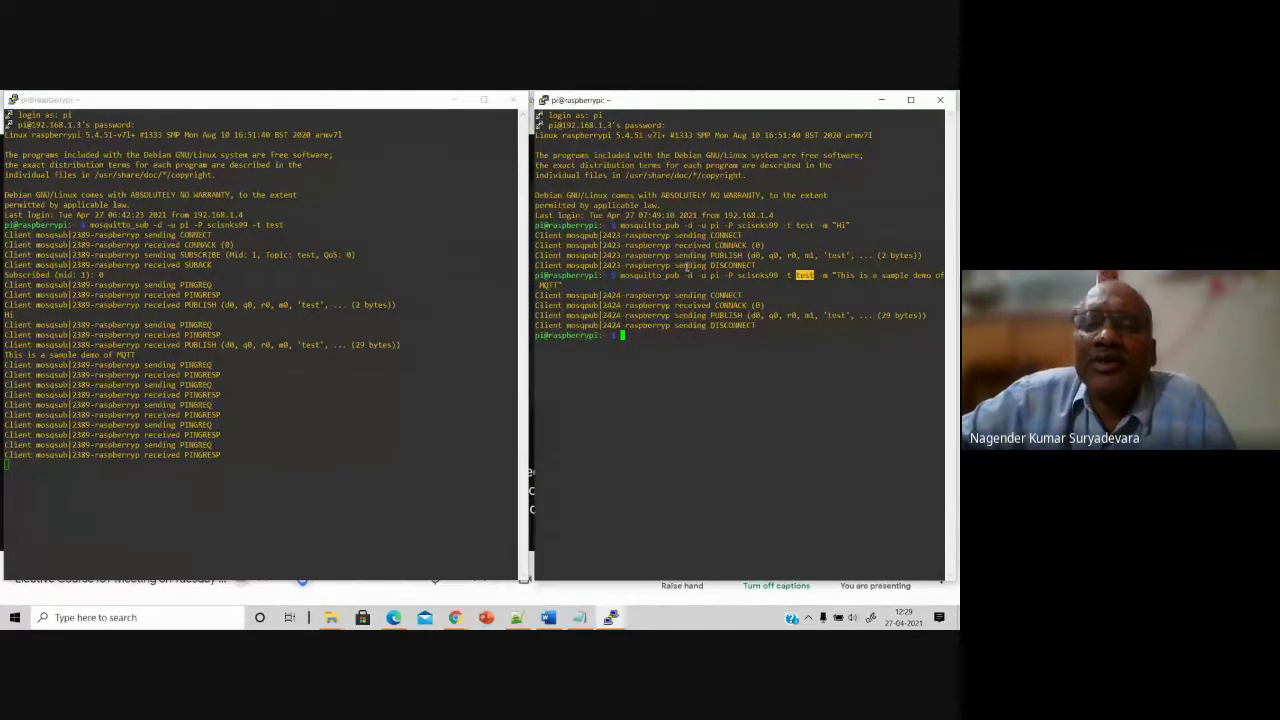
left_click(678, 274)
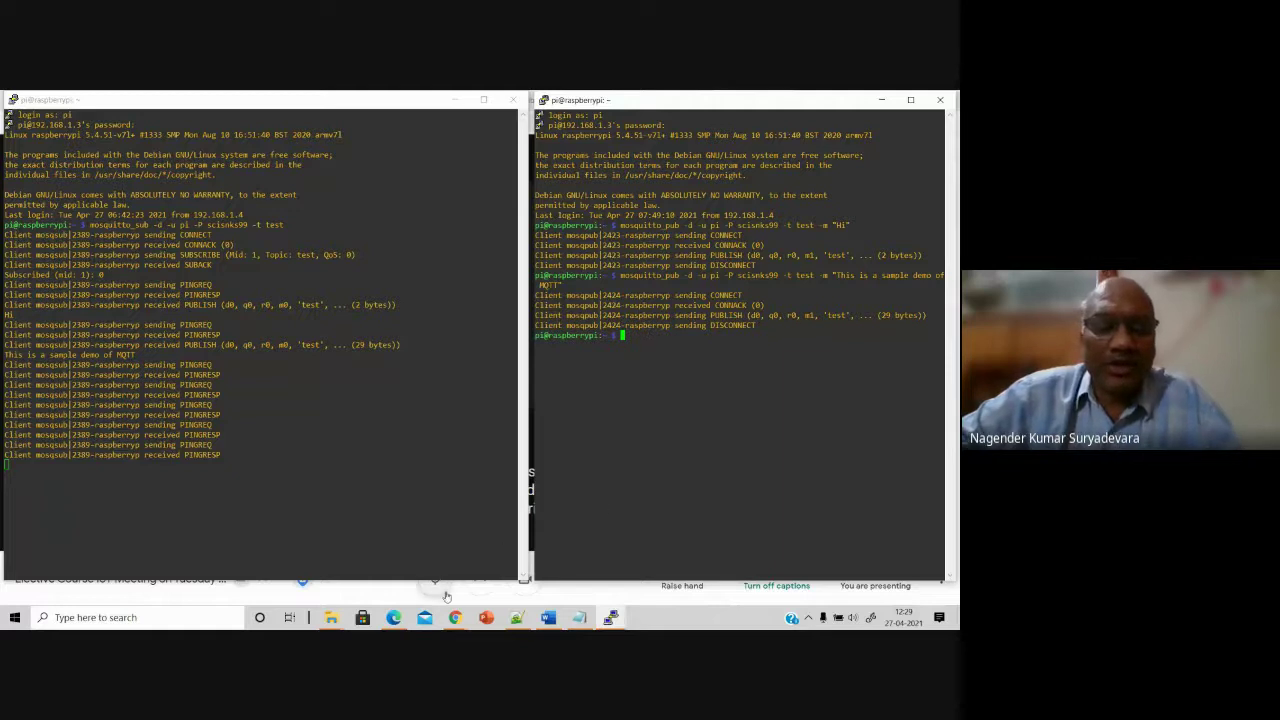
mouse_move(455, 617)
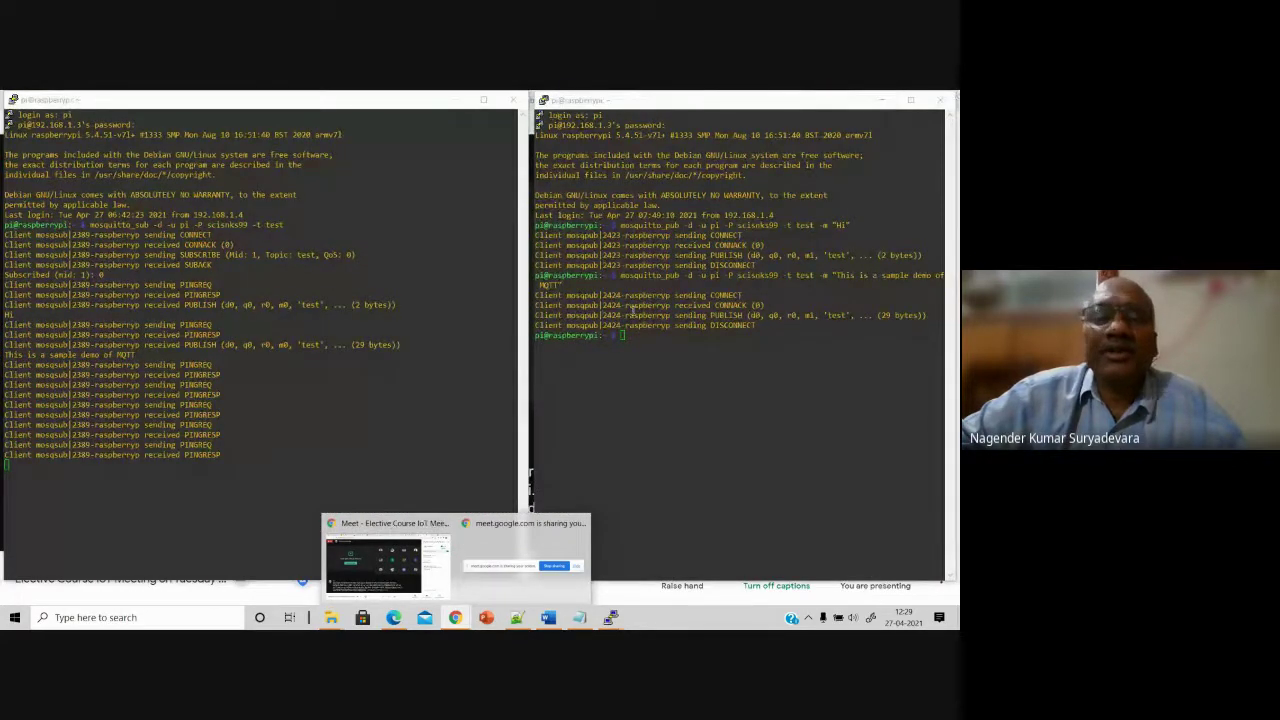
left_click(631, 310)
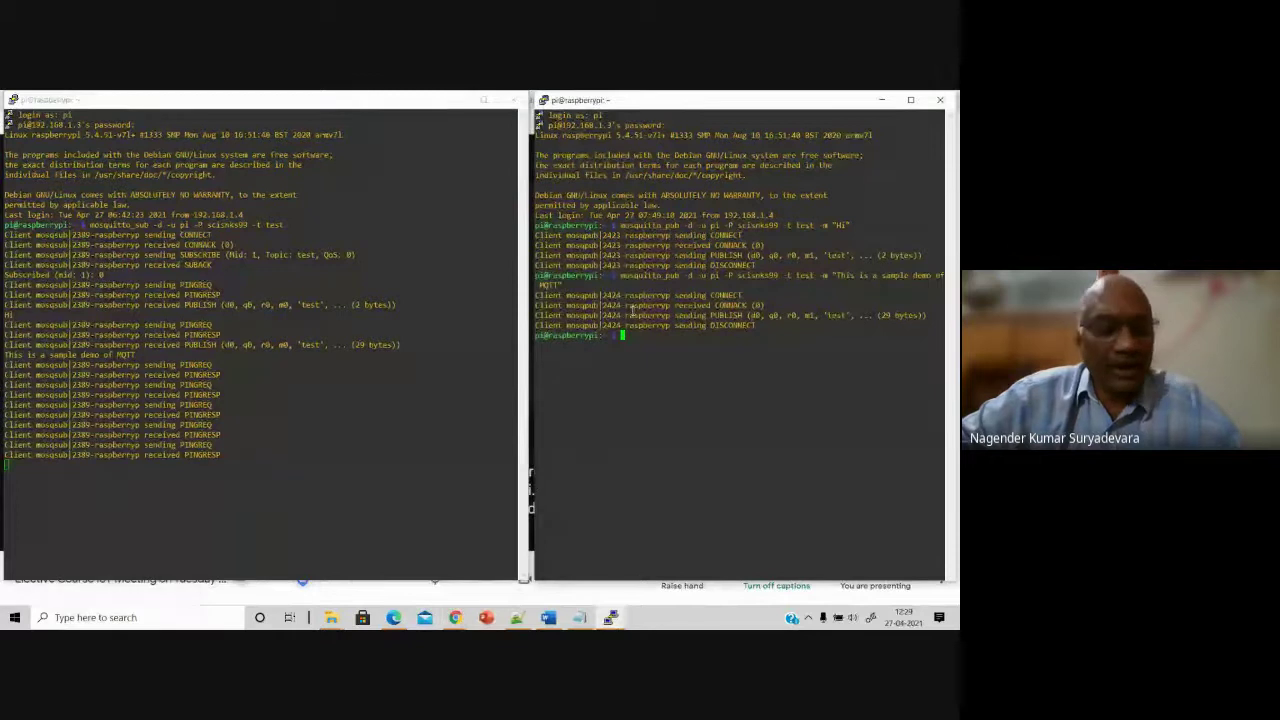
Exit the PuTTY publisher session and nudge the subscriber terminal window aside
type("exit")
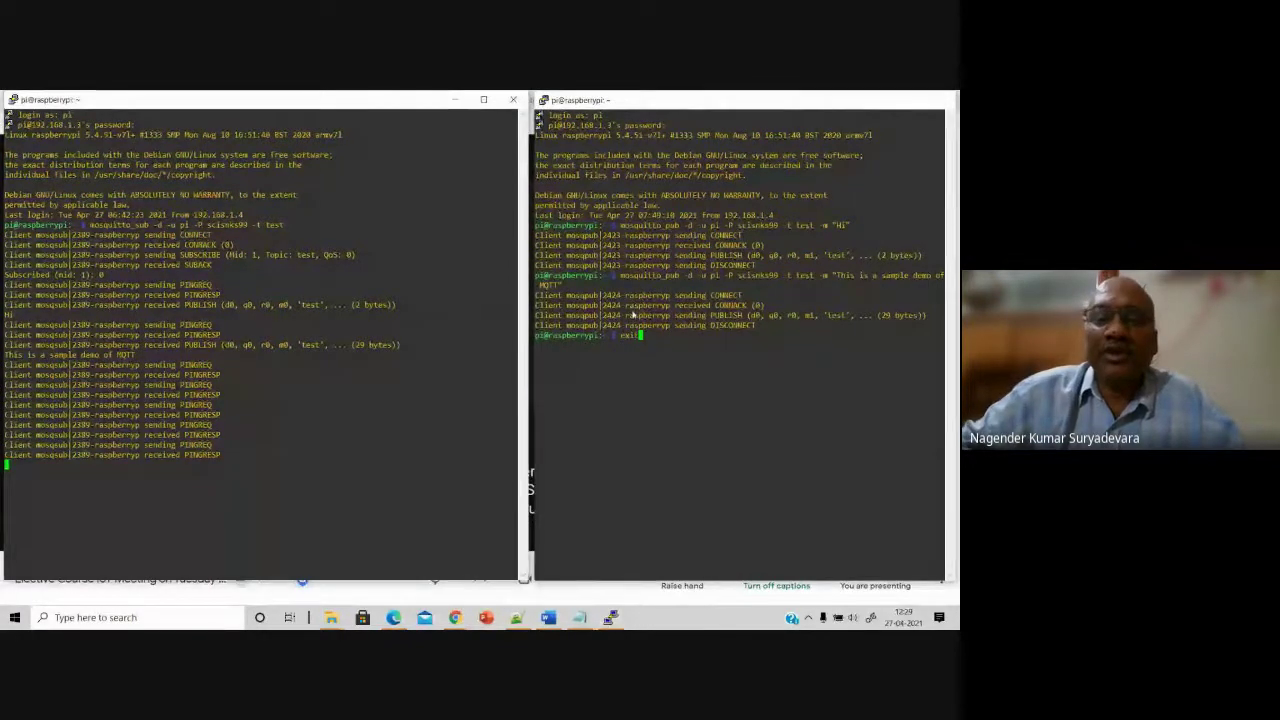
key("Return")
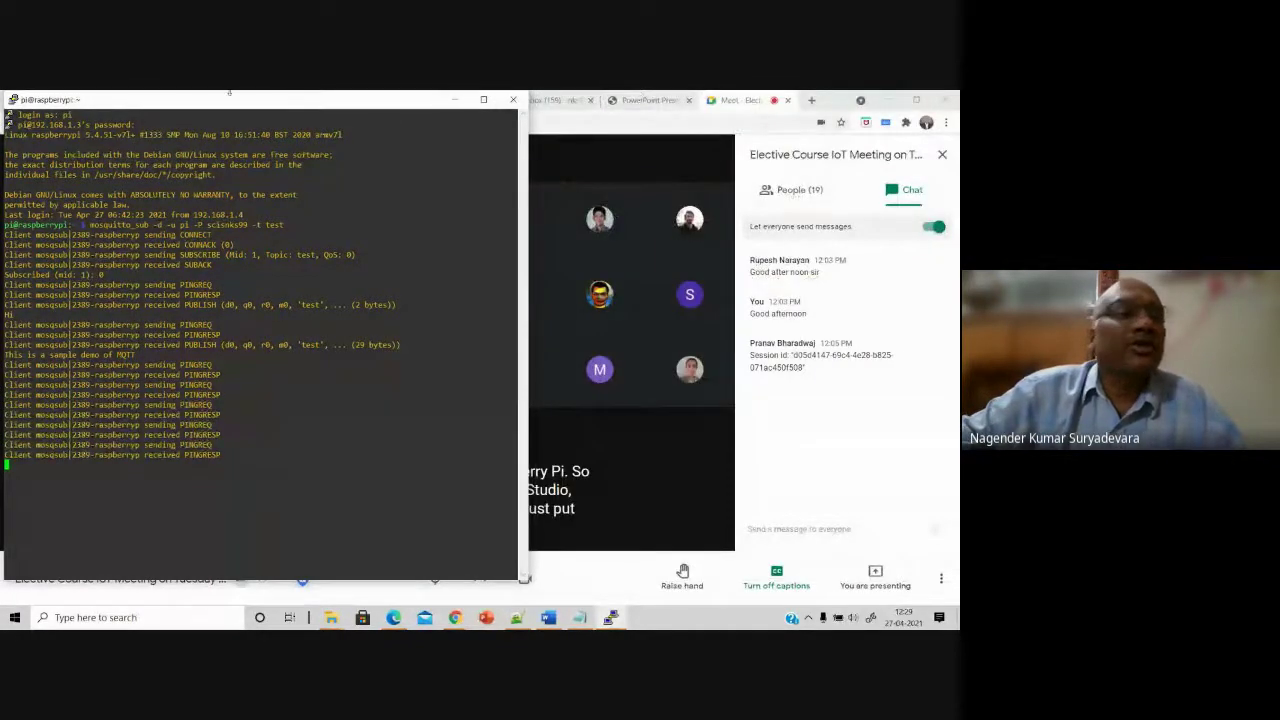
left_click_drag(245, 101, 213, 124)
Switch to the Wyliodrin STUDIO tab and maximize the browser window
left_click(325, 98)
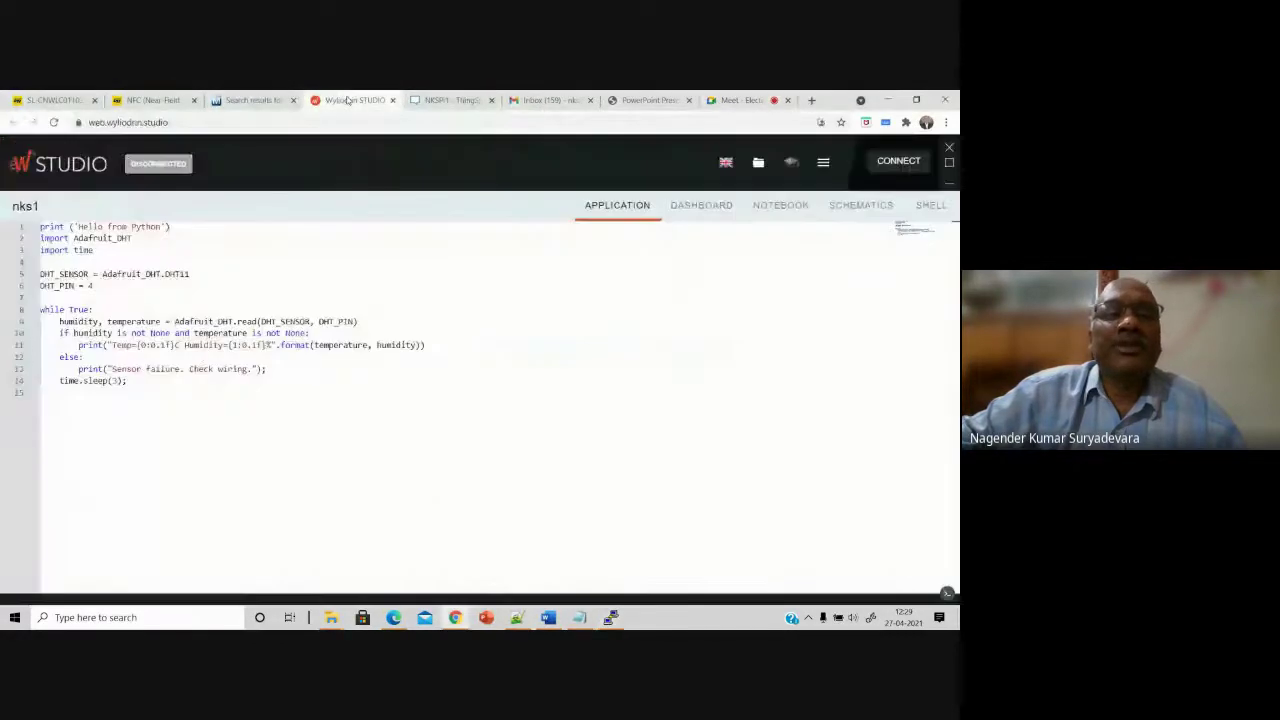
left_click(913, 98)
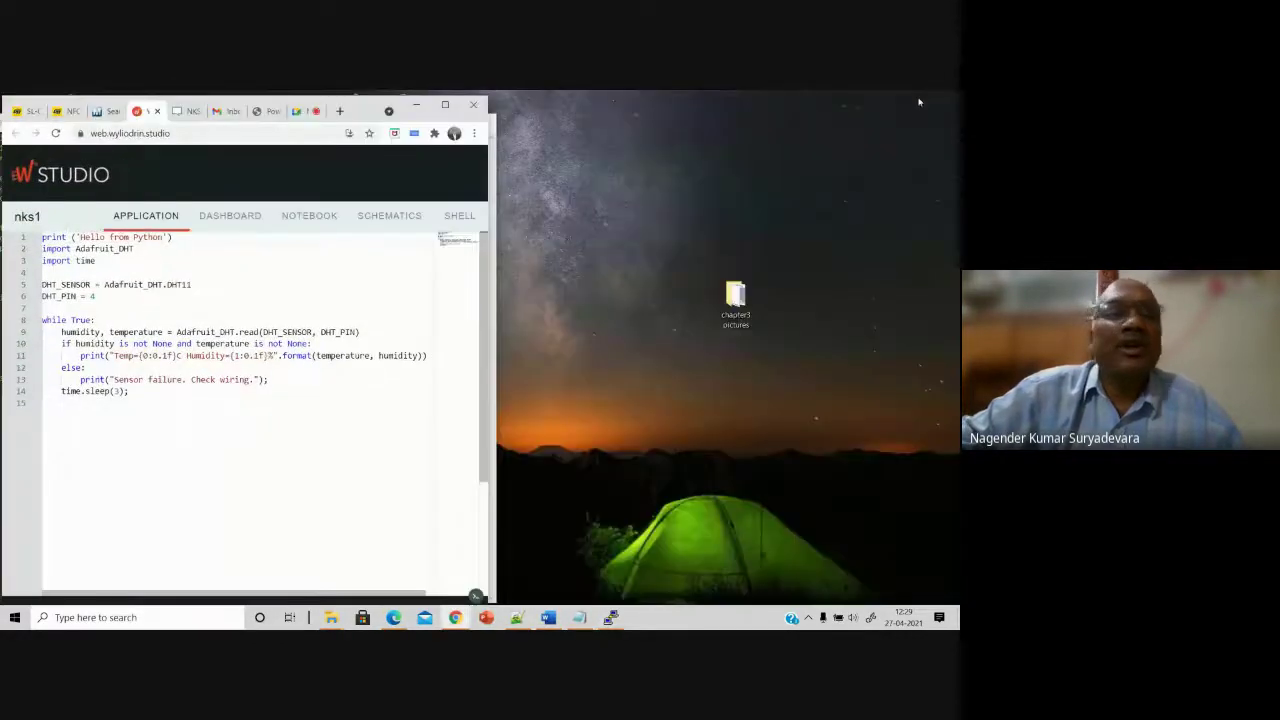
left_click_drag(347, 111, 861, 123)
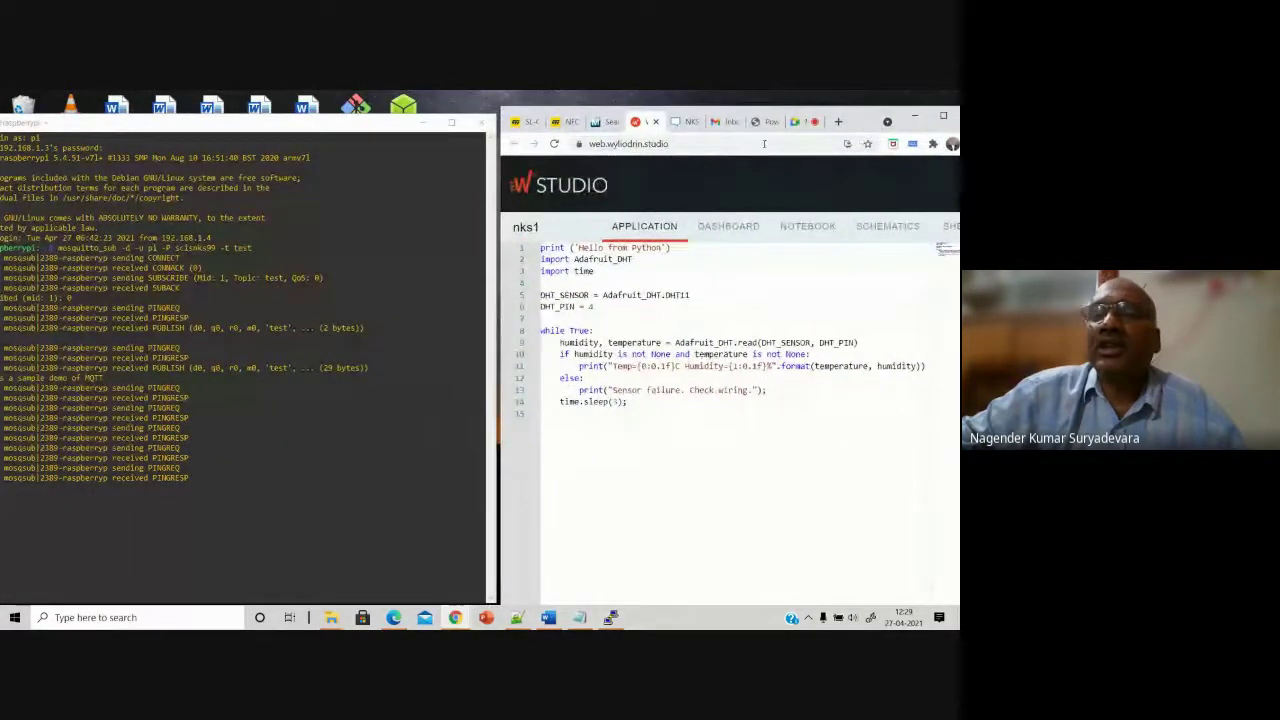
double_click(859, 123)
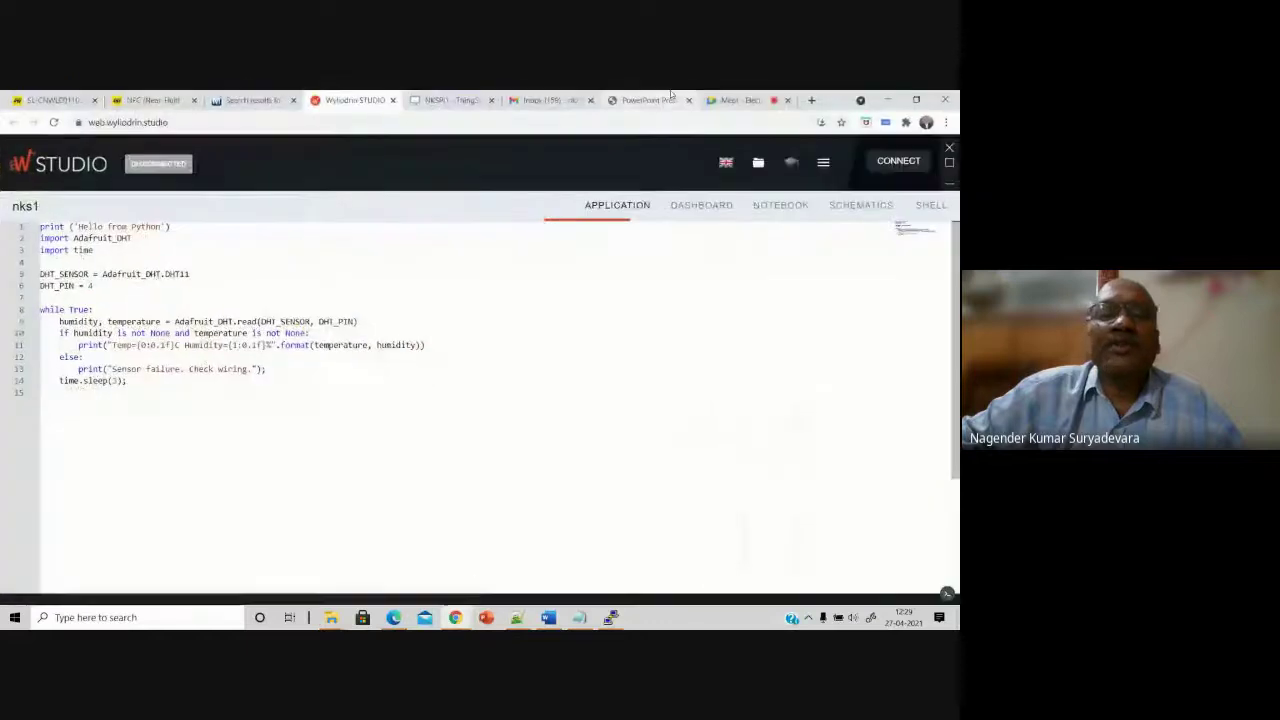
Connect to the NKS_Pi1 Raspberry Pi and open its Shell tab
left_click(888, 165)
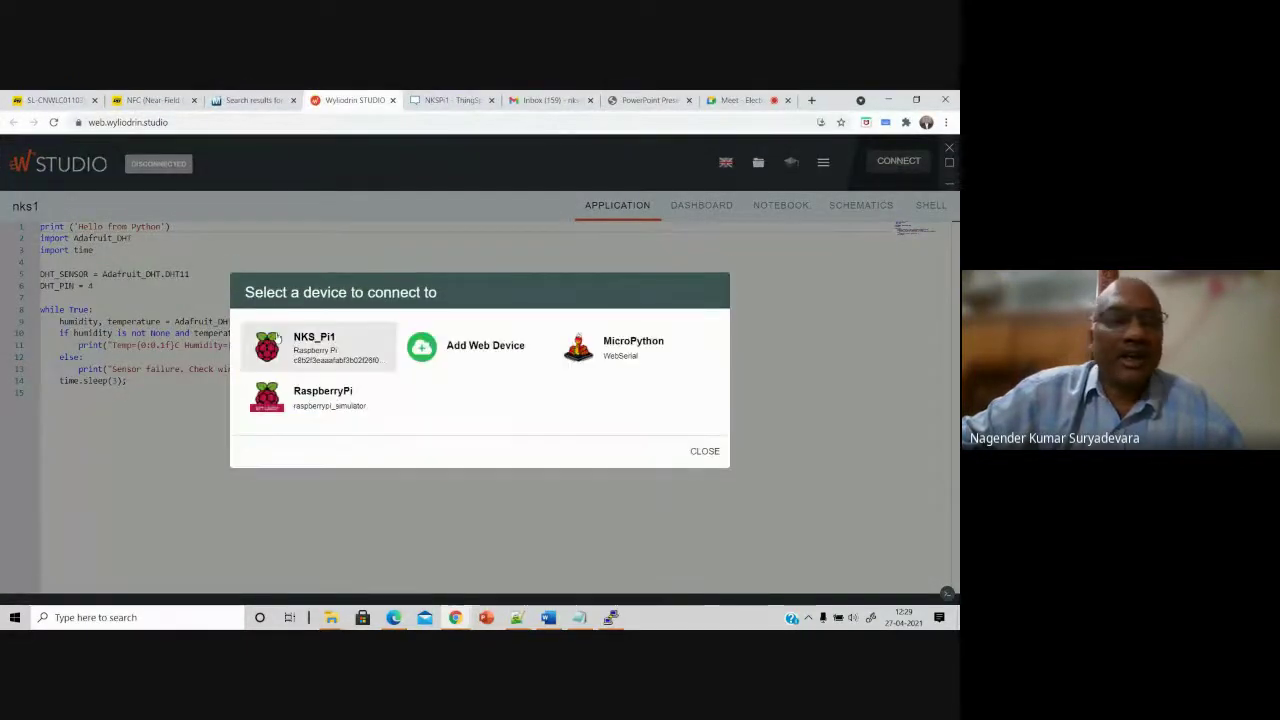
left_click(322, 345)
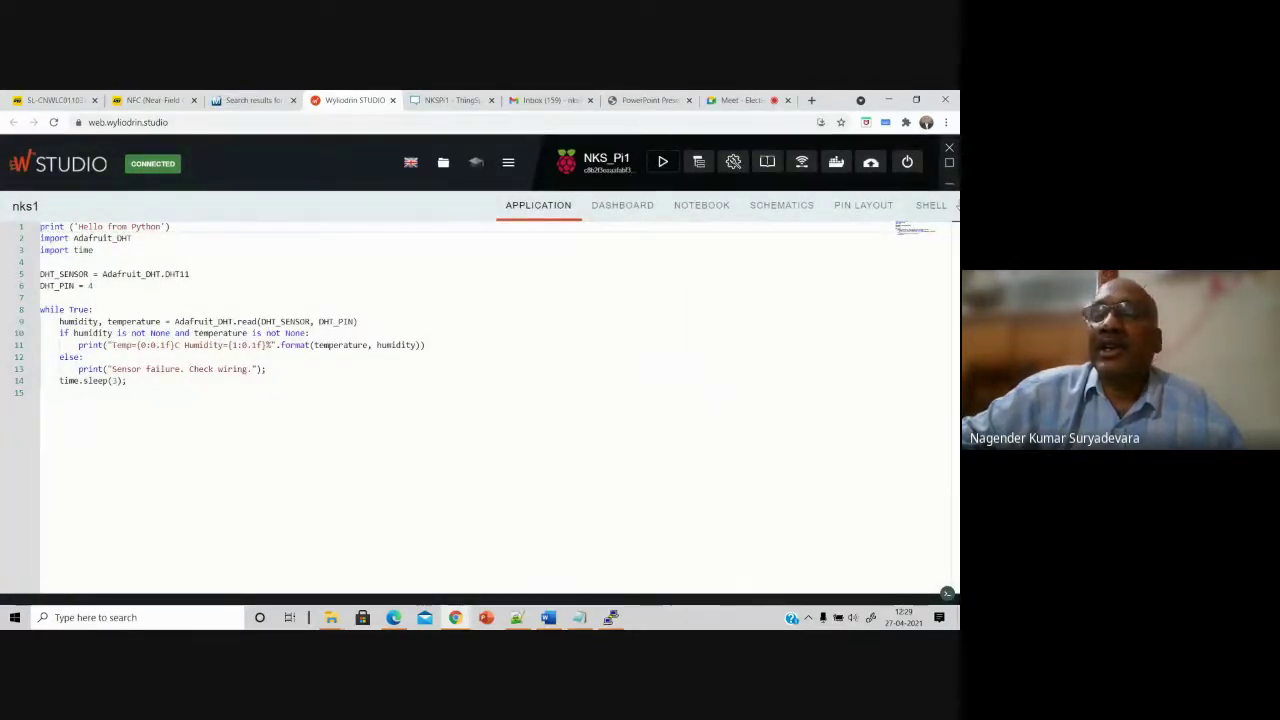
left_click(932, 206)
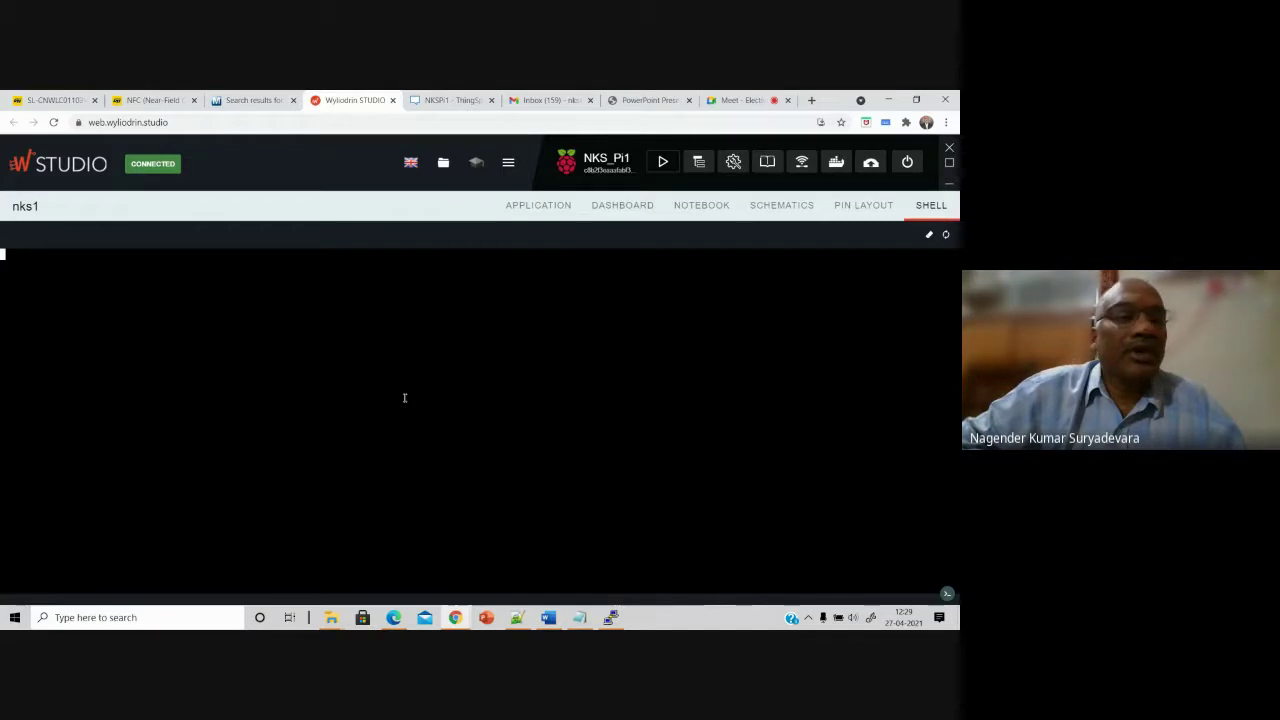
Place the shell beside PuTTY and type mosquitto_pub -d -u pi -P with the broker password
left_click(916, 100)
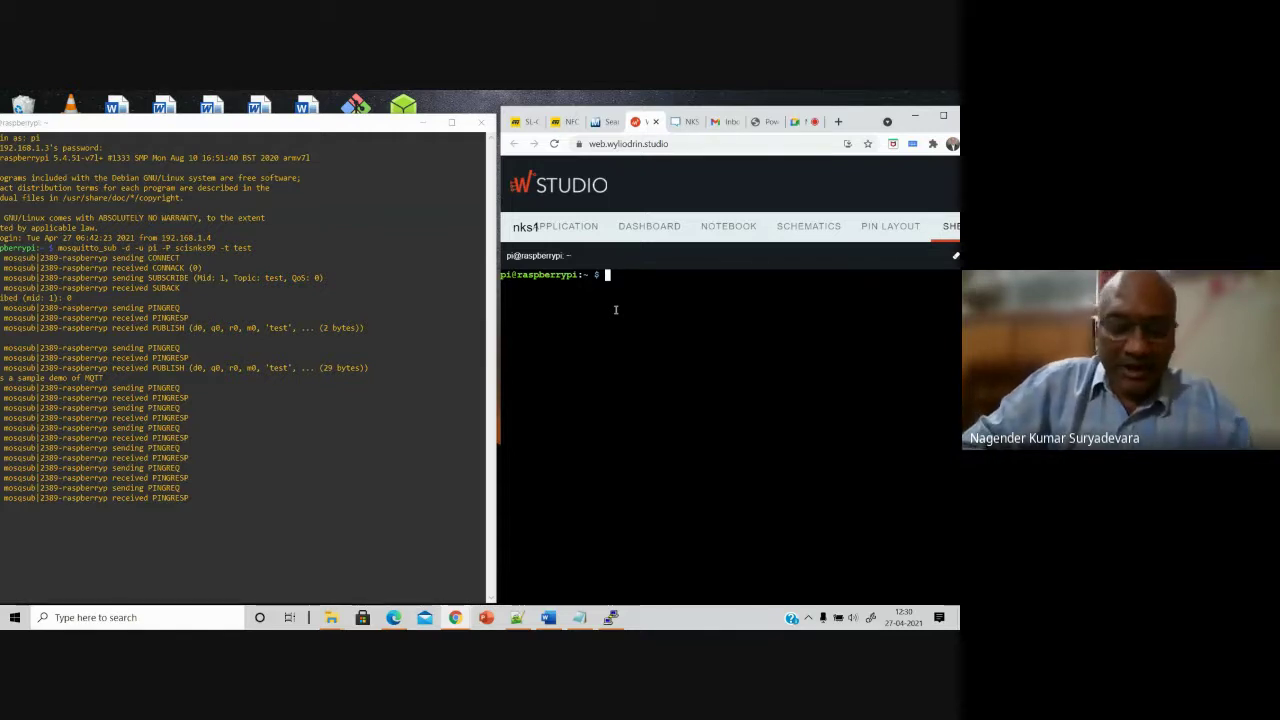
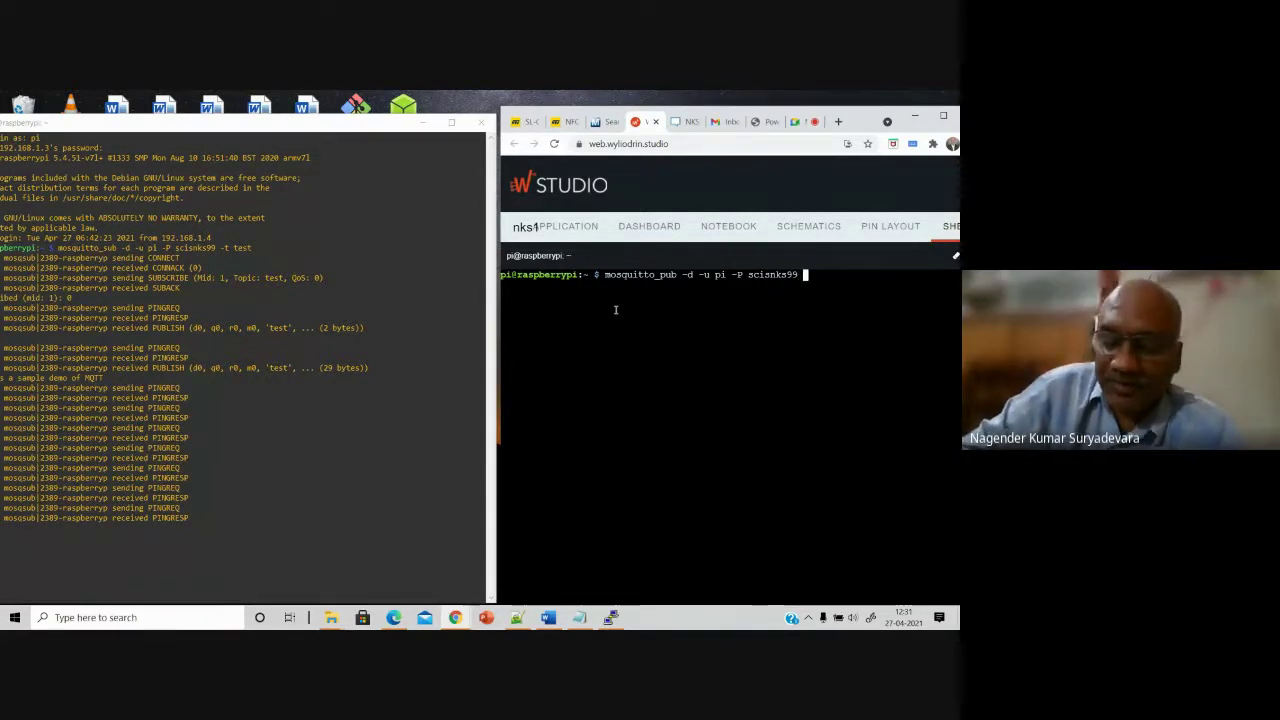
Append -t test -m "This is from wyliodrin" to the mosquitto_pub command
type("-")
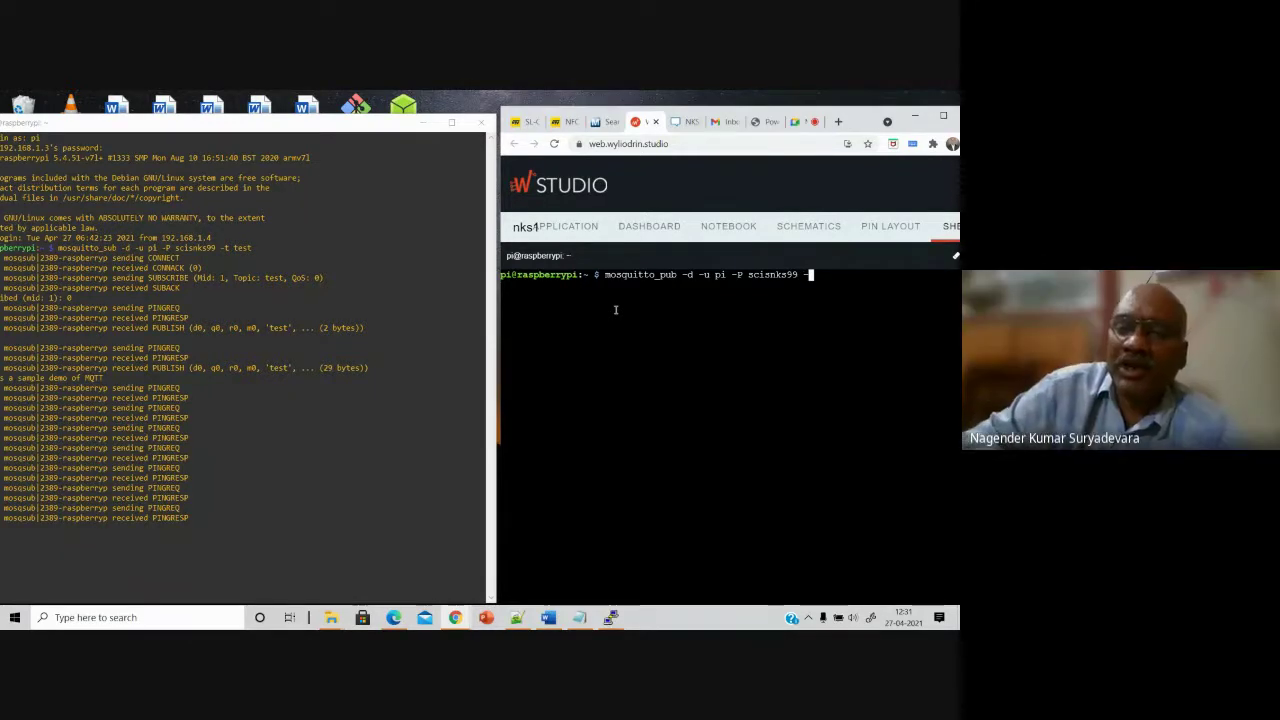
type("t")
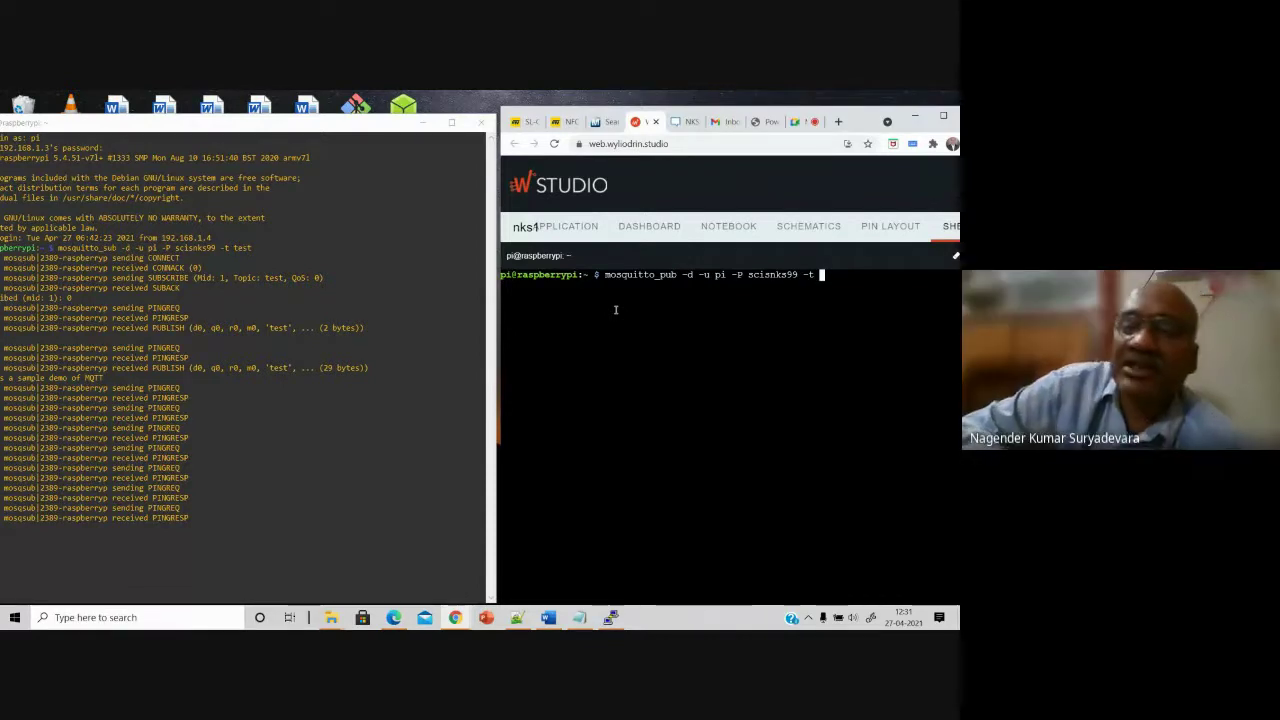
type("test")
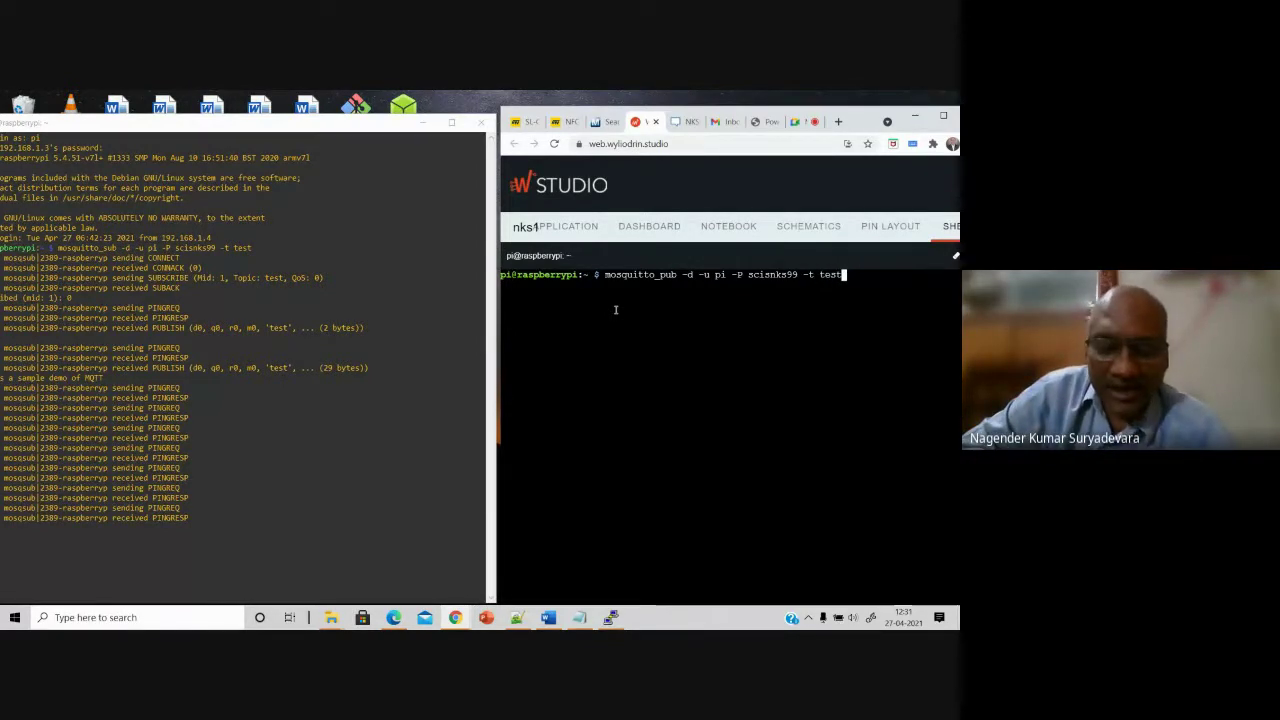
type(" -")
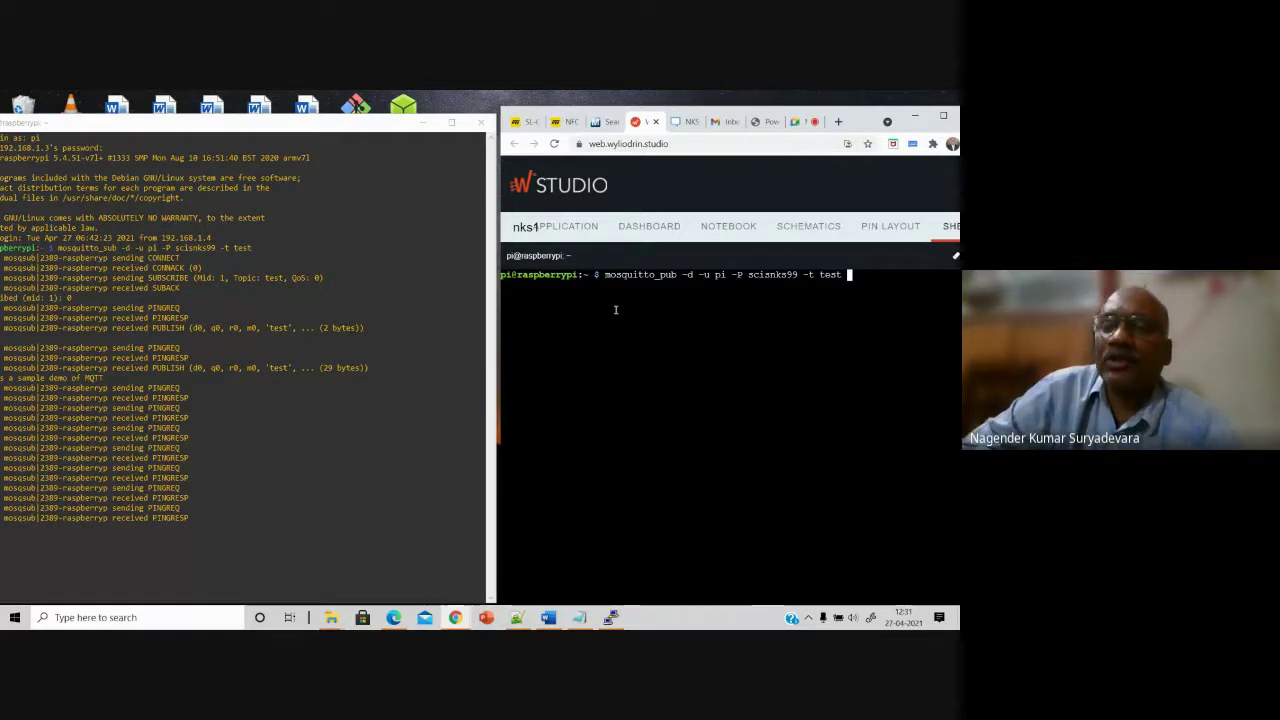
type("m")
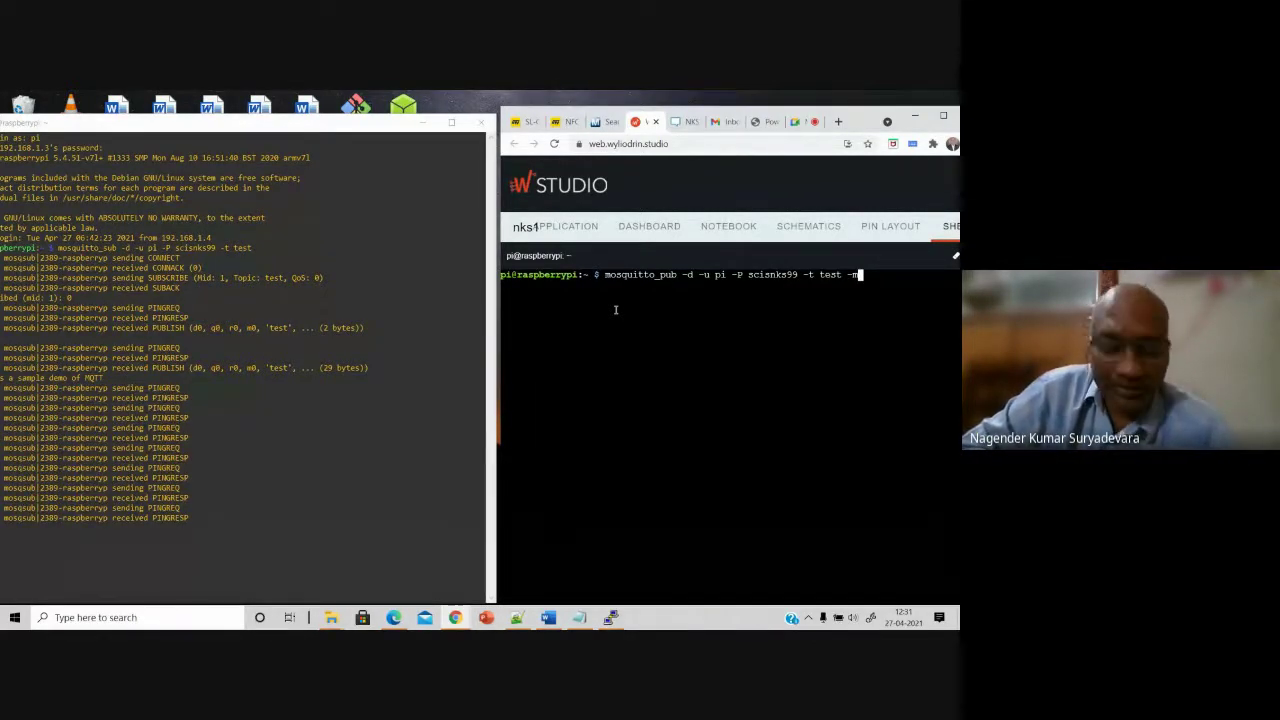
type(" \"")
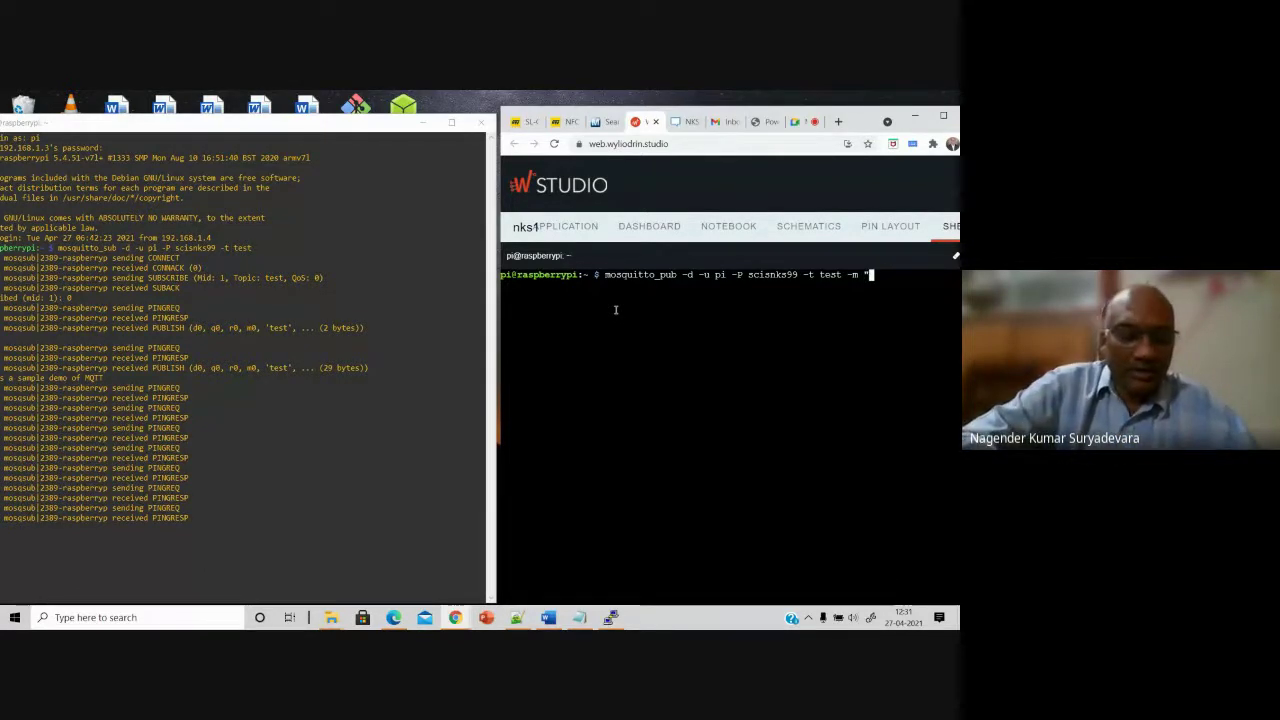
type("Thi")
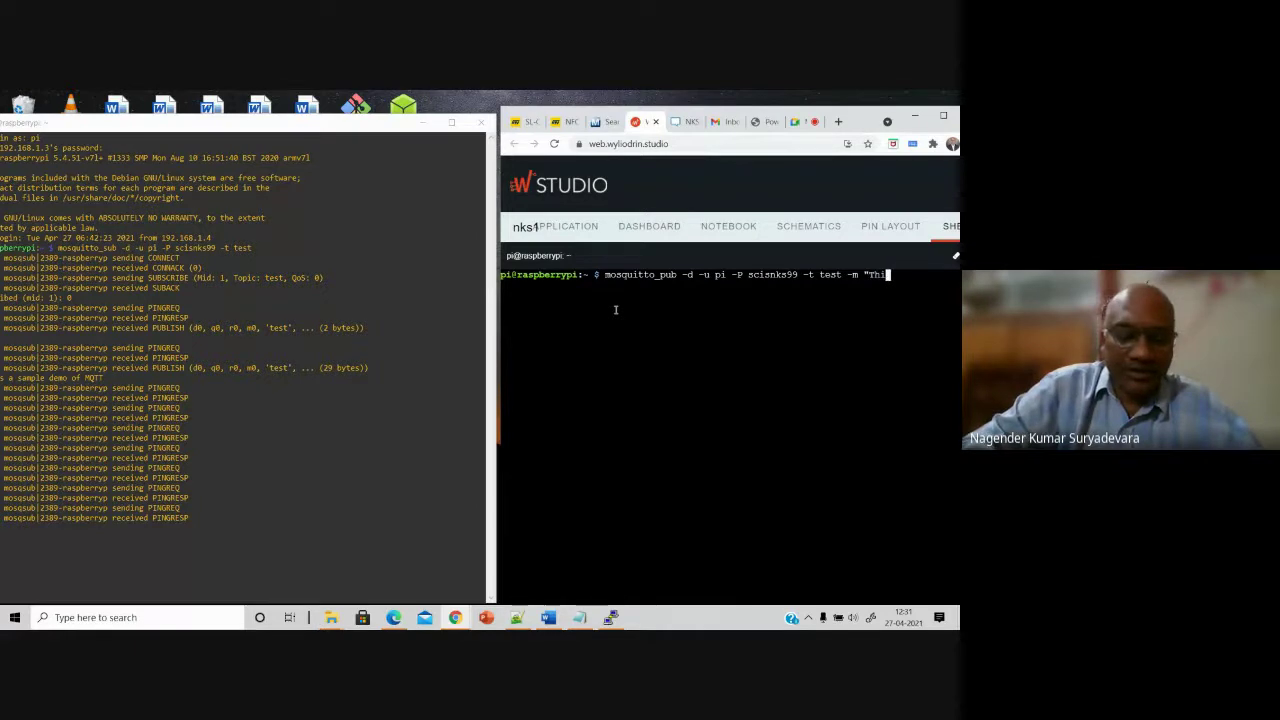
type("s is from ")
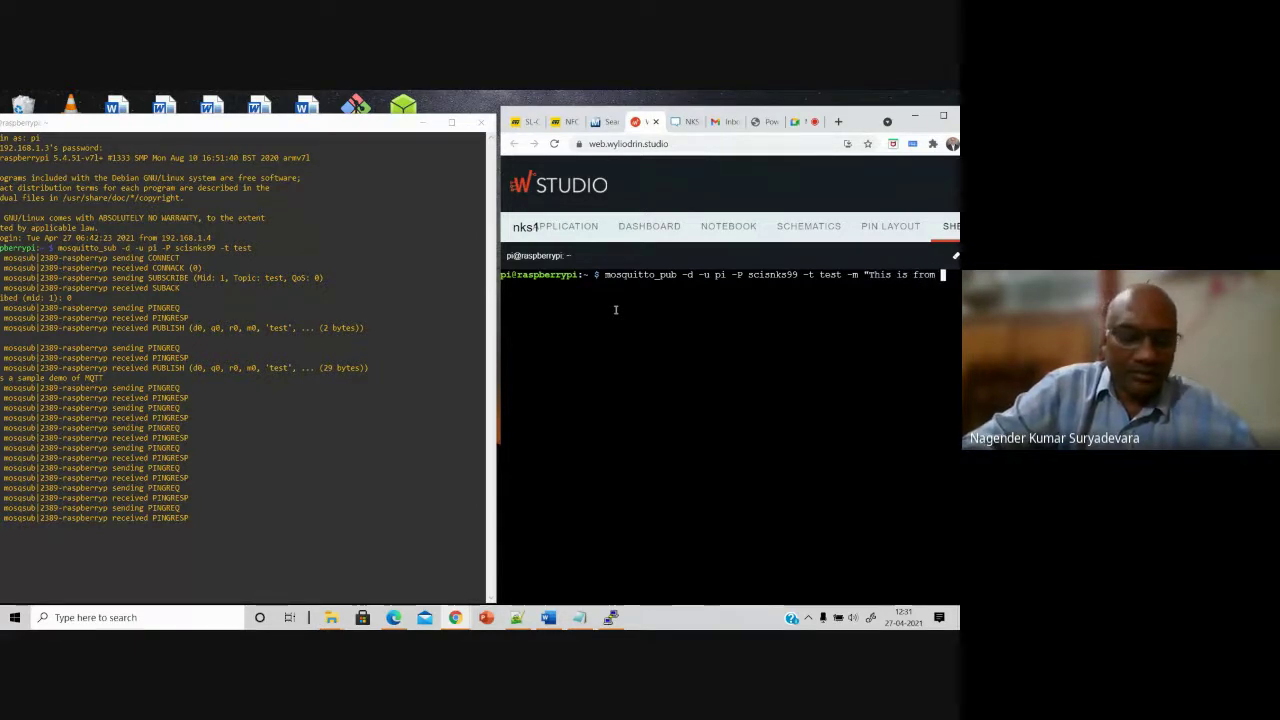
type("wylirin")
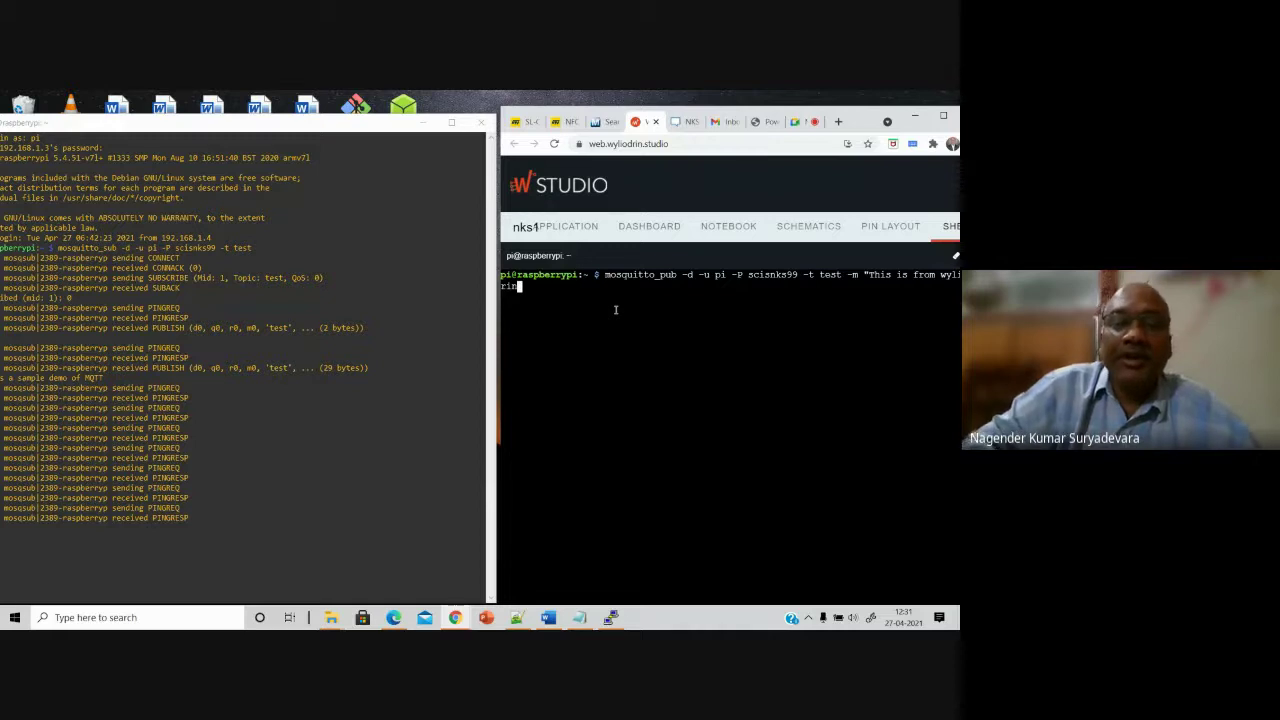
type("\"")
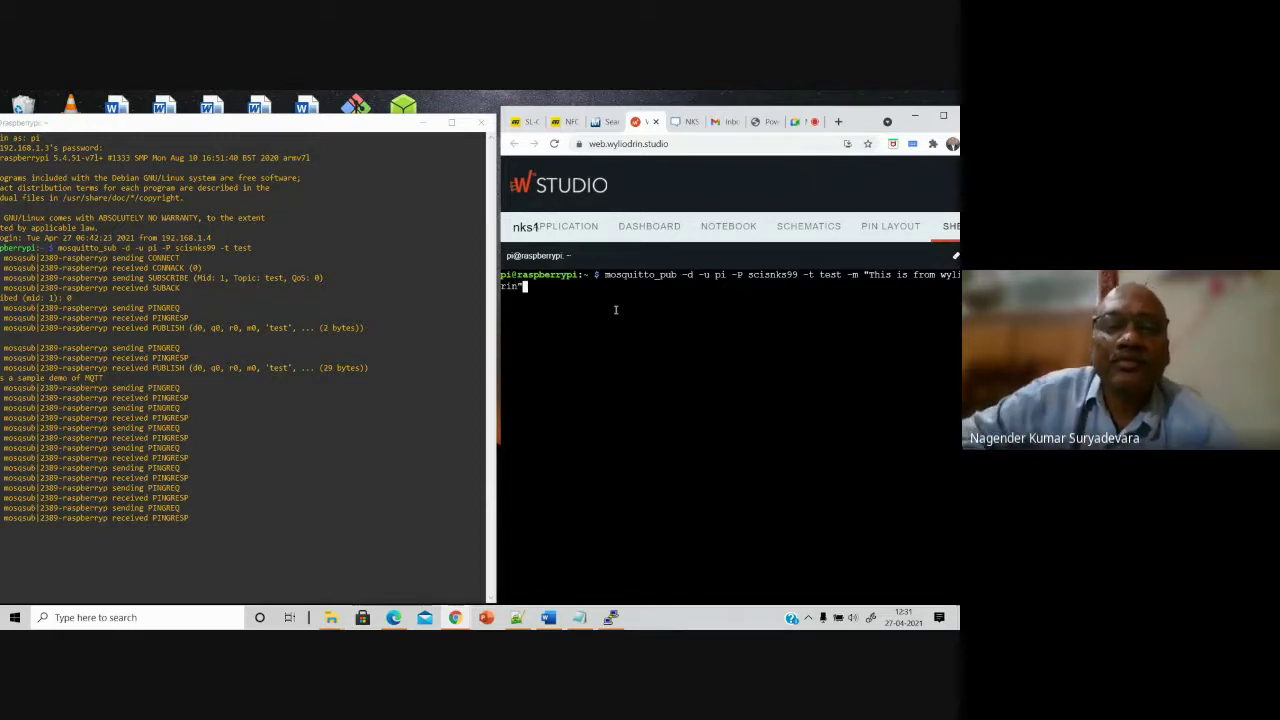
Run the publish, mark the received message in PuTTY, and maximize Wyliodrin Studio again
key("Return")
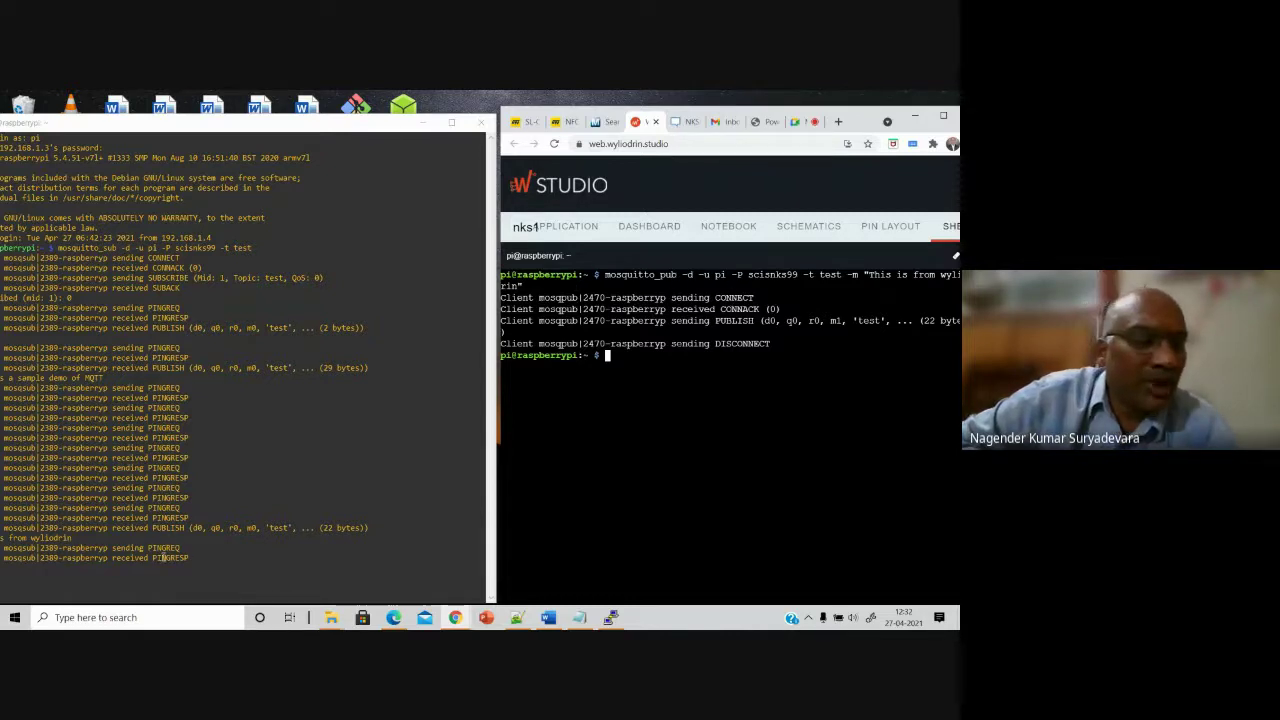
left_click_drag(103, 541, 2, 538)
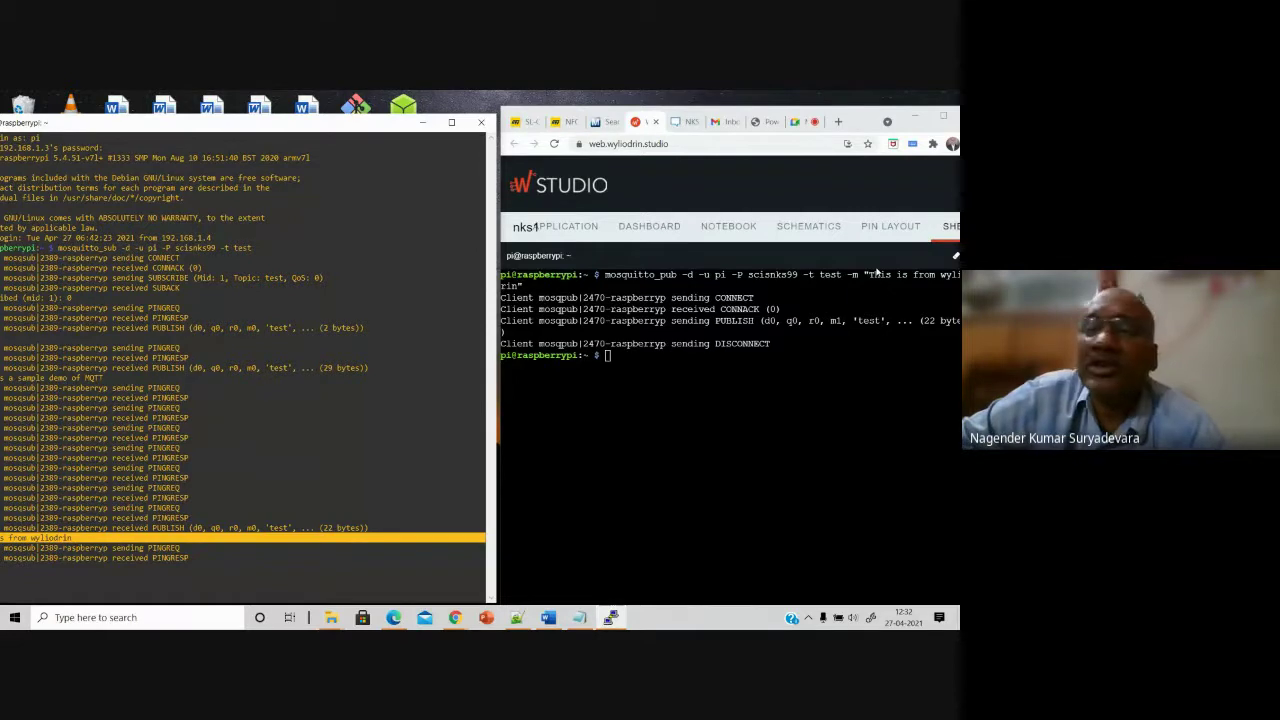
left_click(855, 121)
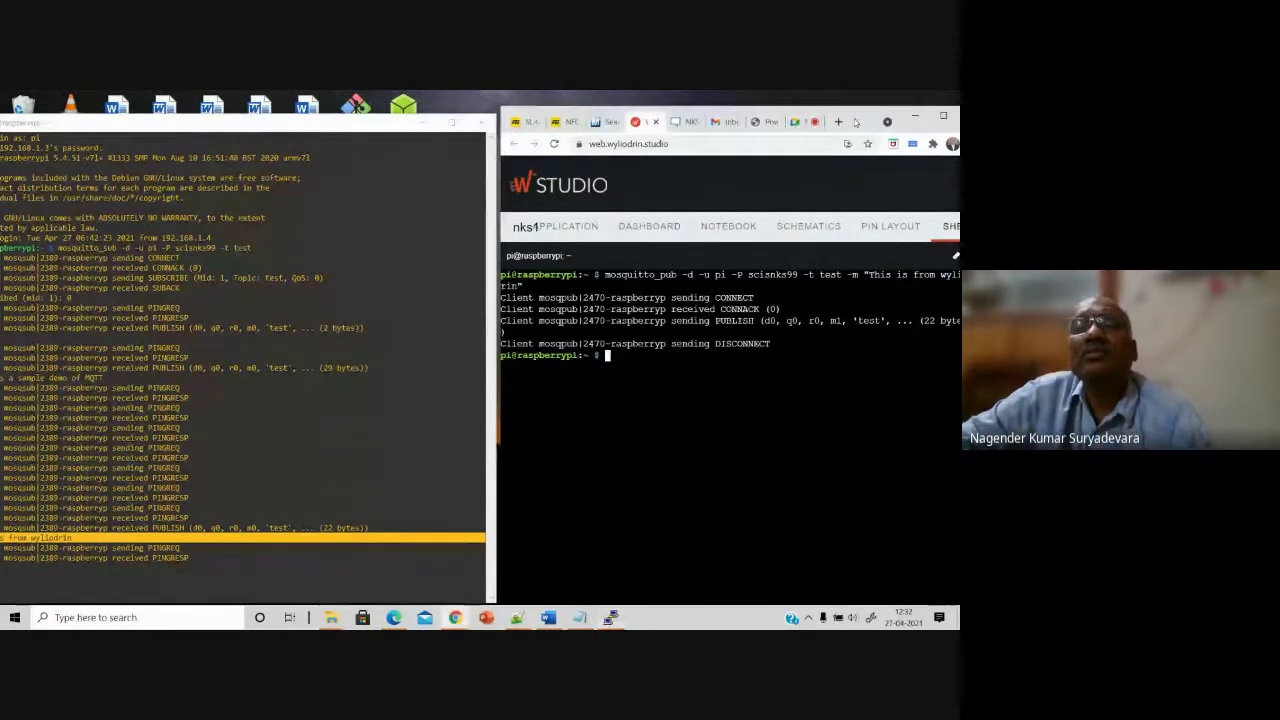
double_click(860, 123)
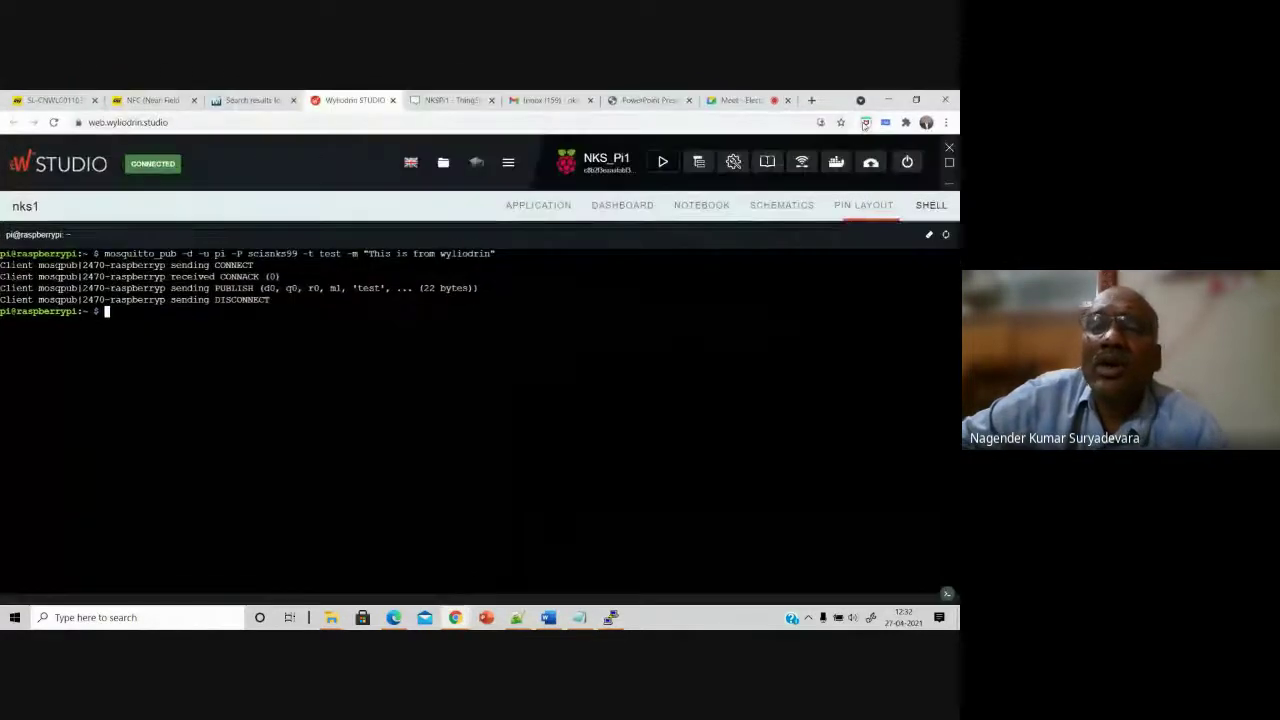
Go to the NKSPi1 channel page and sign out via the NS account menu
left_click(476, 96)
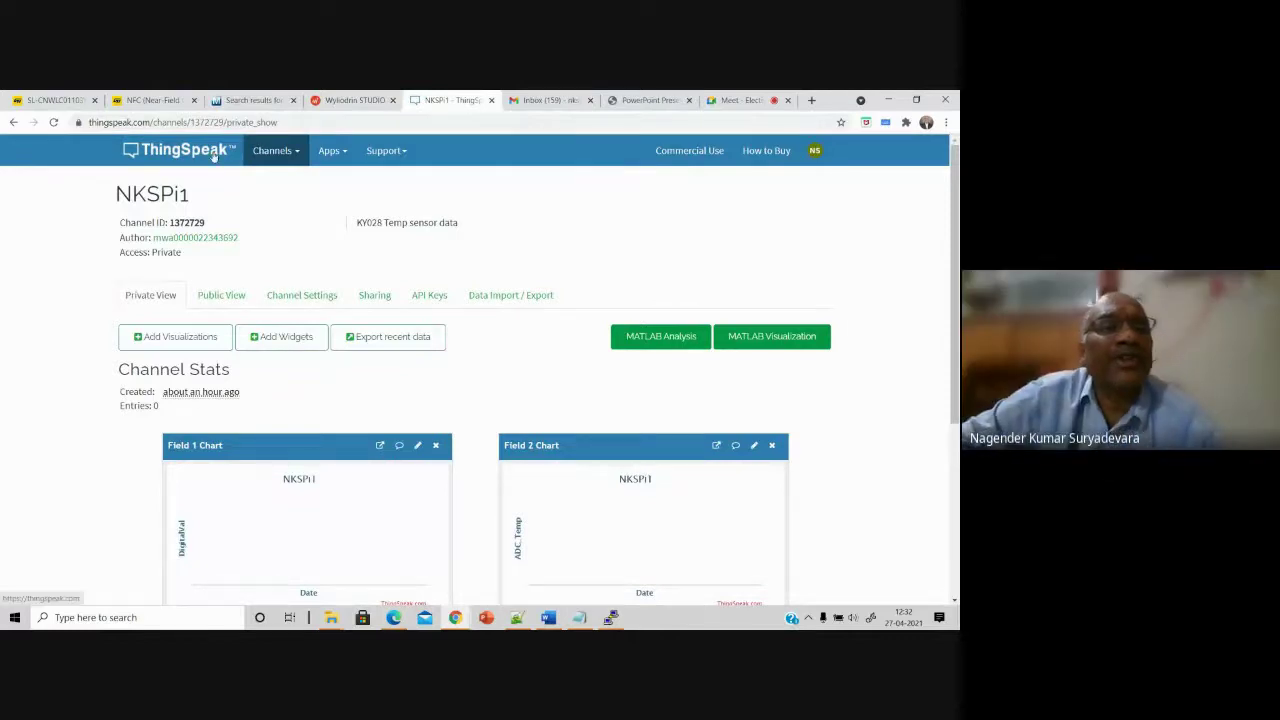
left_click(816, 152)
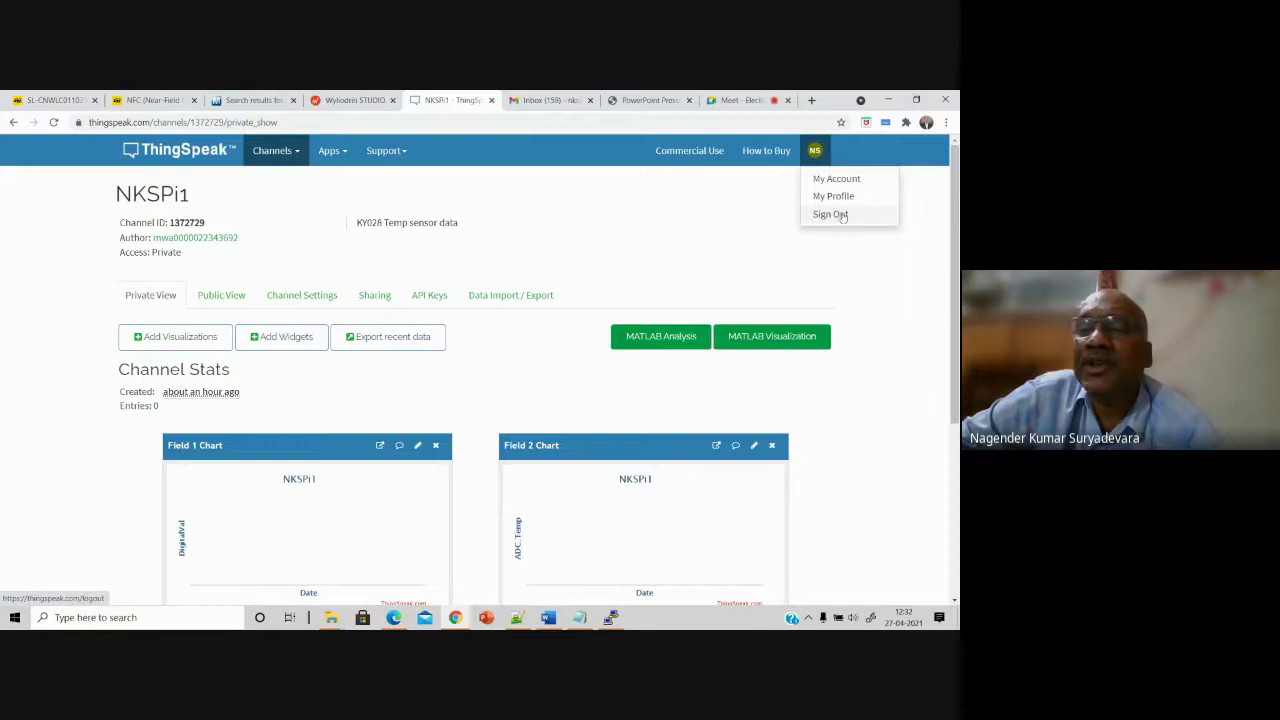
left_click(842, 214)
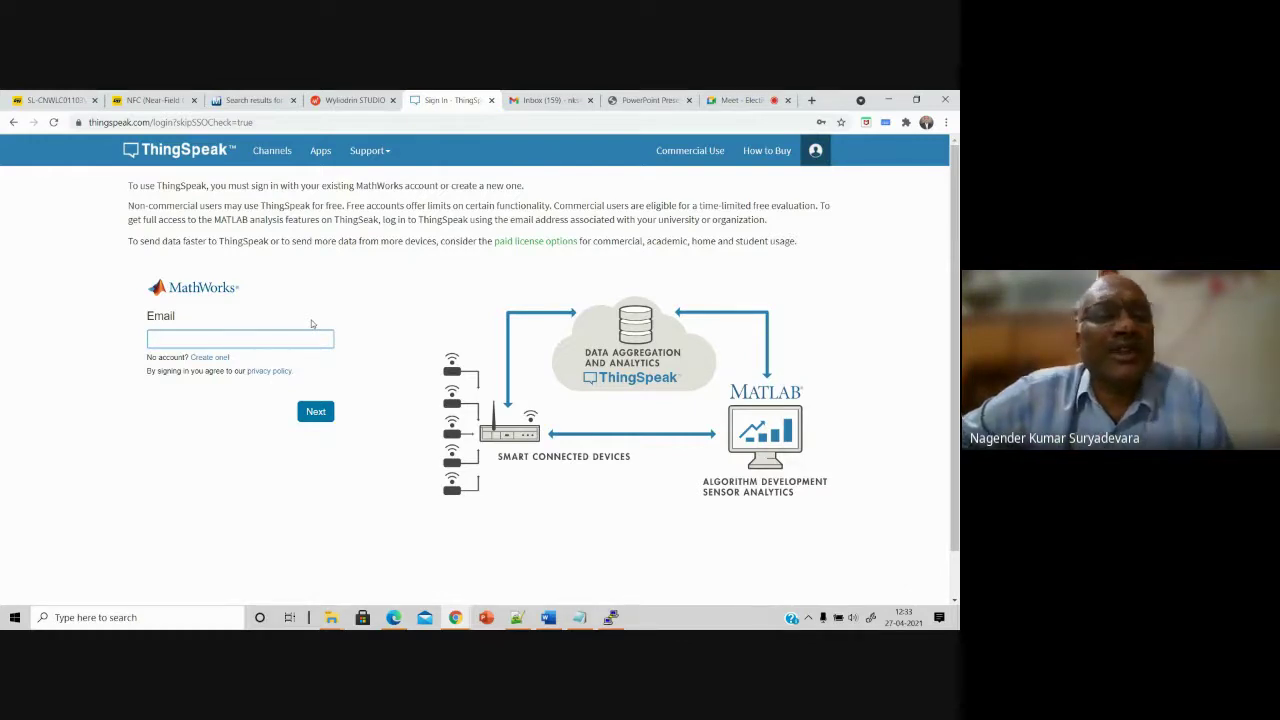
Sign back into ThingSpeak using the browser's saved e-mail and password suggestions
left_click(284, 339)
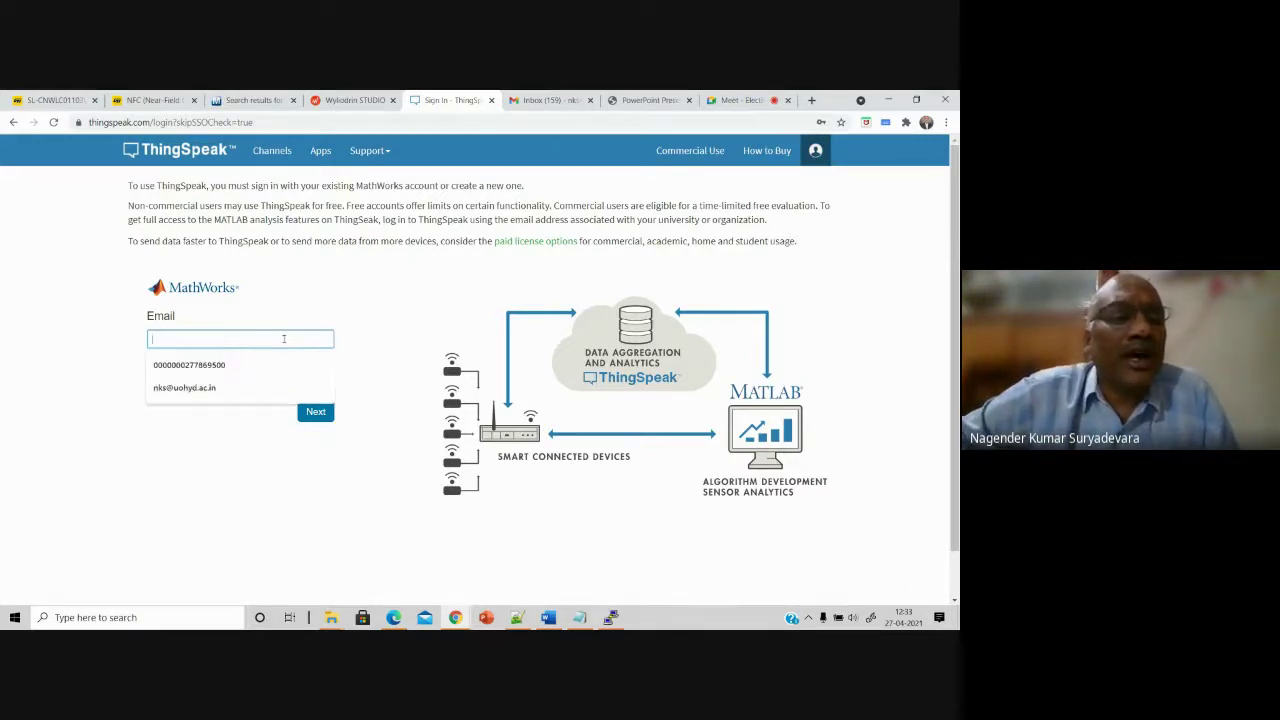
left_click(248, 390)
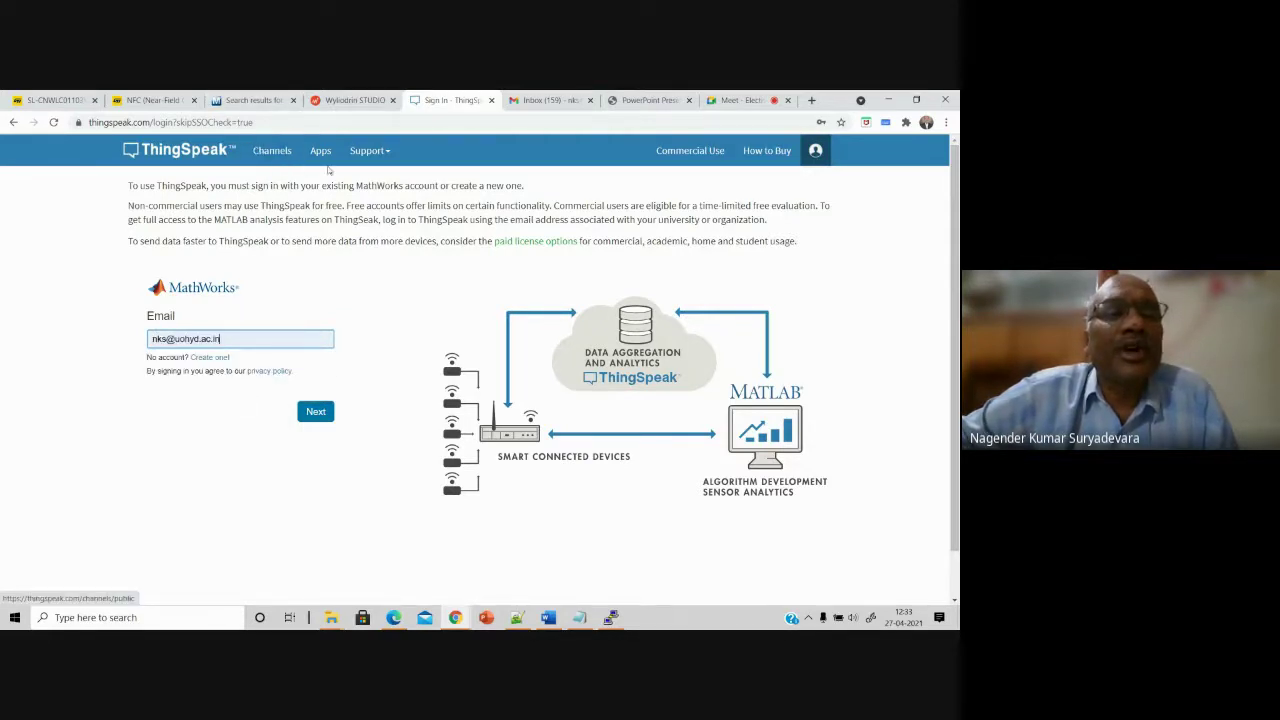
left_click(315, 411)
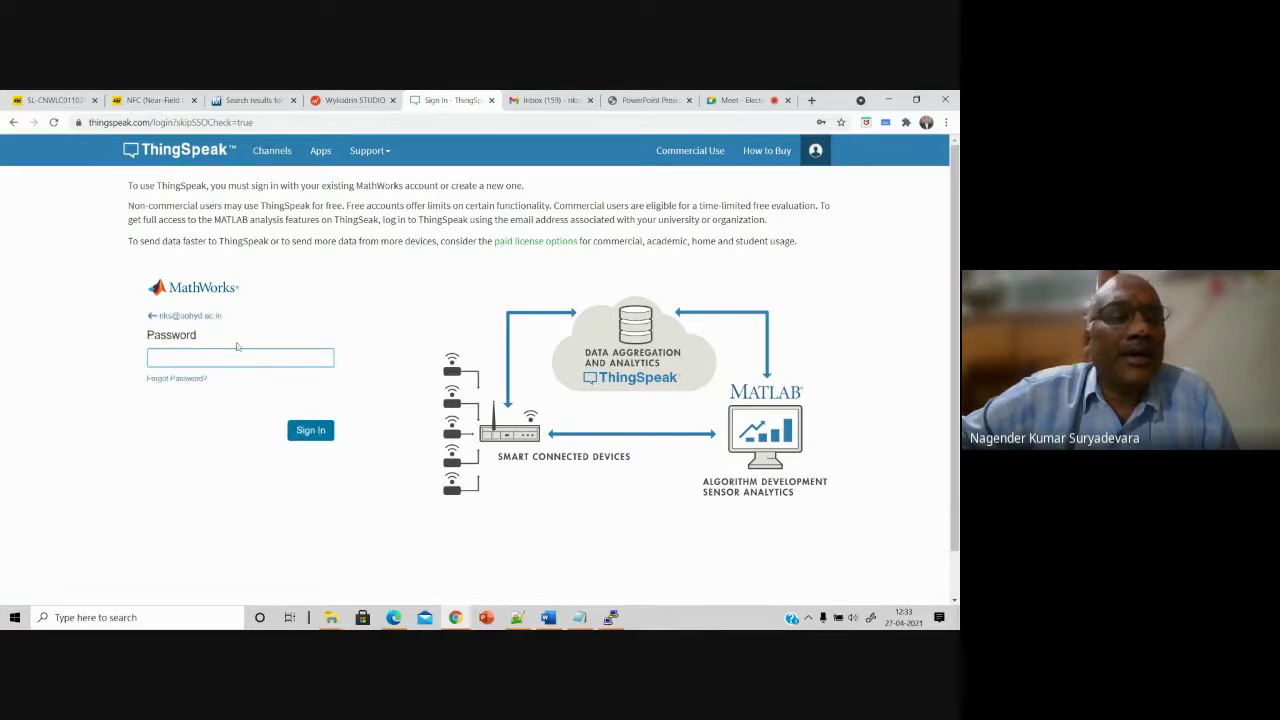
left_click(246, 357)
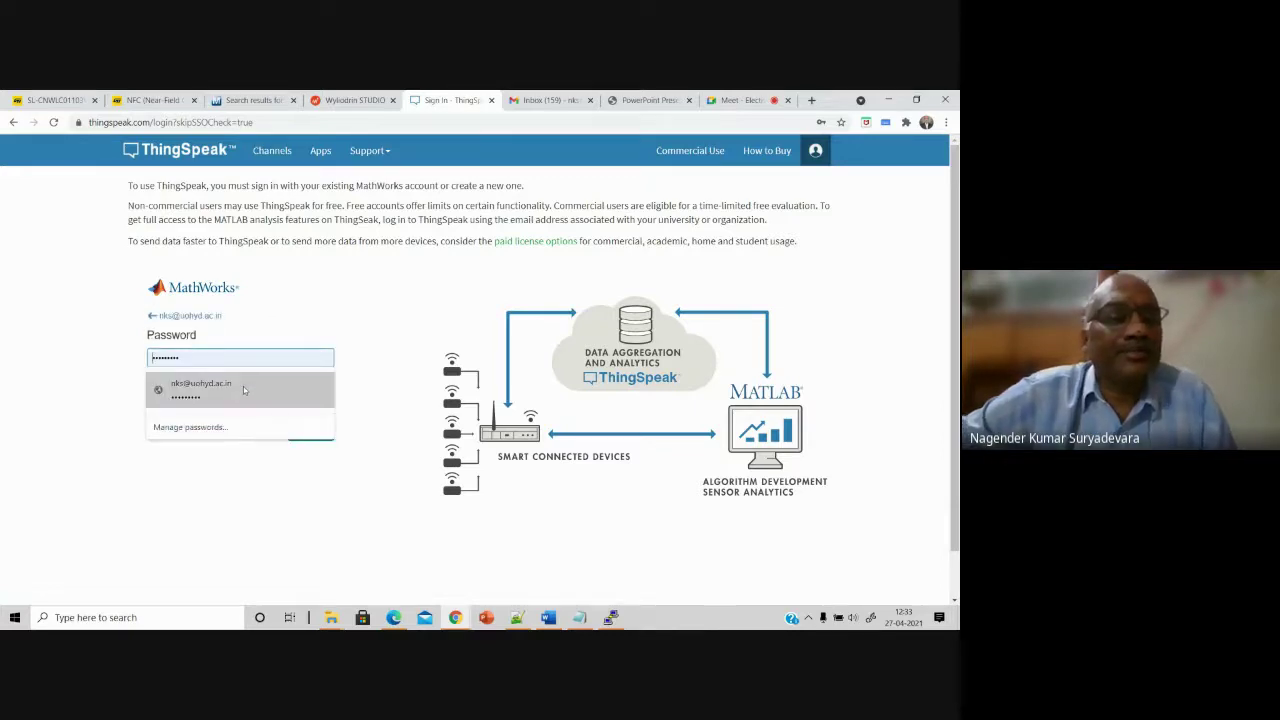
left_click(245, 382)
left_click(312, 430)
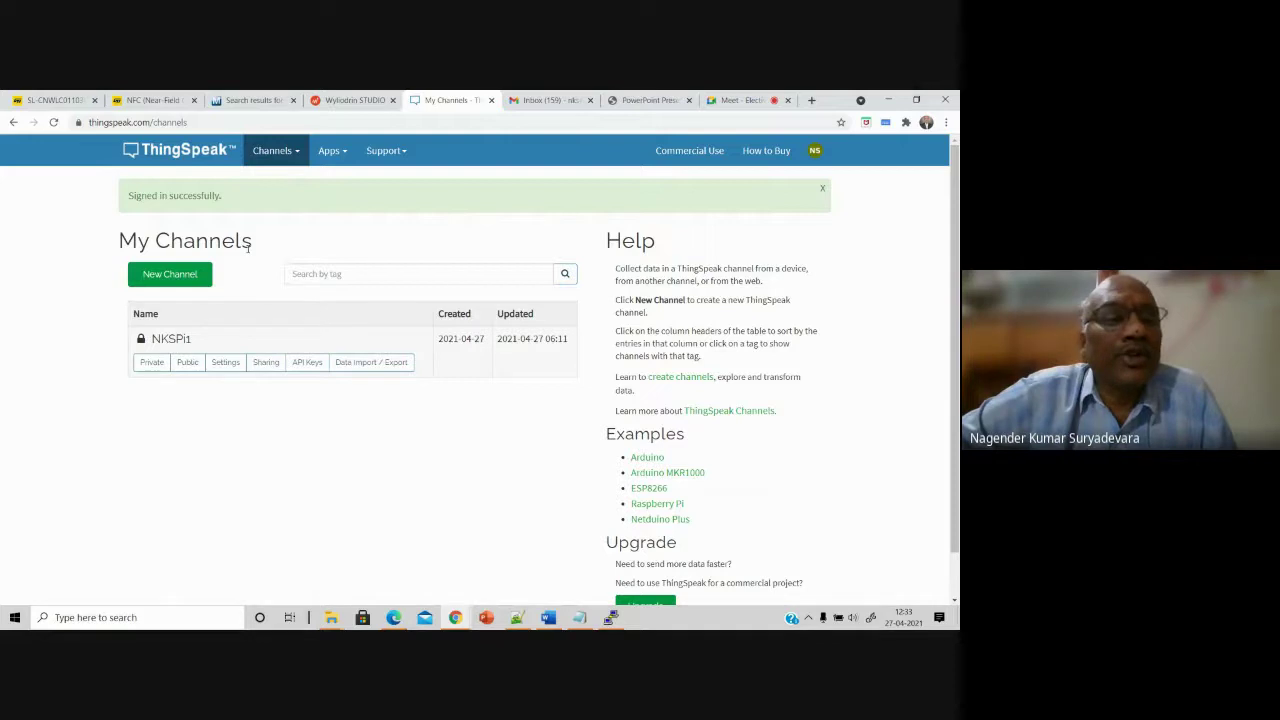
Start a new ThingSpeak channel named NKSPI1, then return to the Pi shell
left_click(194, 277)
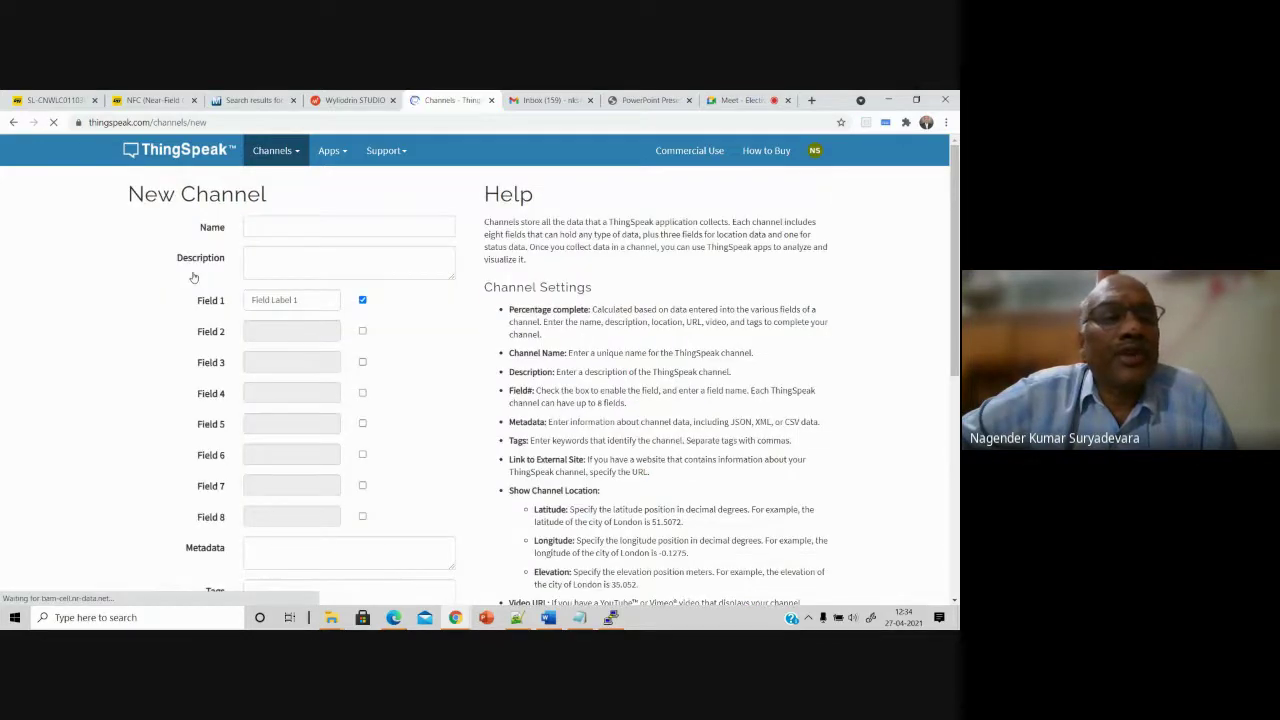
left_click(313, 222)
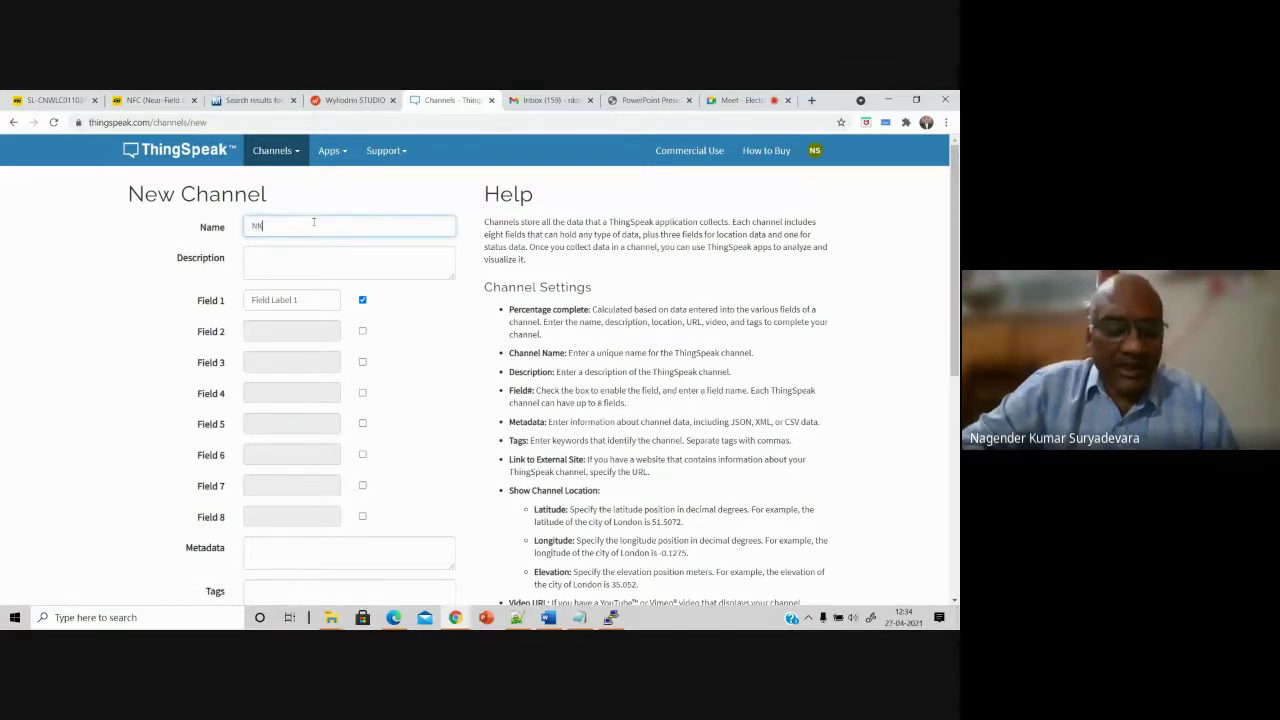
type("NKS")
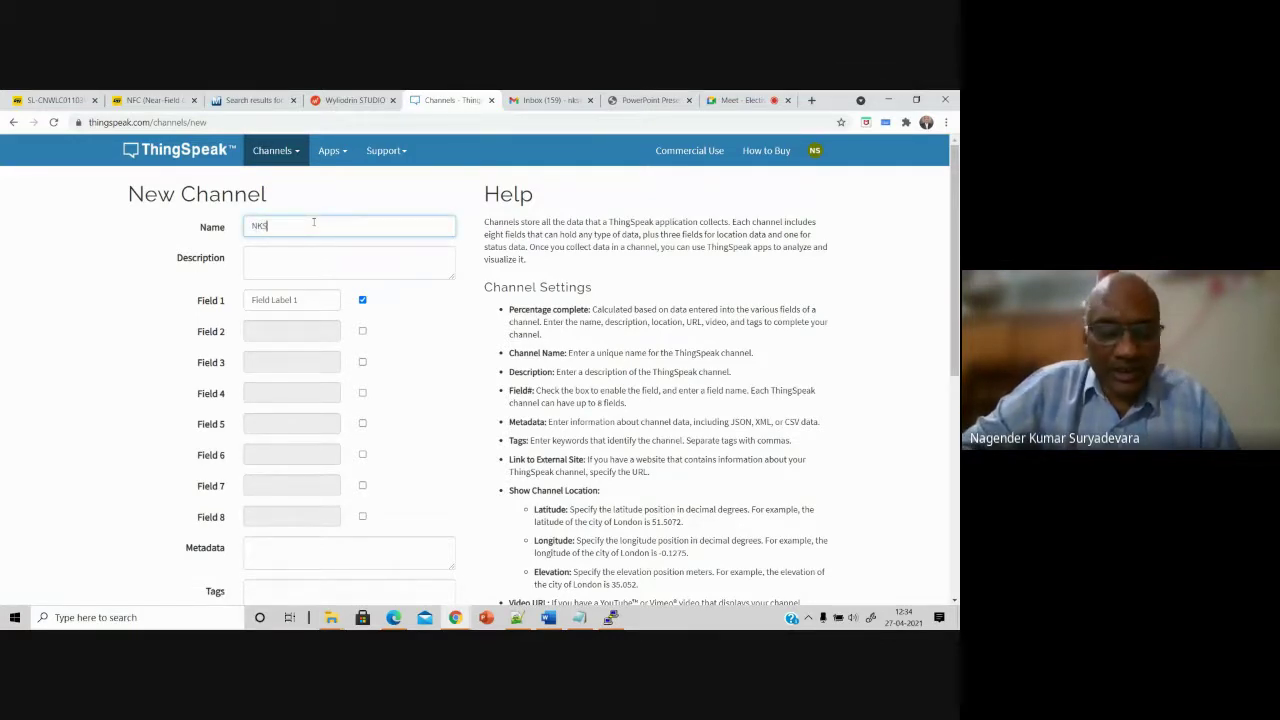
type("PI")
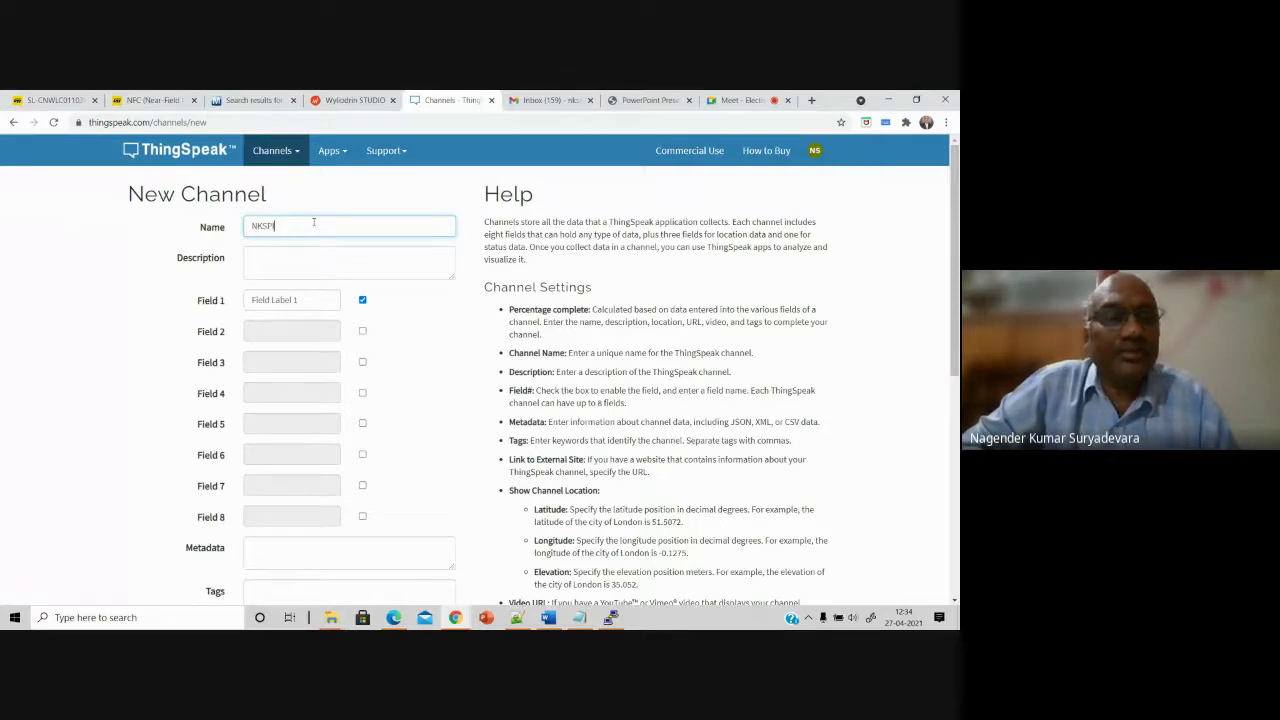
type("1")
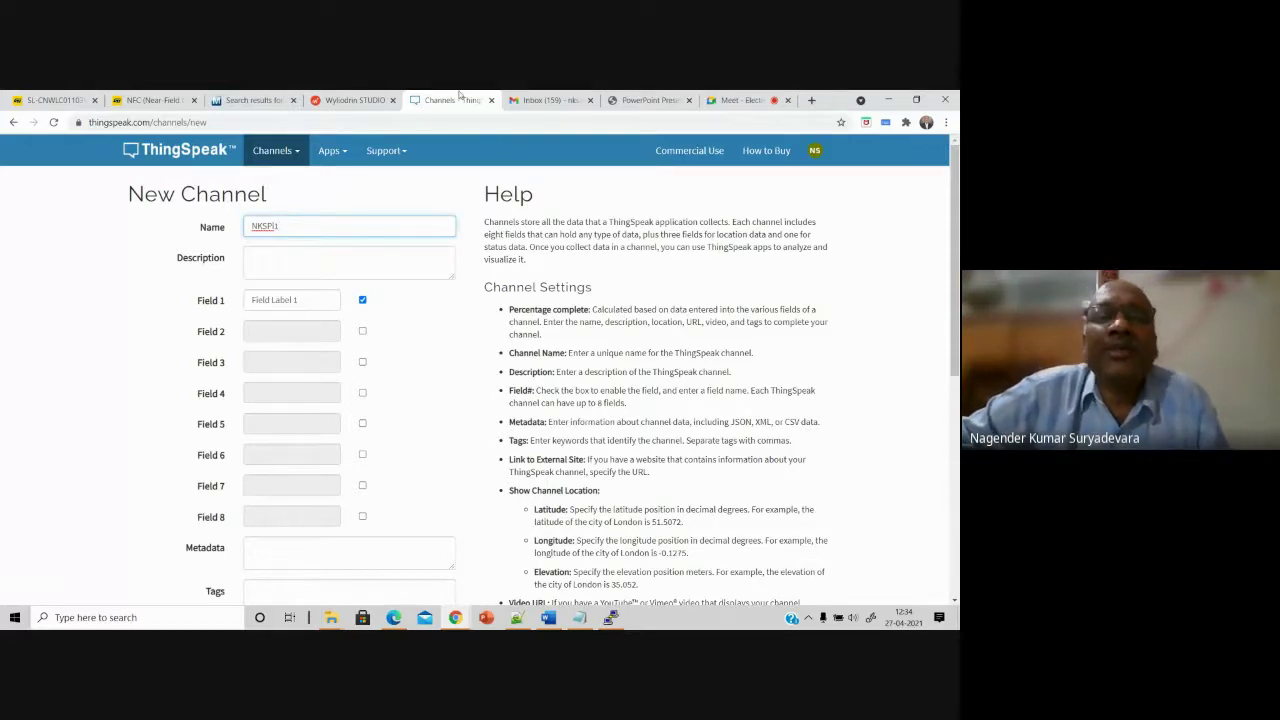
left_click(385, 97)
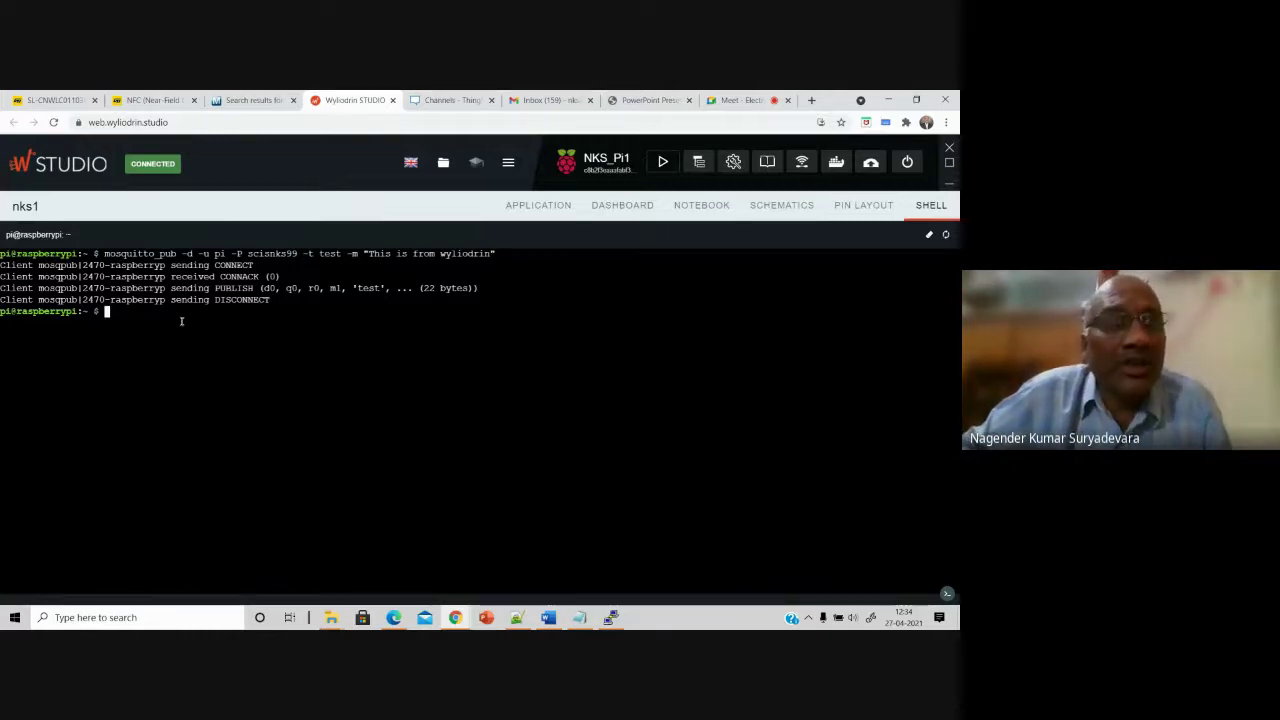
Recall the earlier 'vi serial12.py' command from shell history and run it
key("Up")
key("Up")
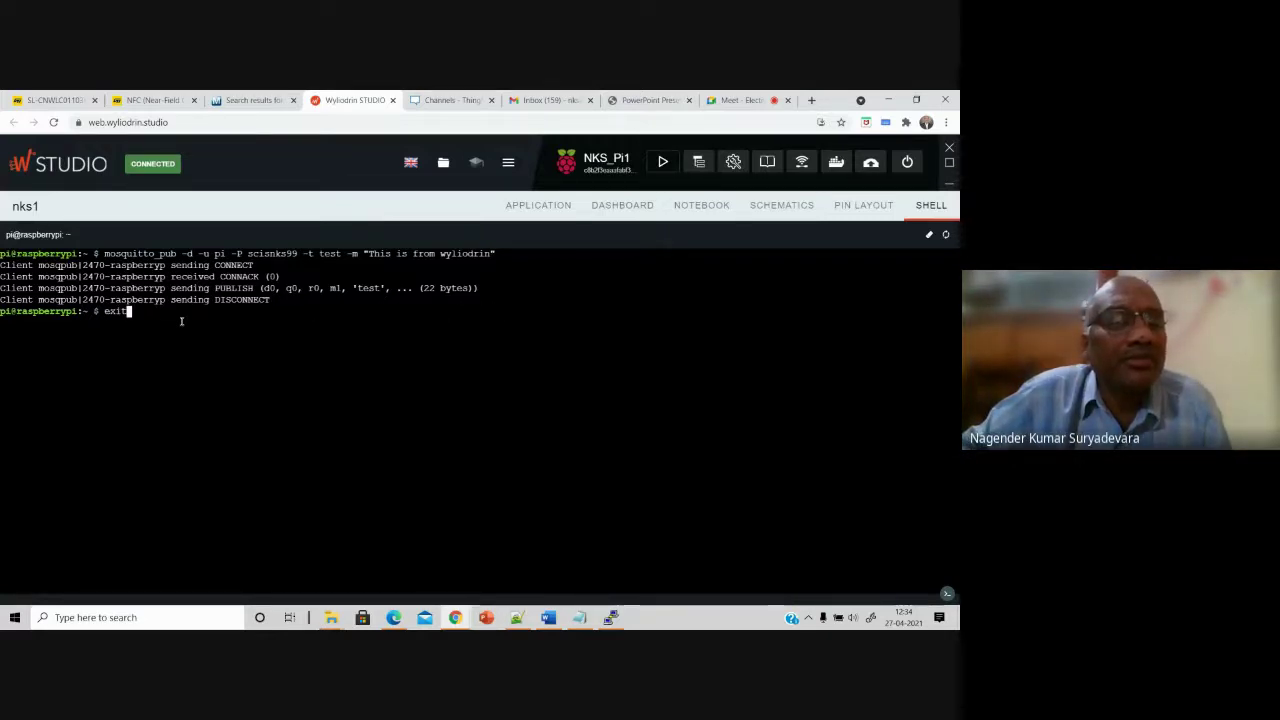
key("Up")
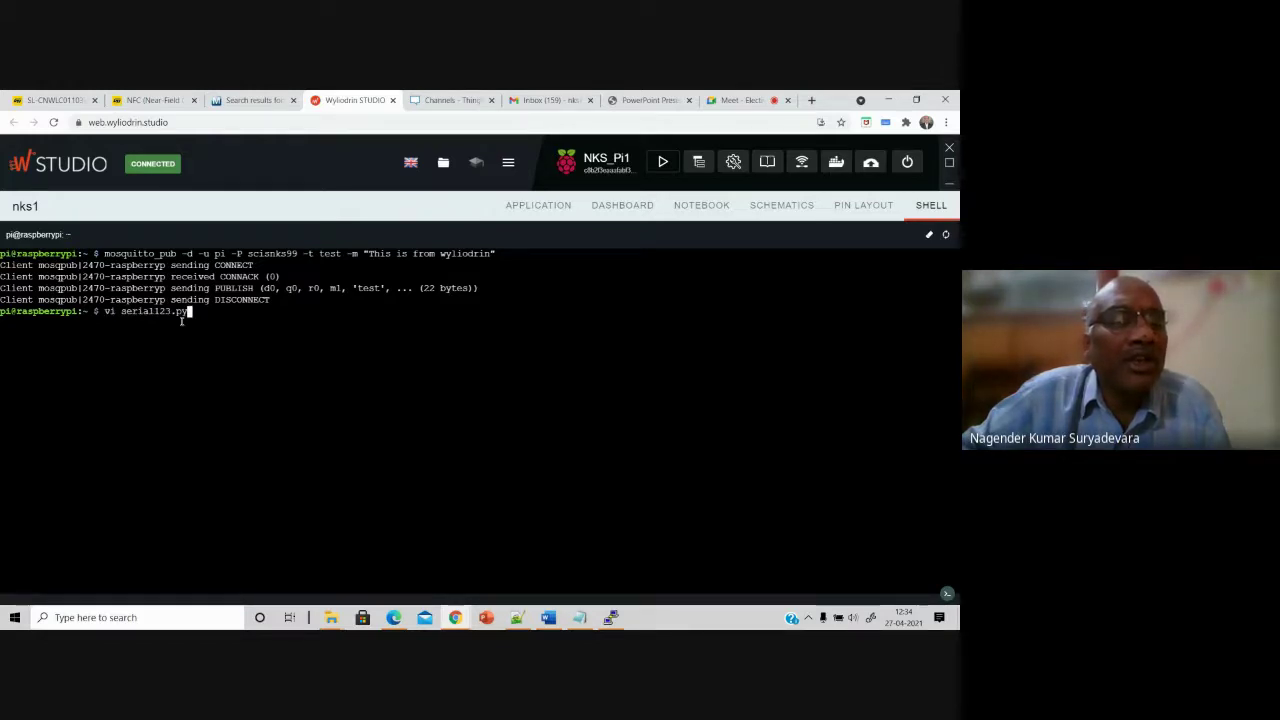
key("Up")
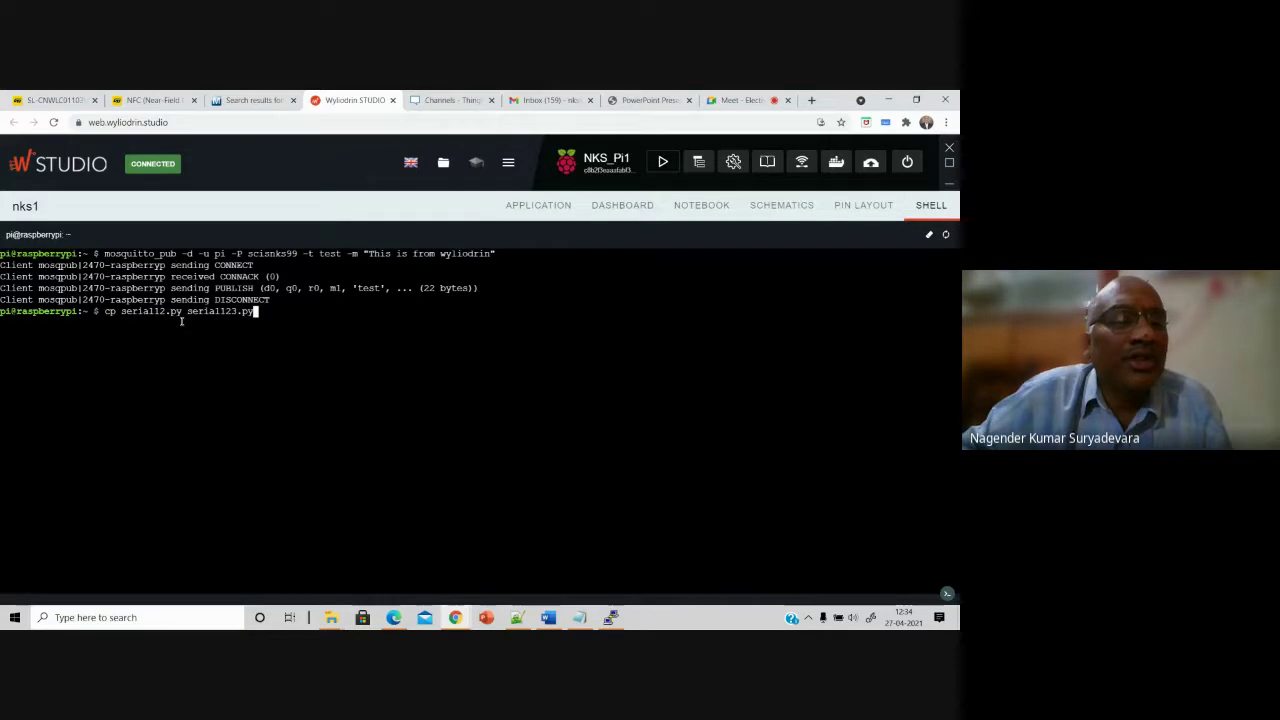
key("Up")
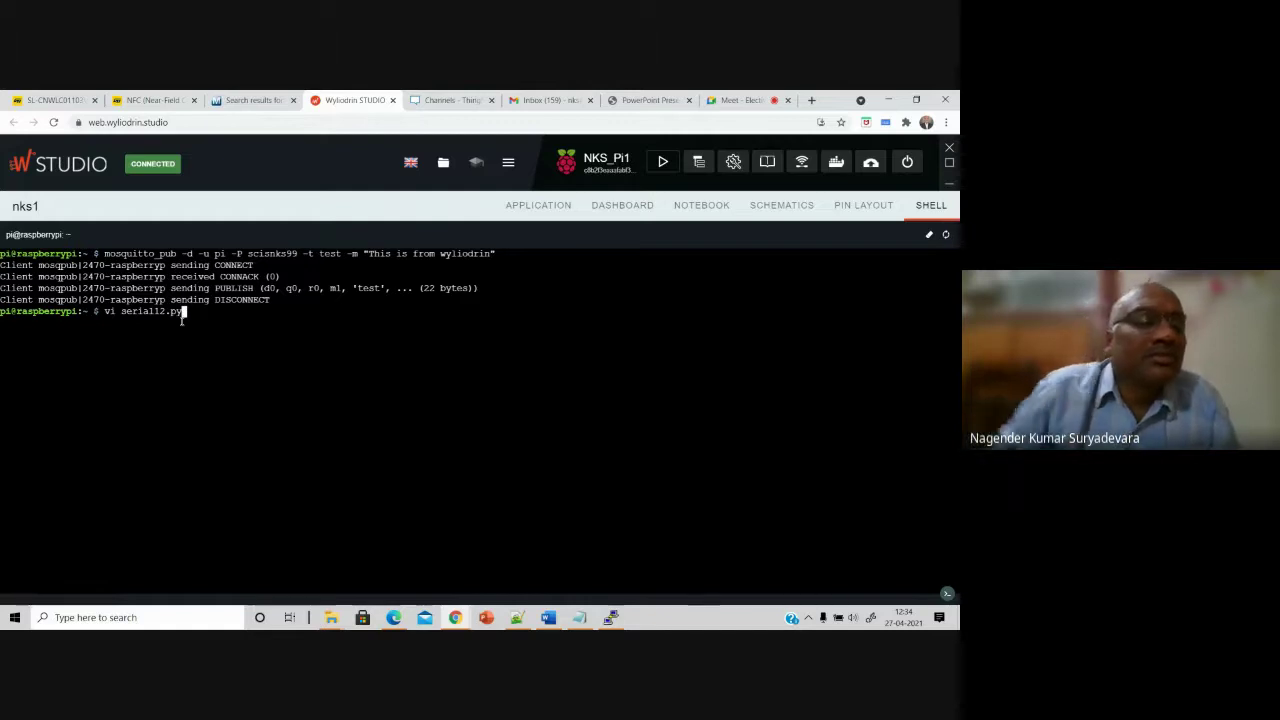
key("Return")
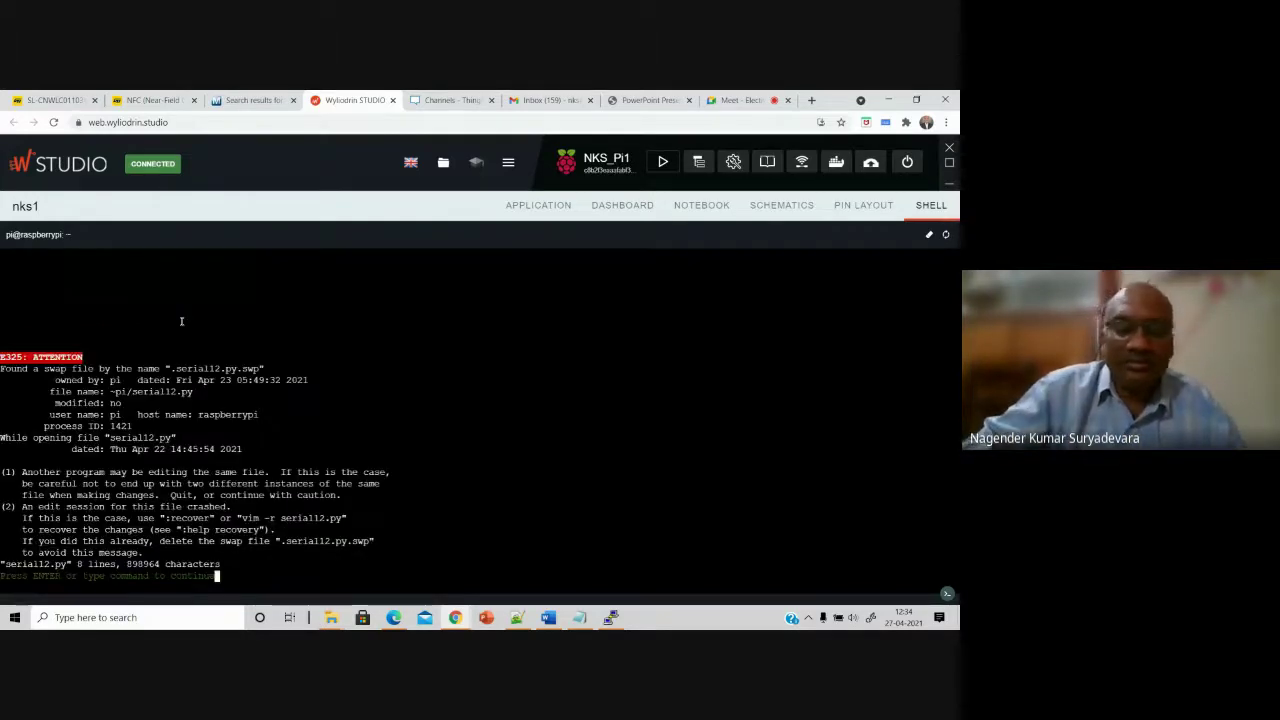
Dismiss the swap-file warning, review the /dev/ttyACM0 serial code, and quit vi unchanged with :q!
key("Return")
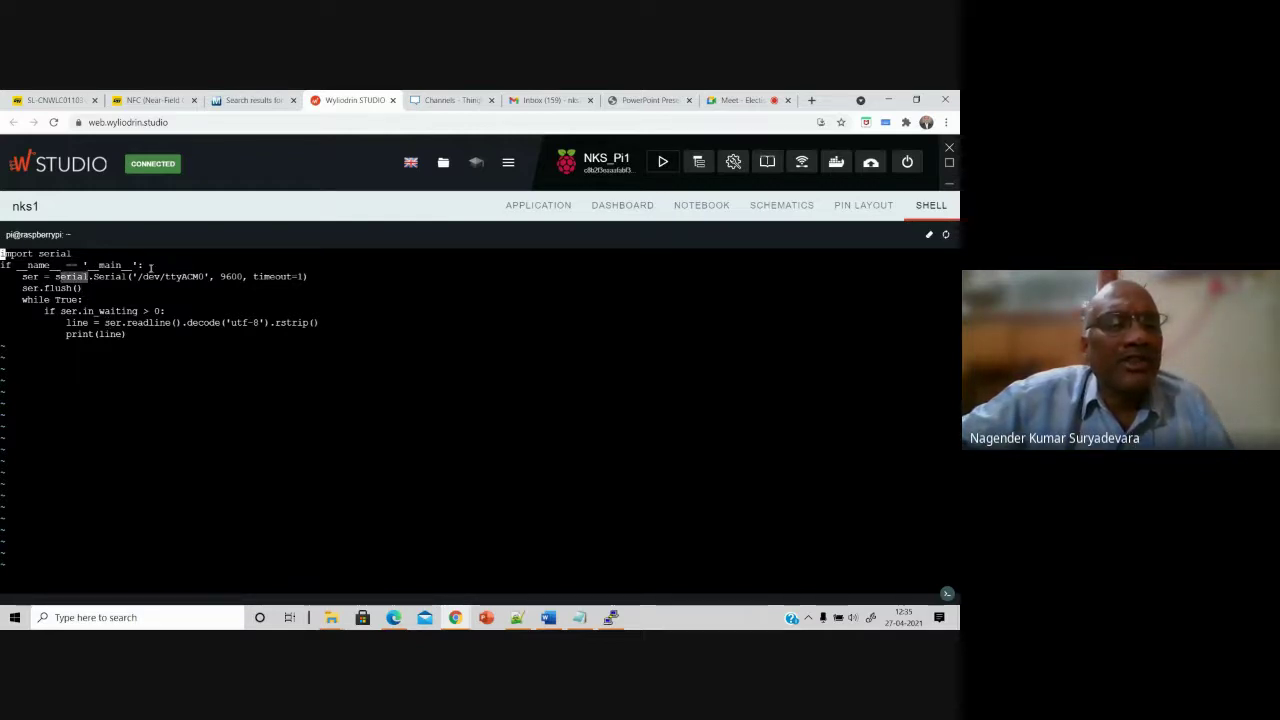
left_click_drag(208, 277, 138, 272)
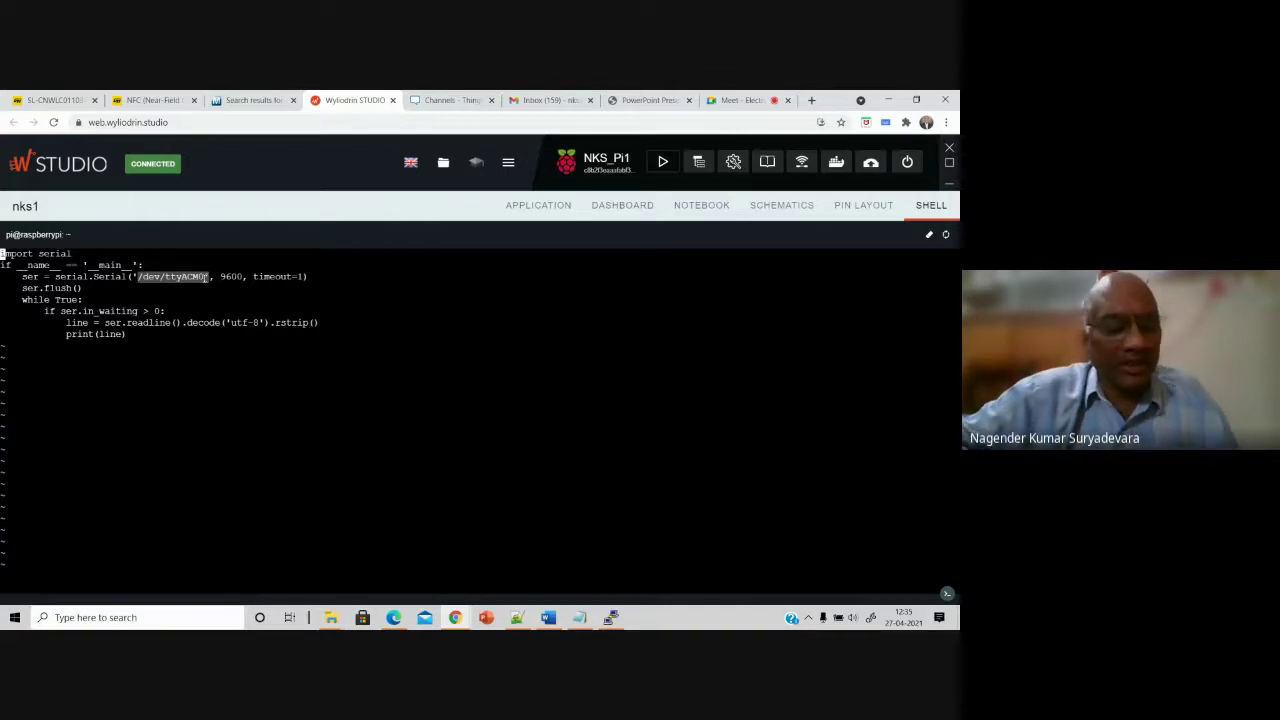
left_click(268, 337)
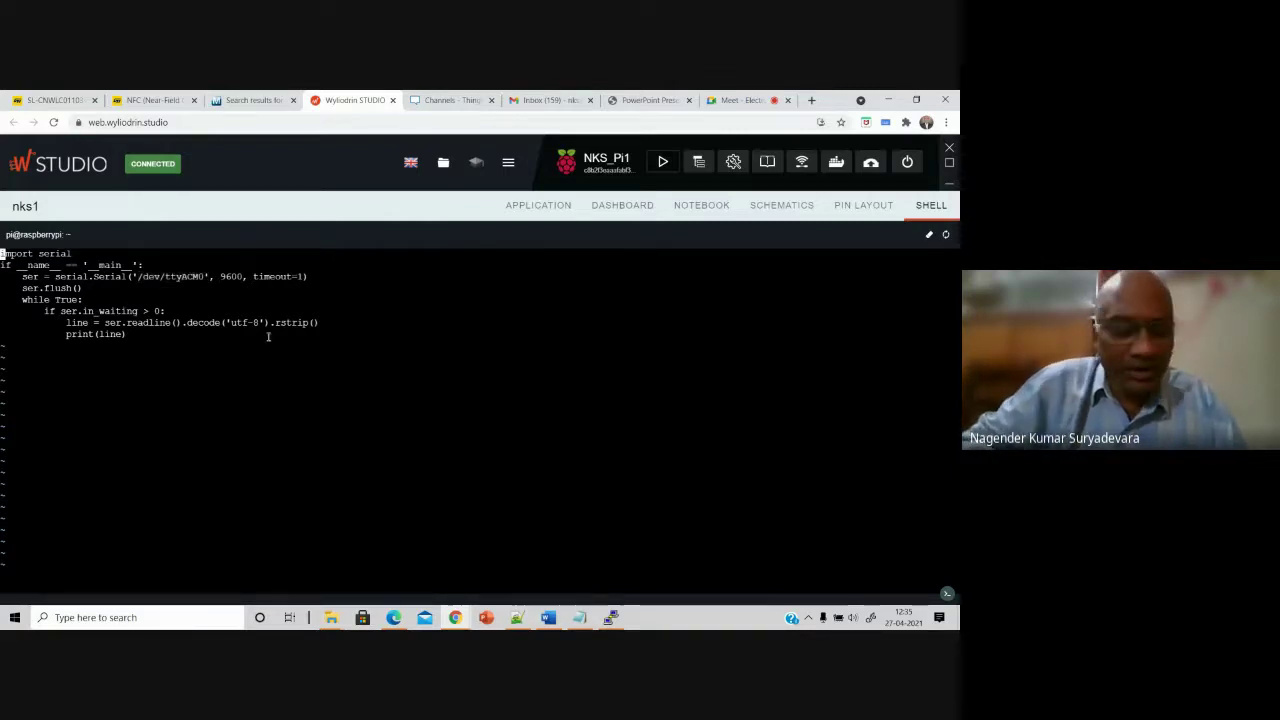
type(":q!")
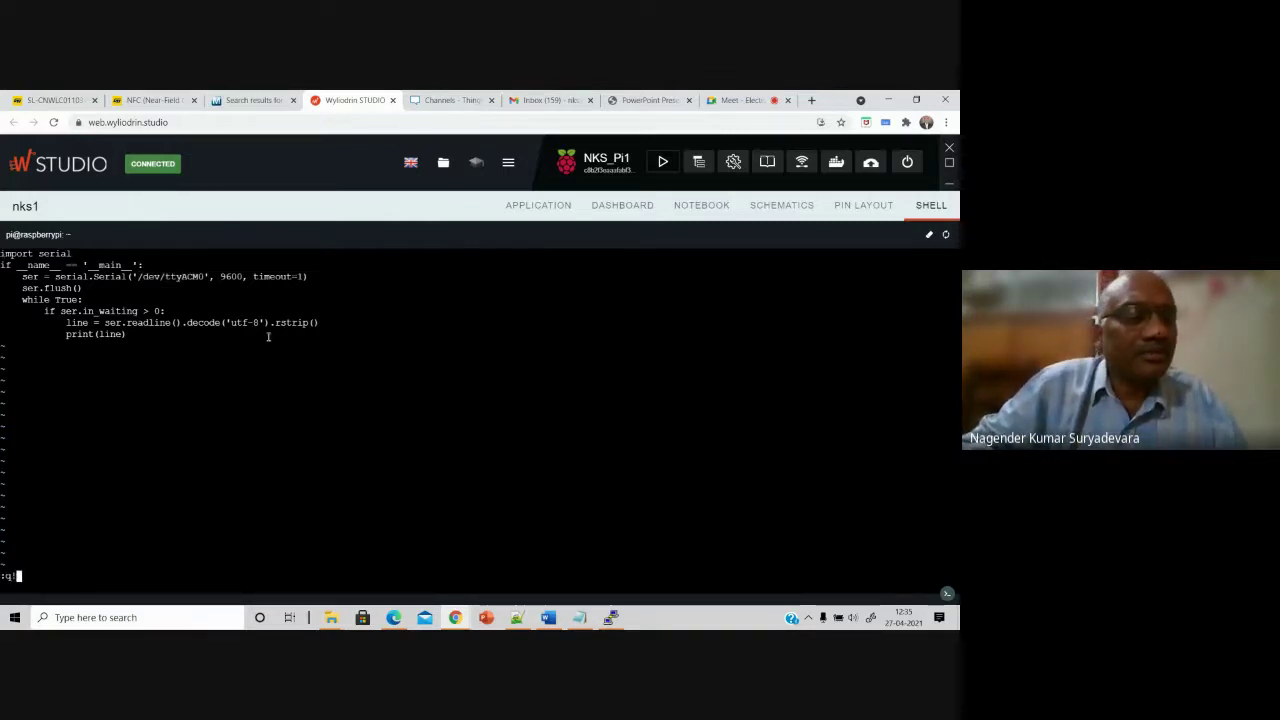
key("Return")
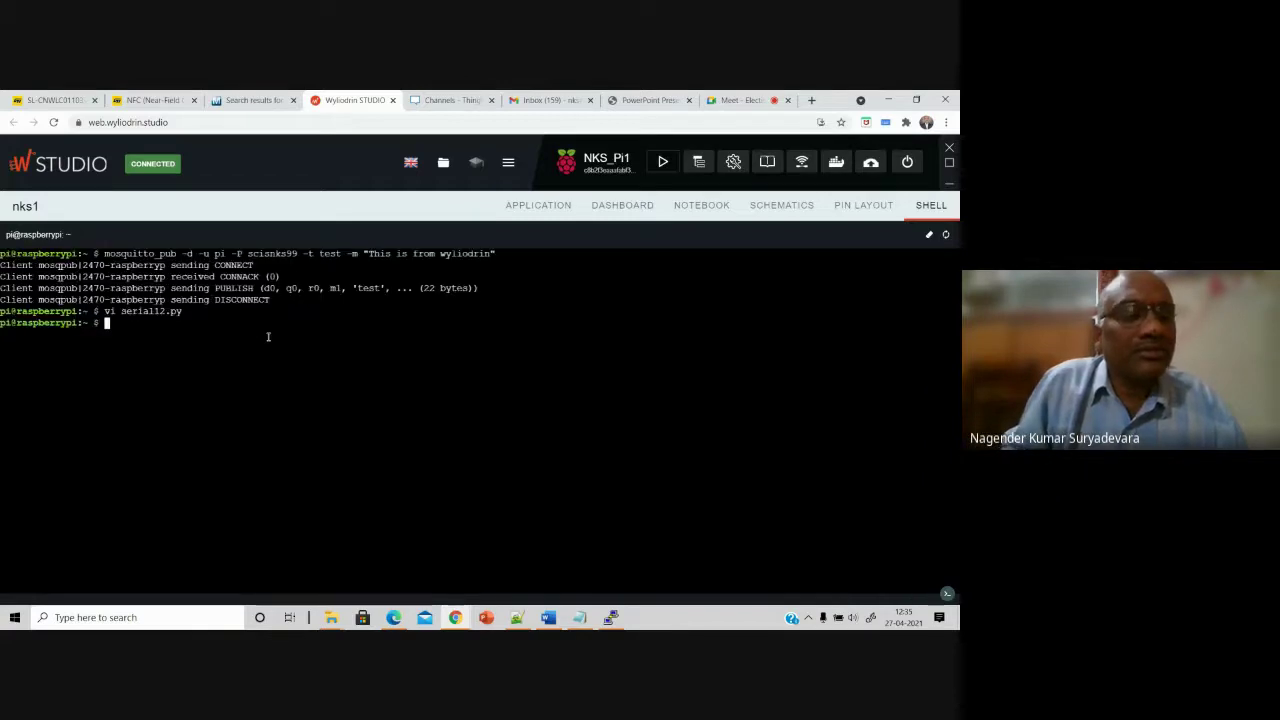
Run python3 serial12.py, watch readings of about 198–204, then stop it with Ctrl+C
type("python")
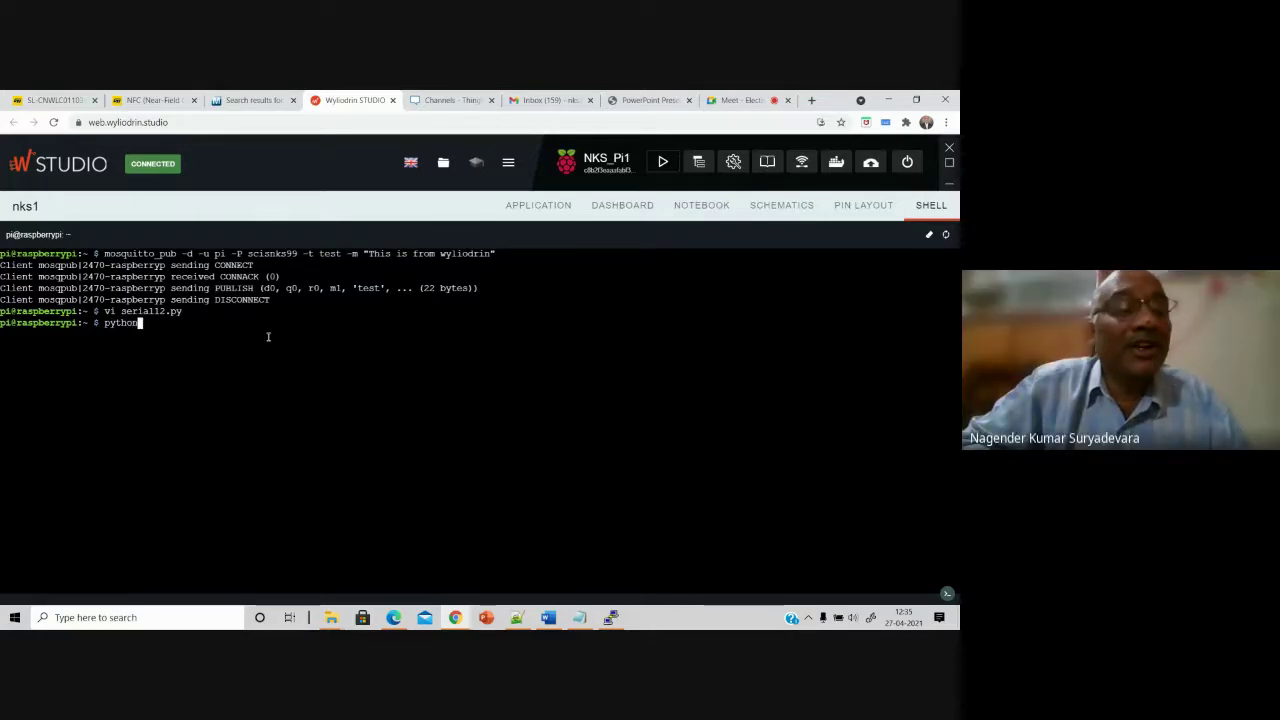
type("3")
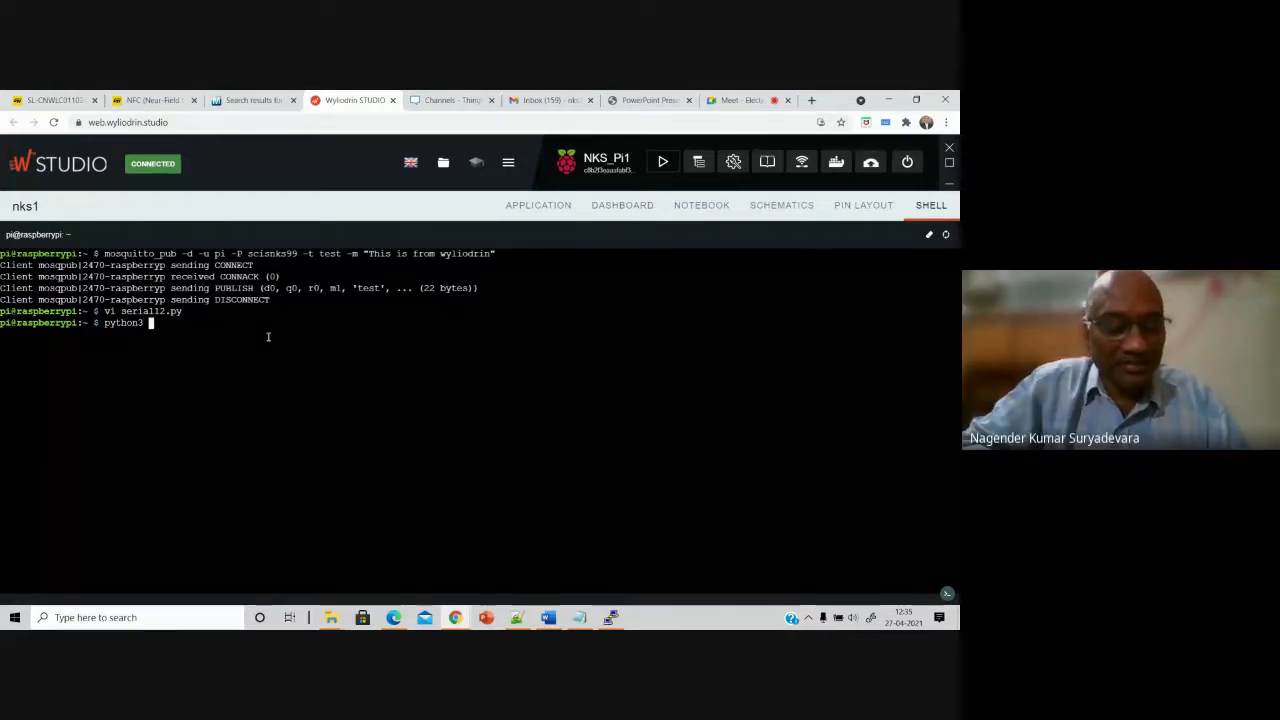
type(" serial")
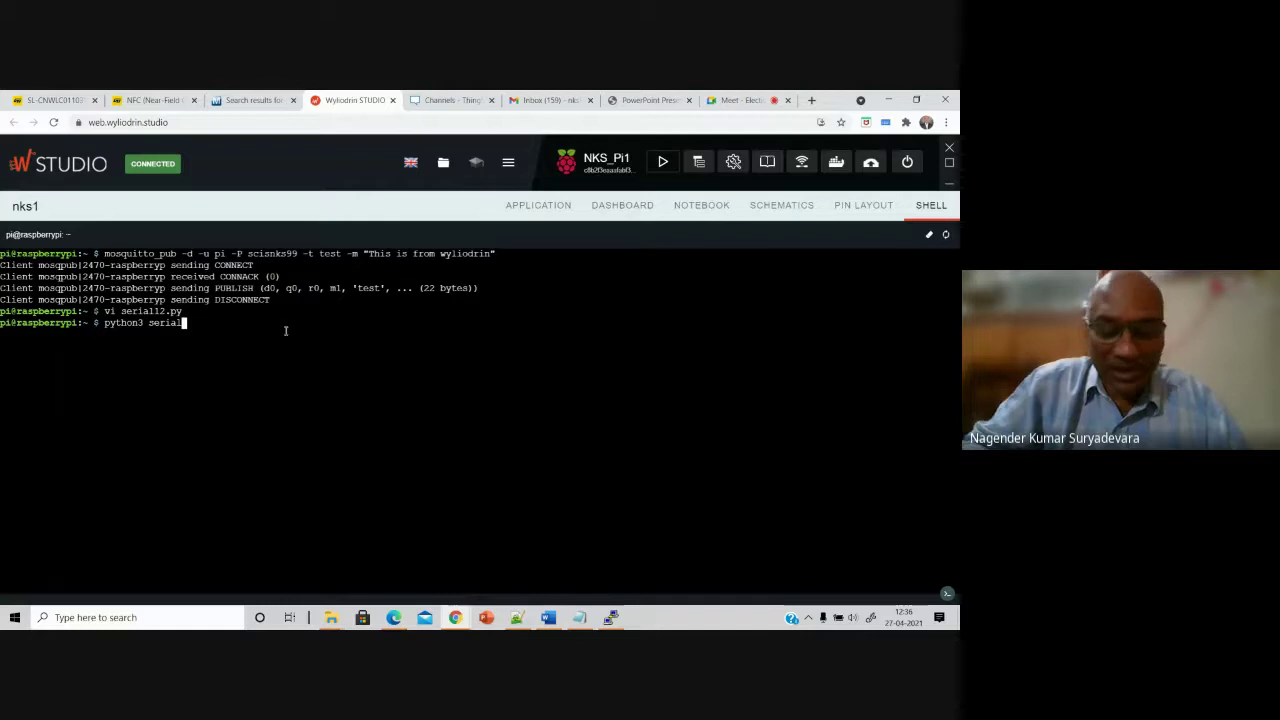
type("12.py")
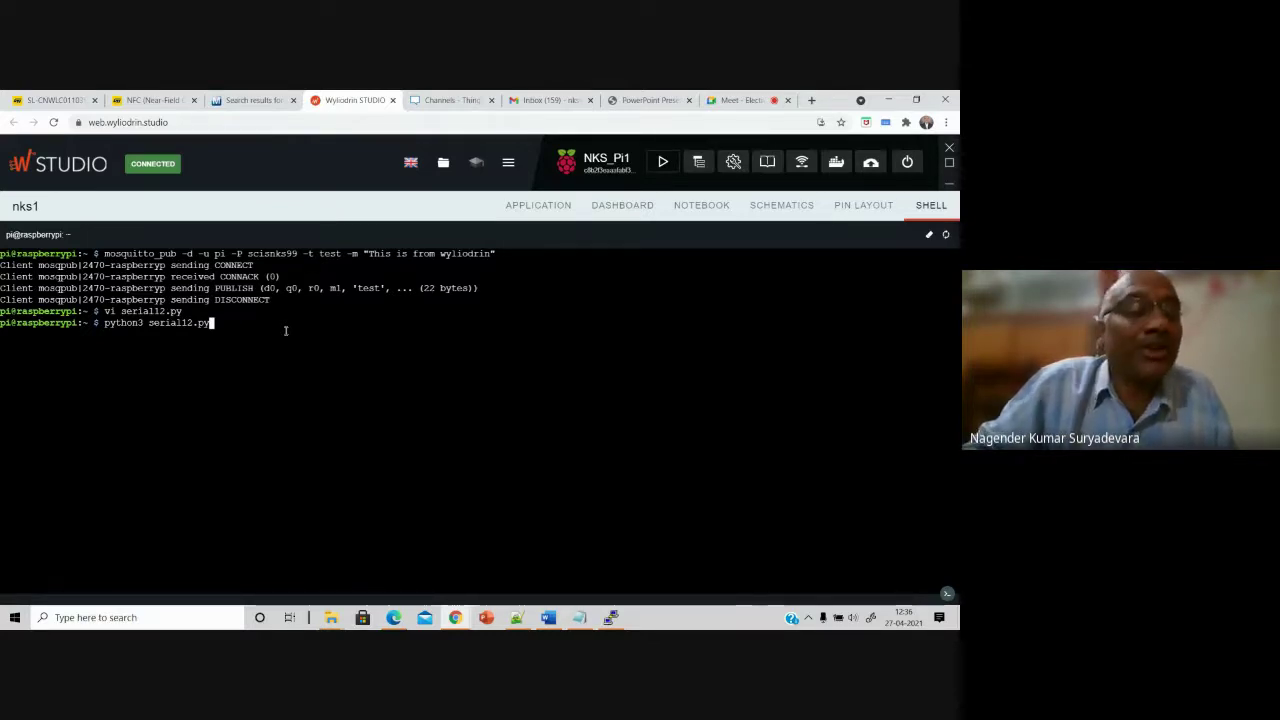
key("Return")
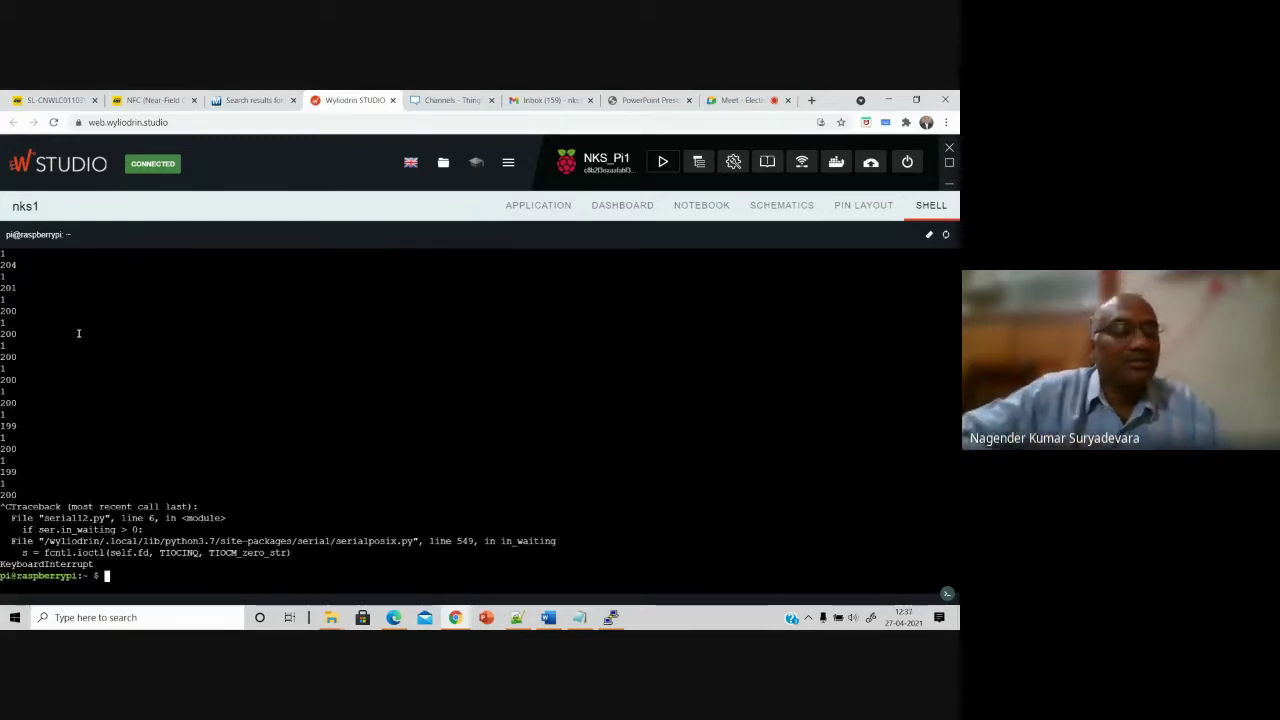
key("ctrl+c")
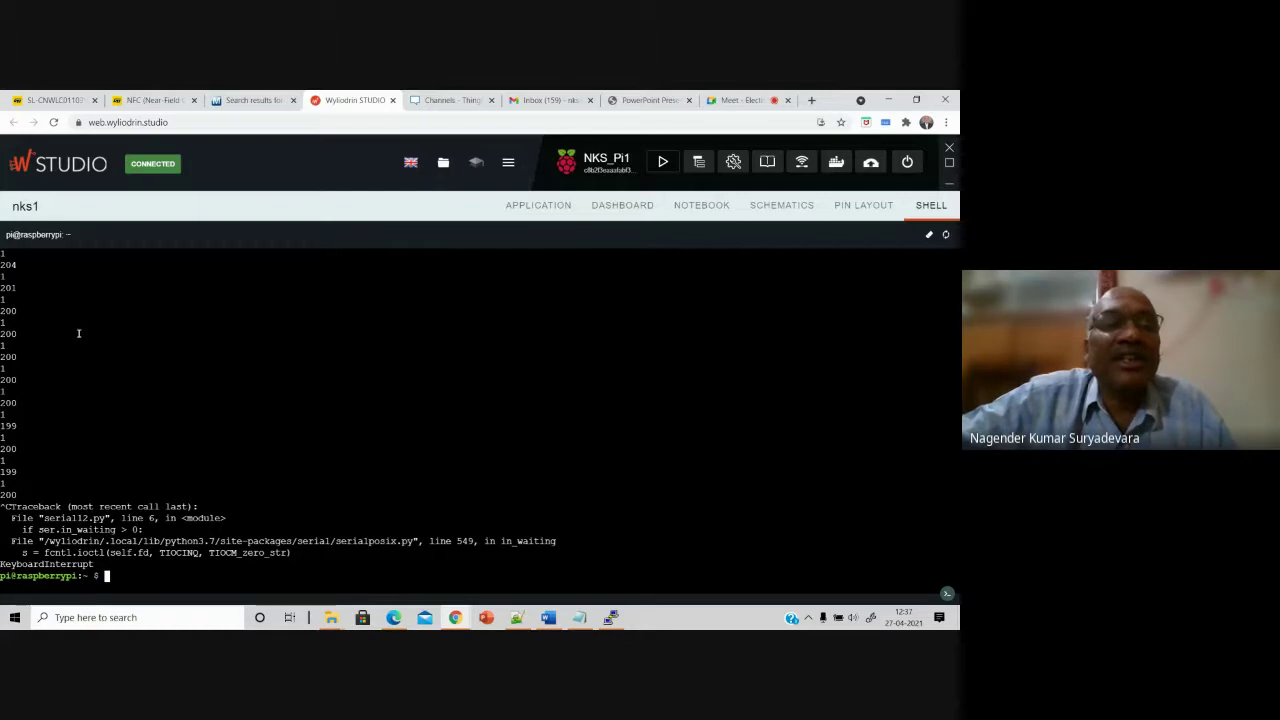
left_click(462, 97)
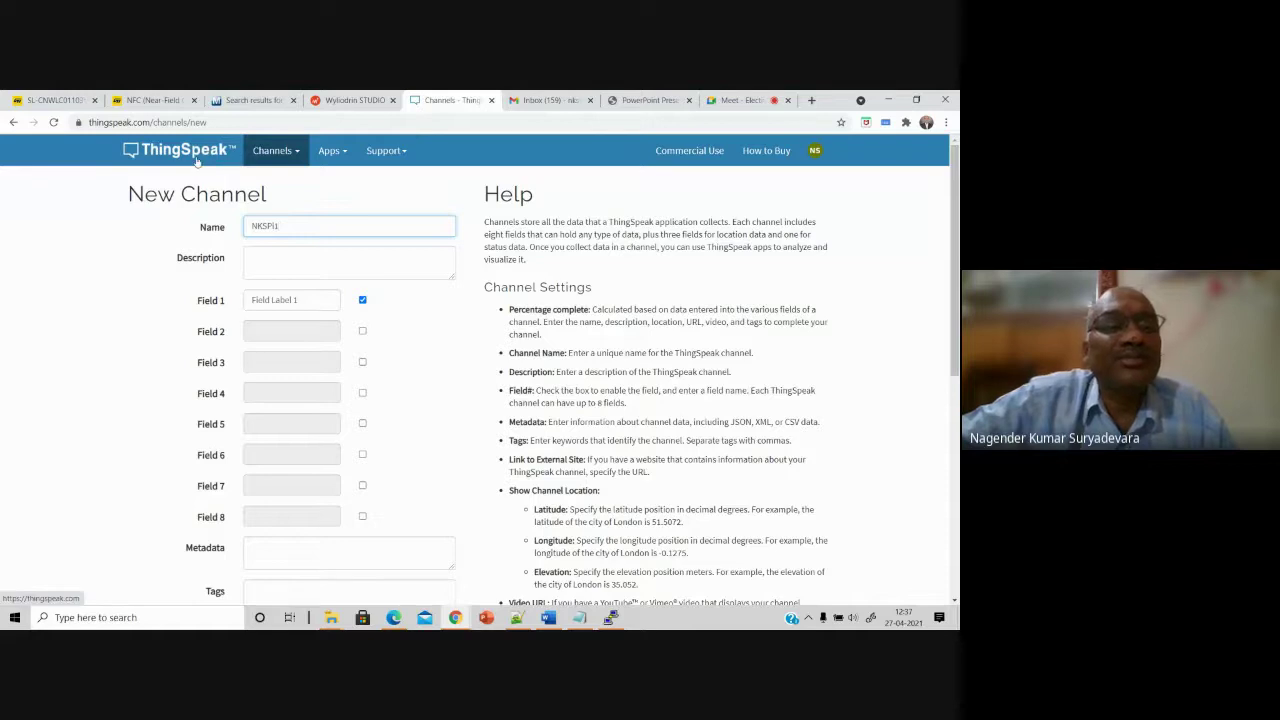
Replace the default Field 1 label with DigitalVal in the new channel form
left_click(306, 300)
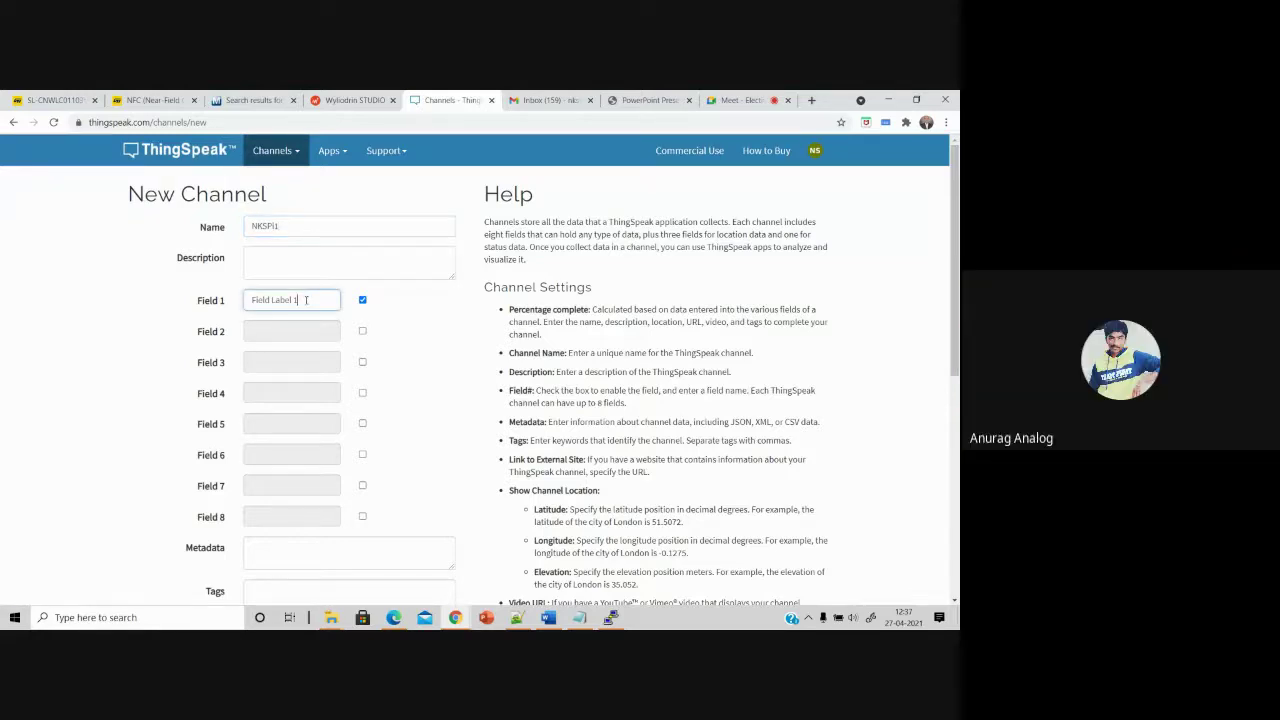
key("BackSpace")
key("BackSpace")
key("BackSpace")
key("BackSpace")
key("BackSpace")
key("BackSpace")
key("BackSpace")
key("BackSpace")
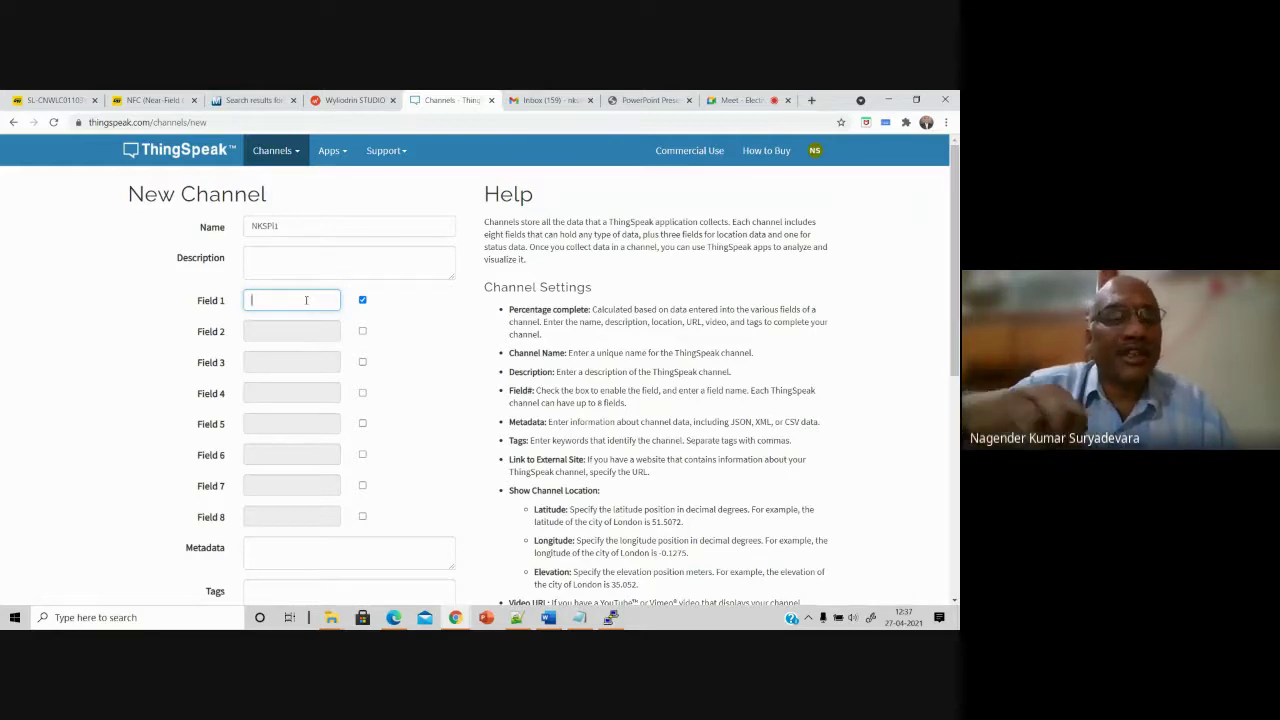
type("D")
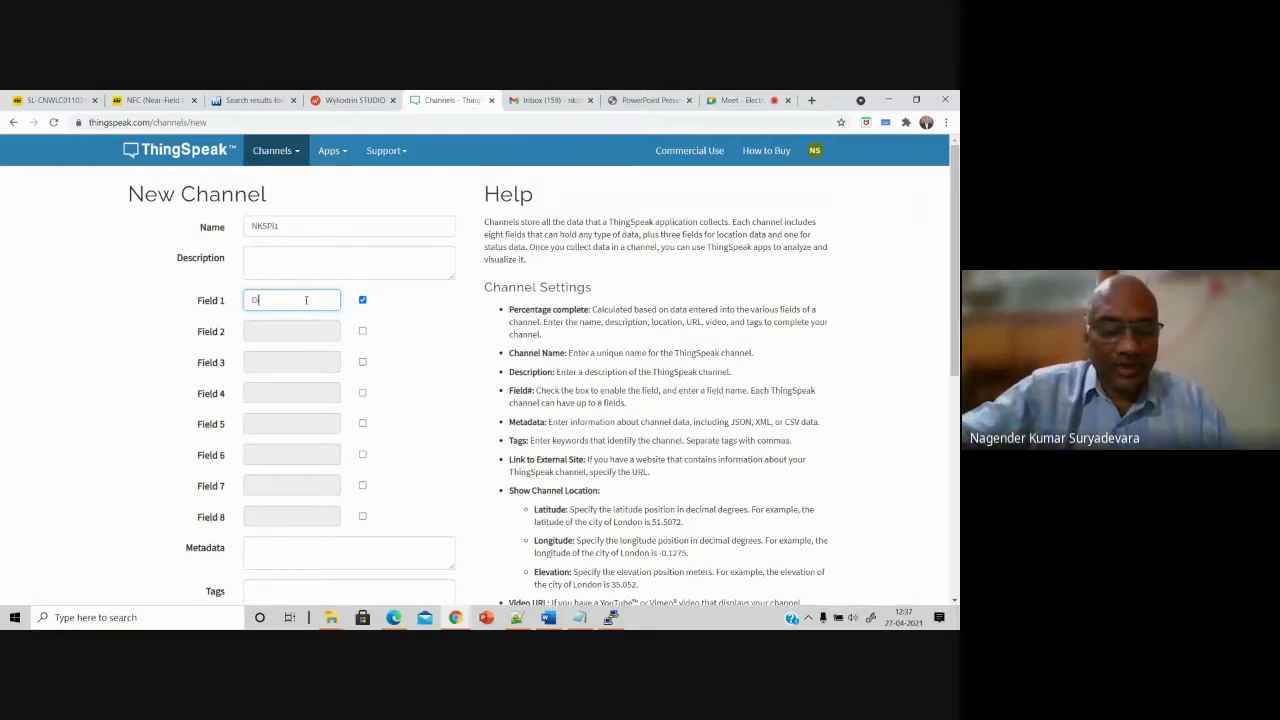
type("igitalVal")
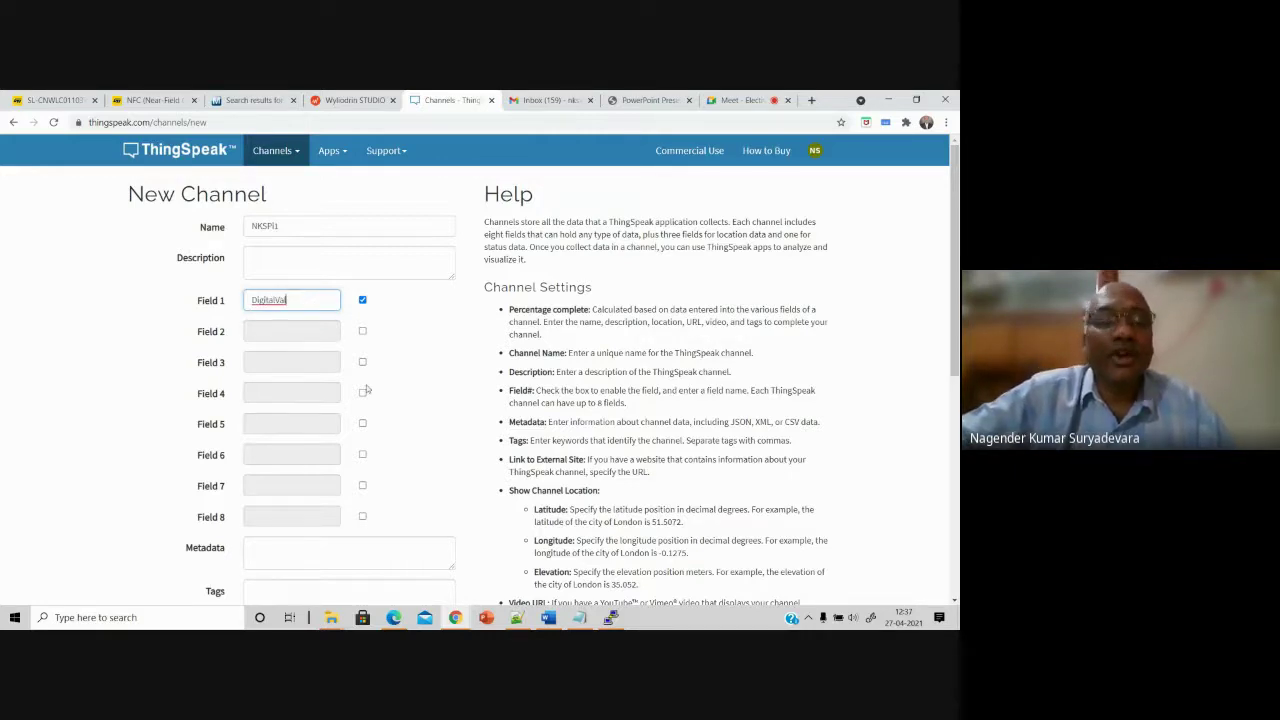
left_click(345, 100)
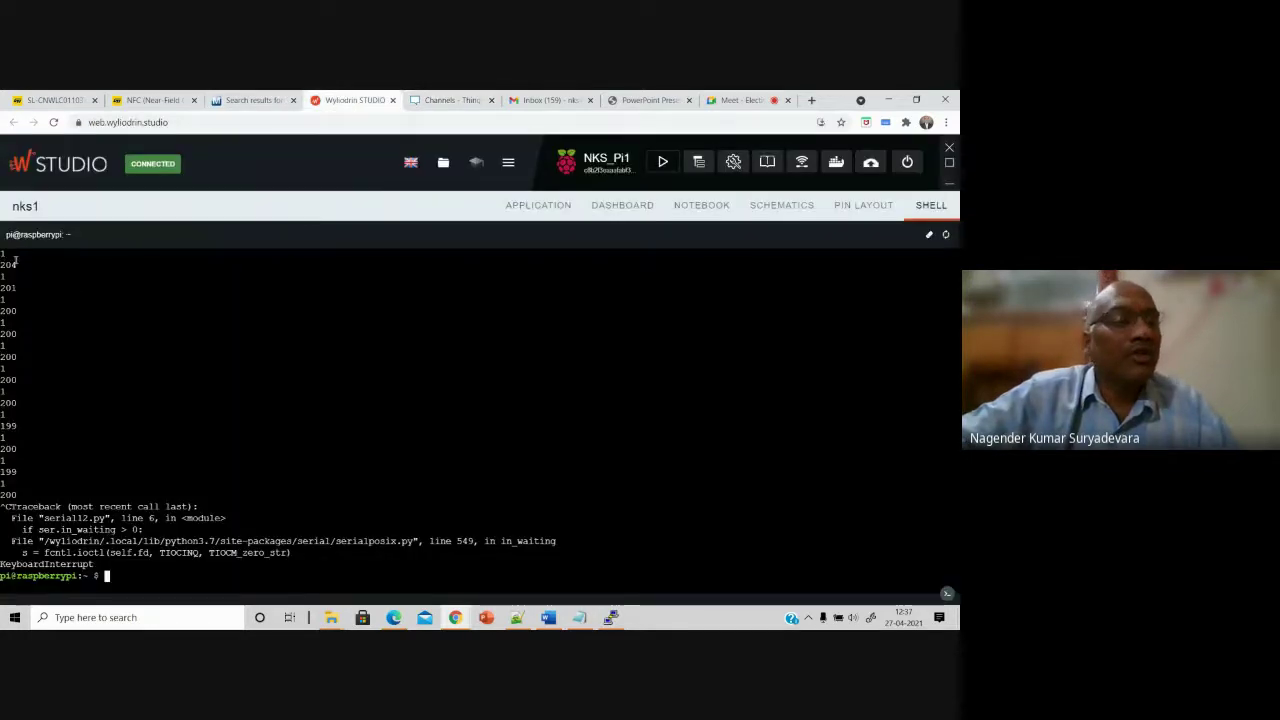
Highlight the first serial readings in the shell output, then go back to the ThingSpeak form
left_click_drag(2, 255, 34, 267)
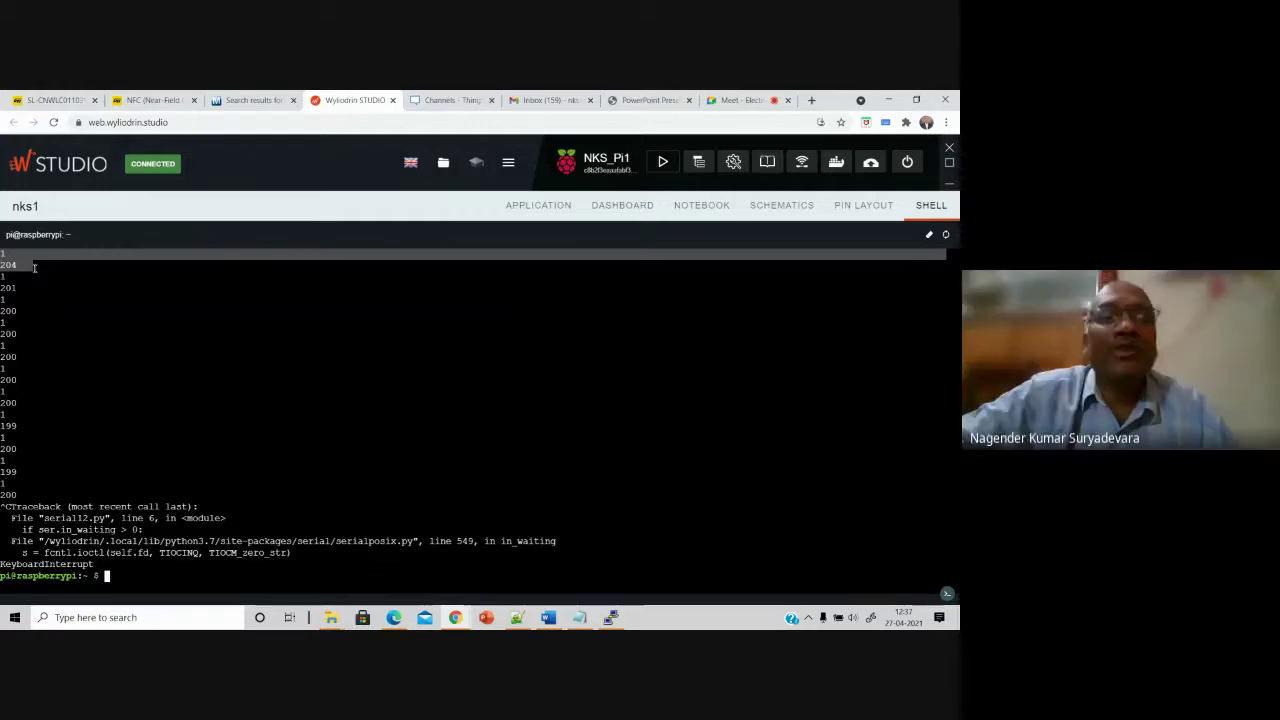
left_click(456, 98)
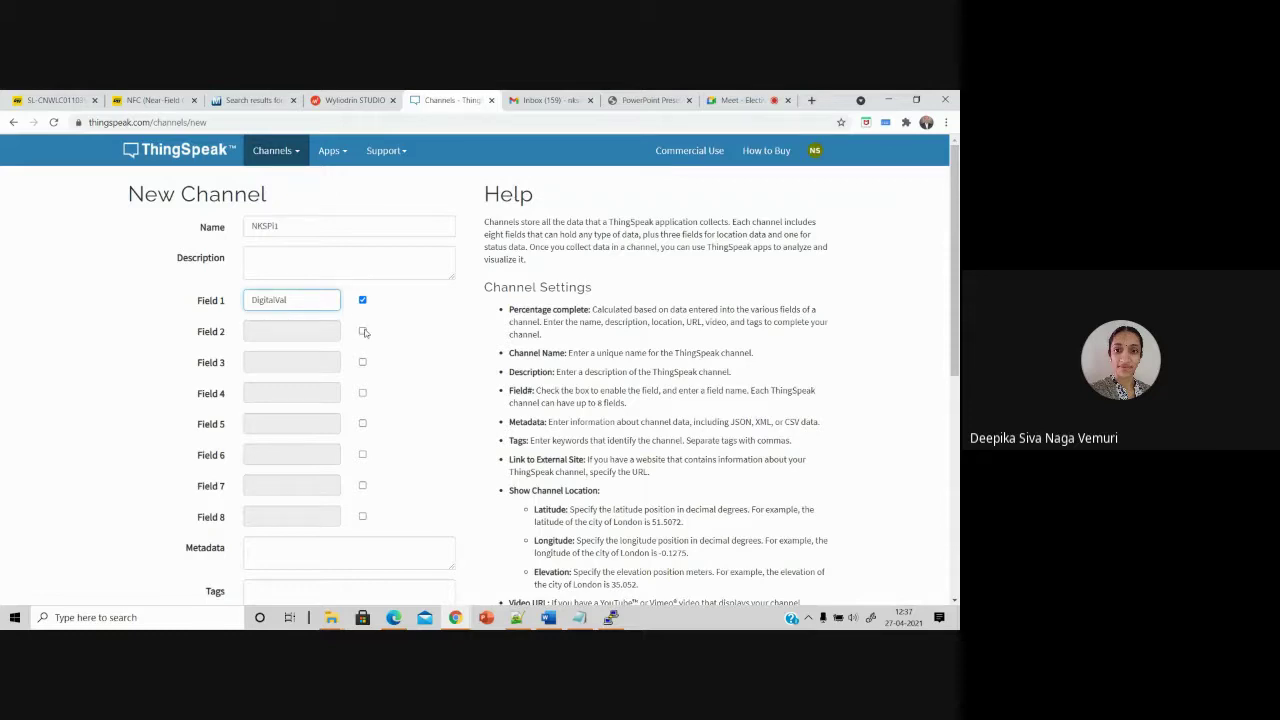
Enable Field 2 with the name ADC_TEMP and save the NKSPi1 channel
left_click(363, 331)
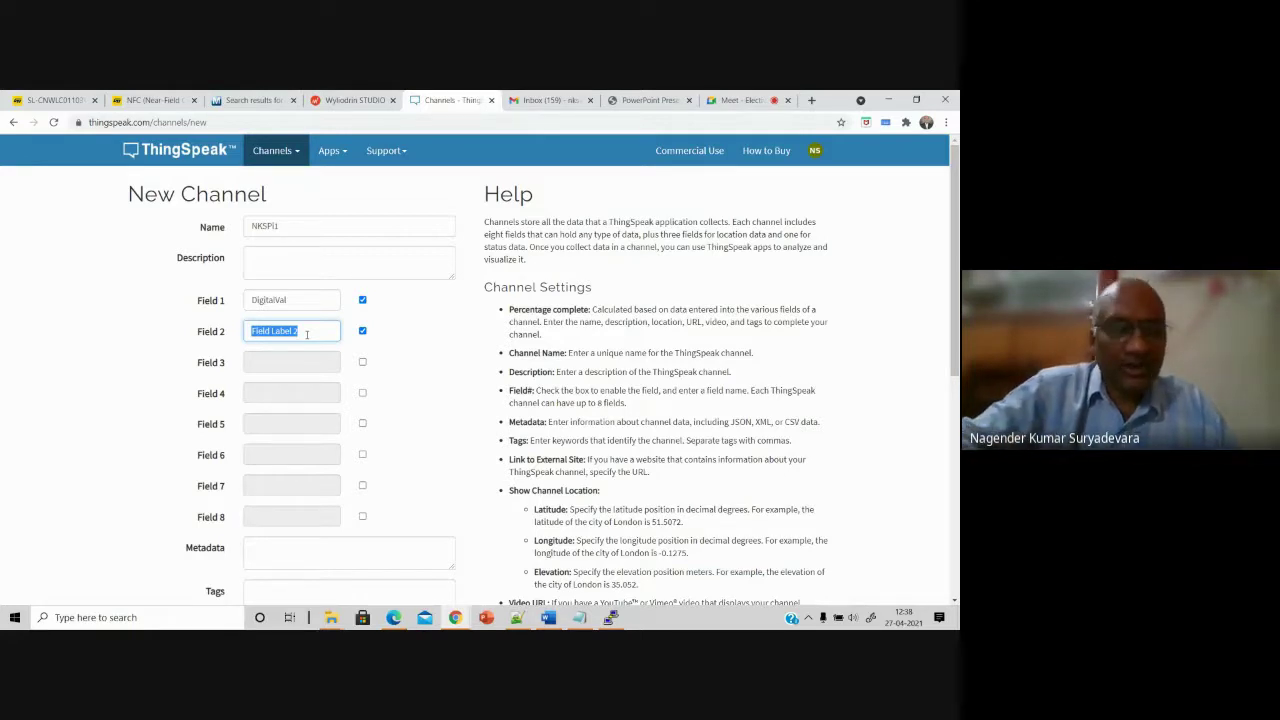
type("ADC")
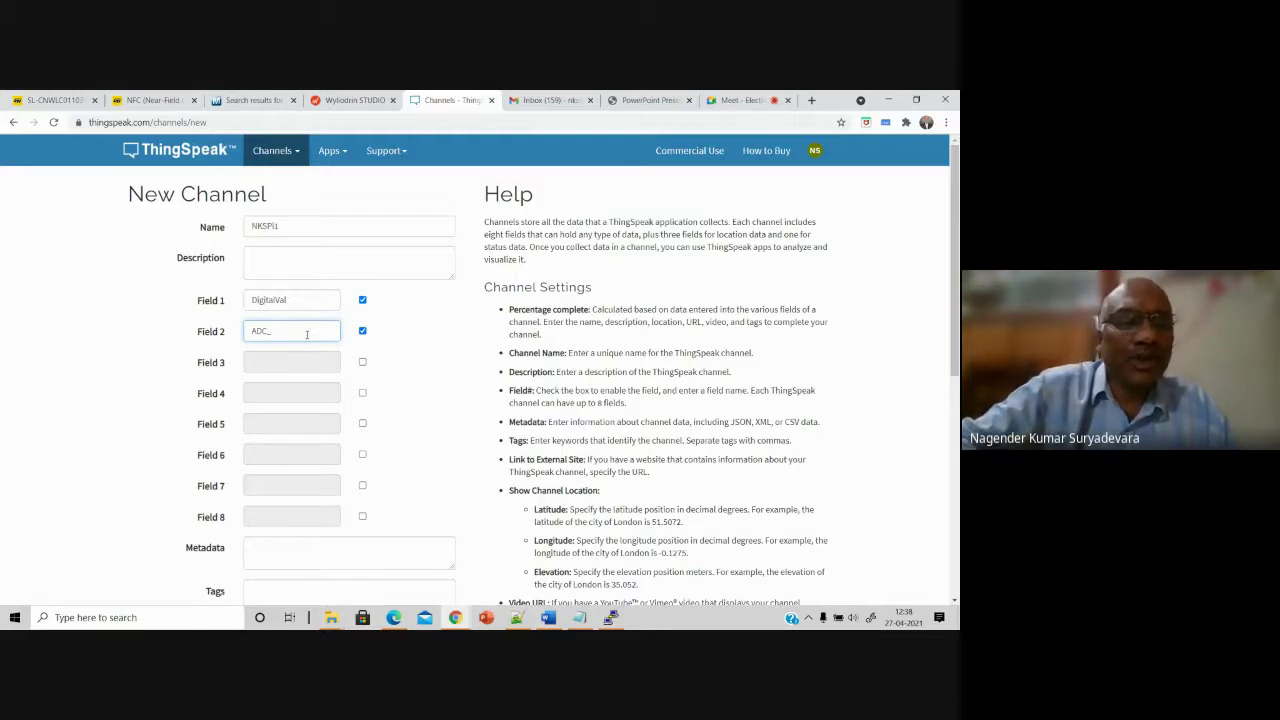
type("_TEMP")
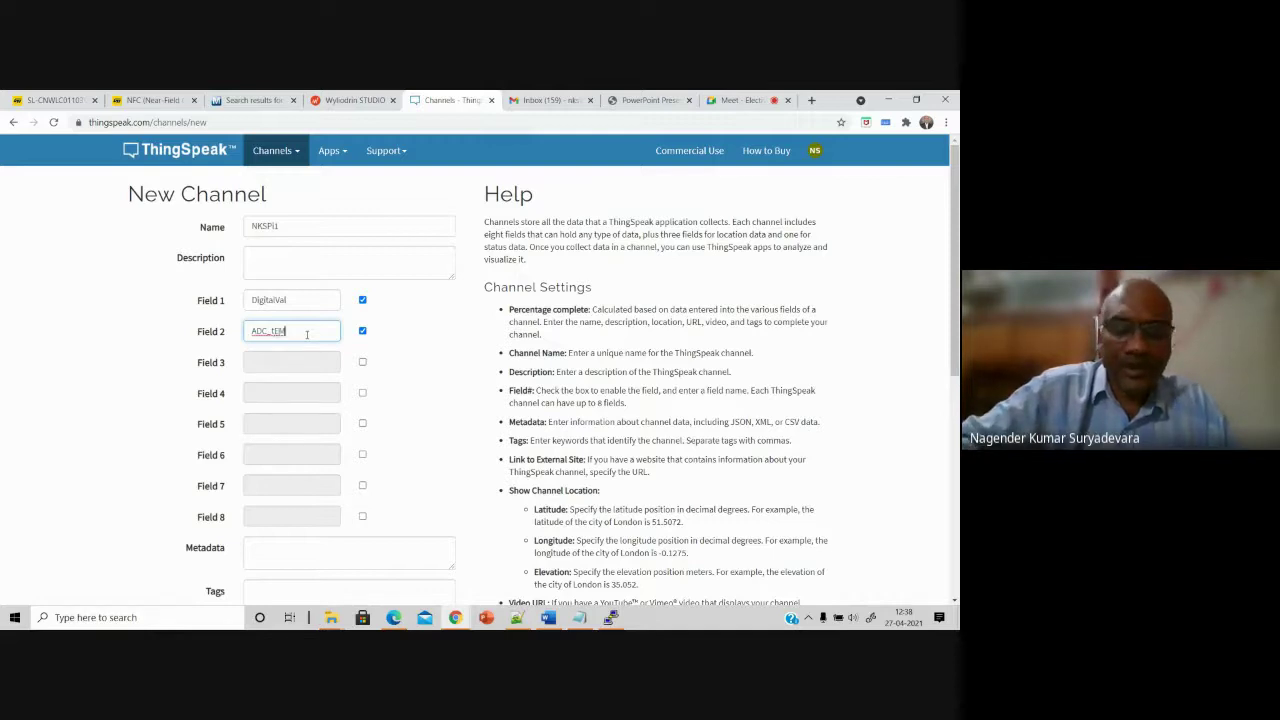
left_click(276, 263)
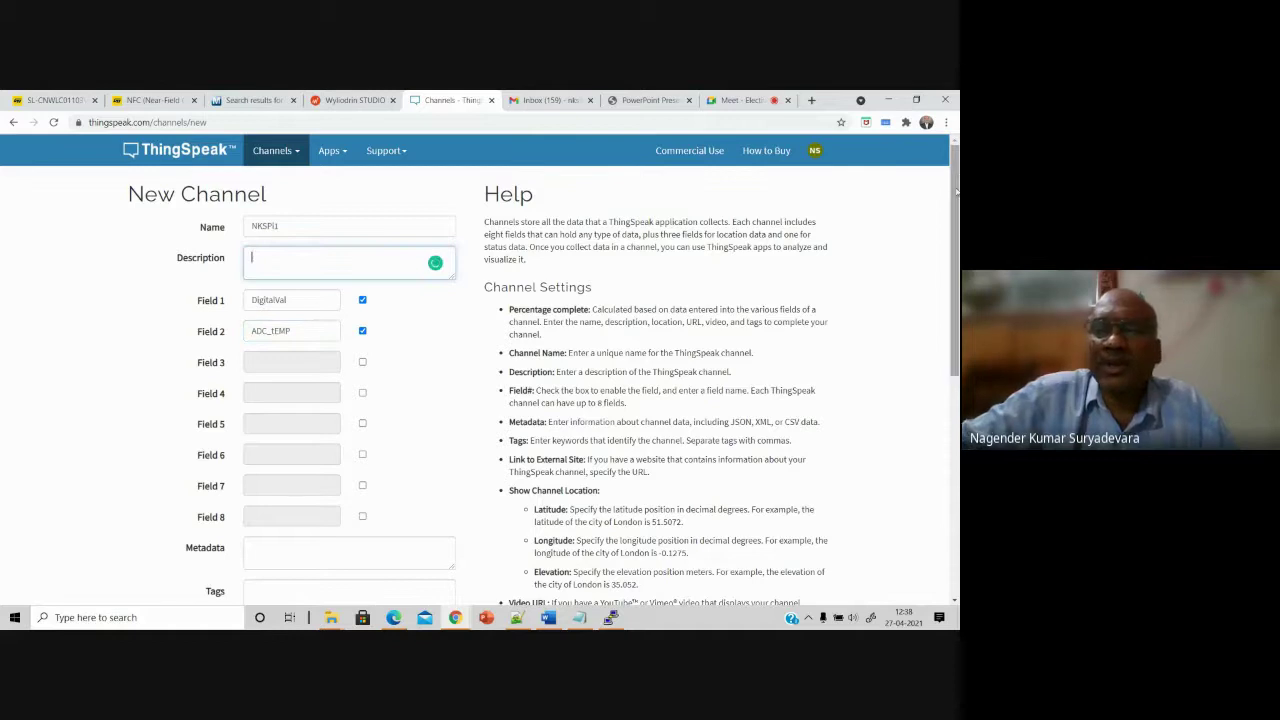
left_click_drag(956, 190, 957, 375)
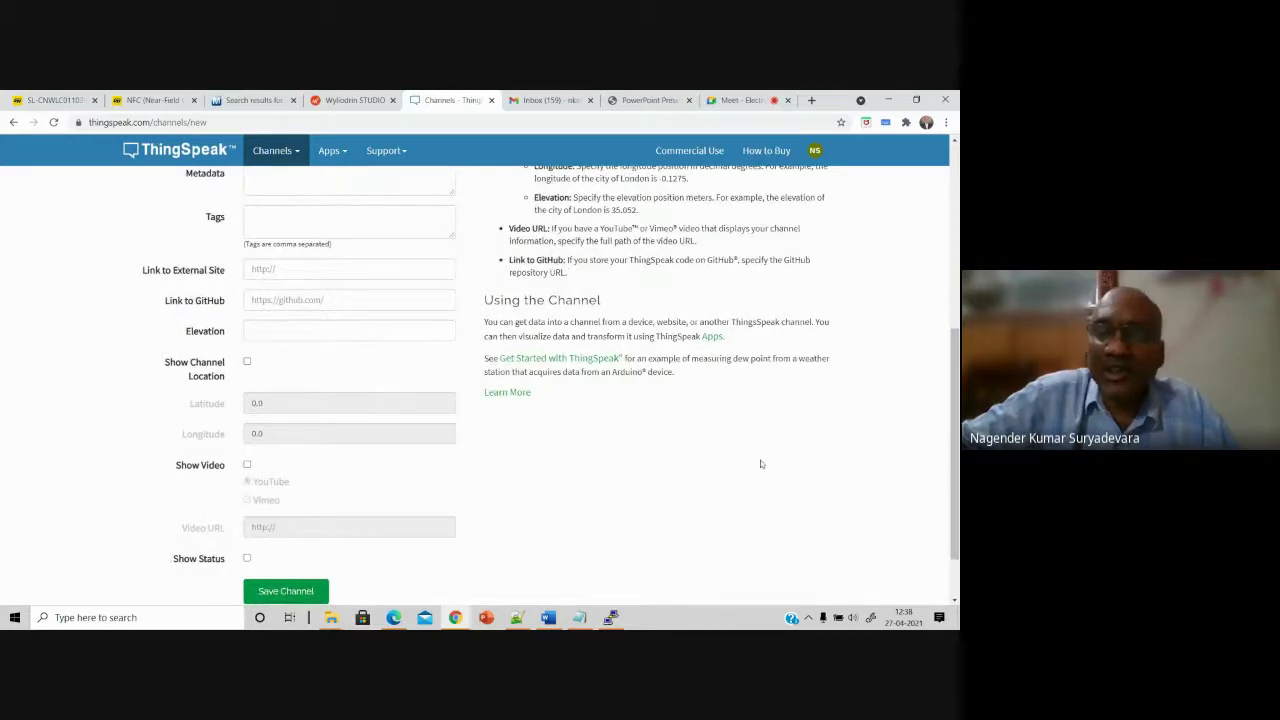
scroll(760, 464, "down", 2)
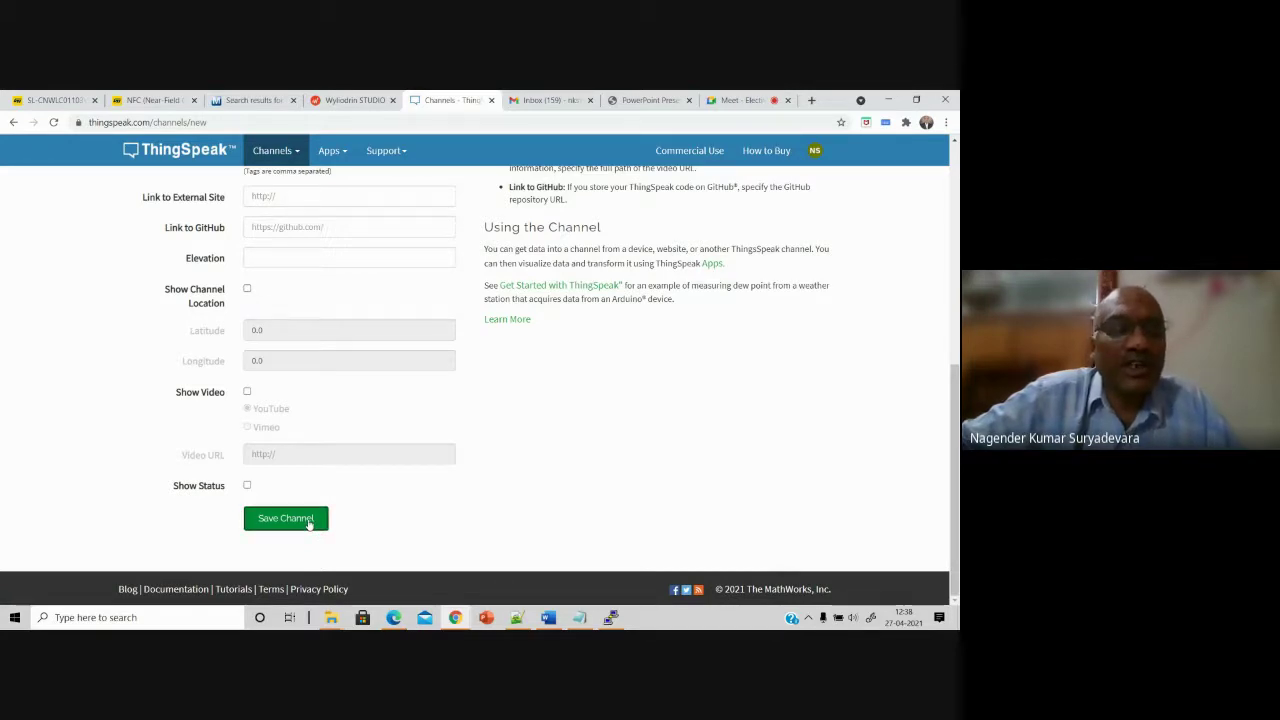
left_click(309, 524)
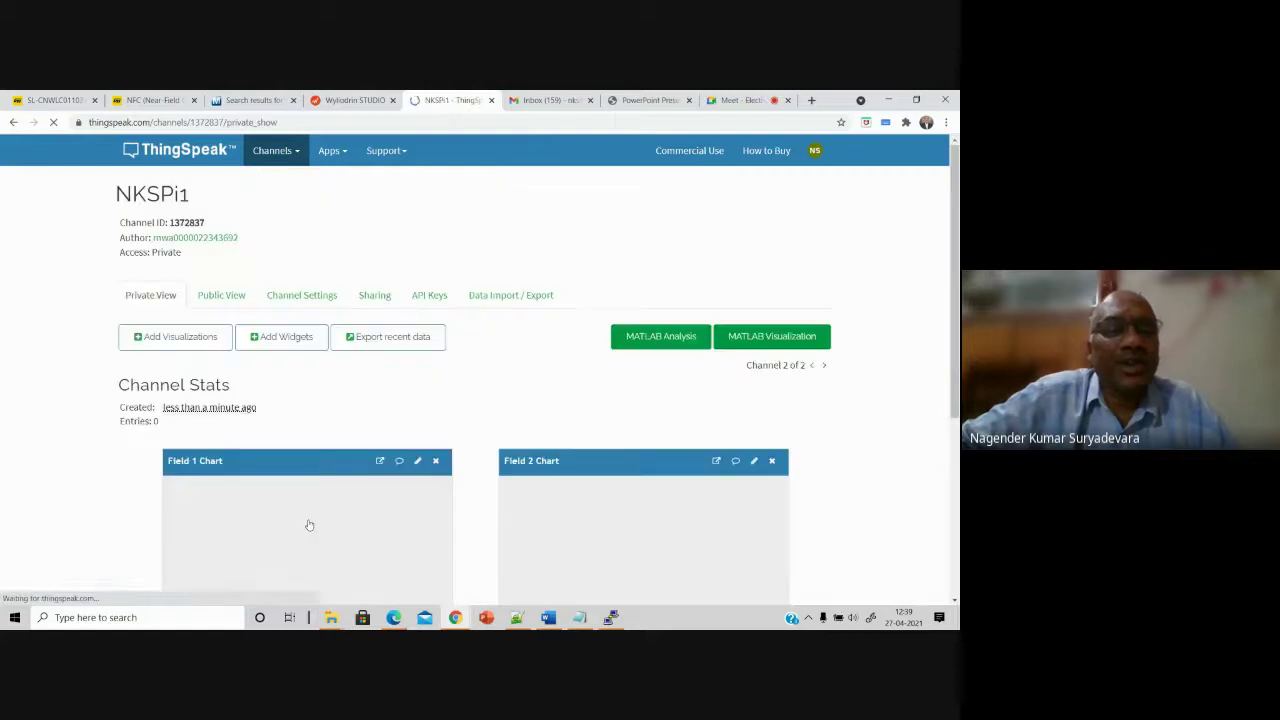
Scroll through the new channel's empty DigitalVal and ADC_TEMP charts and highlight its Channel ID
scroll(955, 175, "down", 2)
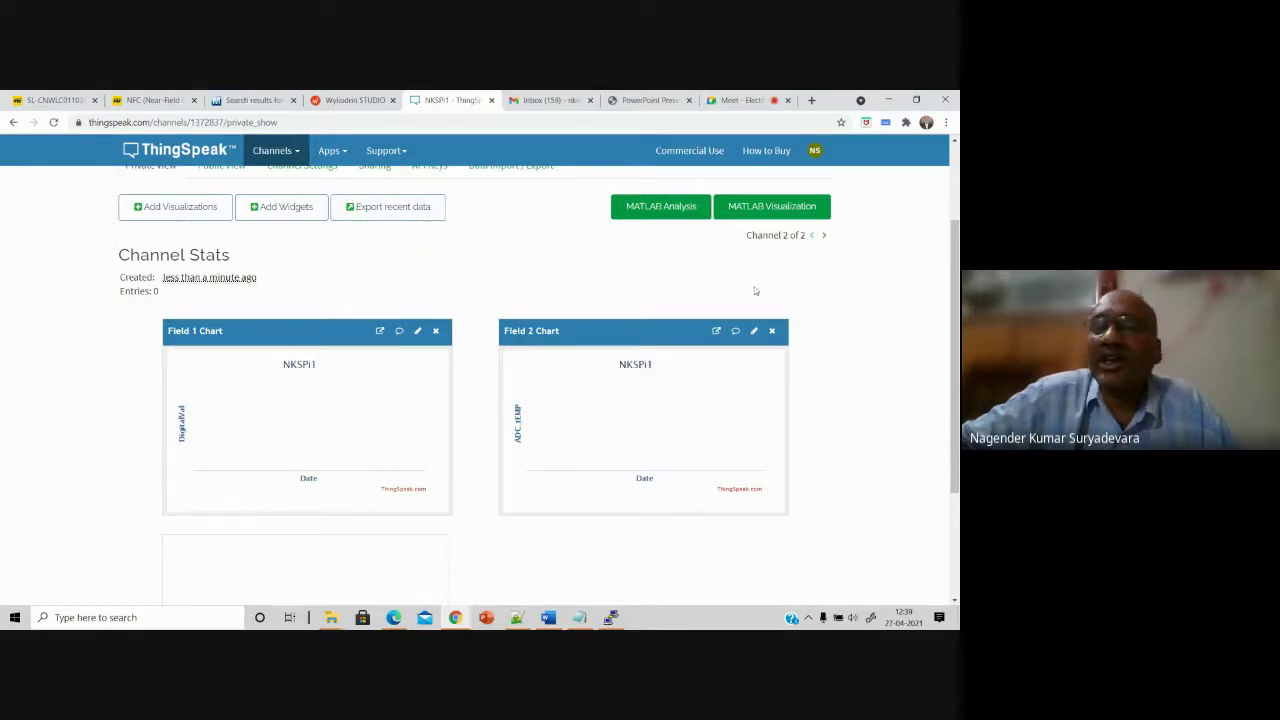
scroll(941, 328, "up", 2)
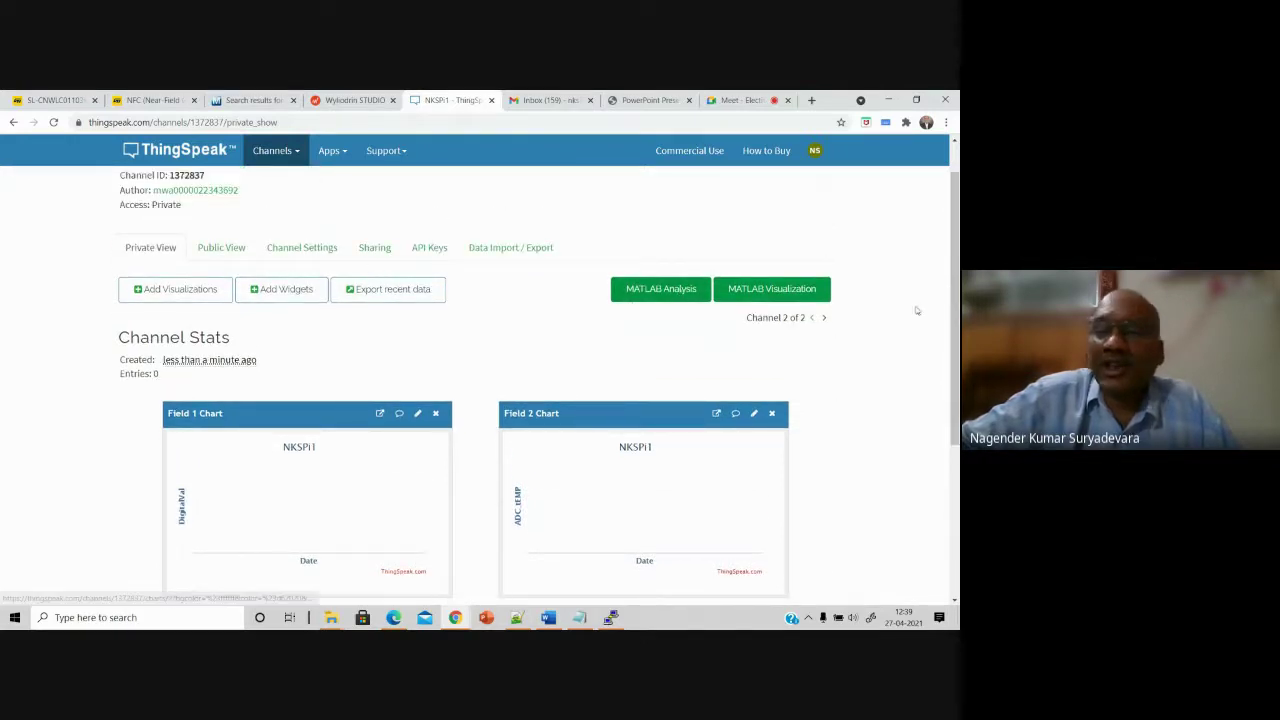
left_click_drag(958, 268, 958, 195)
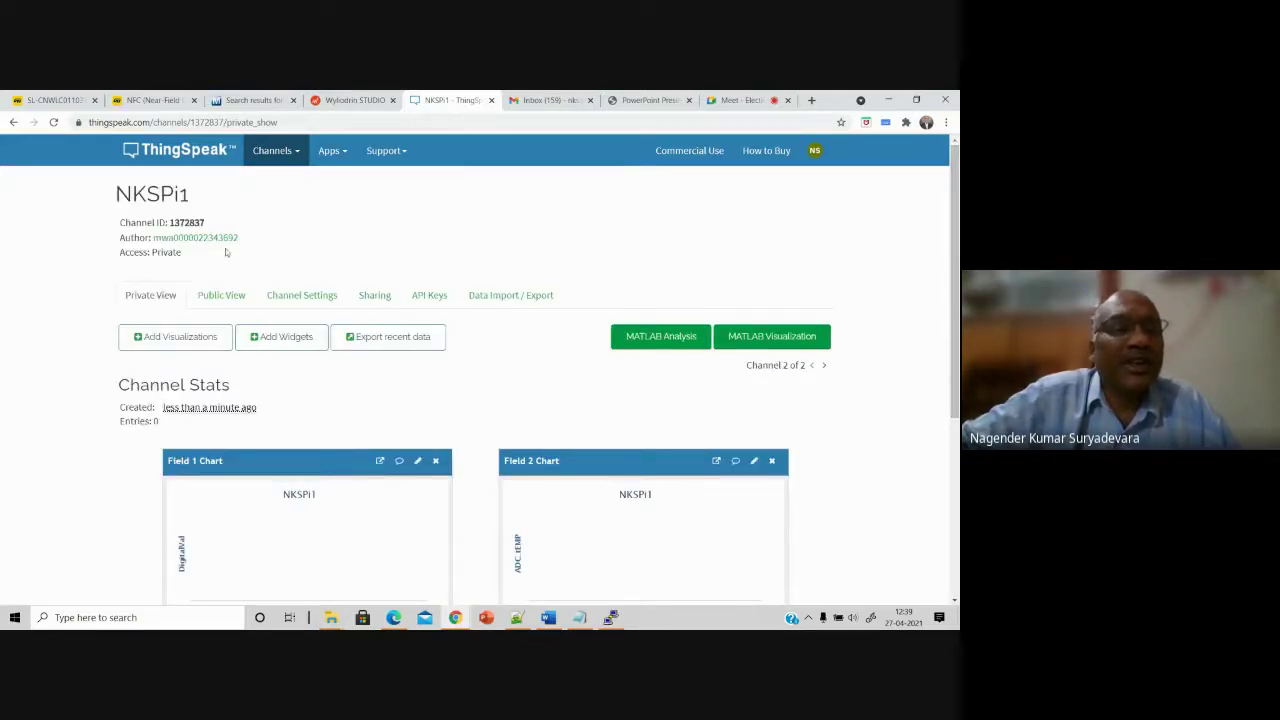
left_click_drag(212, 226, 165, 219)
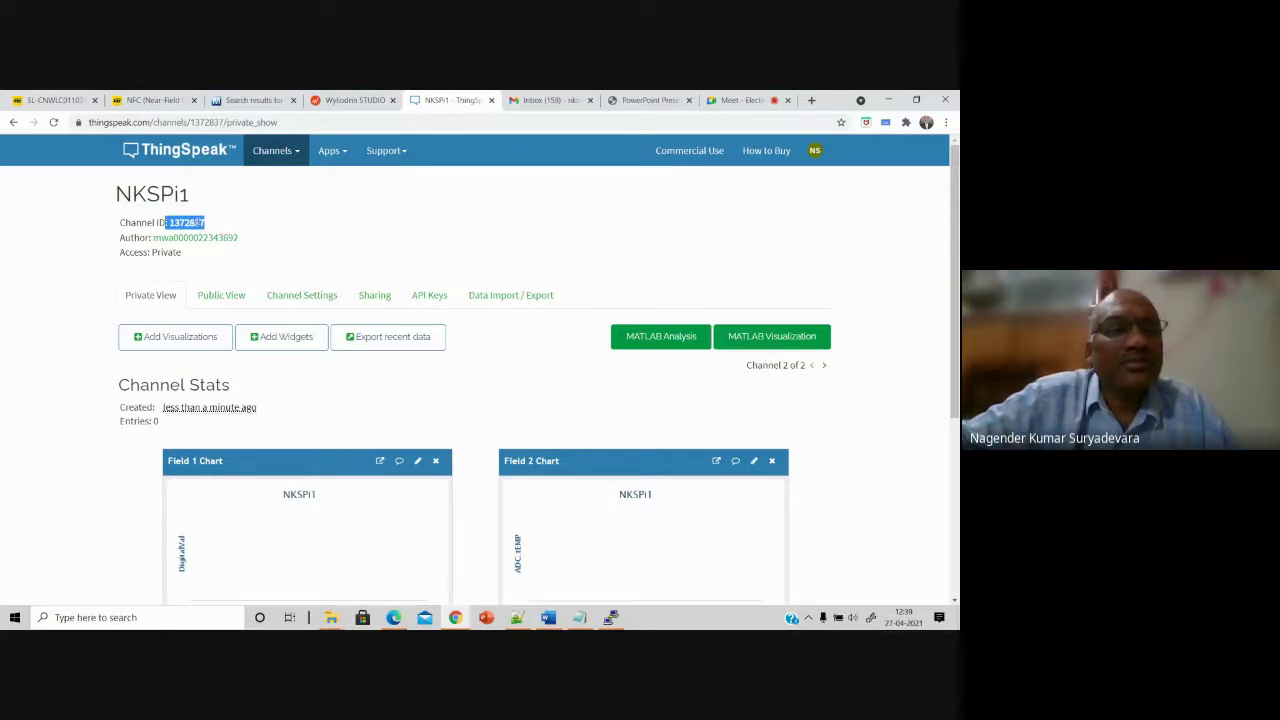
left_click(122, 219)
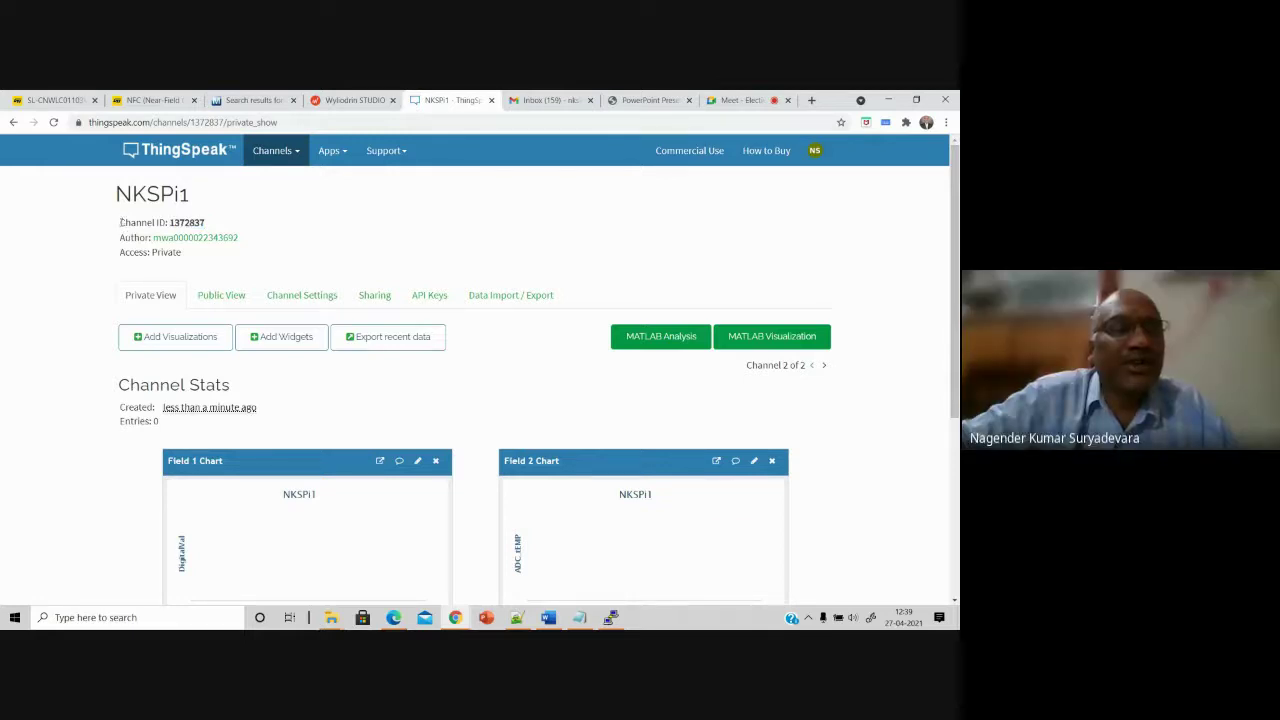
left_click_drag(120, 221, 225, 219)
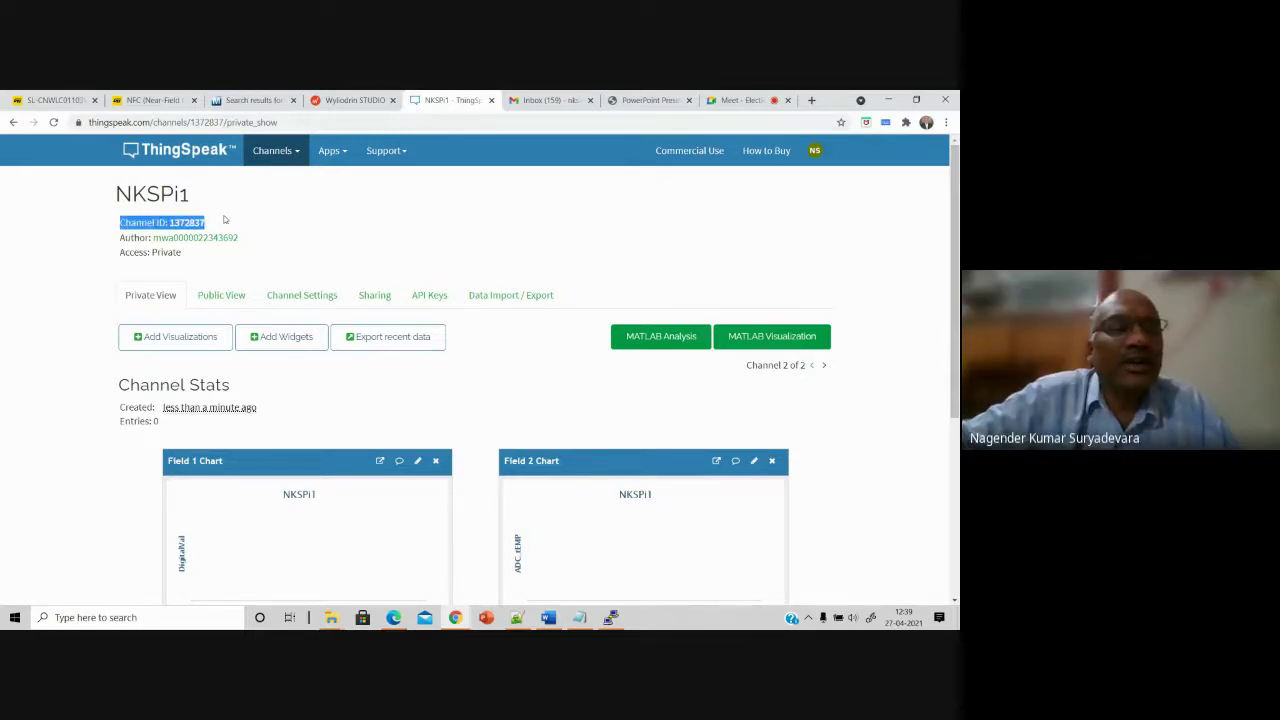
left_click(225, 219)
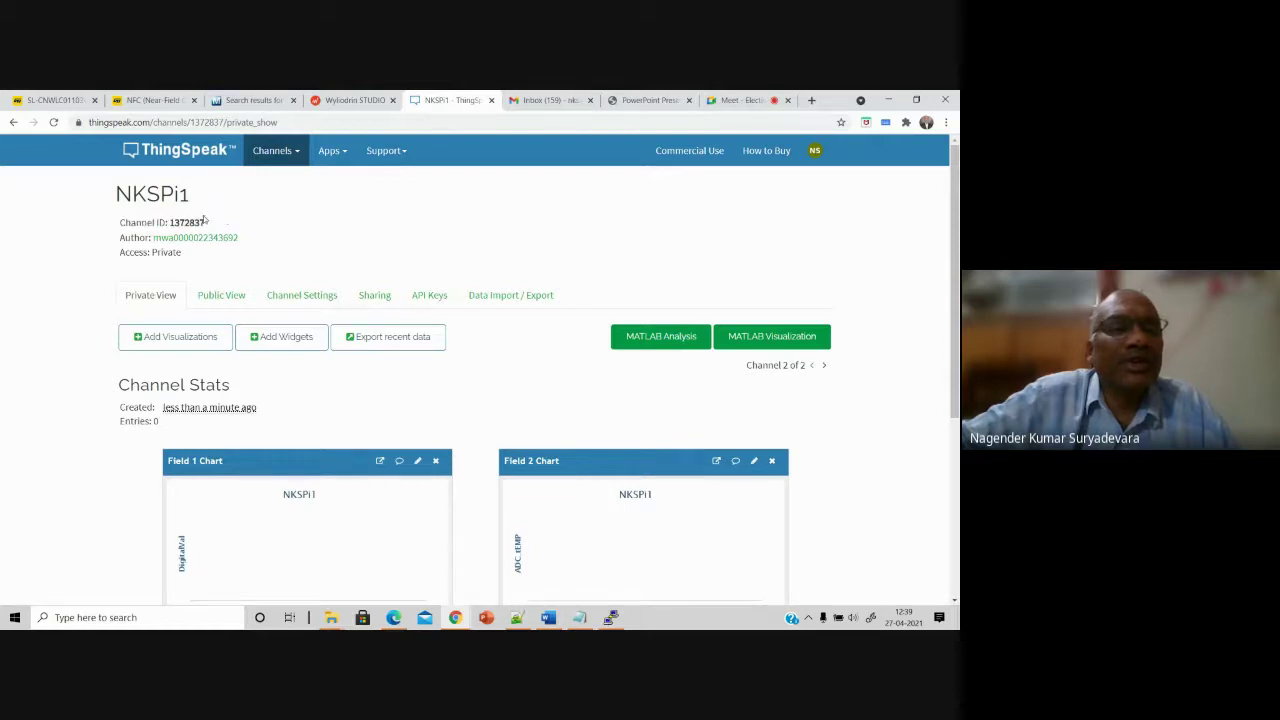
Show the NKSPi1 channel's API Keys tab and select the Write API Key value
left_click(437, 302)
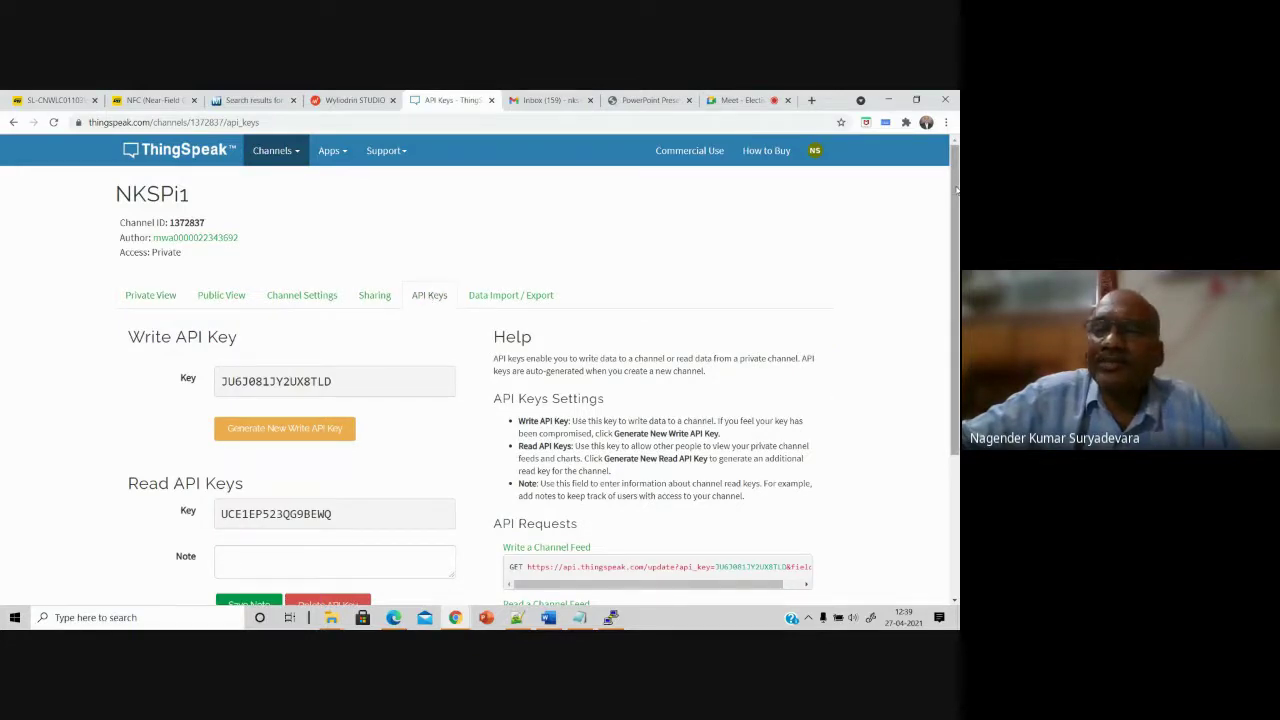
left_click_drag(956, 190, 956, 243)
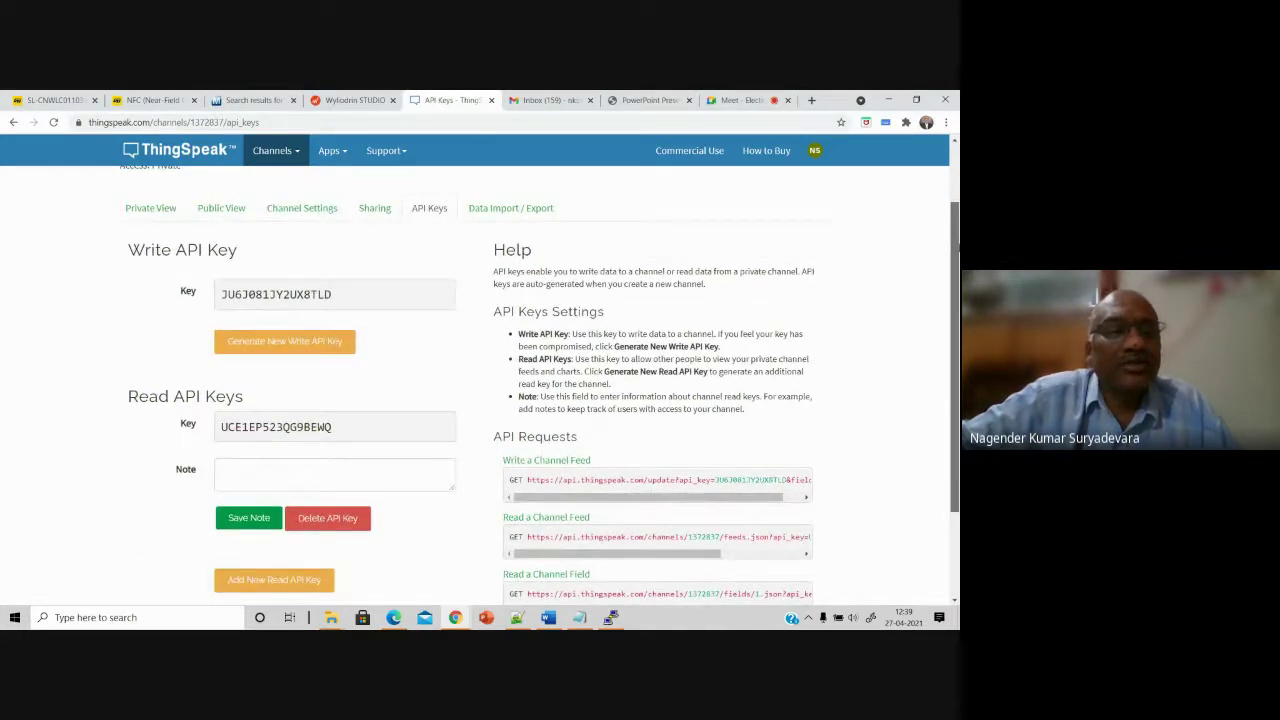
scroll(480, 400, "down", 2)
scroll(480, 400, "up", 3)
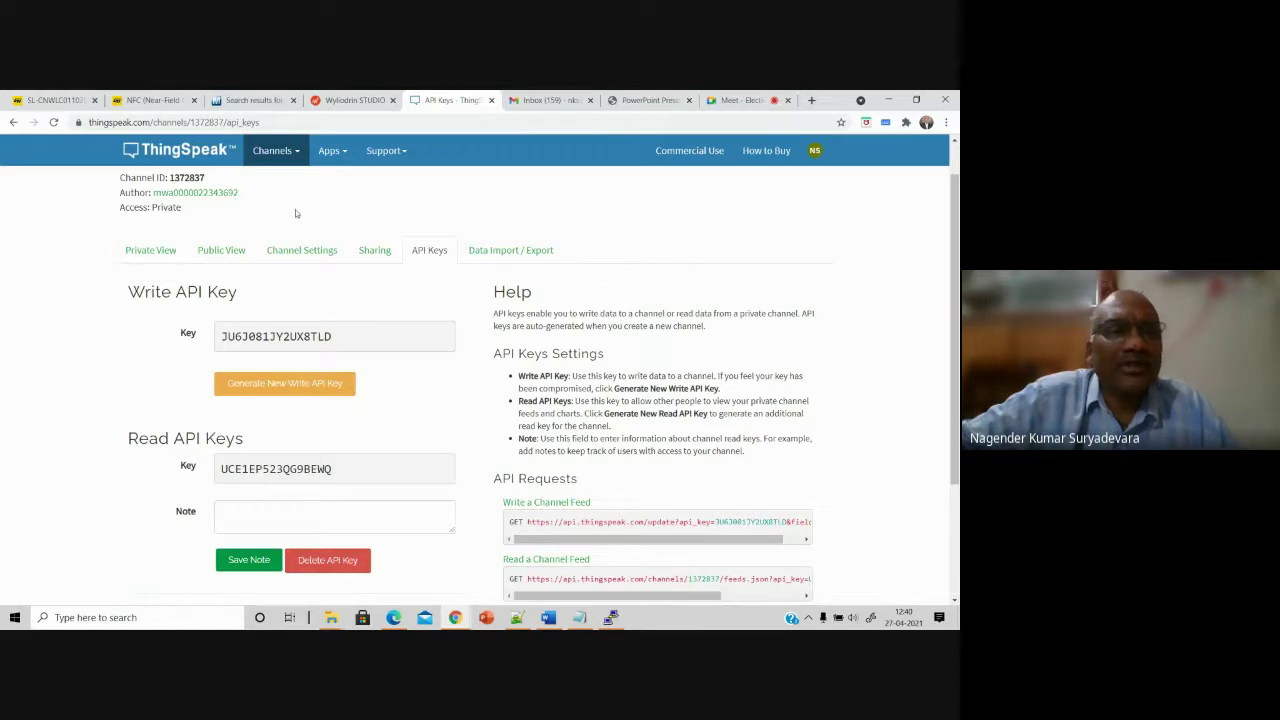
left_click(163, 251)
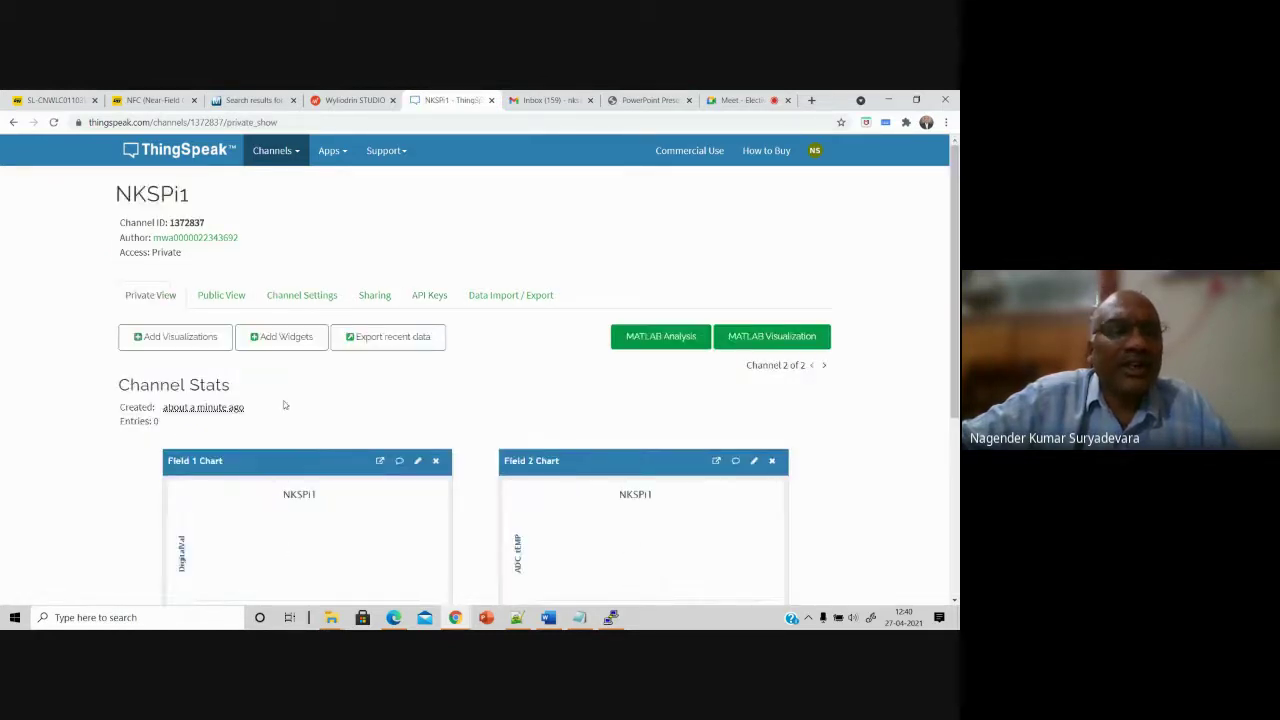
left_click(430, 296)
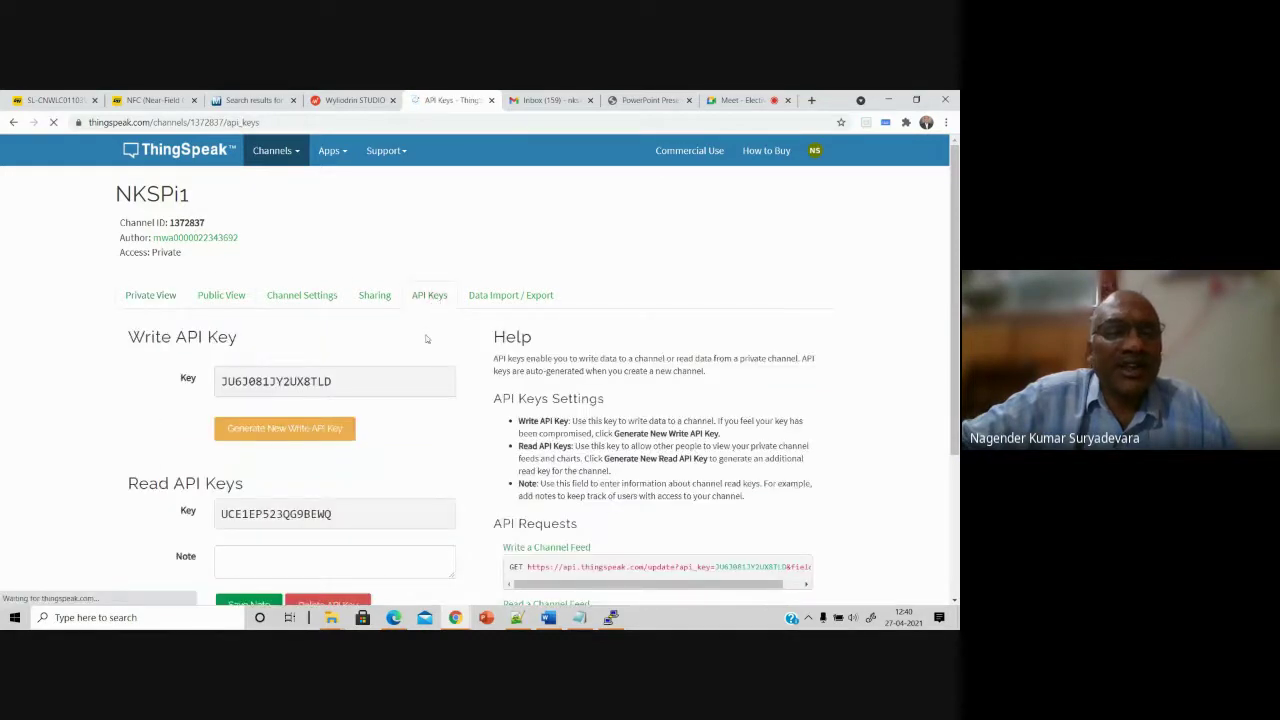
left_click_drag(337, 386, 220, 378)
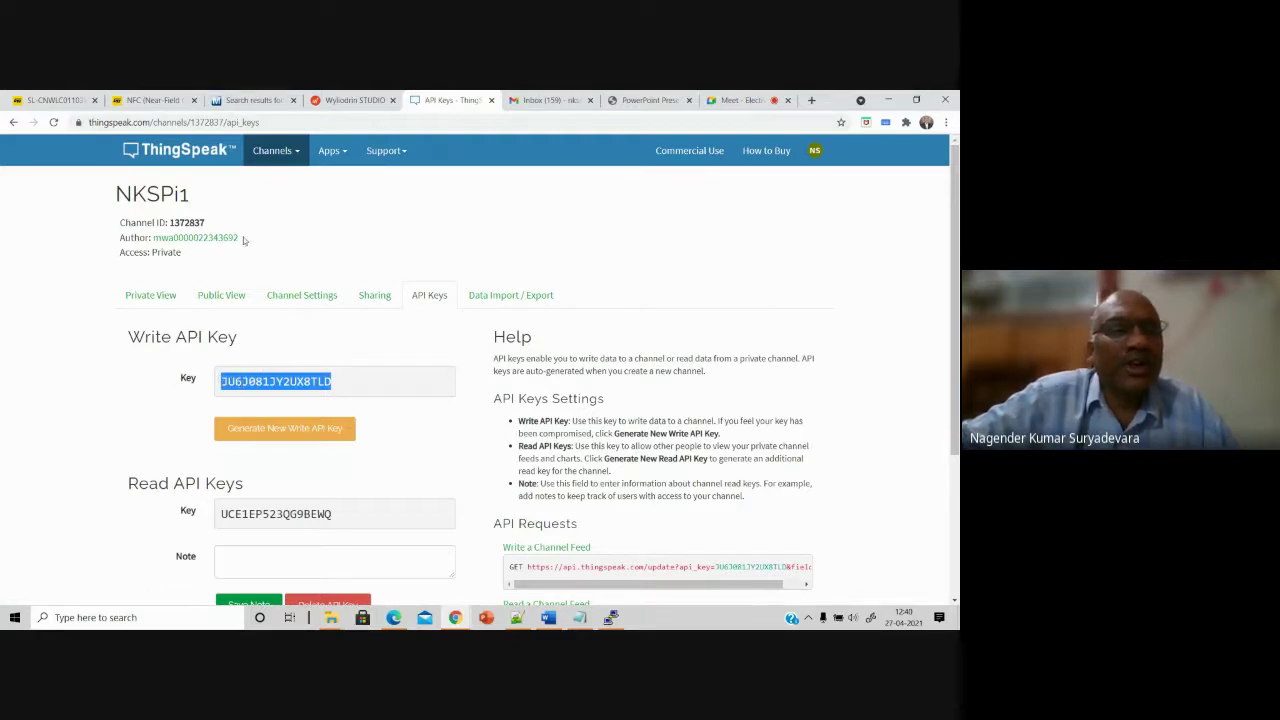
left_click_drag(206, 222, 169, 223)
left_click_drag(345, 381, 220, 381)
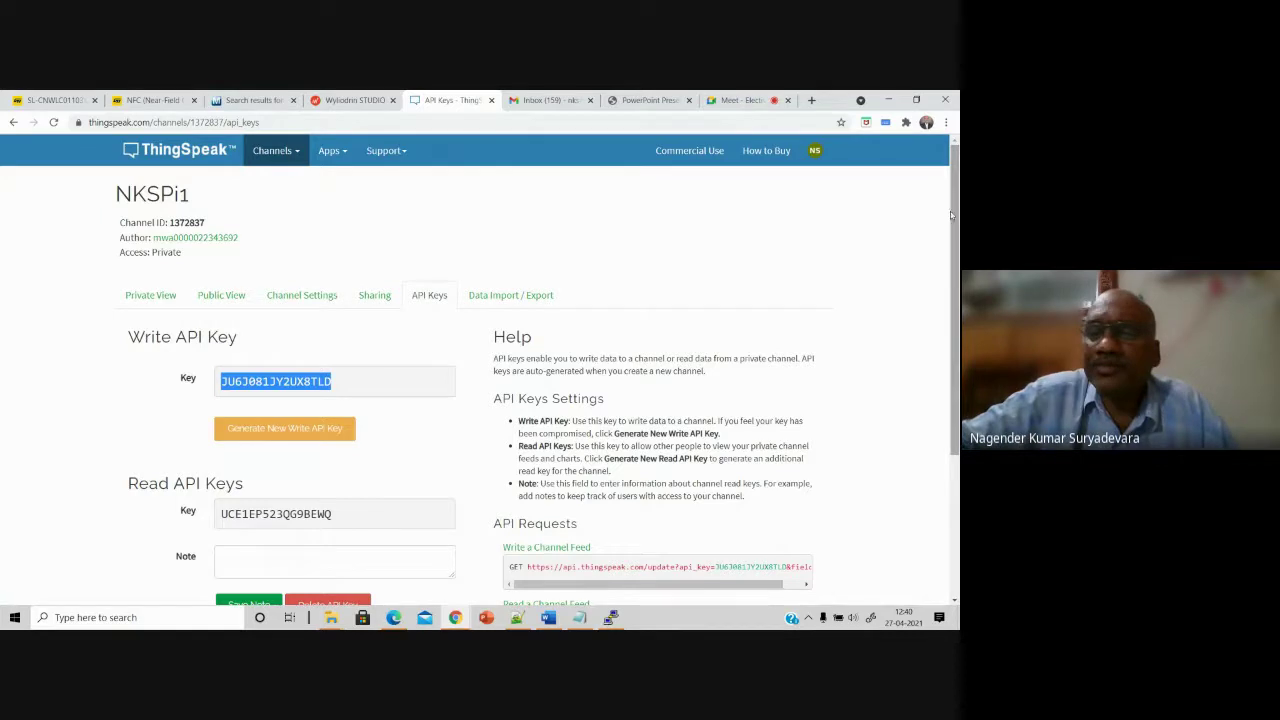
left_click_drag(957, 218, 957, 330)
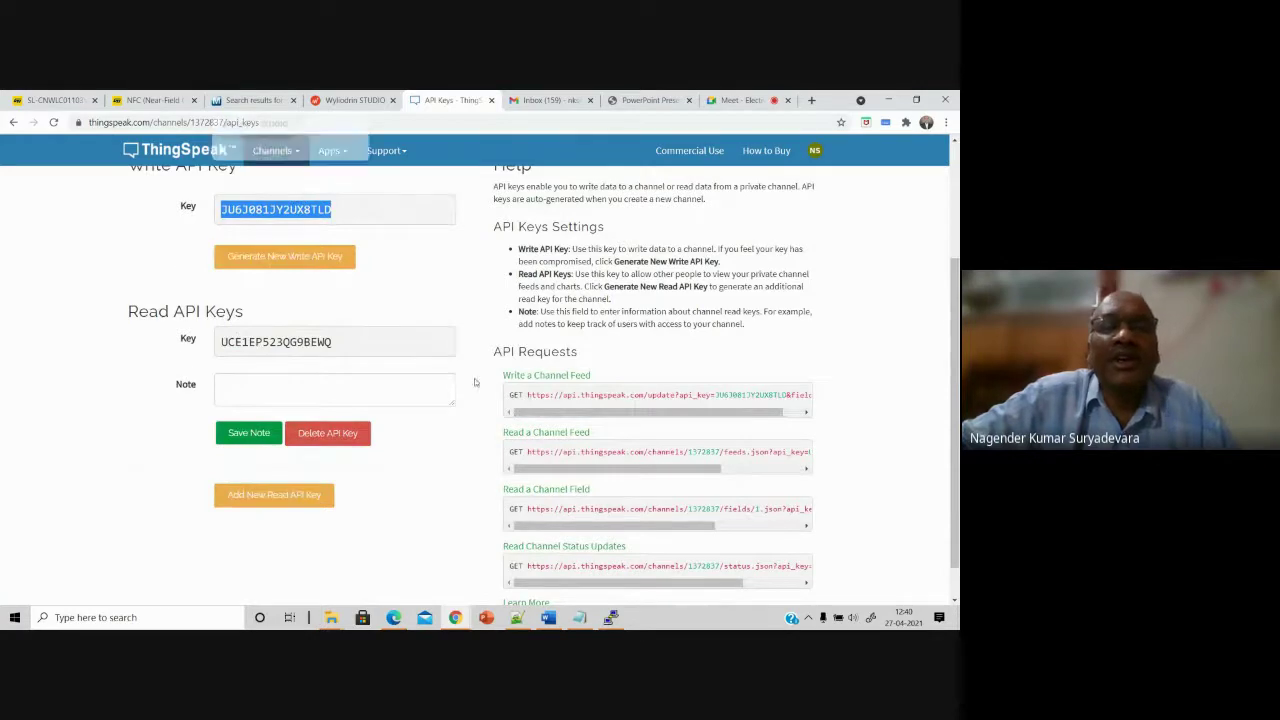
In the Pi shell, edit the recalled vi serial12.py command into vi serial123.py and run it
left_click(356, 100)
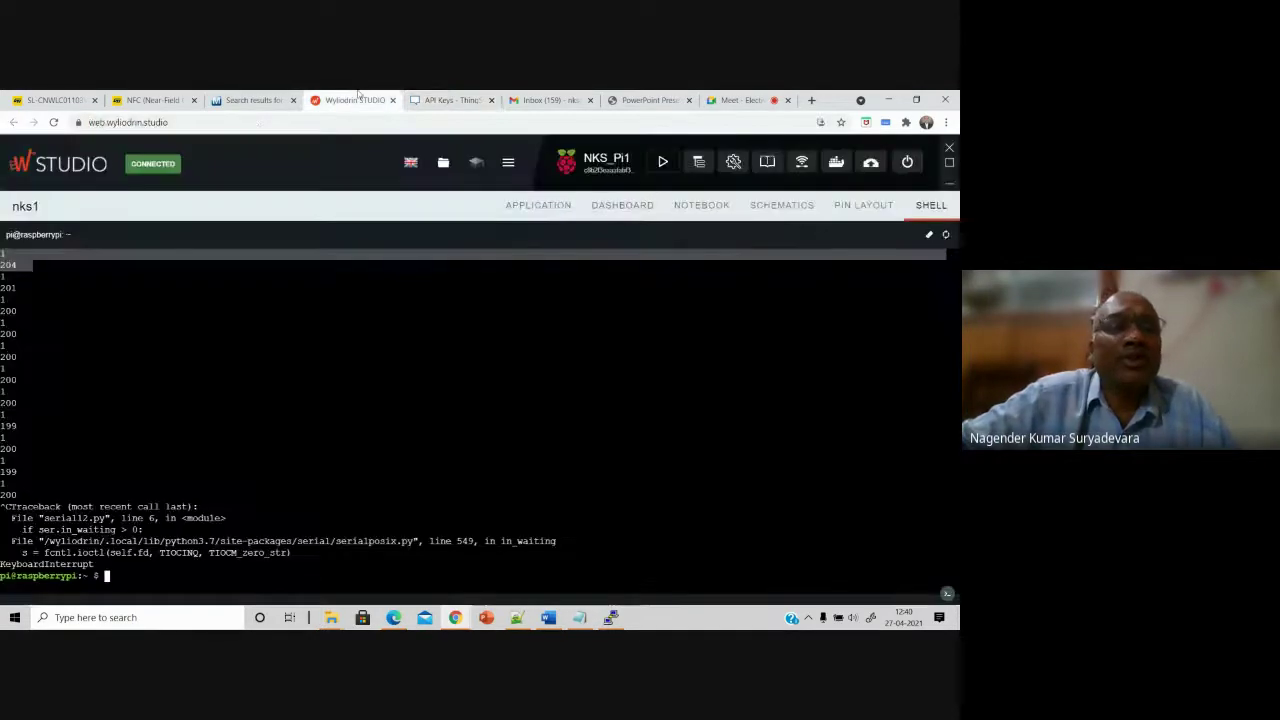
left_click(146, 574)
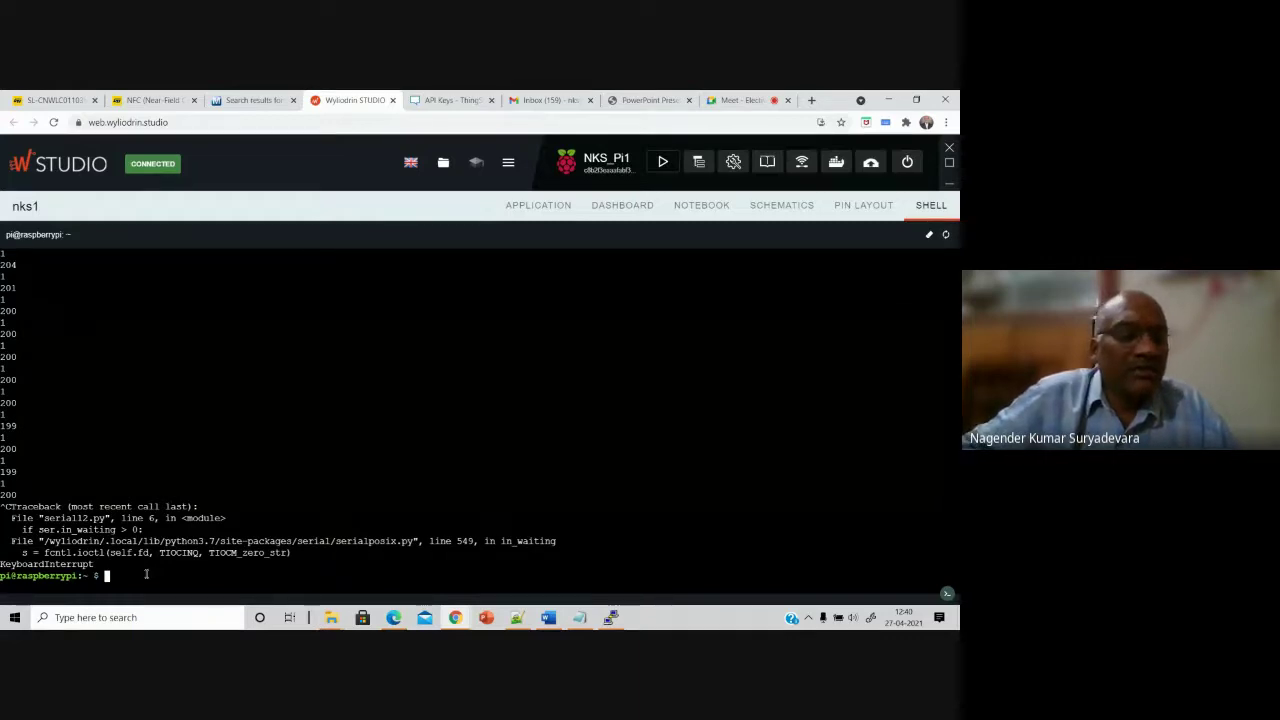
key("Up")
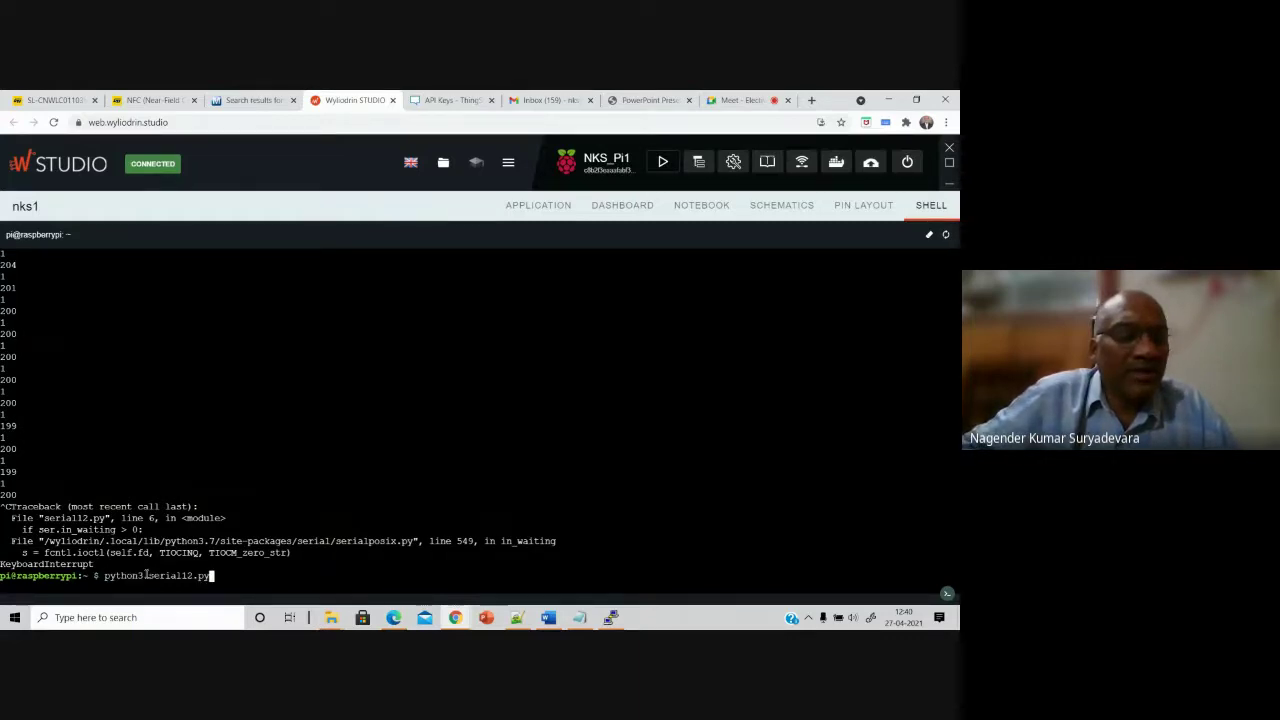
key("Up")
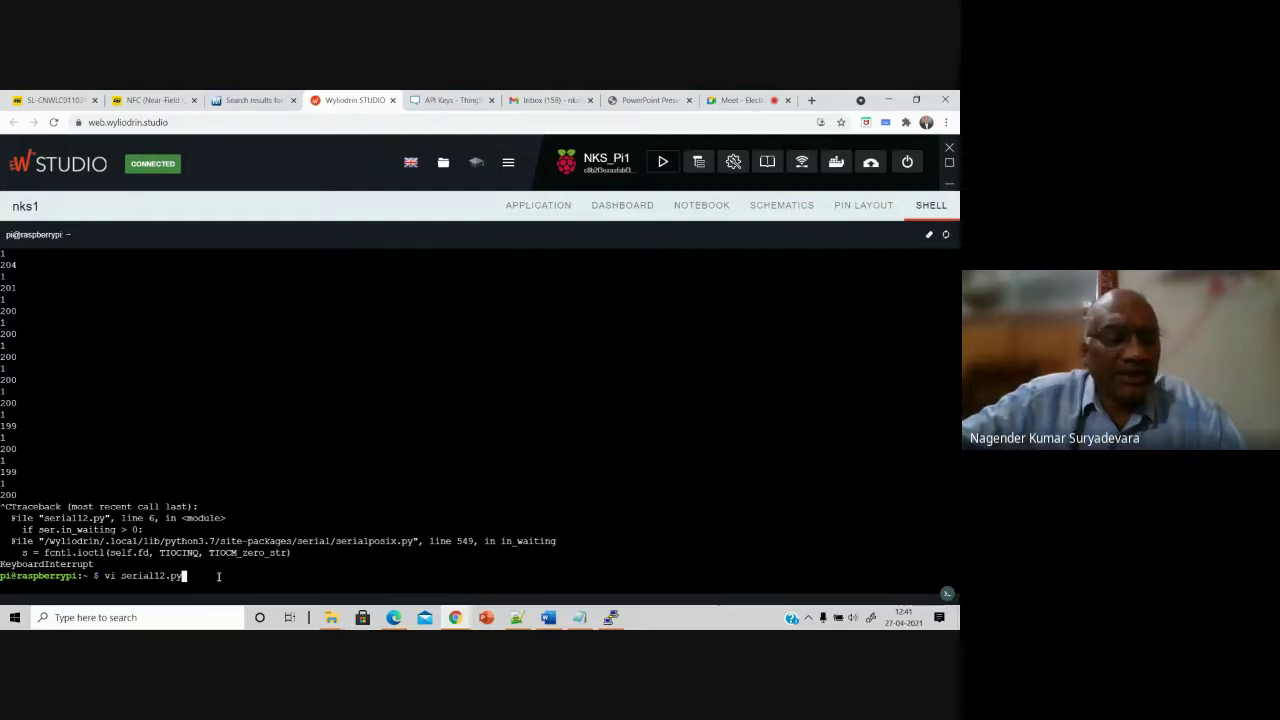
key("Left")
key("Left")
key("Left")
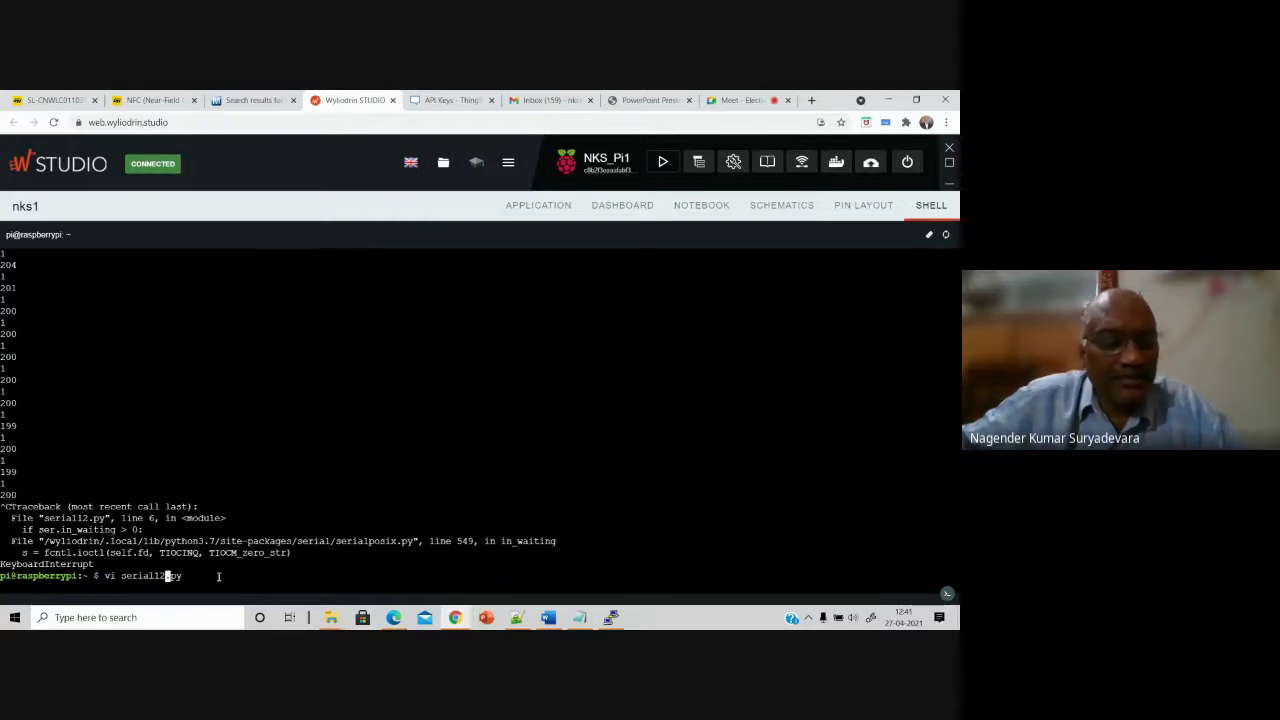
type("3")
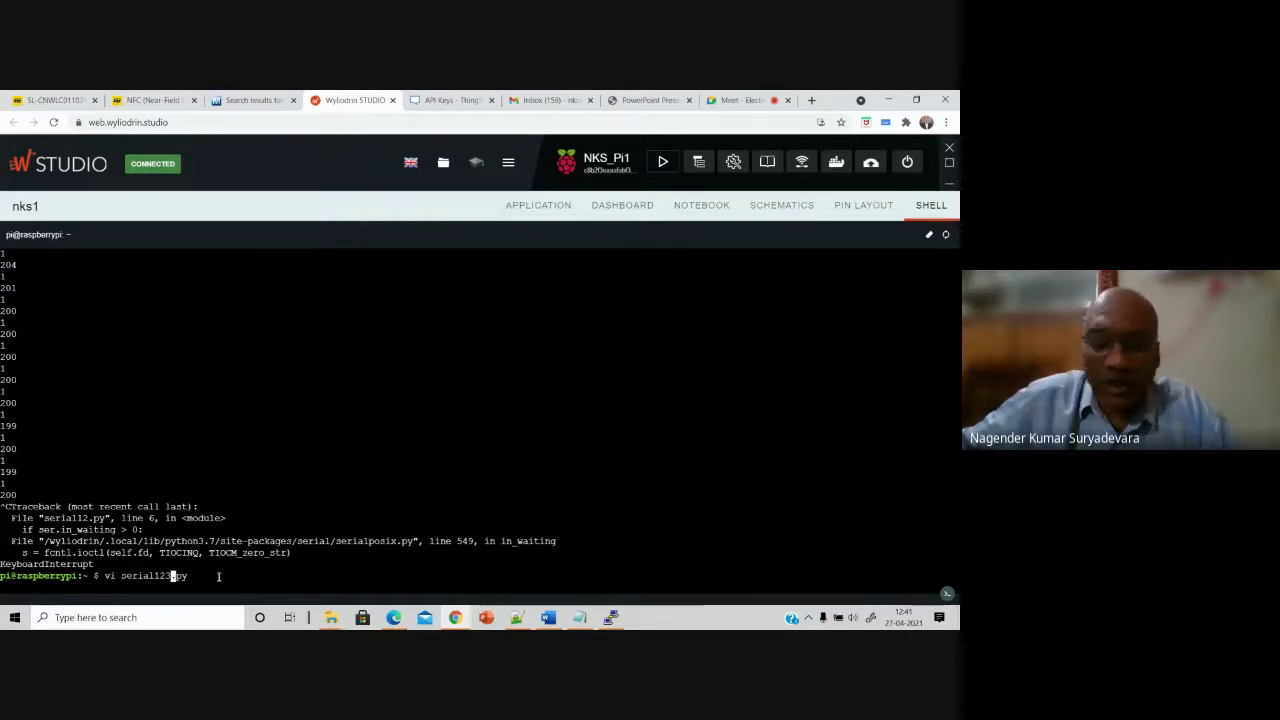
key("Right")
key("Right")
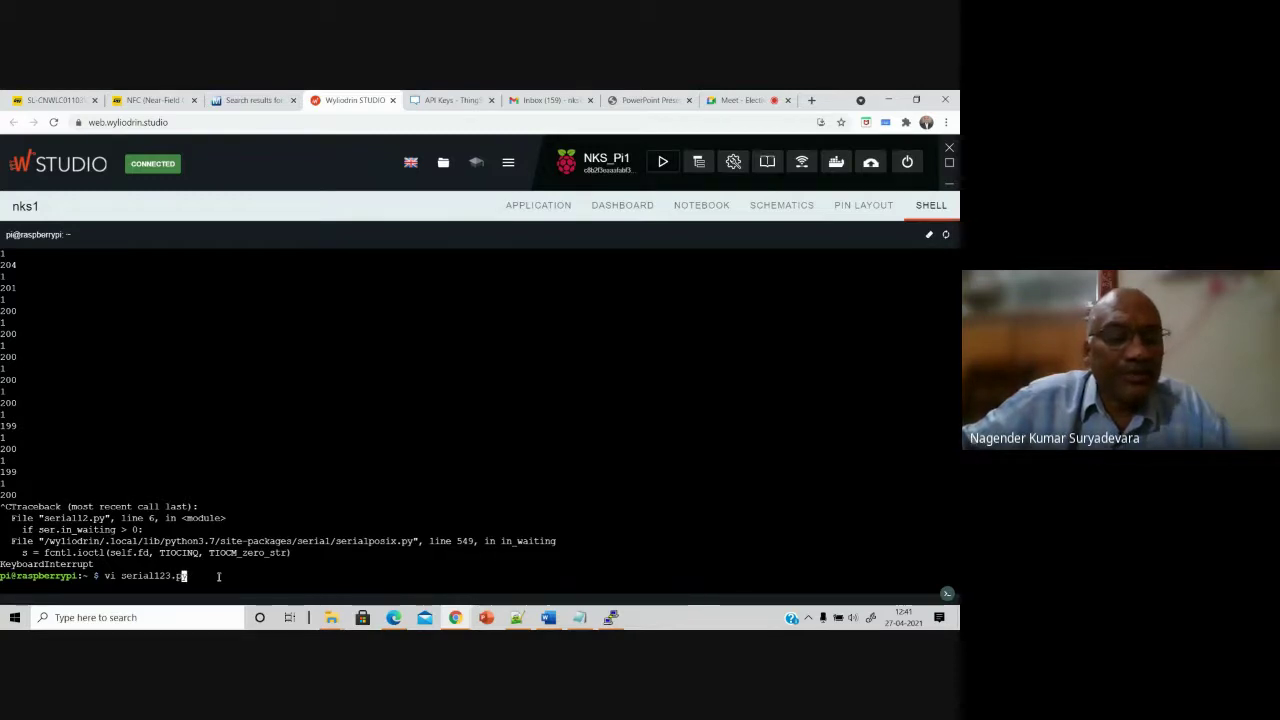
key("Right")
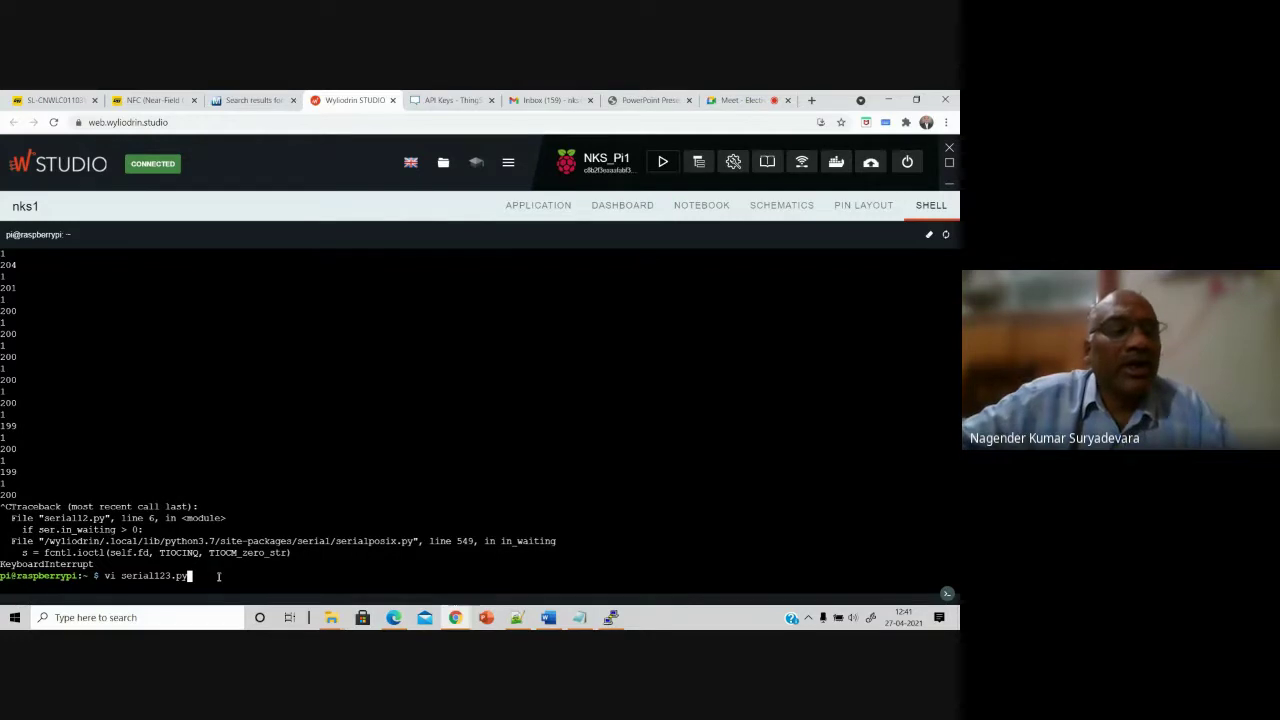
key("Return")
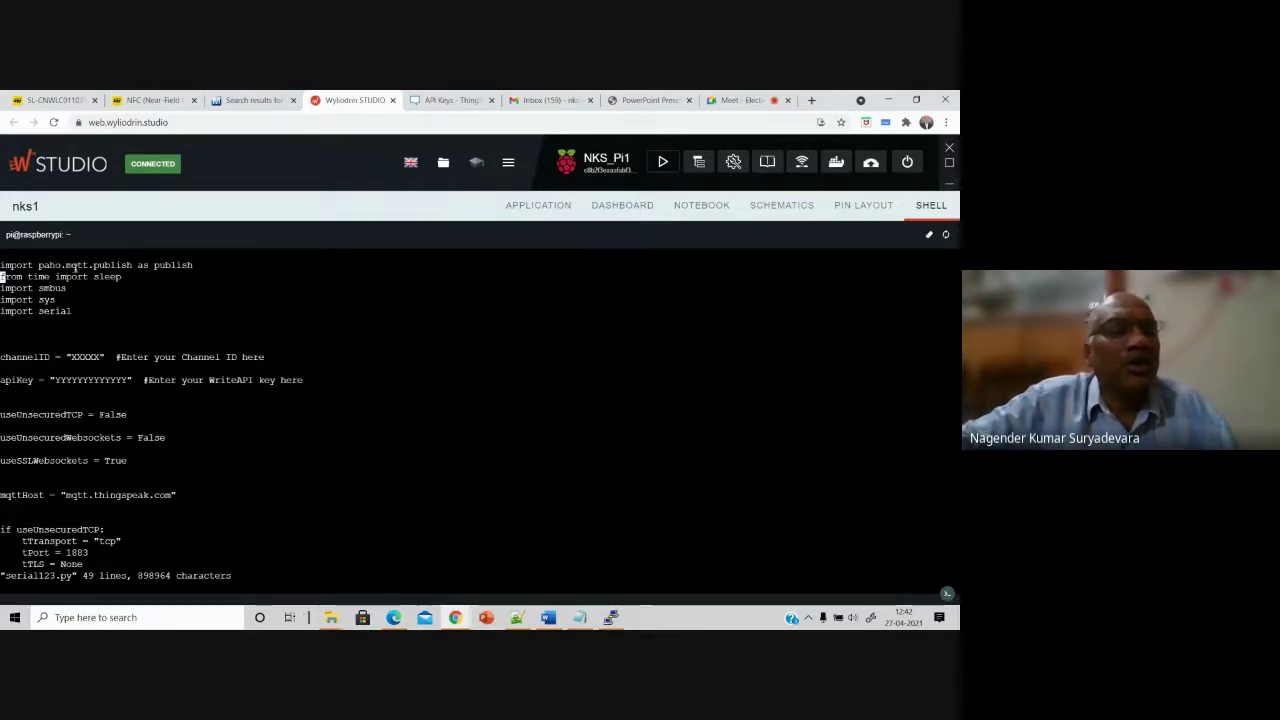
left_click_drag(62, 265, 38, 265)
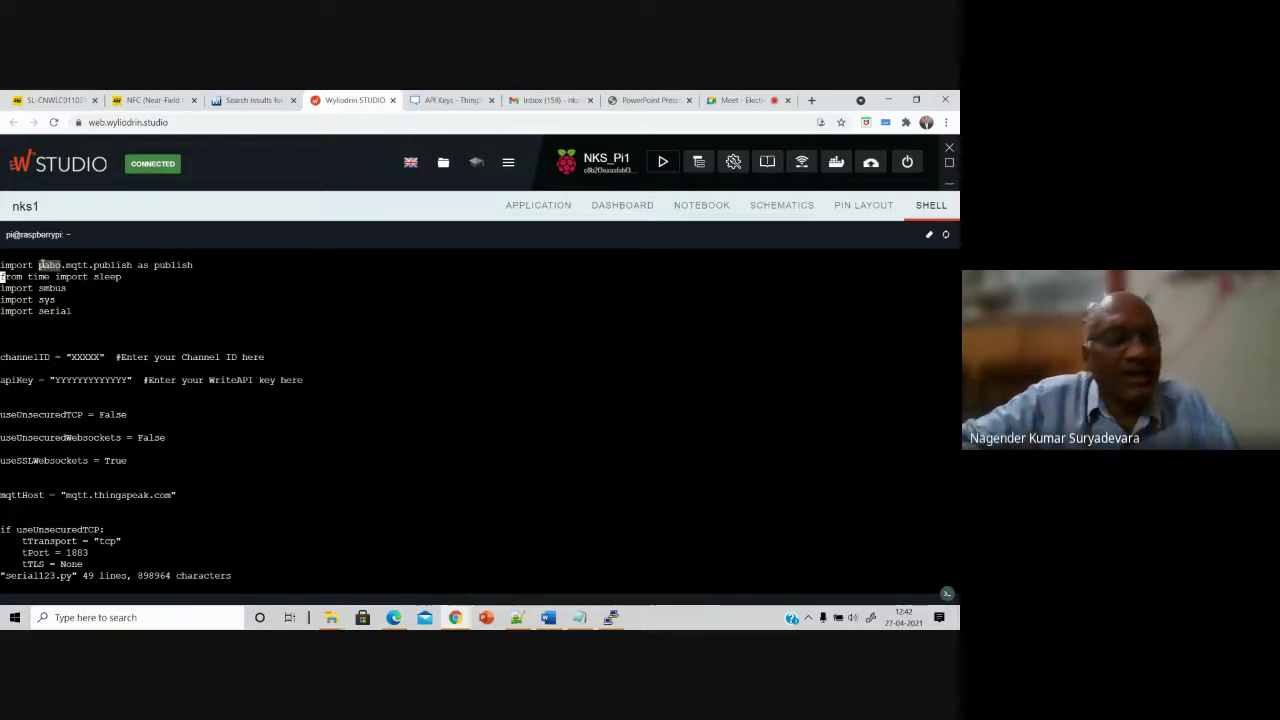
left_click(44, 265)
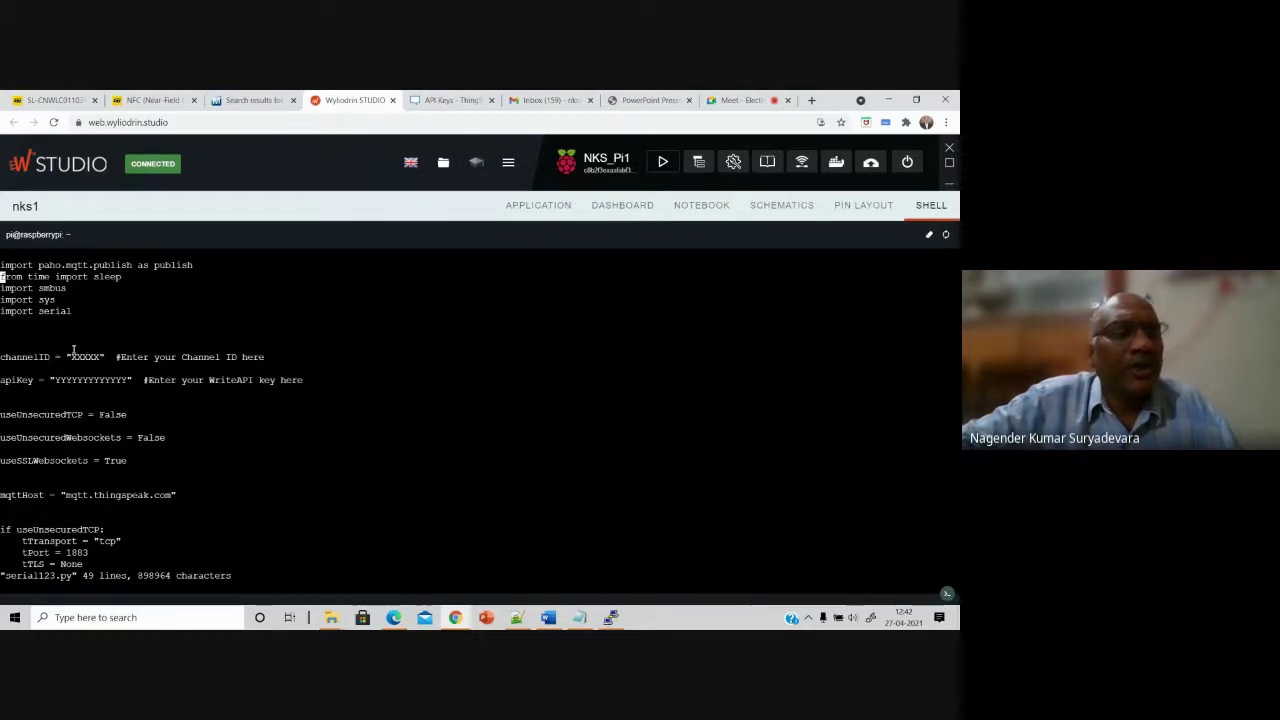
left_click_drag(71, 356, 110, 356)
left_click_drag(55, 379, 128, 380)
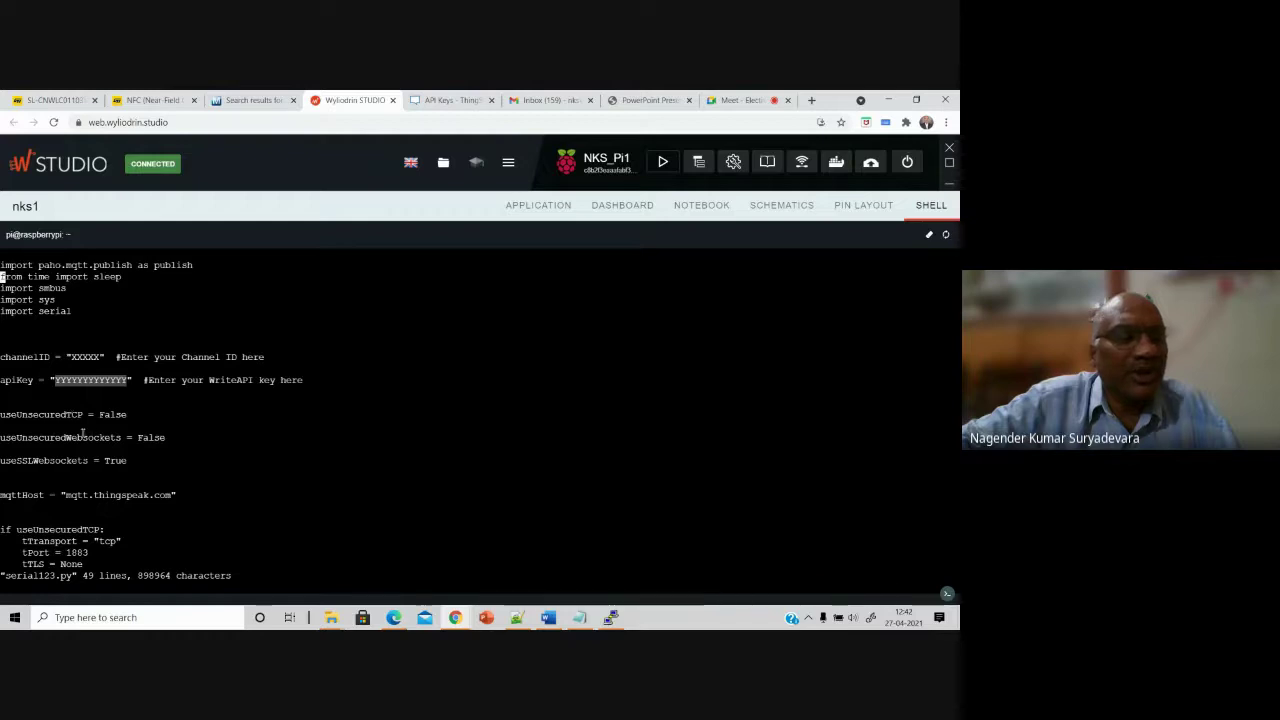
left_click(30, 461)
left_click_drag(28, 461, 18, 458)
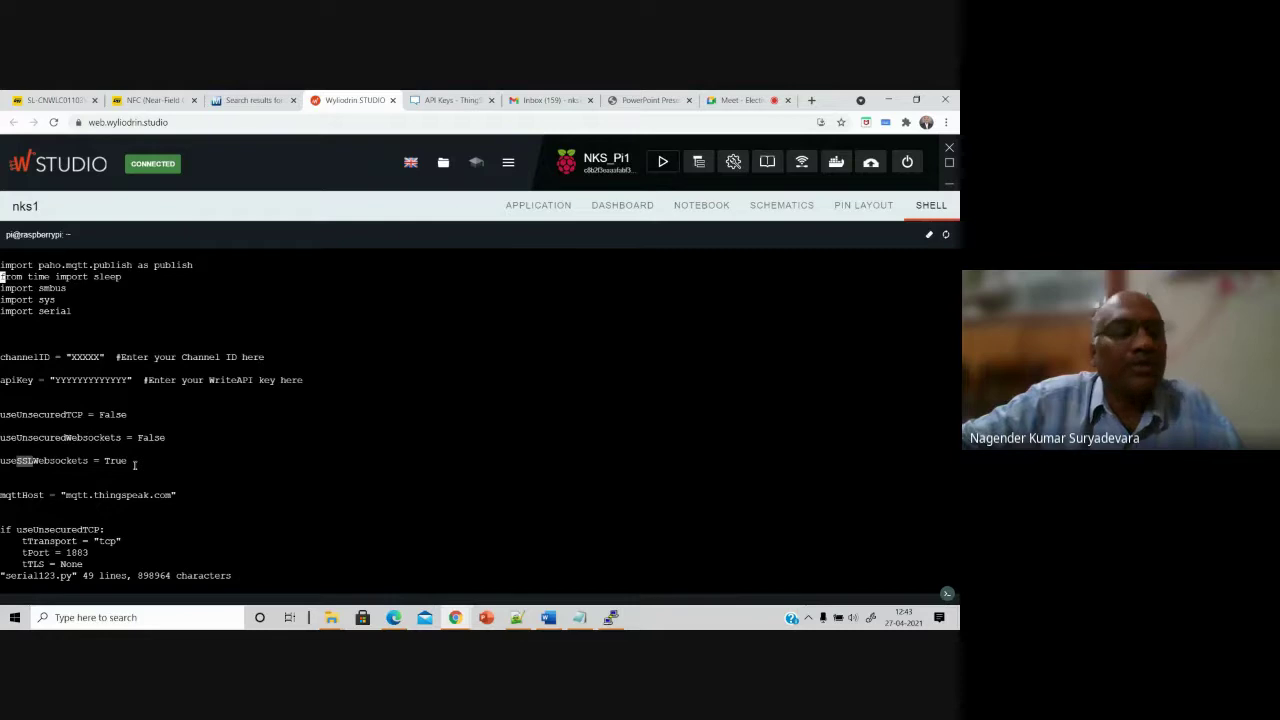
left_click(133, 460)
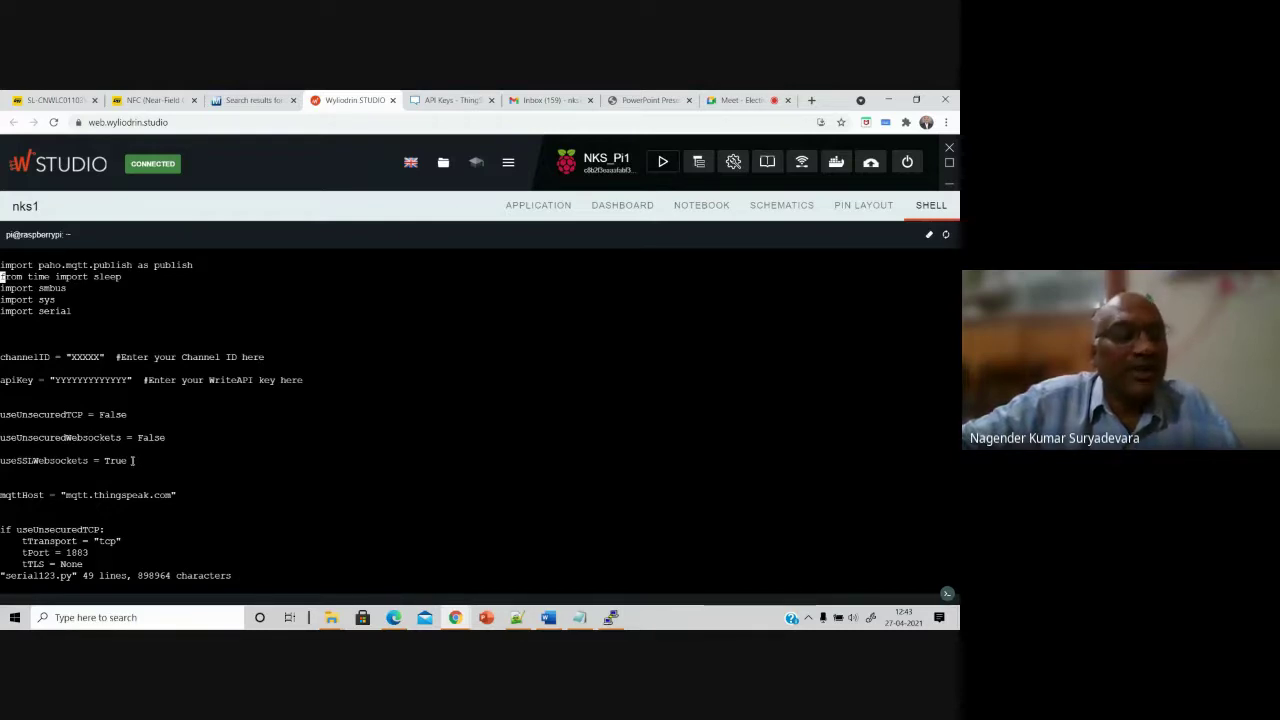
left_click_drag(131, 460, 100, 461)
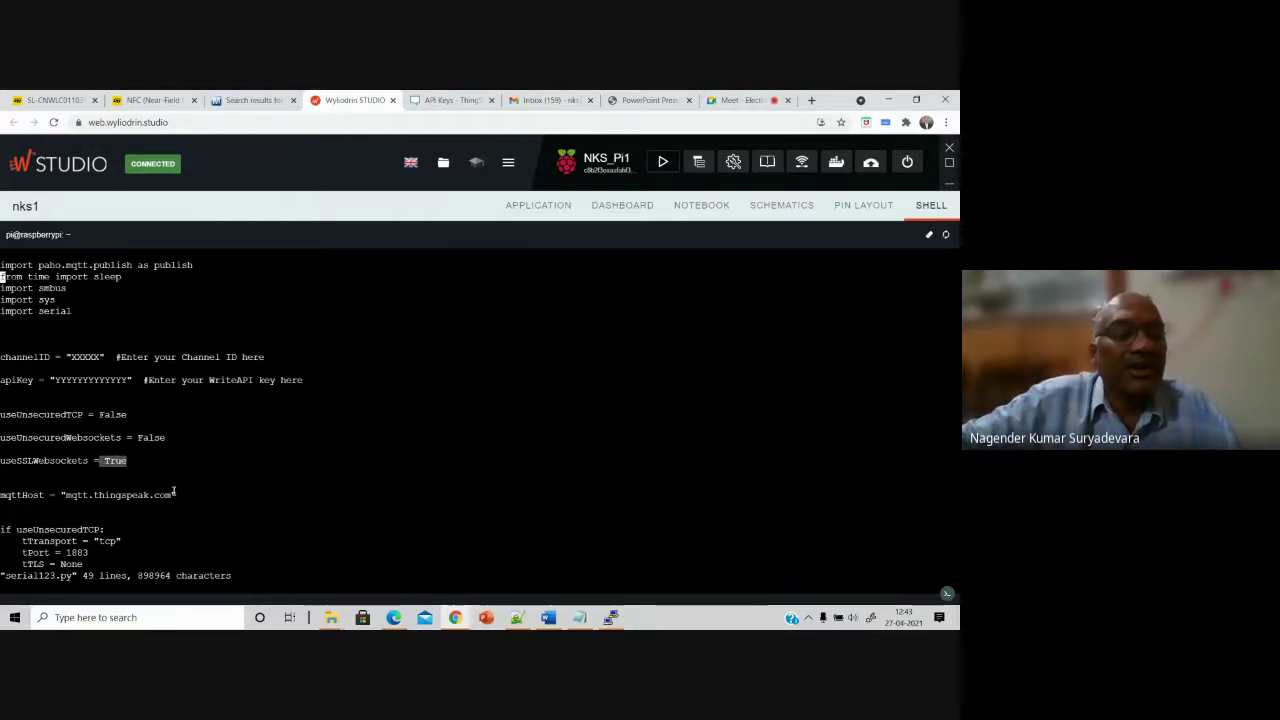
left_click(174, 494)
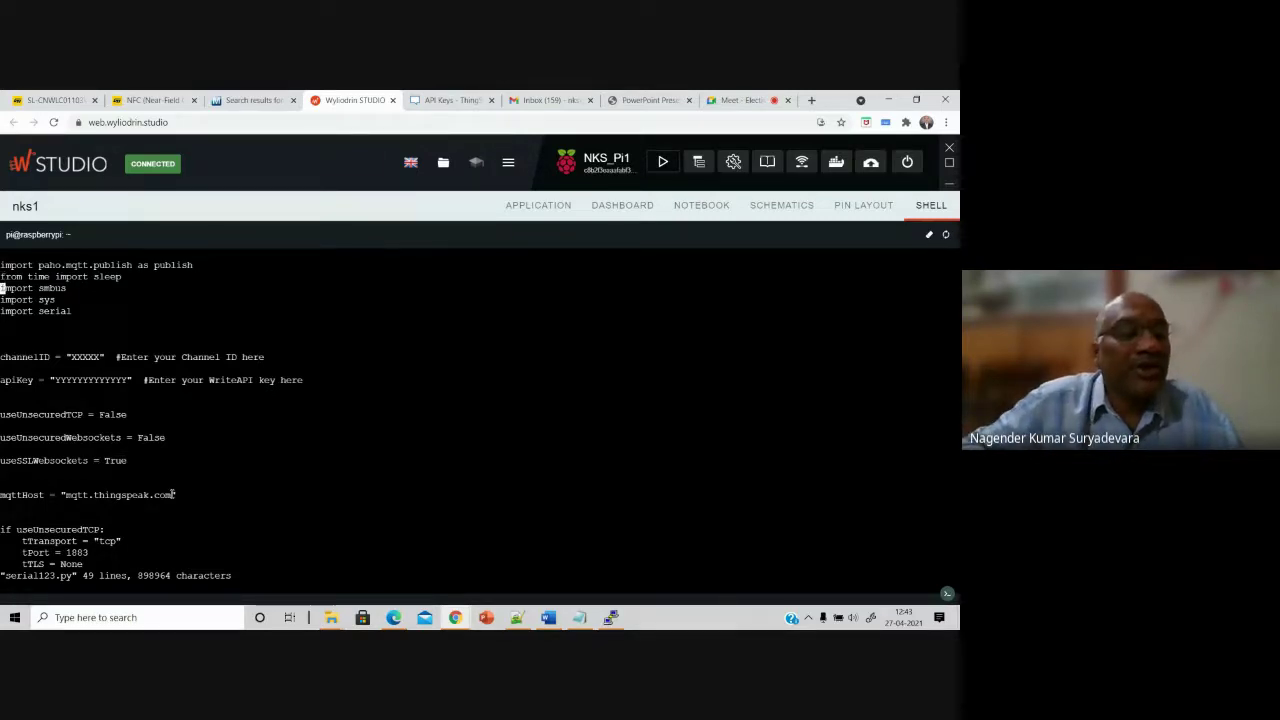
scroll(174, 494, "down", 15)
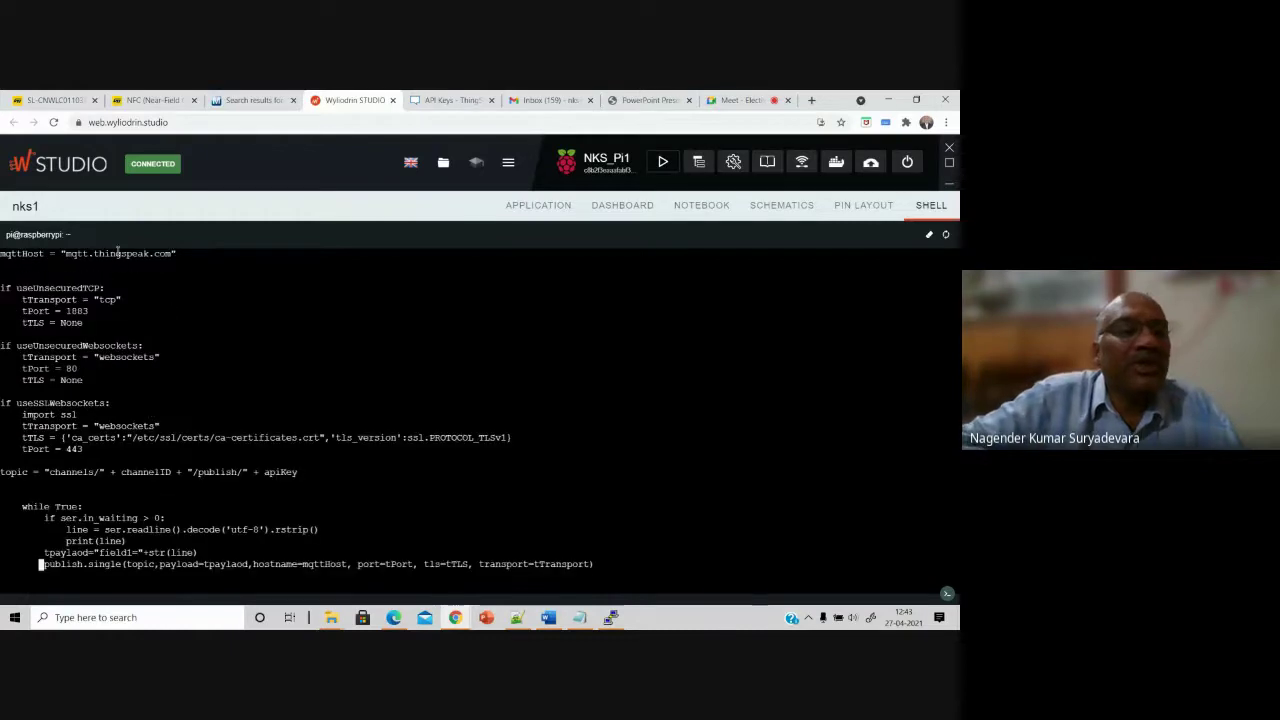
left_click_drag(179, 256, 65, 256)
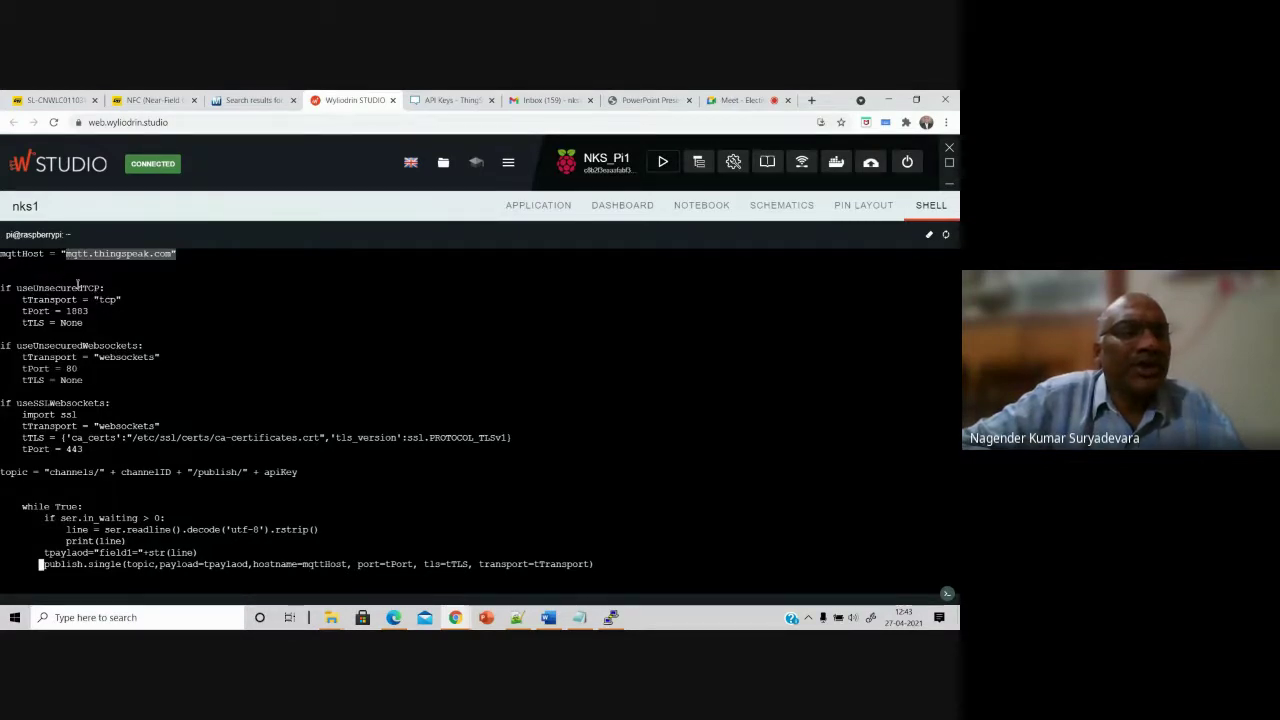
left_click(92, 313)
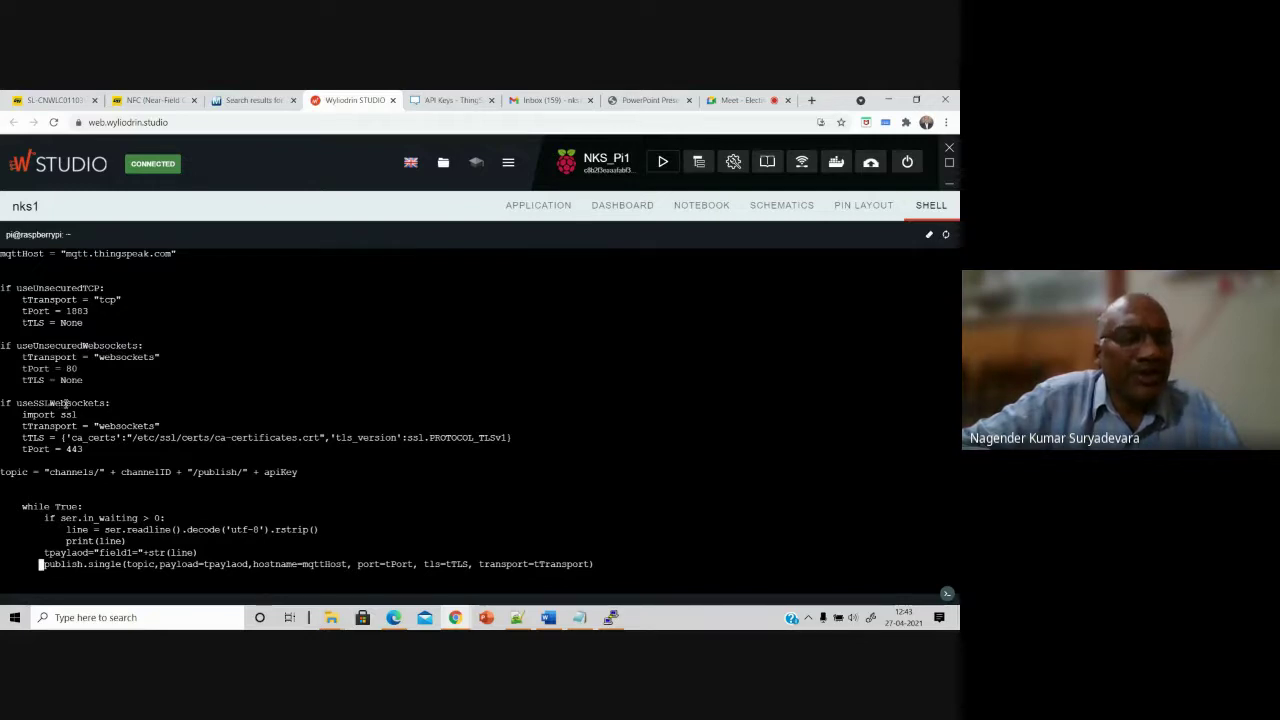
left_click_drag(75, 438, 487, 453)
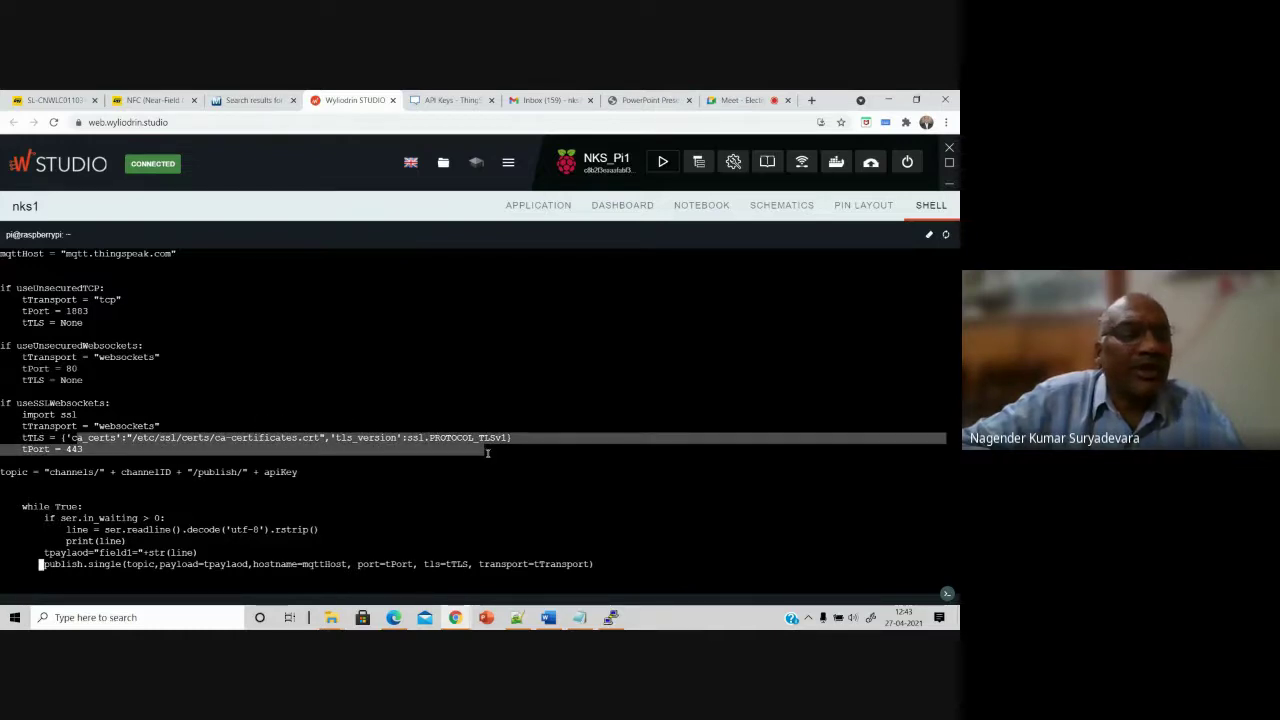
left_click(93, 456)
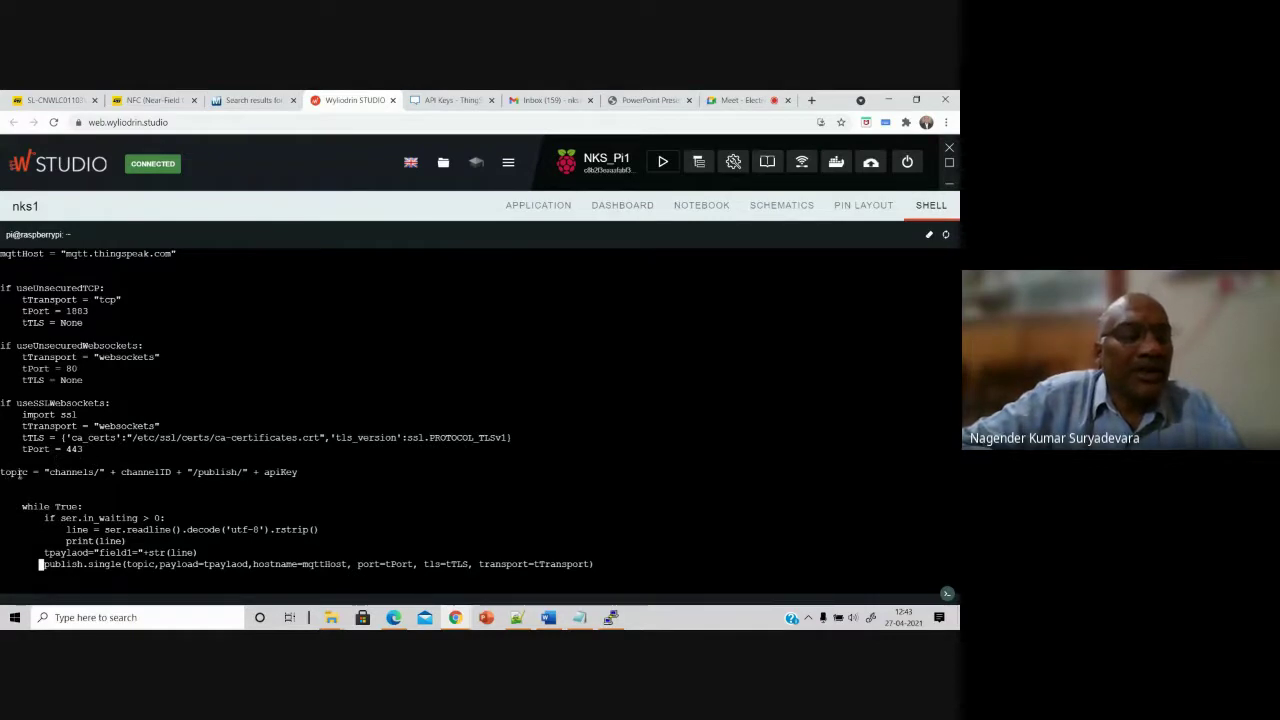
mouse_move(11, 472)
left_mouse_down()
mouse_move(28, 472)
mouse_move(1, 470)
left_mouse_up()
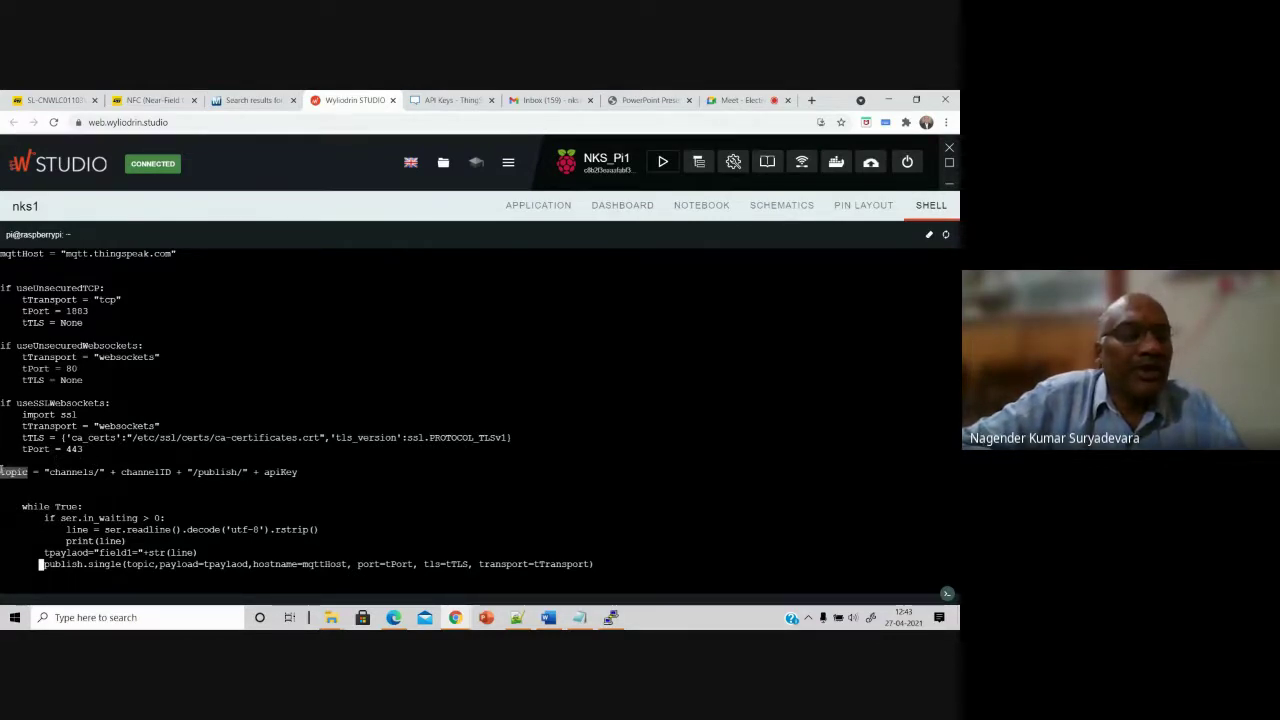
left_click_drag(44, 472, 321, 472)
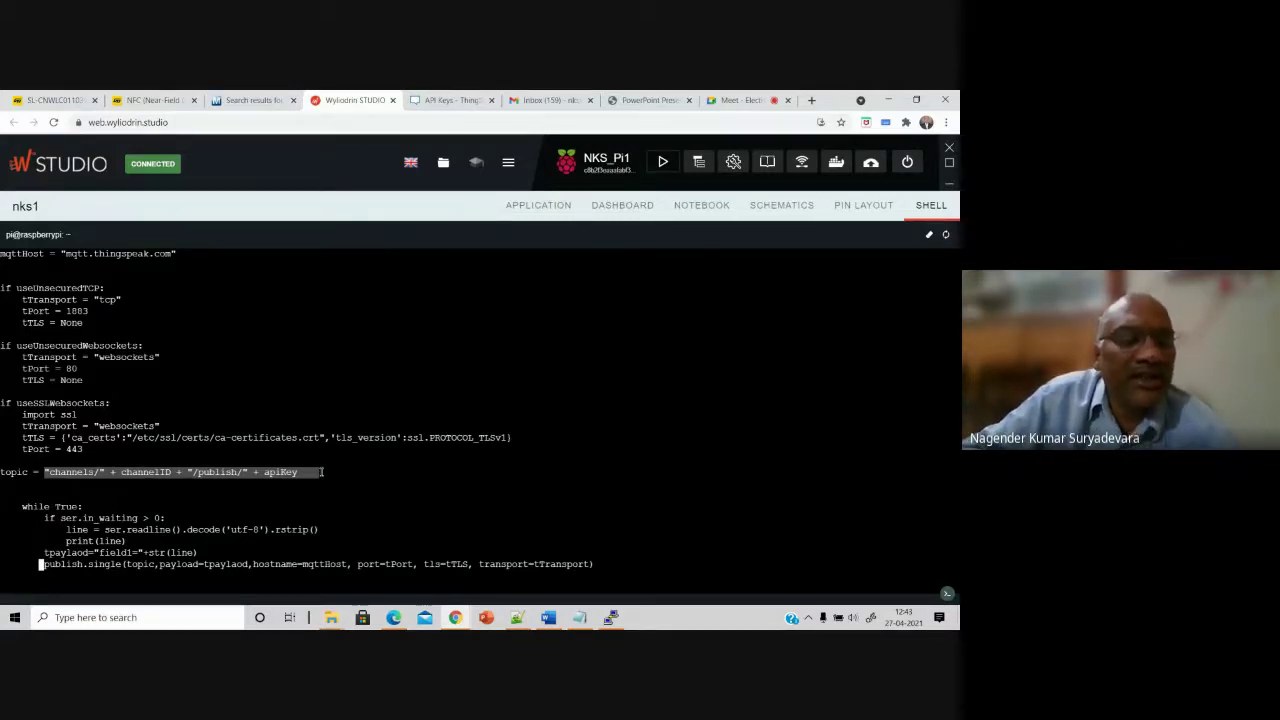
left_click(321, 472)
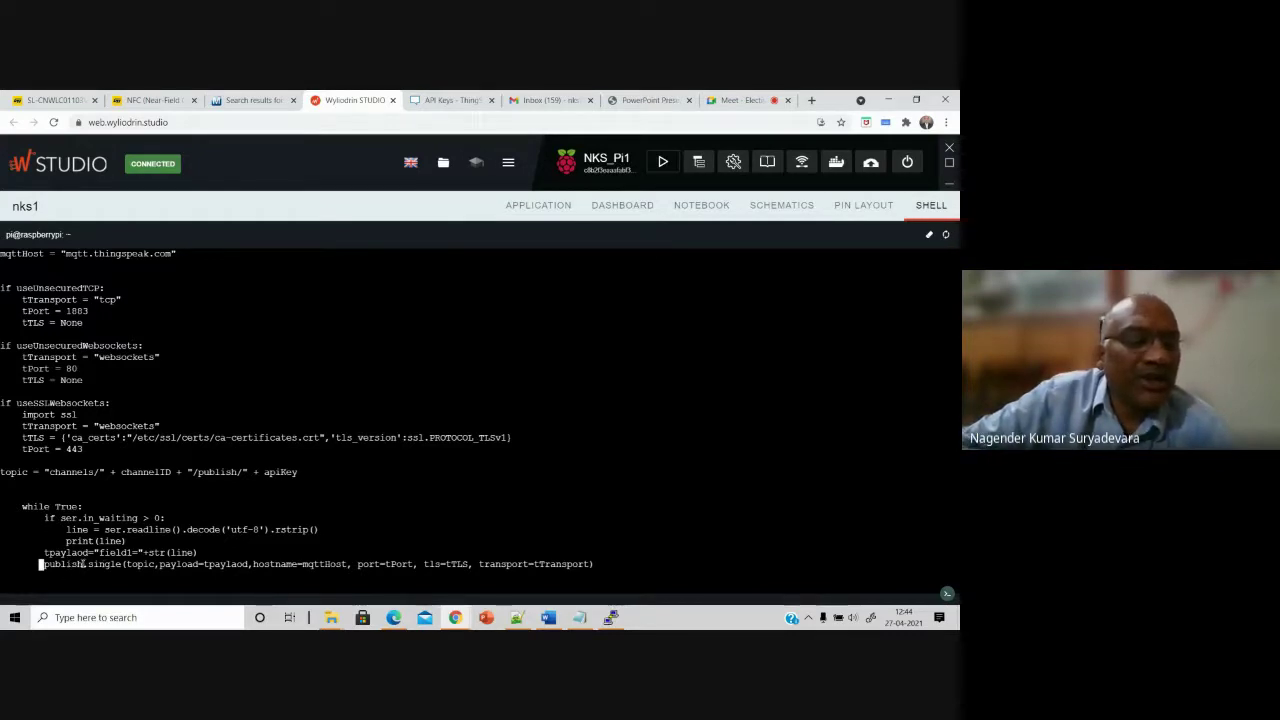
left_click_drag(83, 564, 41, 565)
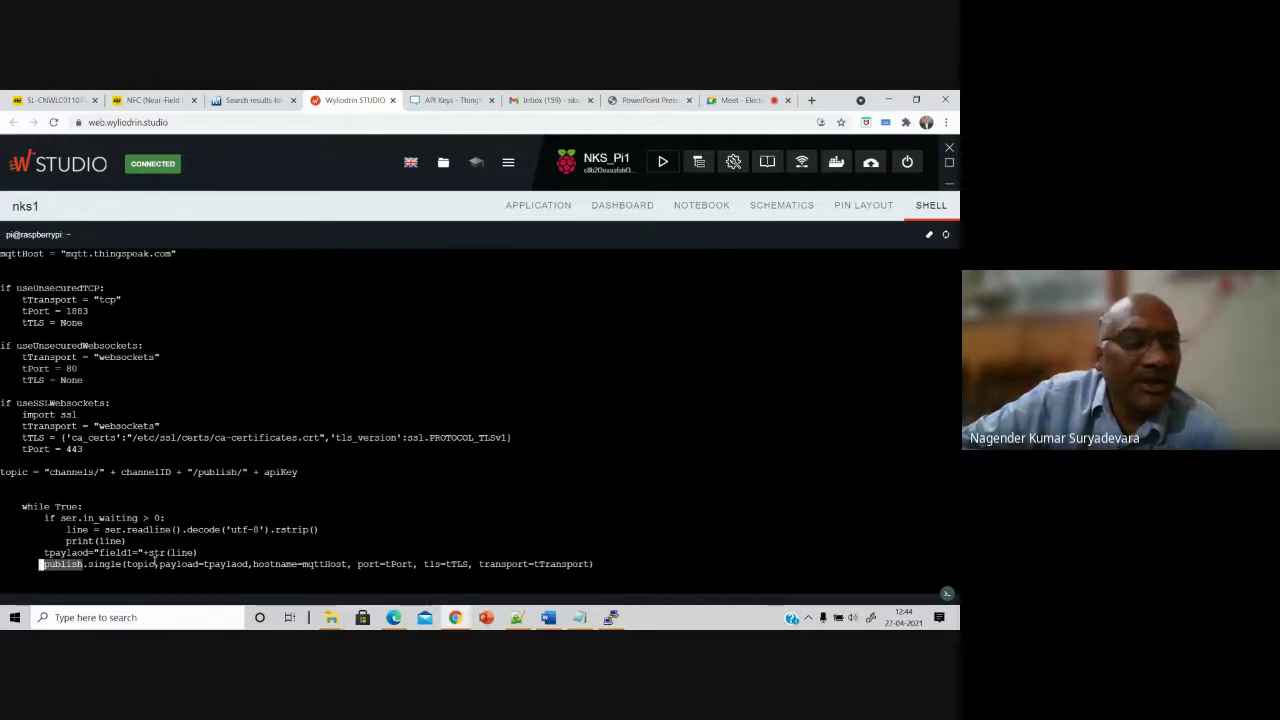
left_click_drag(155, 564, 117, 564)
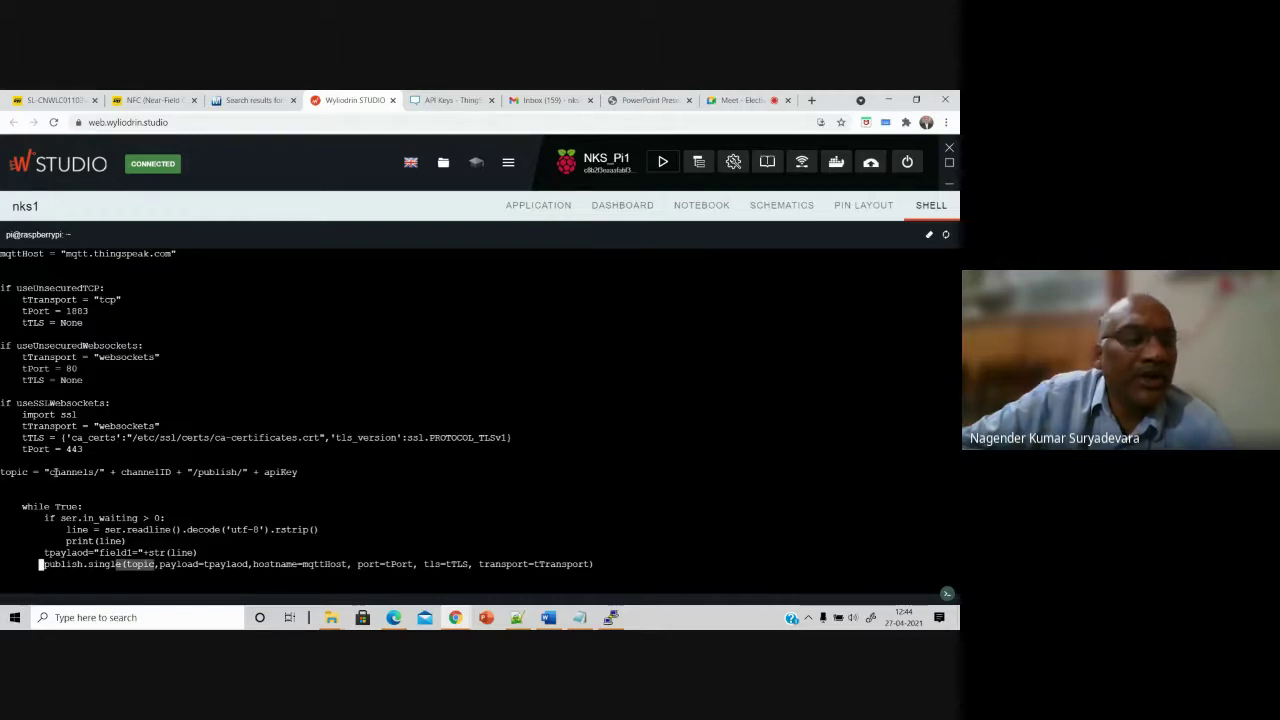
left_click_drag(52, 471, 176, 468)
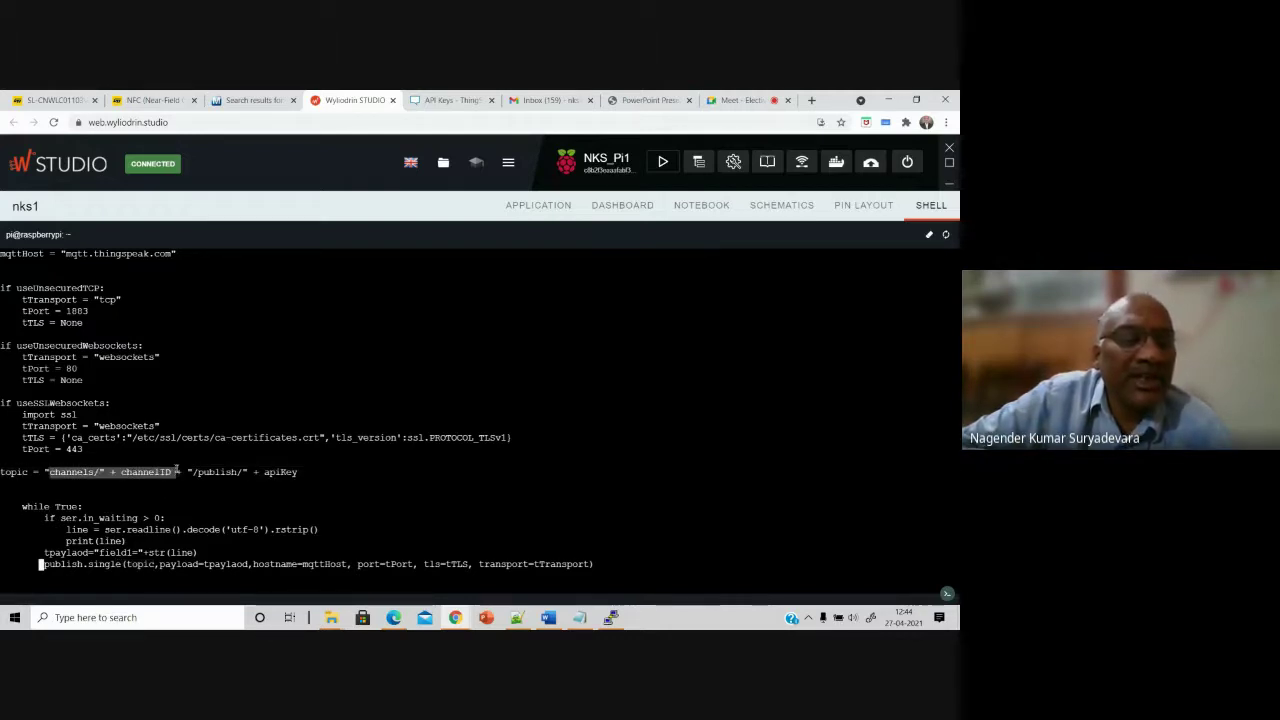
left_click(453, 100)
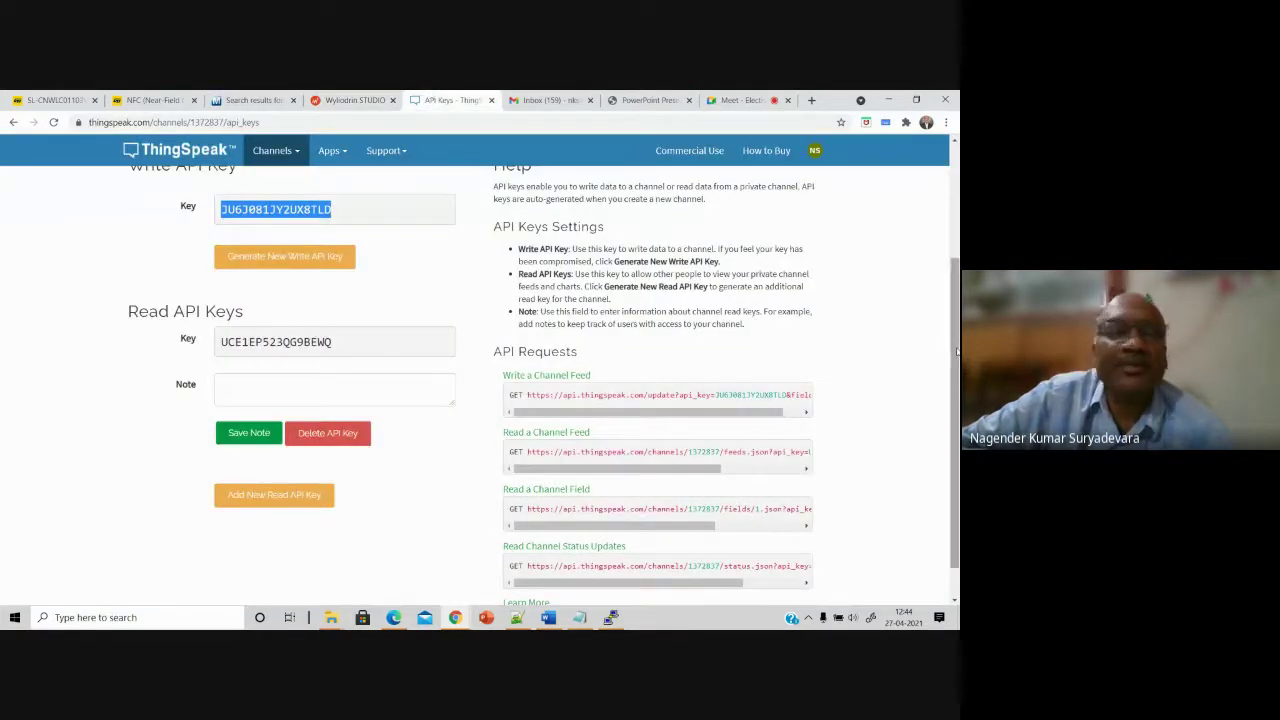
scroll(957, 352, "up", 2)
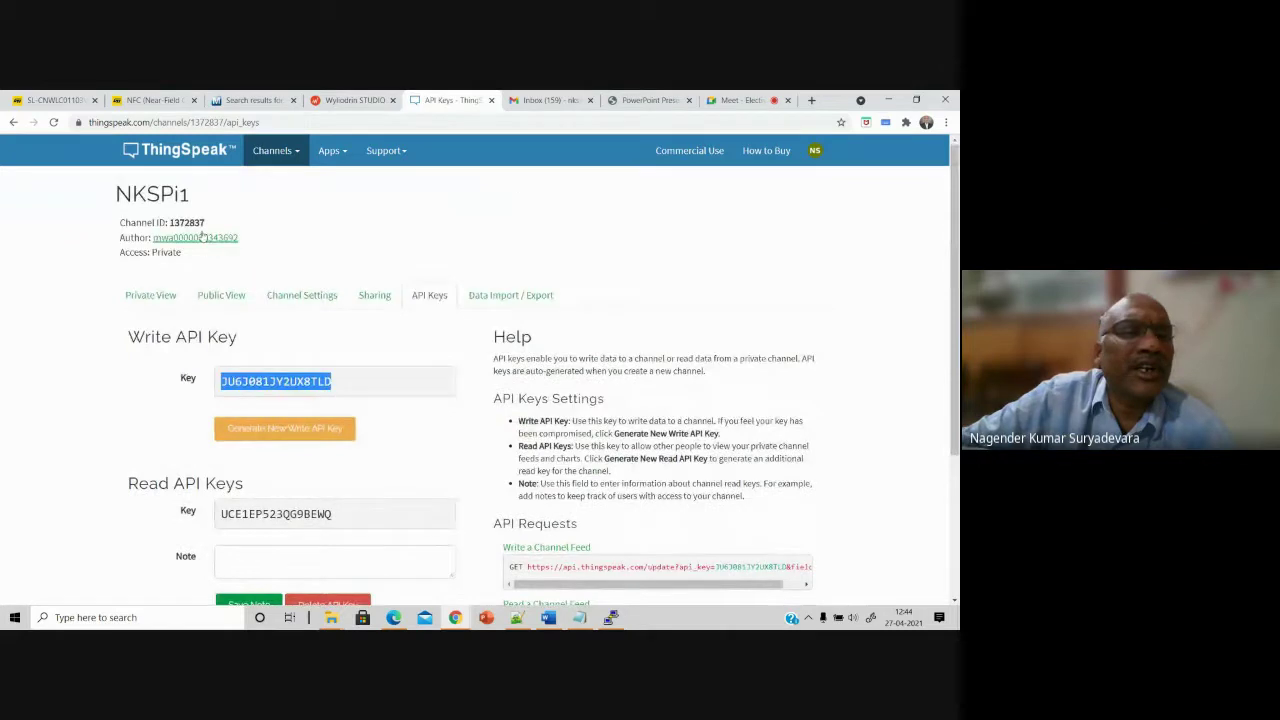
left_click_drag(207, 224, 174, 223)
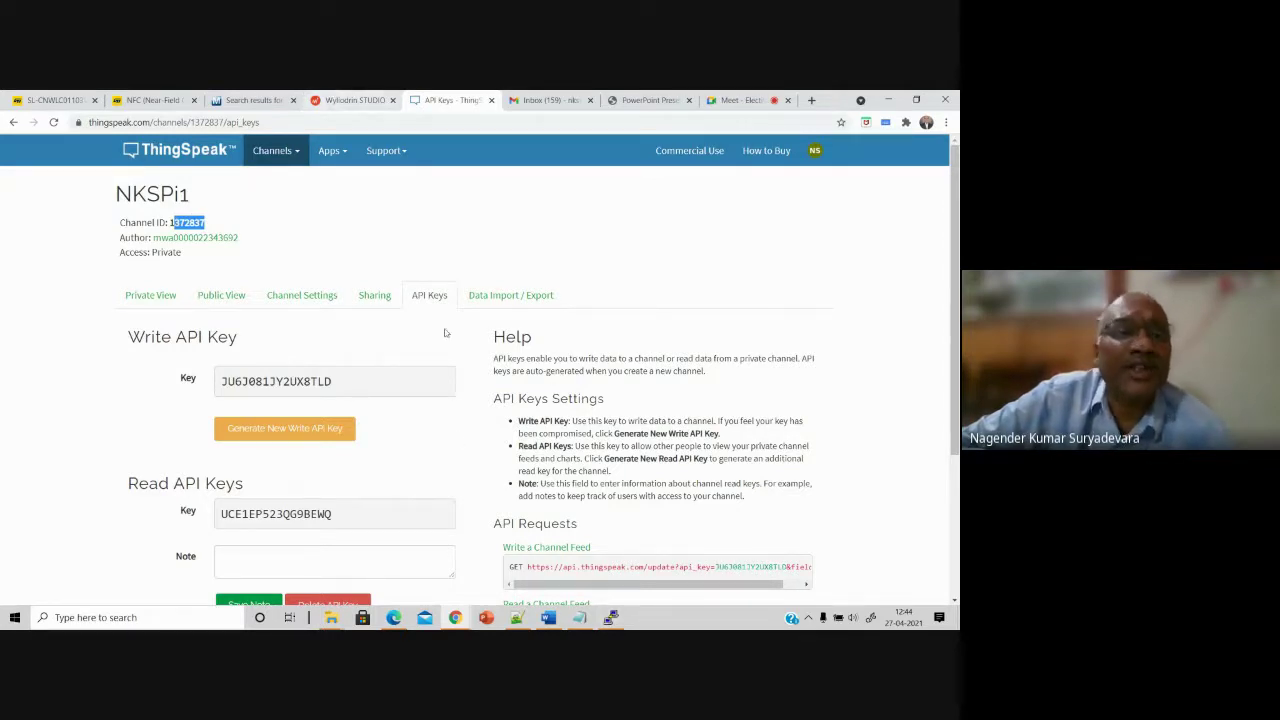
left_click(335, 100)
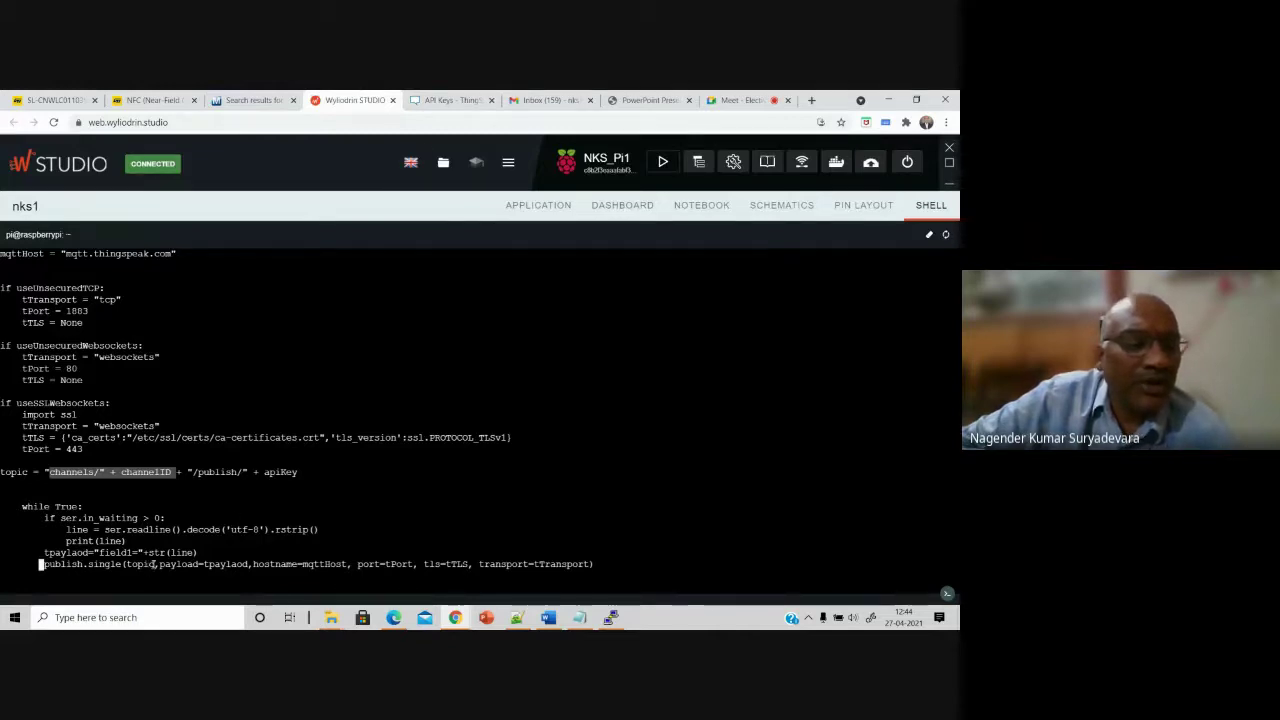
left_click_drag(155, 564, 117, 566)
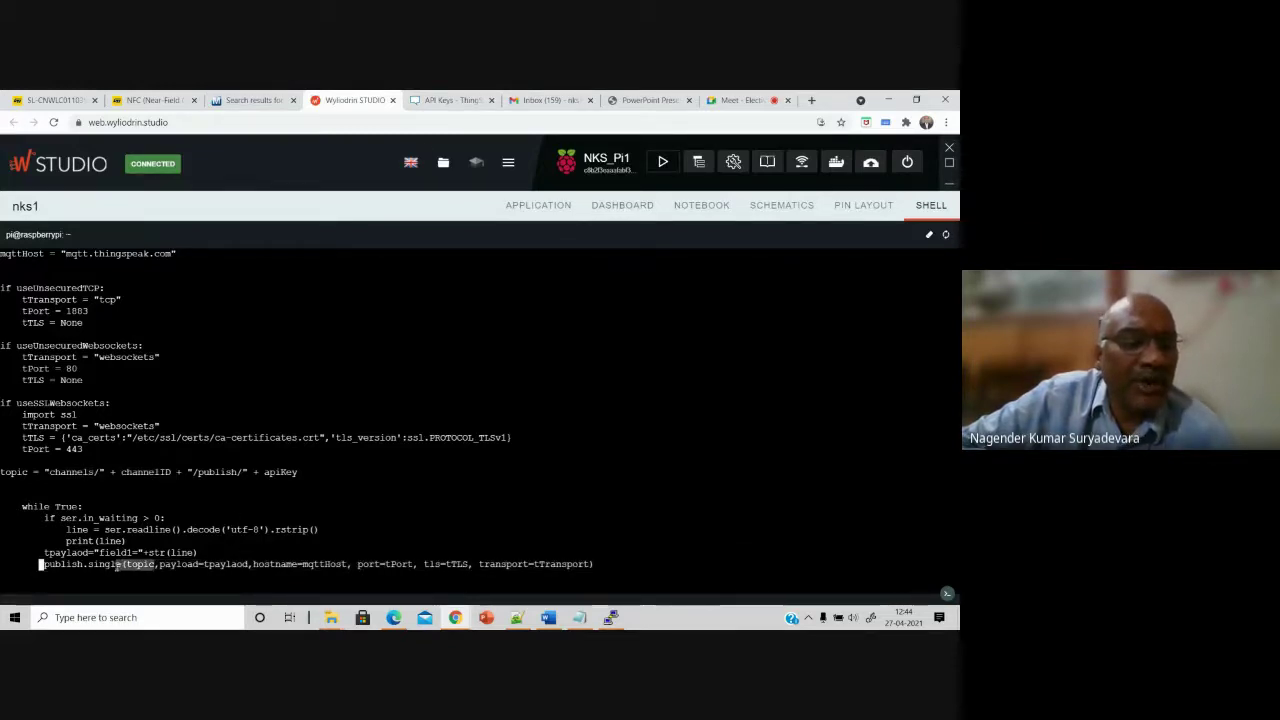
left_click(222, 566)
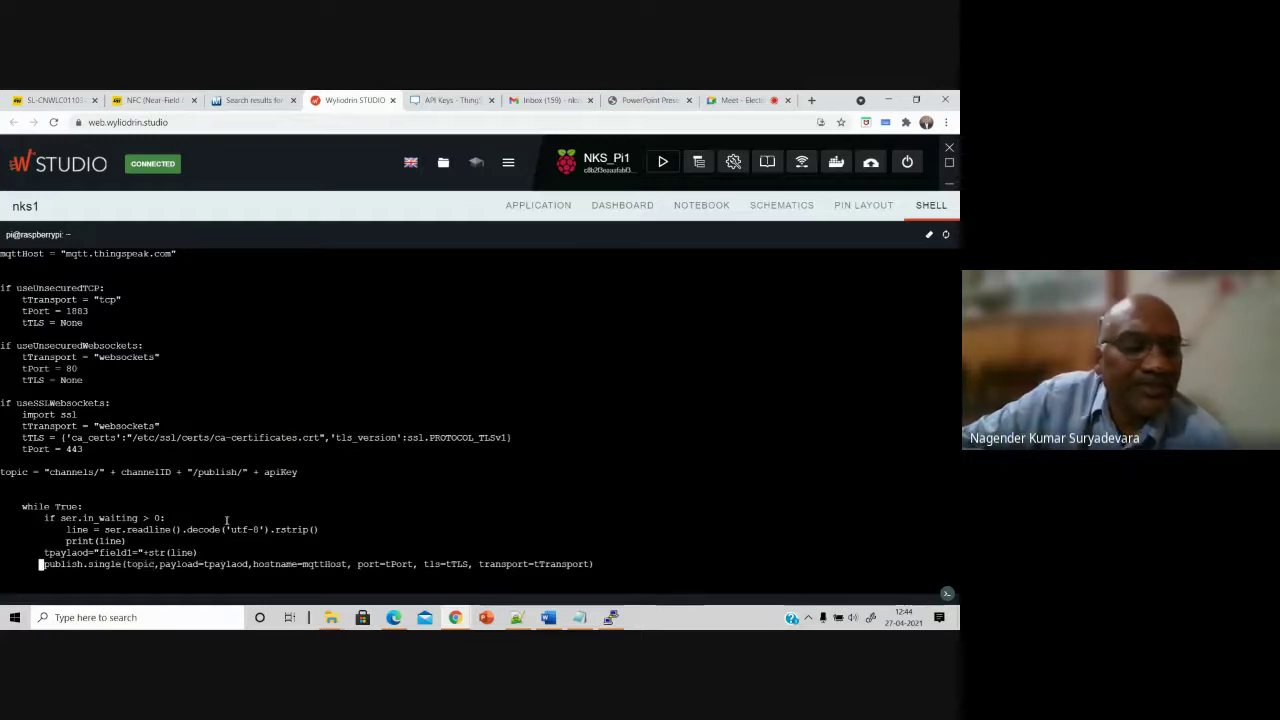
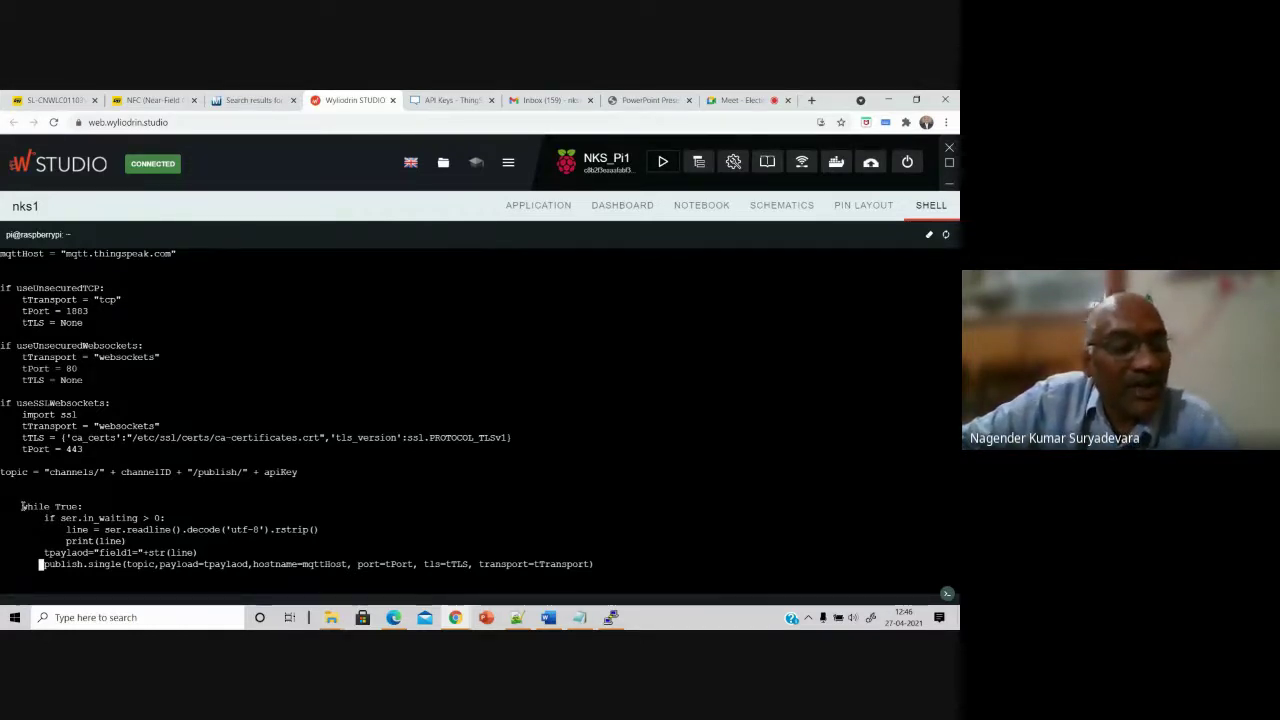
Highlight the script's publishing while loop and the 'topic' word in publish.single, then go to ThingSpeak API Keys
left_click_drag(21, 506, 650, 568)
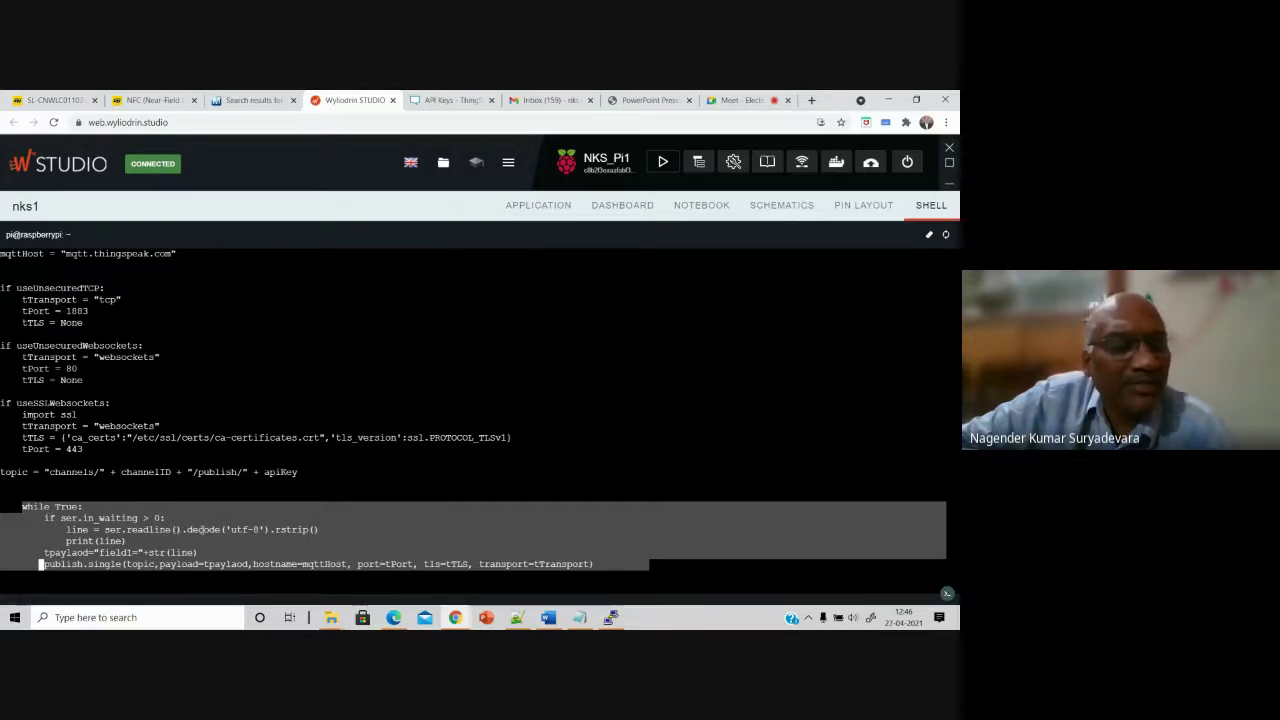
left_click(66, 490)
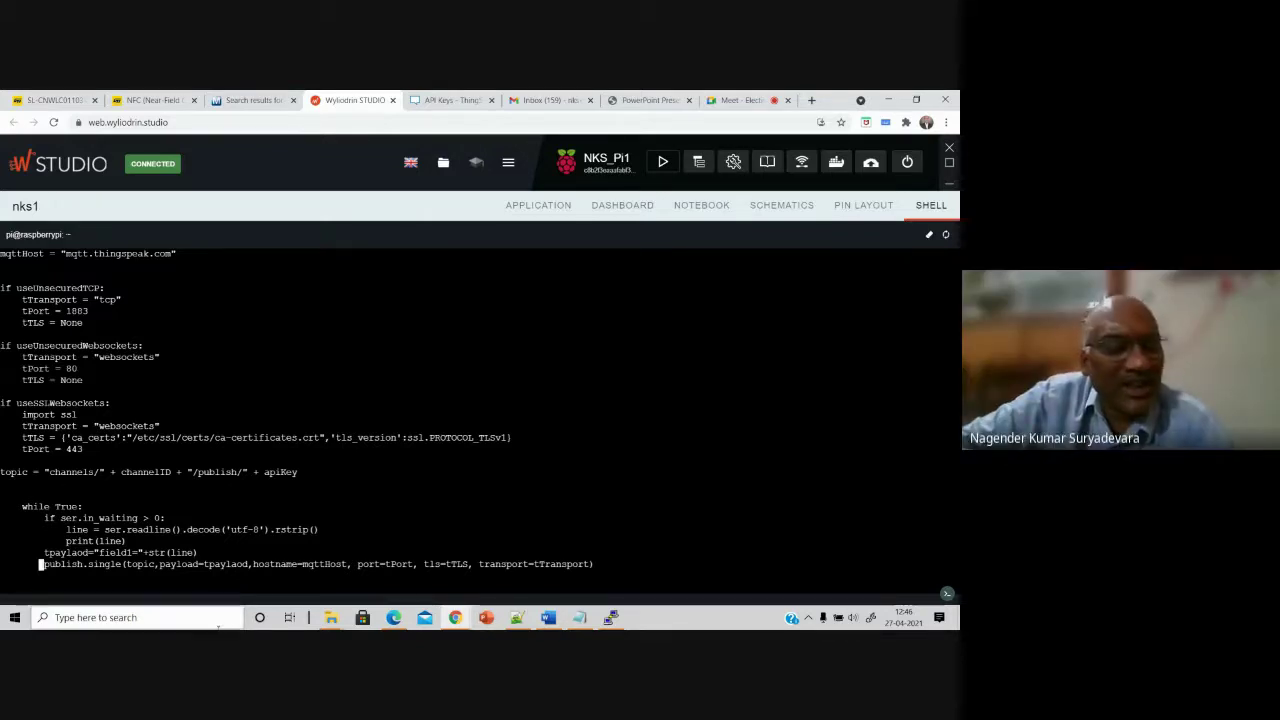
double_click(152, 564)
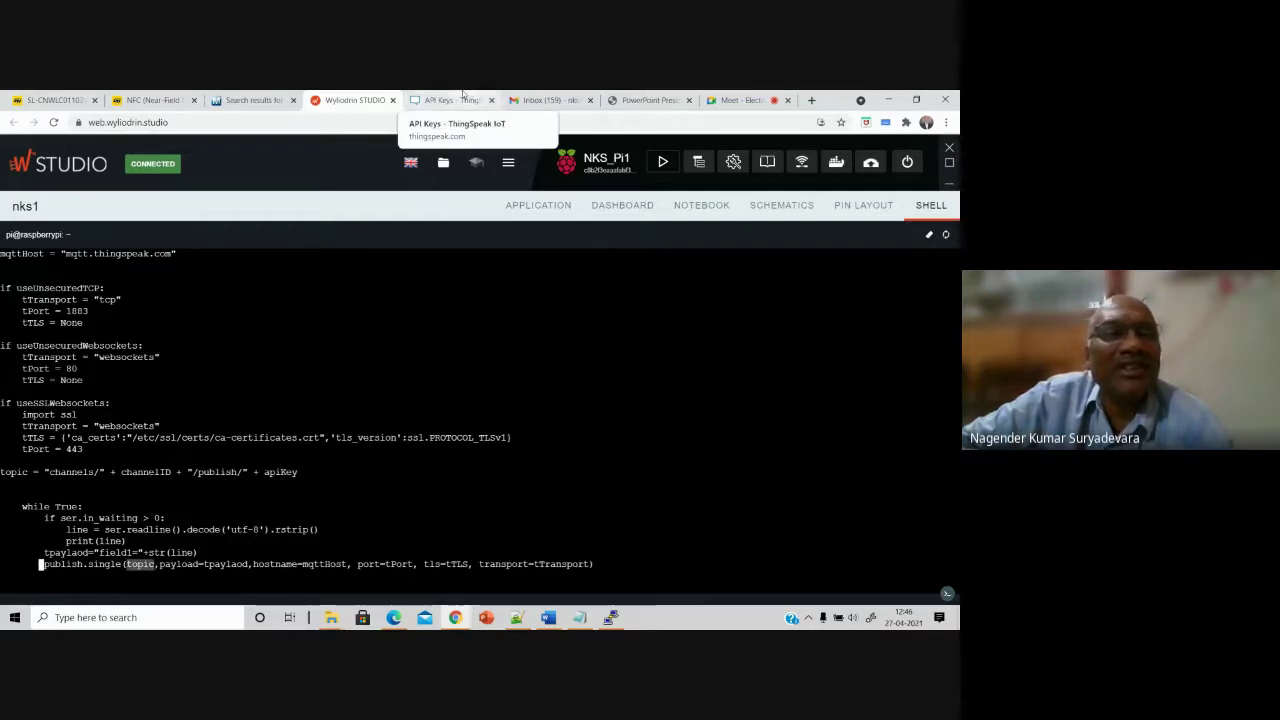
left_click(462, 100)
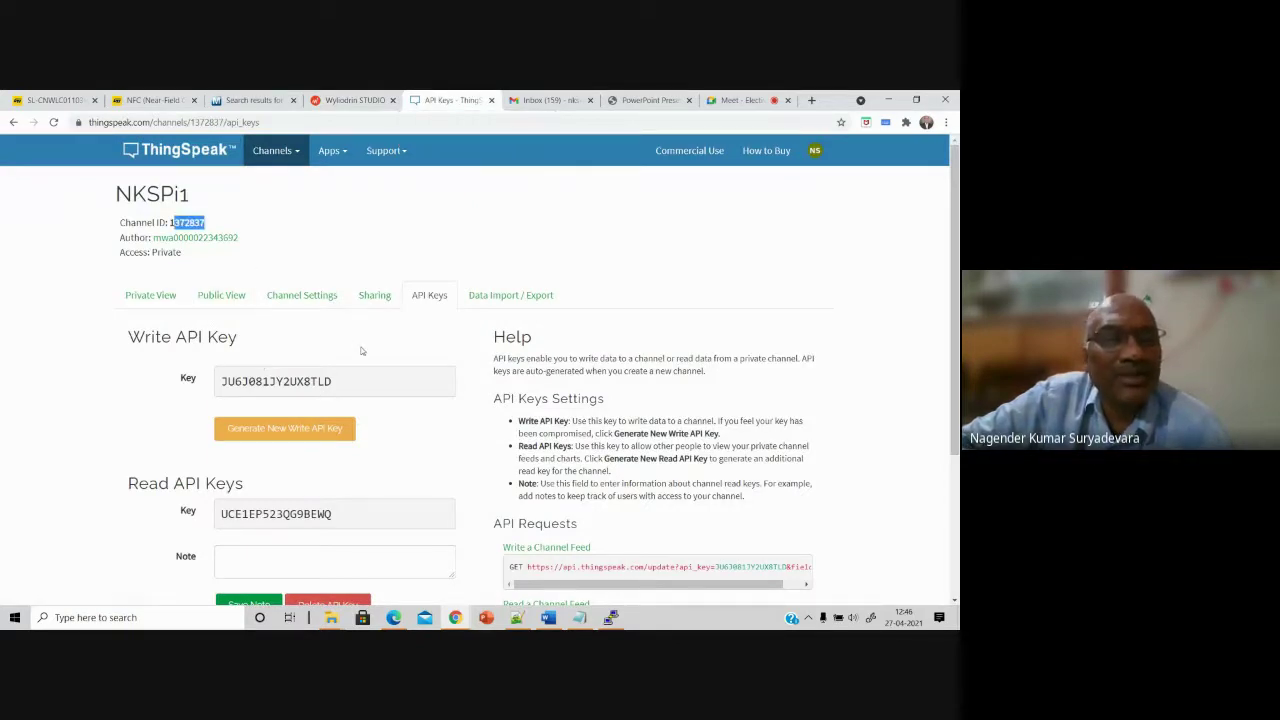
Show the NKSPi1 channel's Private View, highlight its Channel ID, then return to Wyliodrin STUDIO
left_click(152, 298)
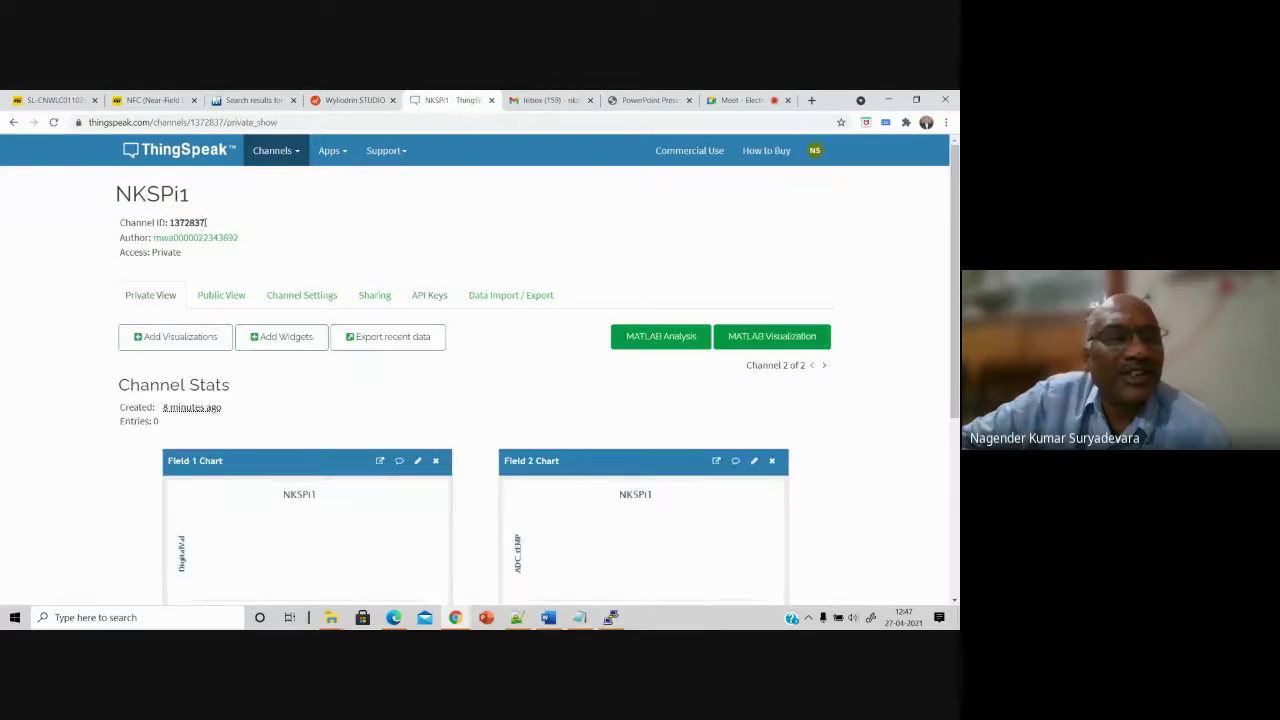
left_click_drag(206, 222, 169, 222)
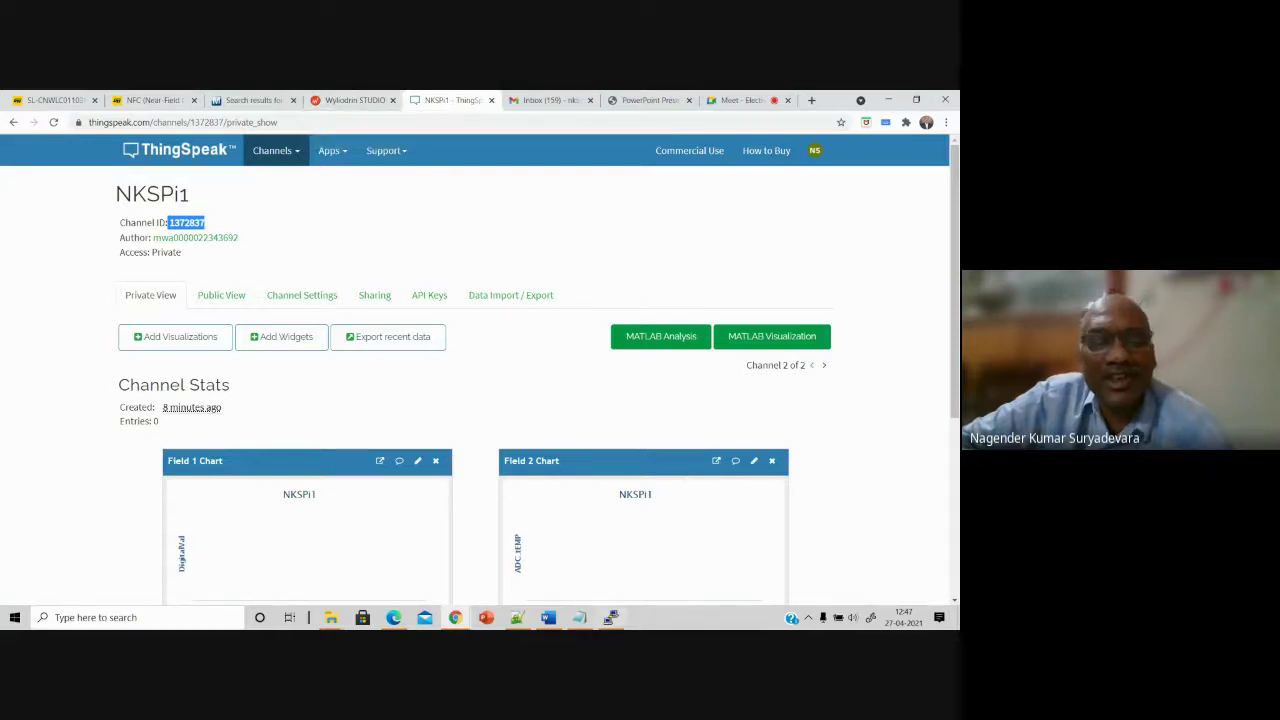
left_click(356, 96)
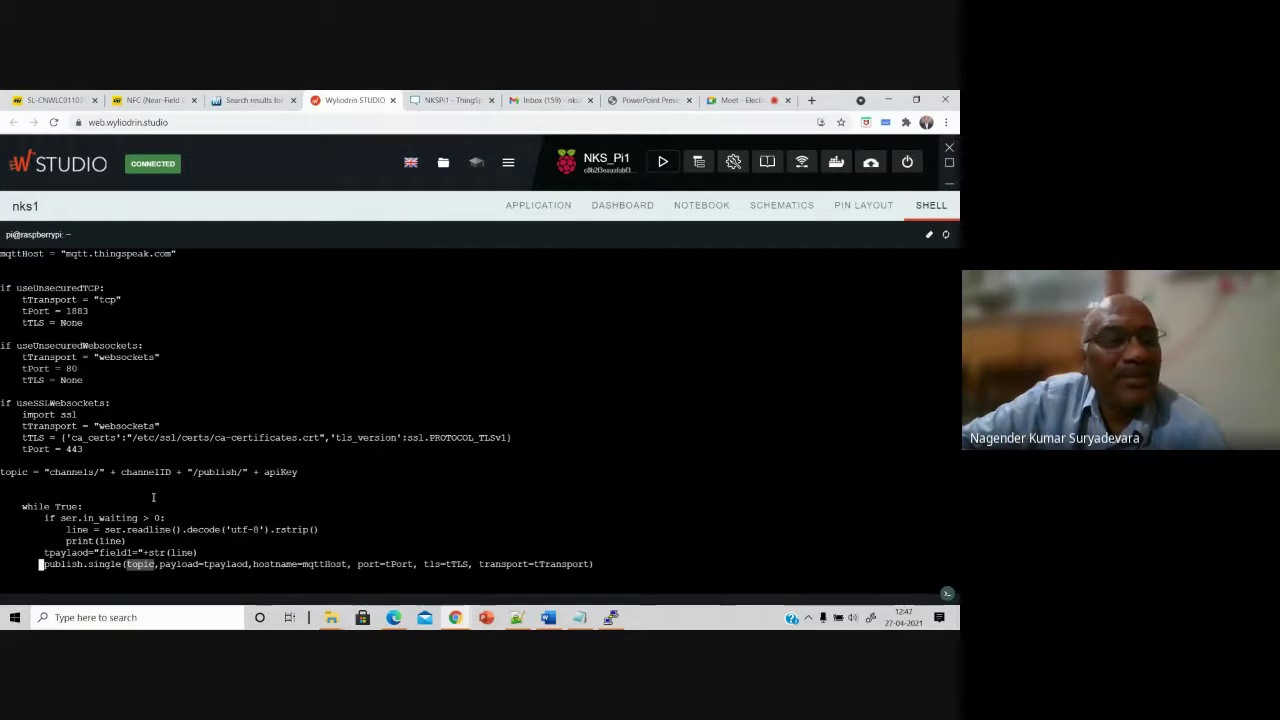
Quit serial123.py in vi without saving using :q!
left_click(59, 489)
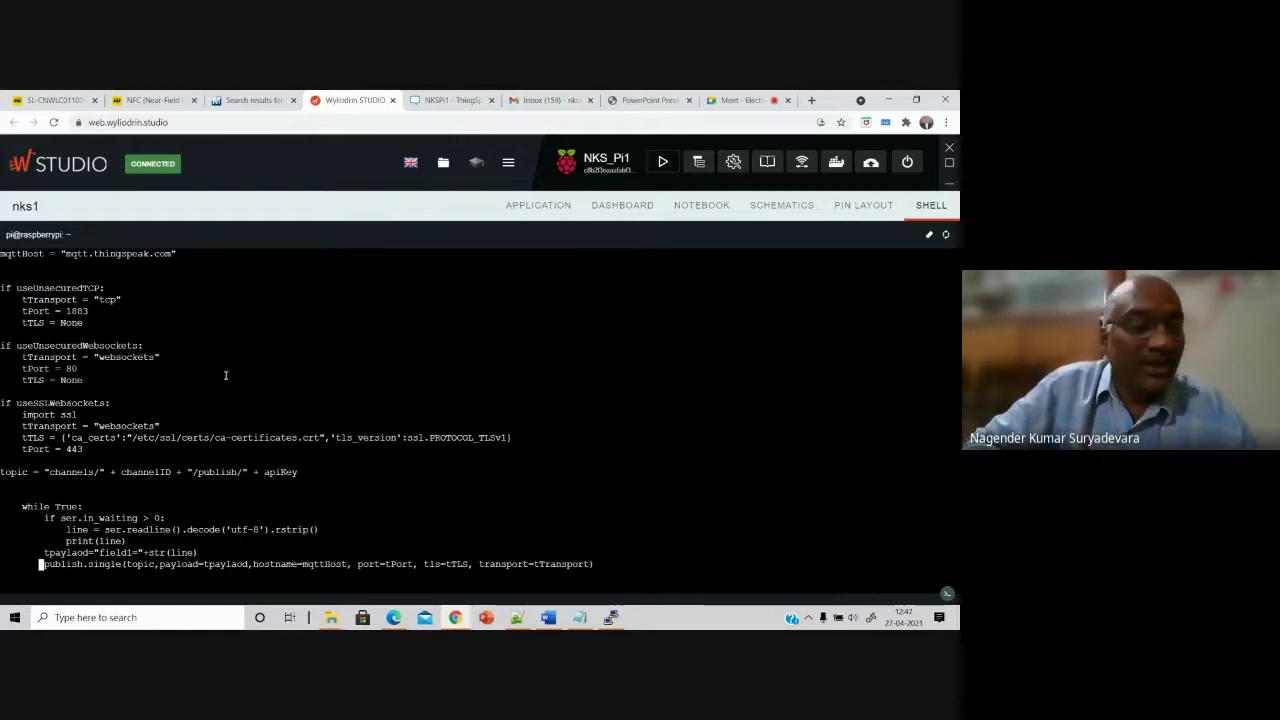
type(":q")
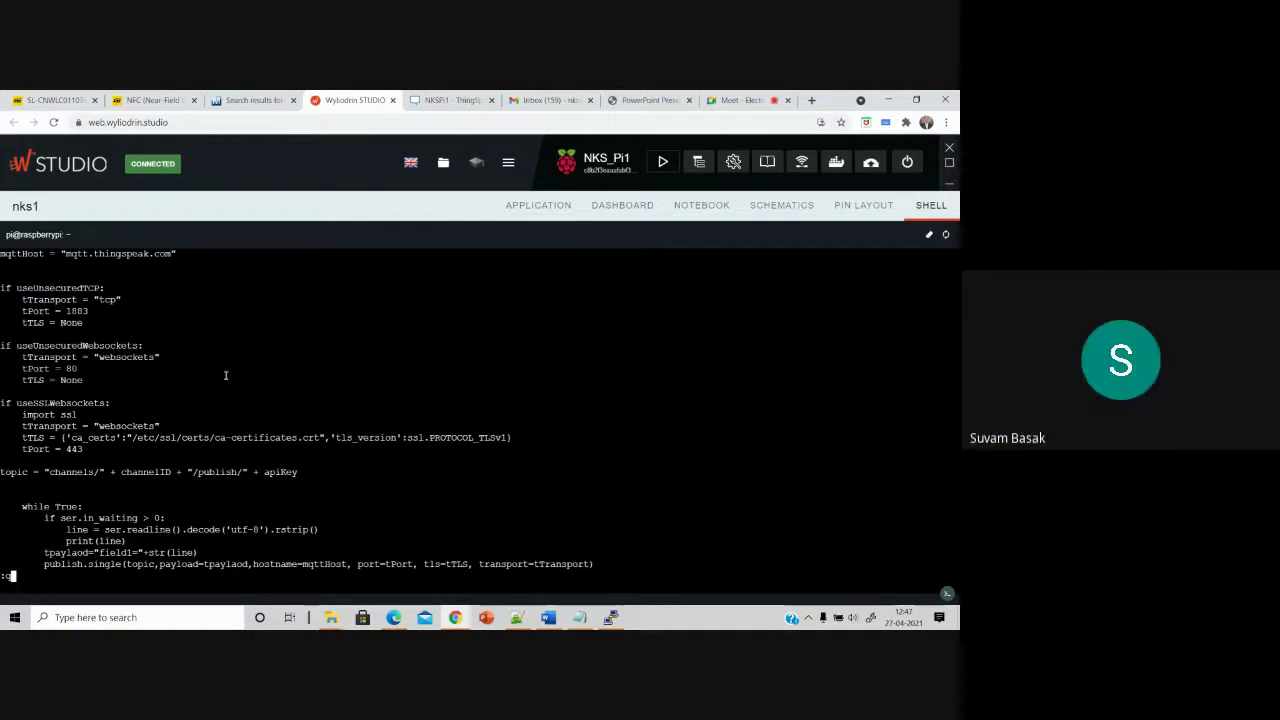
type("!")
key("Return")
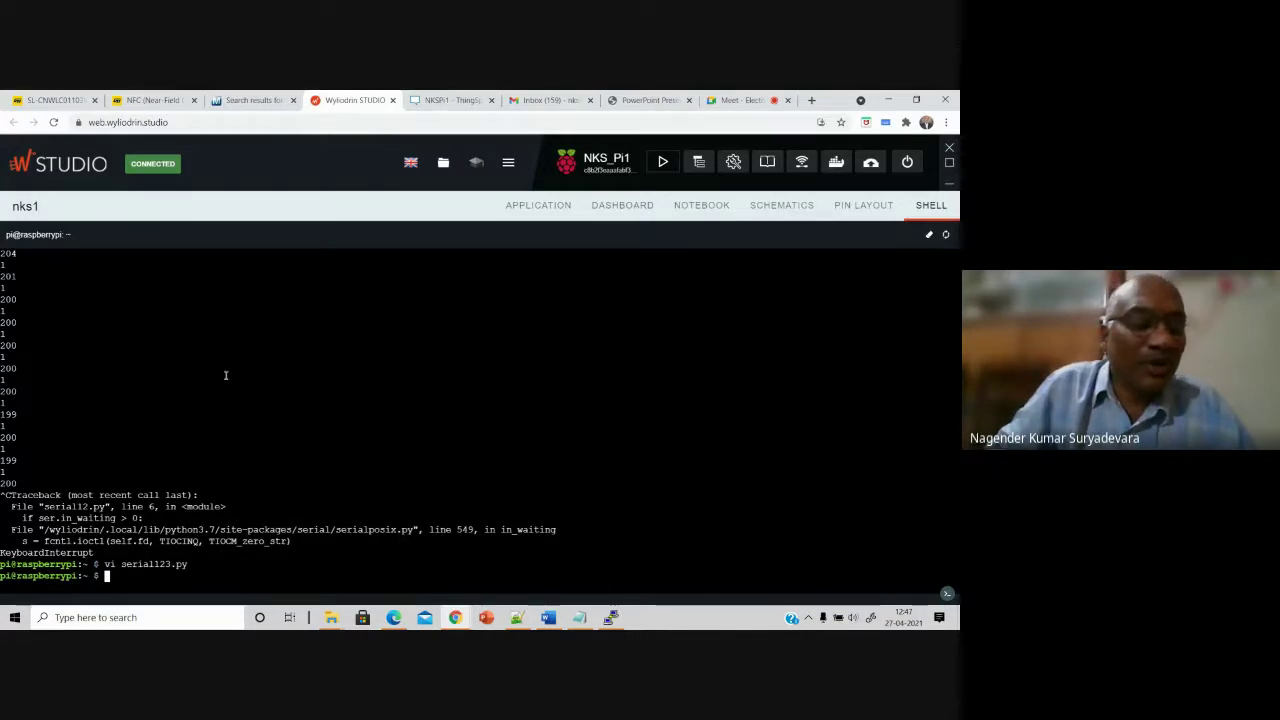
Recall 'vi serial12.py' from the shell history and run it
key("Up")
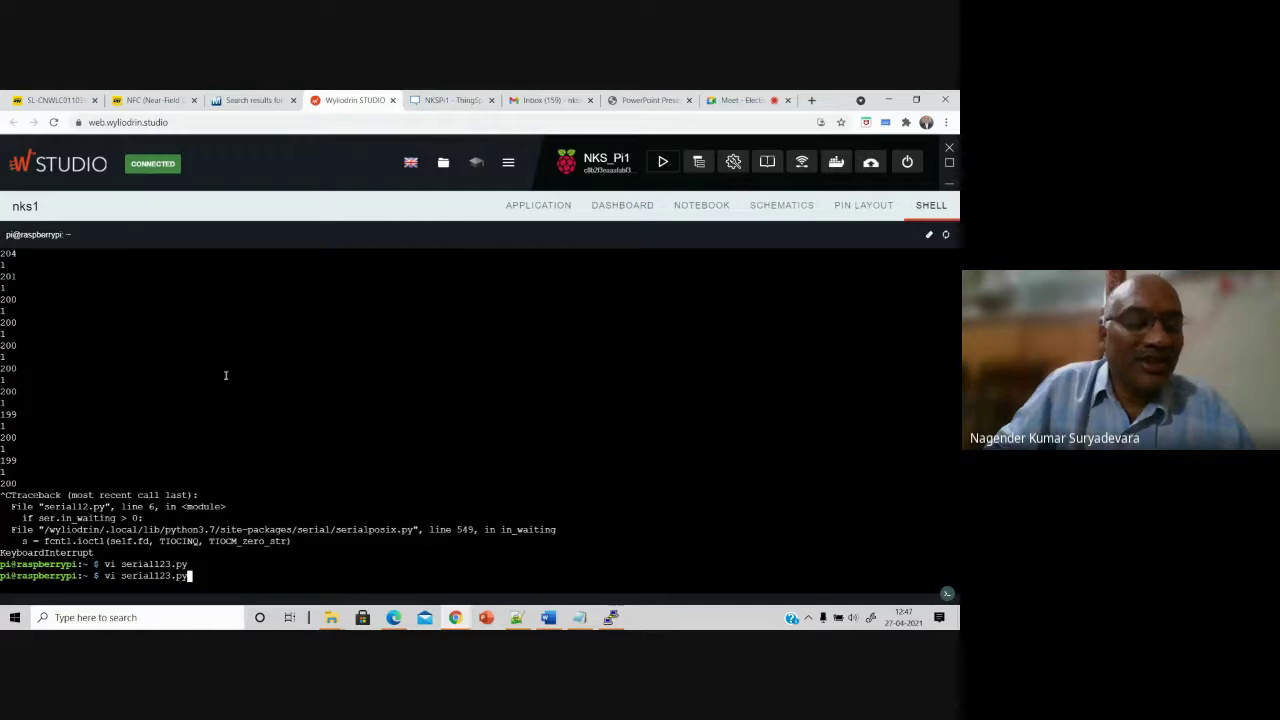
key("Up")
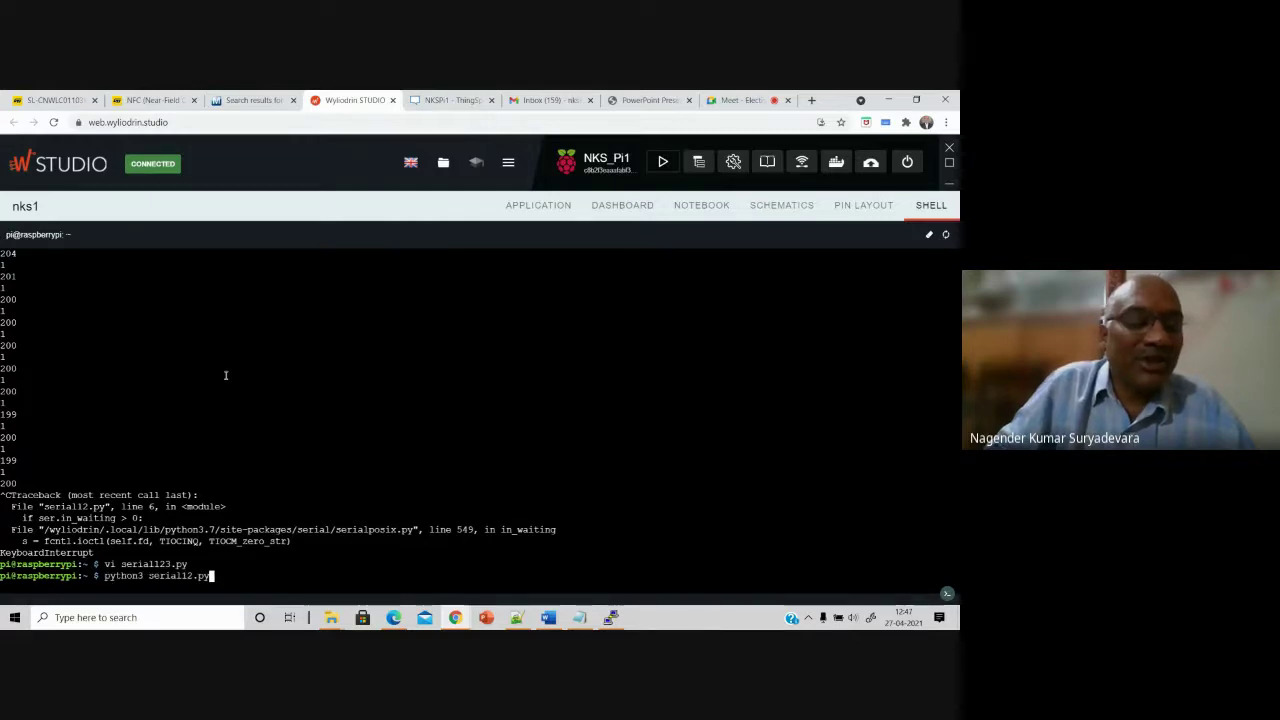
key("Up")
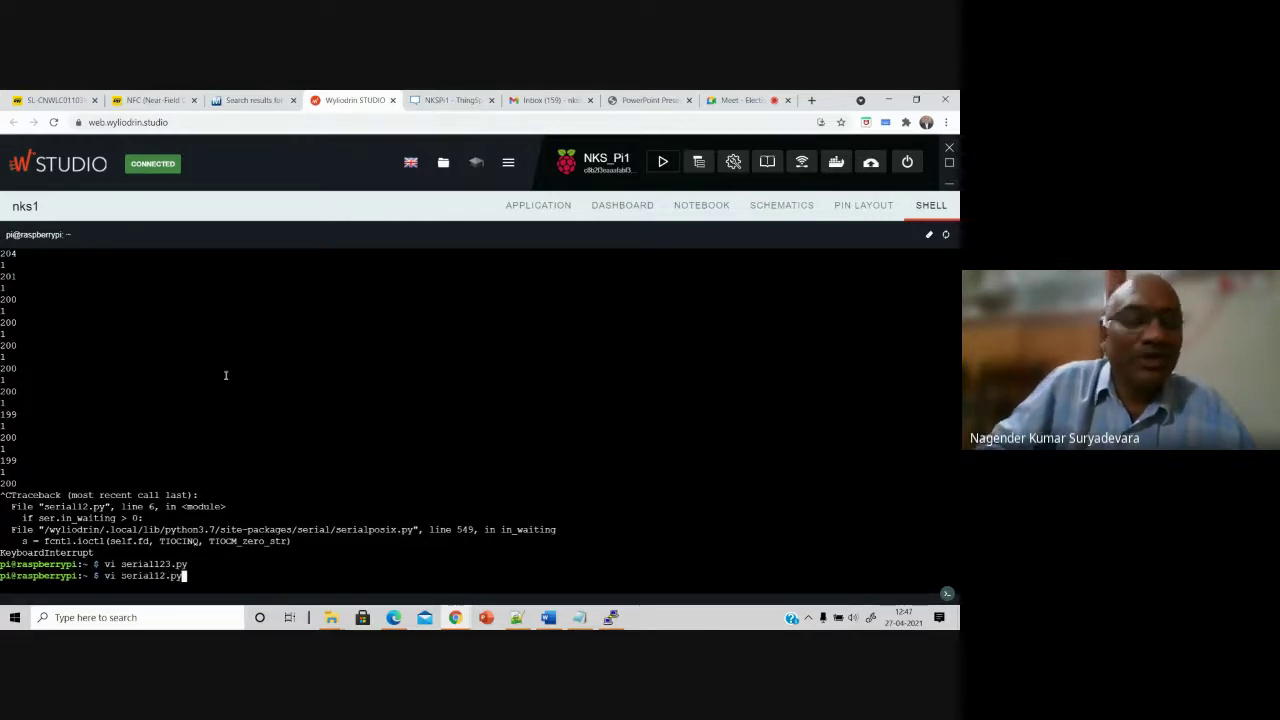
key("Return")
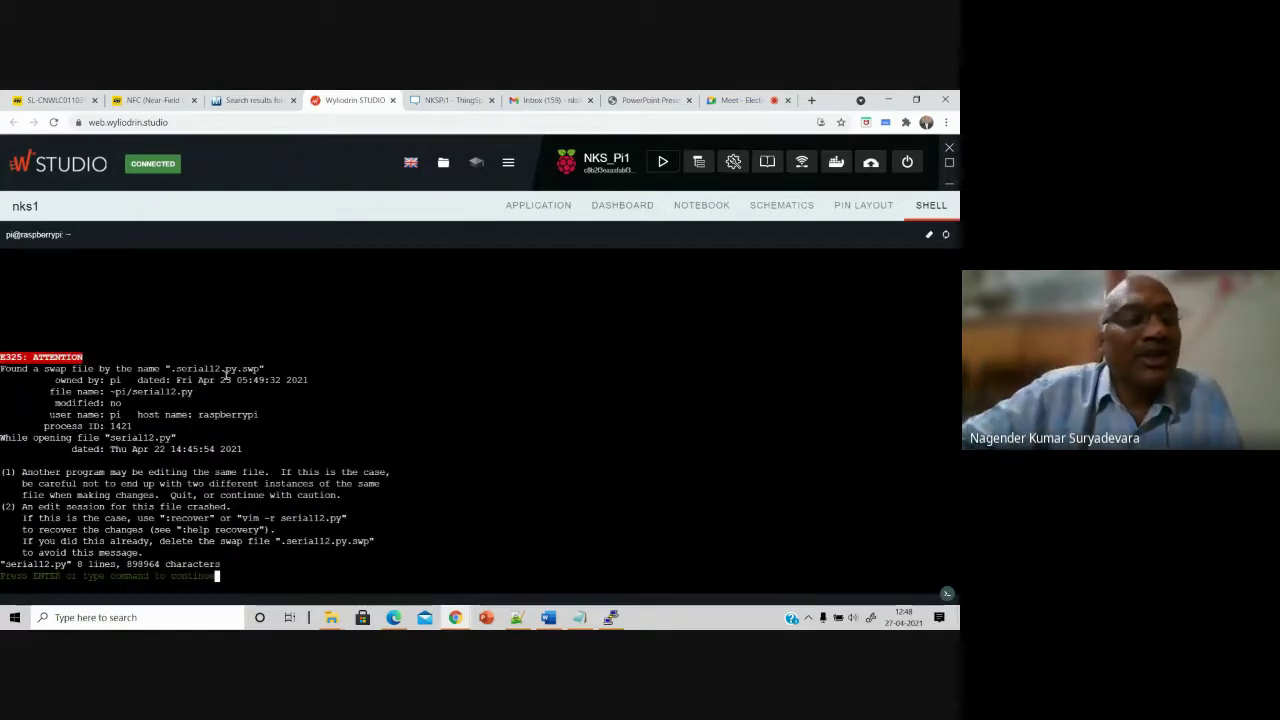
Dismiss the swap-file warning and highlight serial12.py's reading loop, serial import and /dev/ttyACM0 port
key("Return")
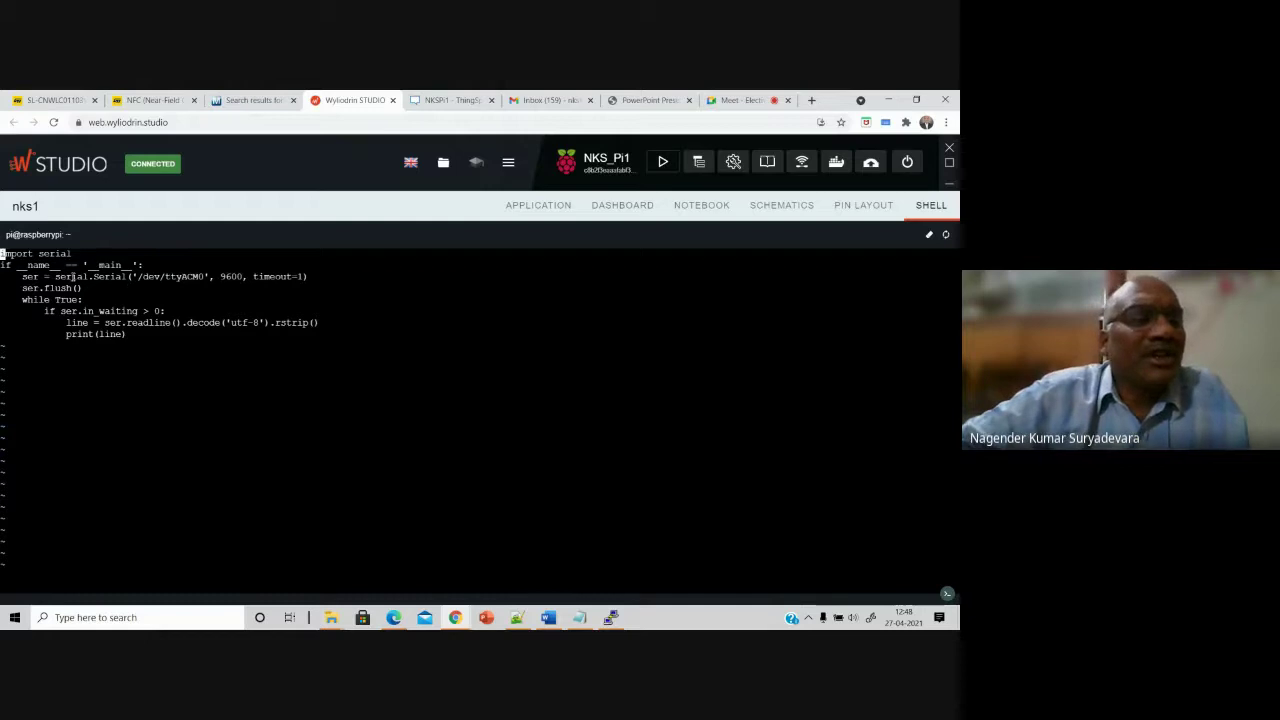
left_click_drag(22, 299, 157, 334)
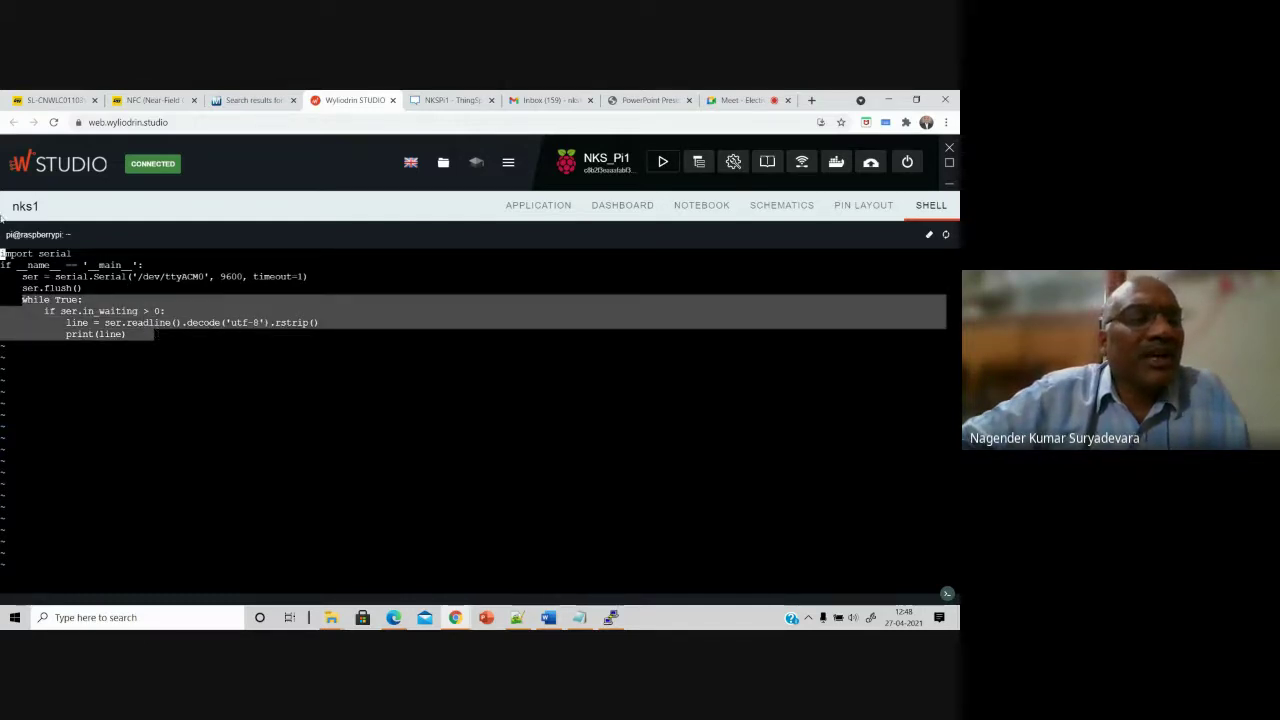
left_click_drag(13, 276, 333, 277)
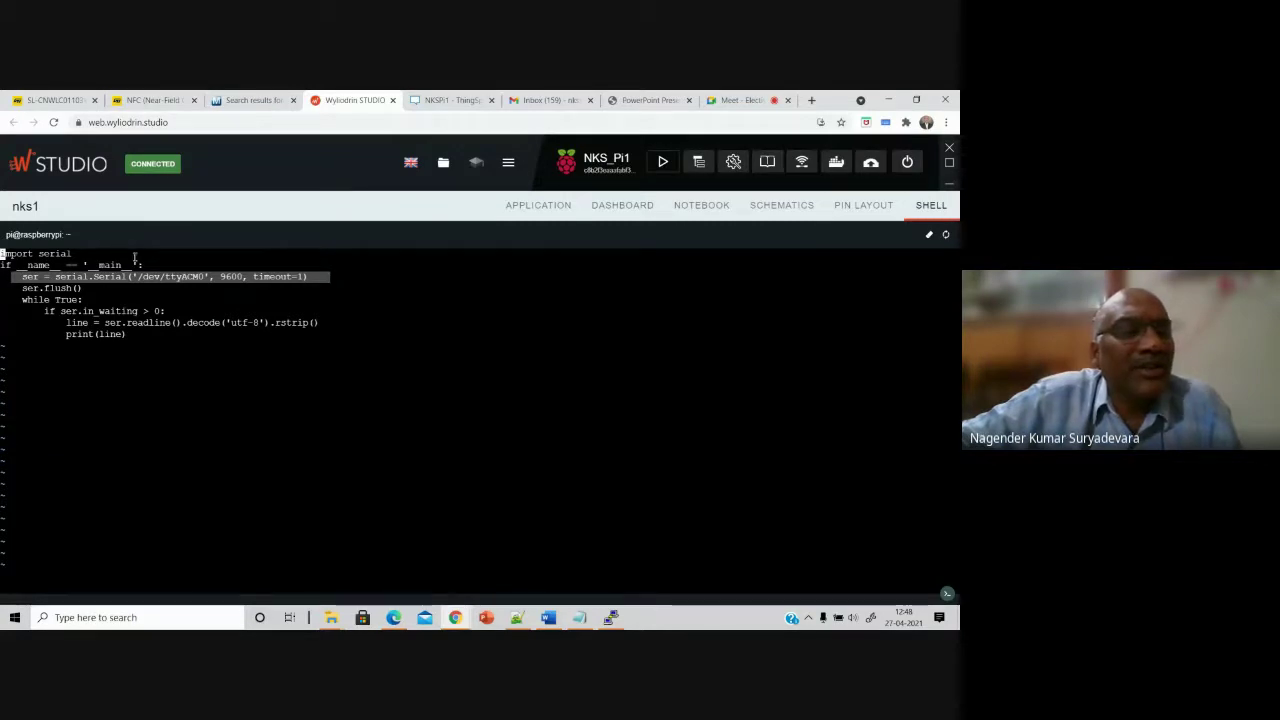
left_click(97, 251)
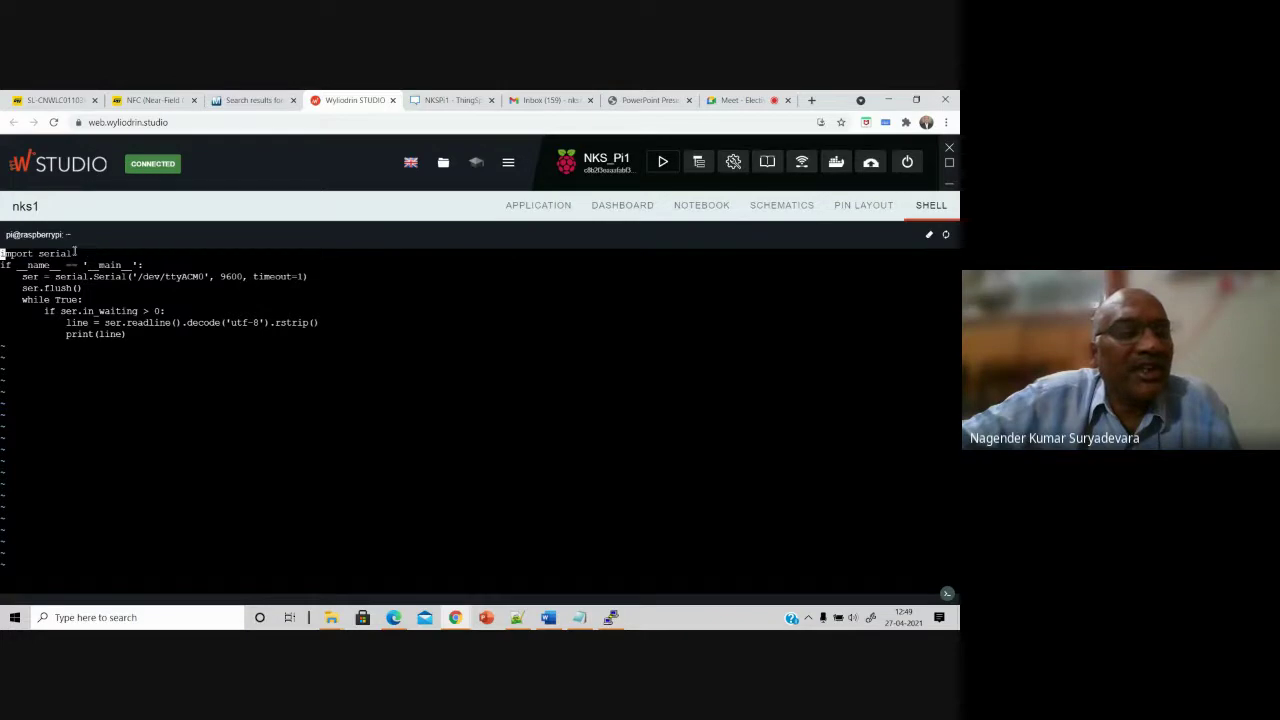
left_click_drag(74, 253, 38, 254)
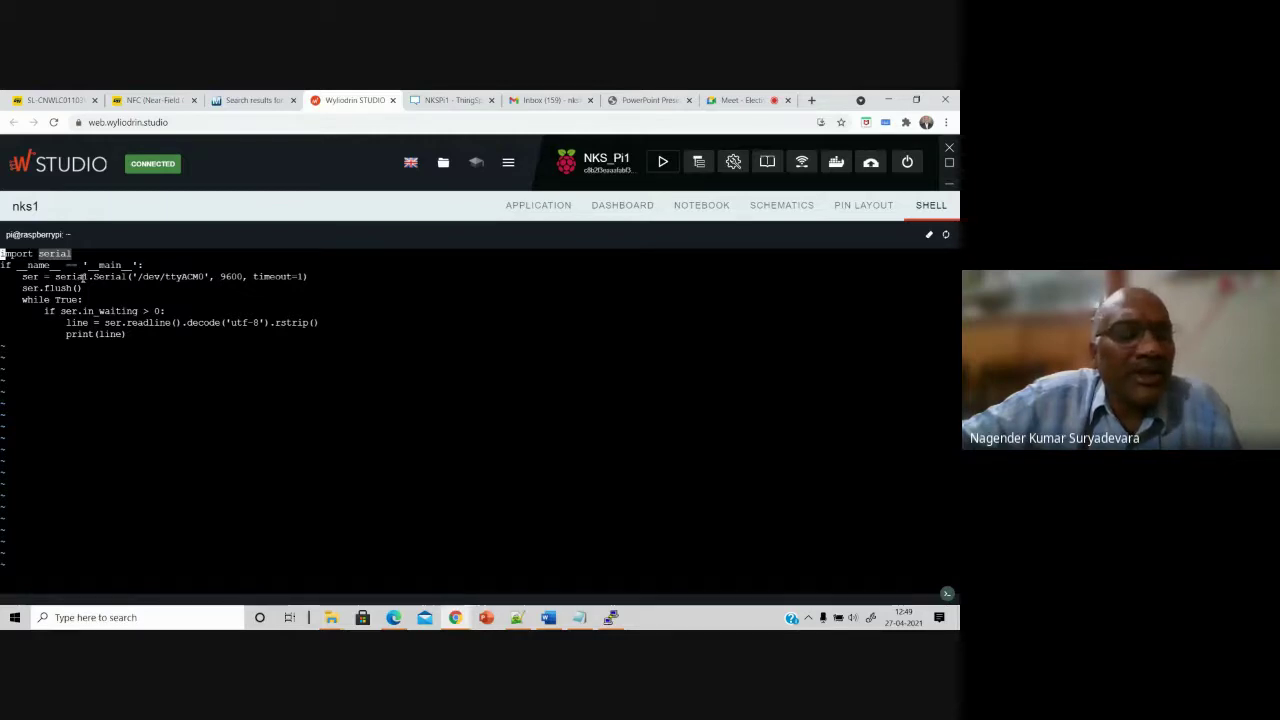
left_click_drag(207, 276, 137, 276)
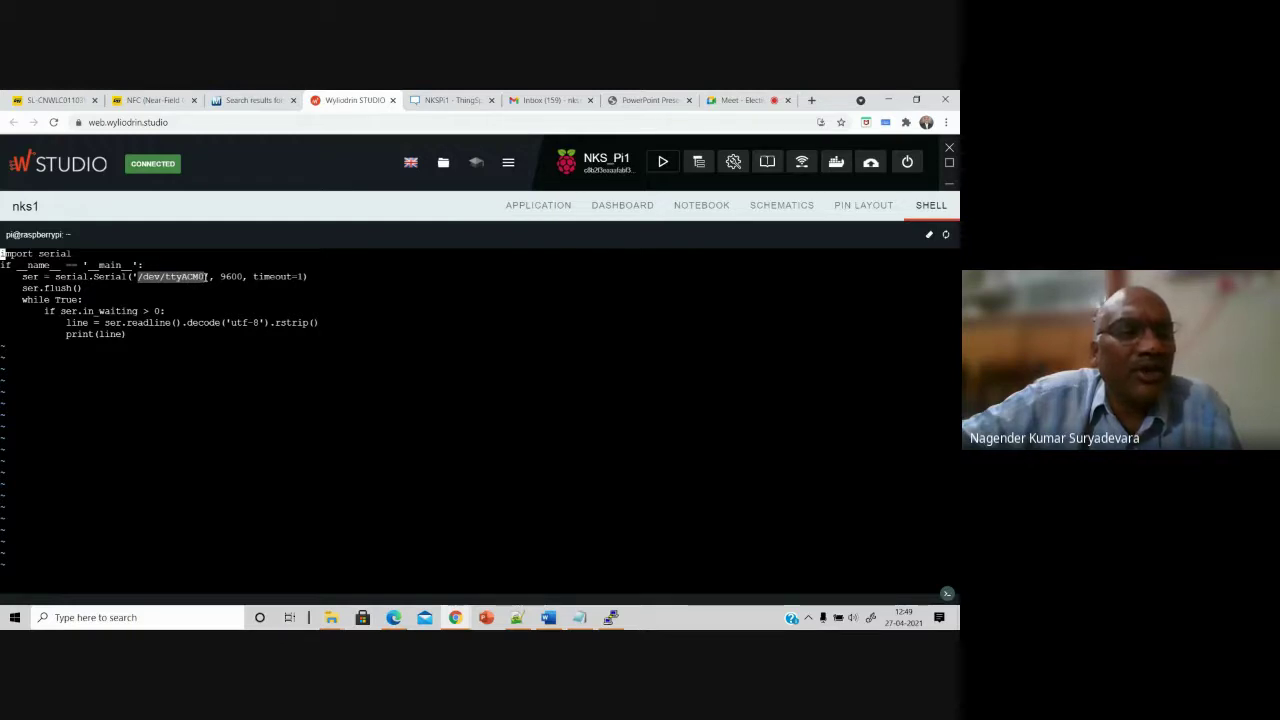
left_click_drag(207, 276, 139, 276)
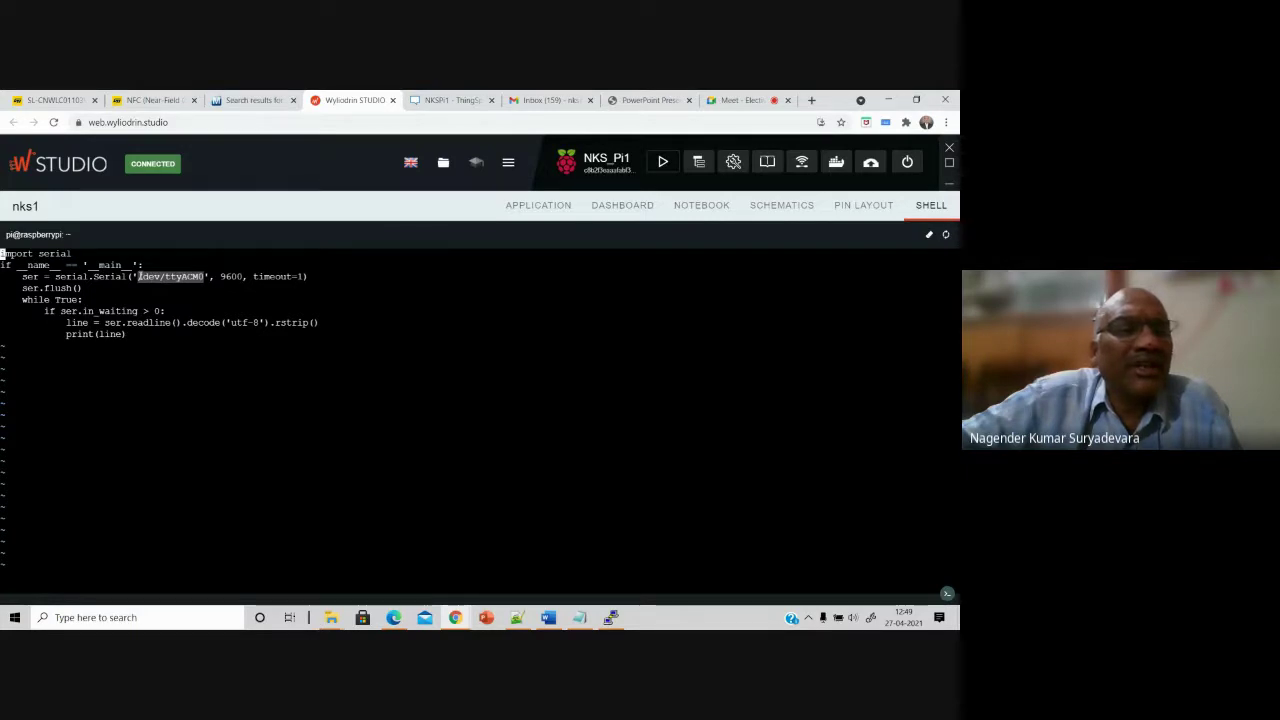
key("Escape")
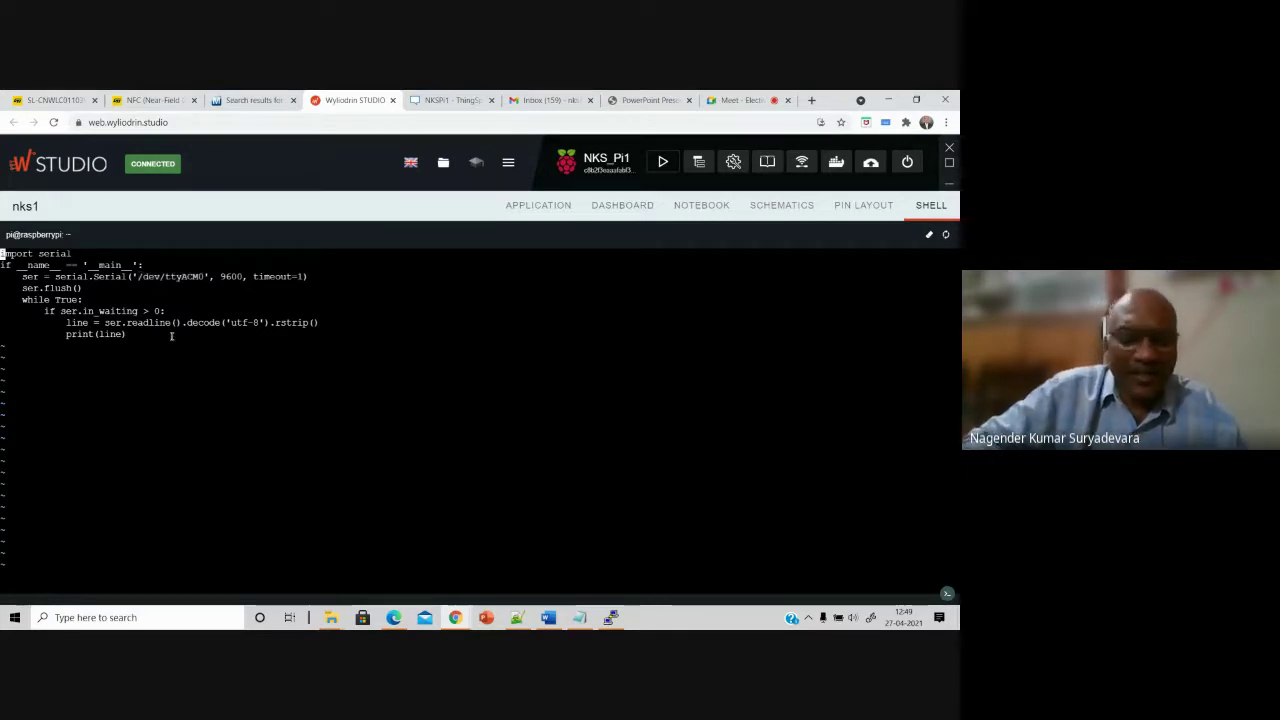
Save and exit serial12.py with :wq, then run the mistyped ls /dev/tty** listing
type(":q")
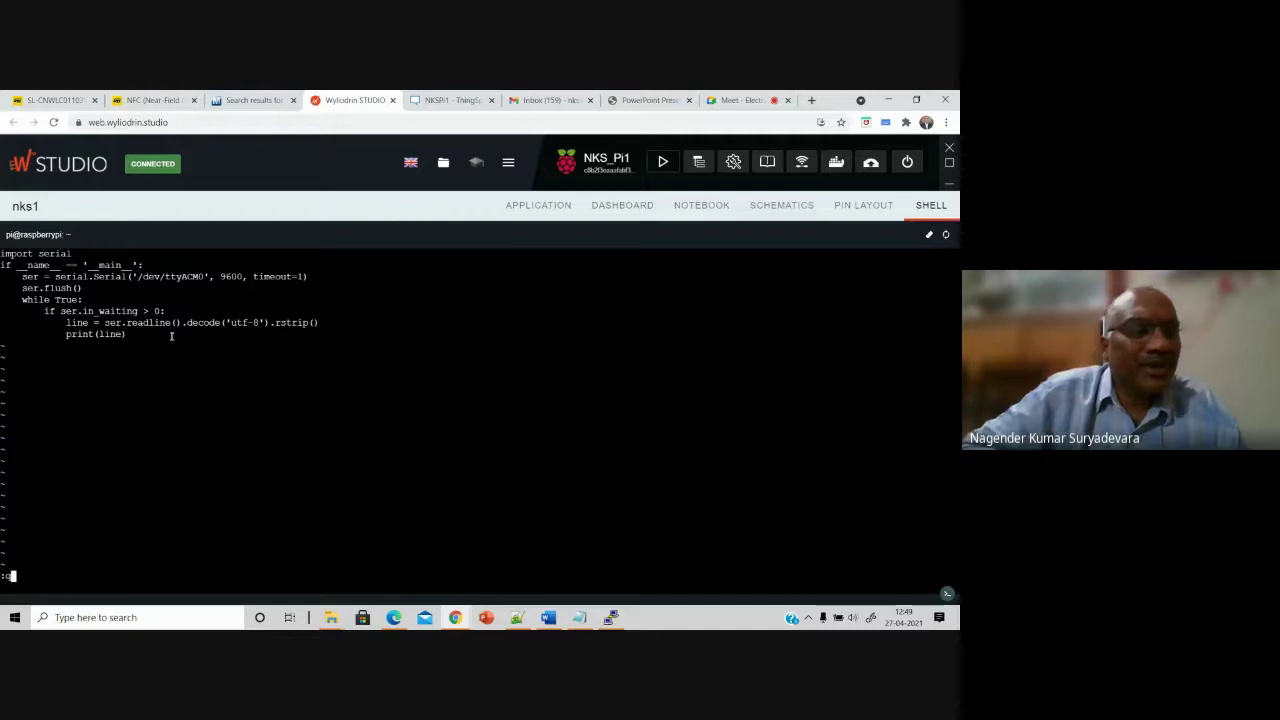
type("wq")
key("Return")
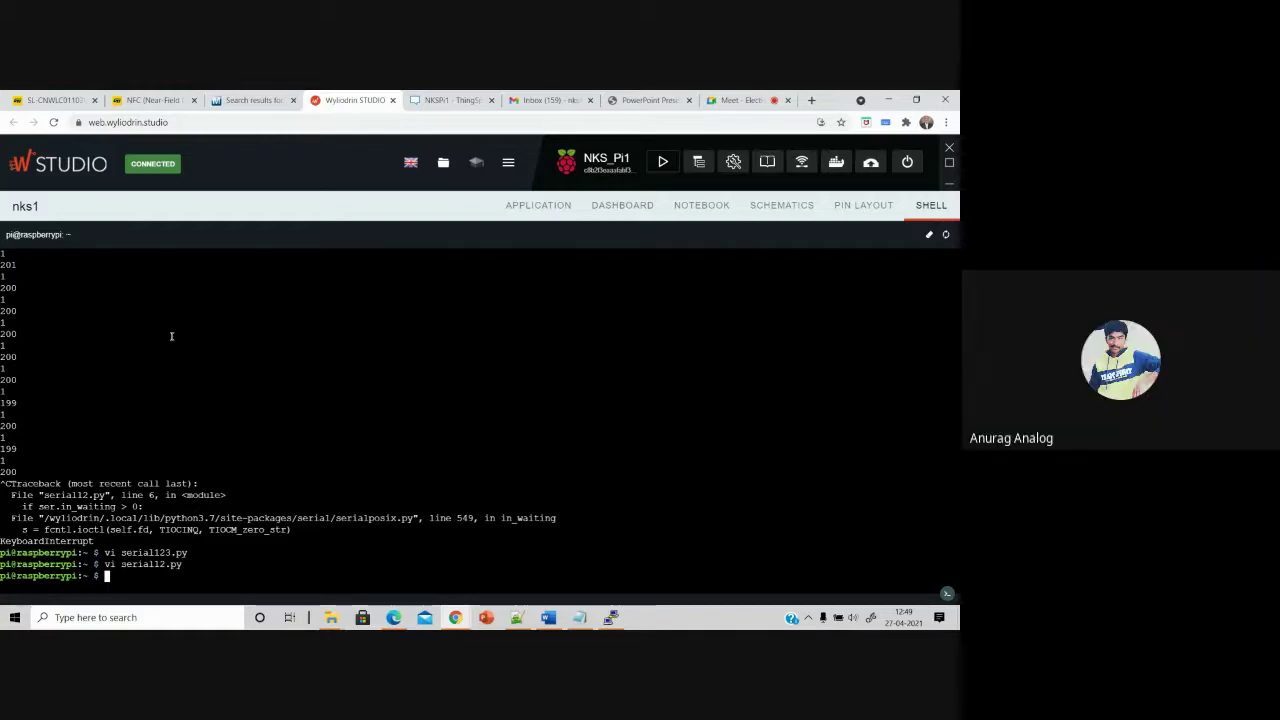
type("ls /dev/tty")
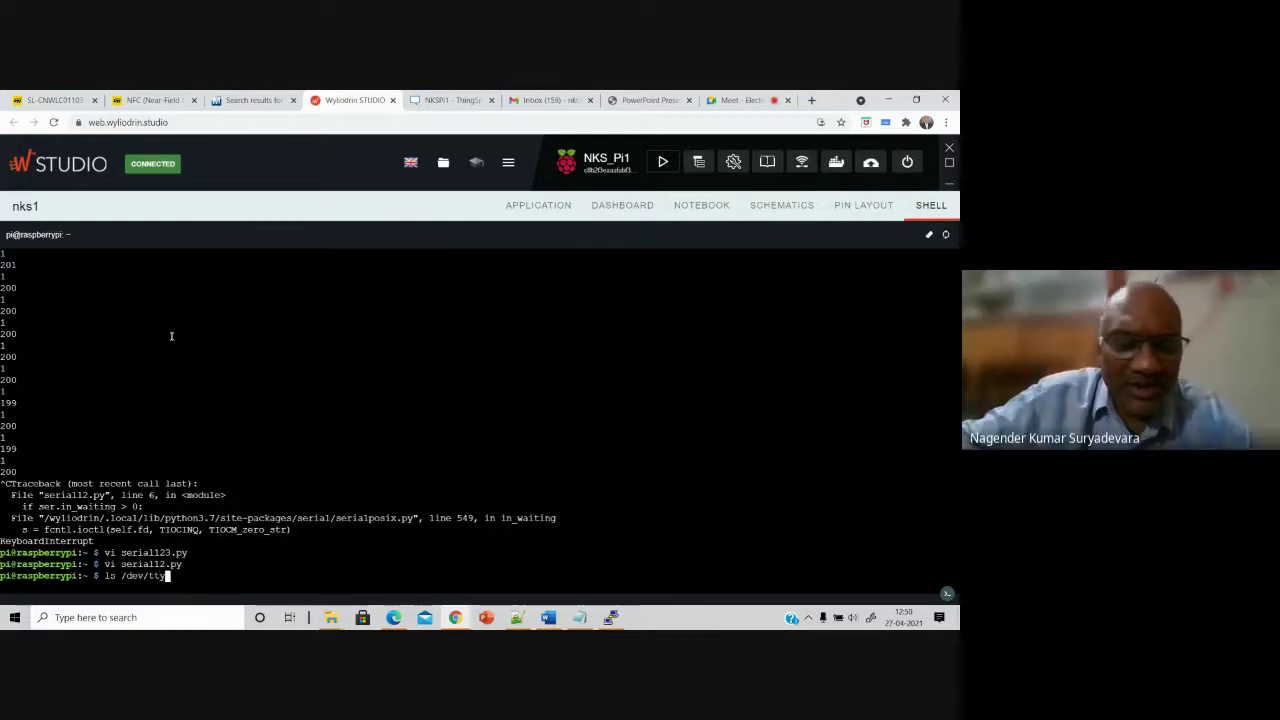
type("*")
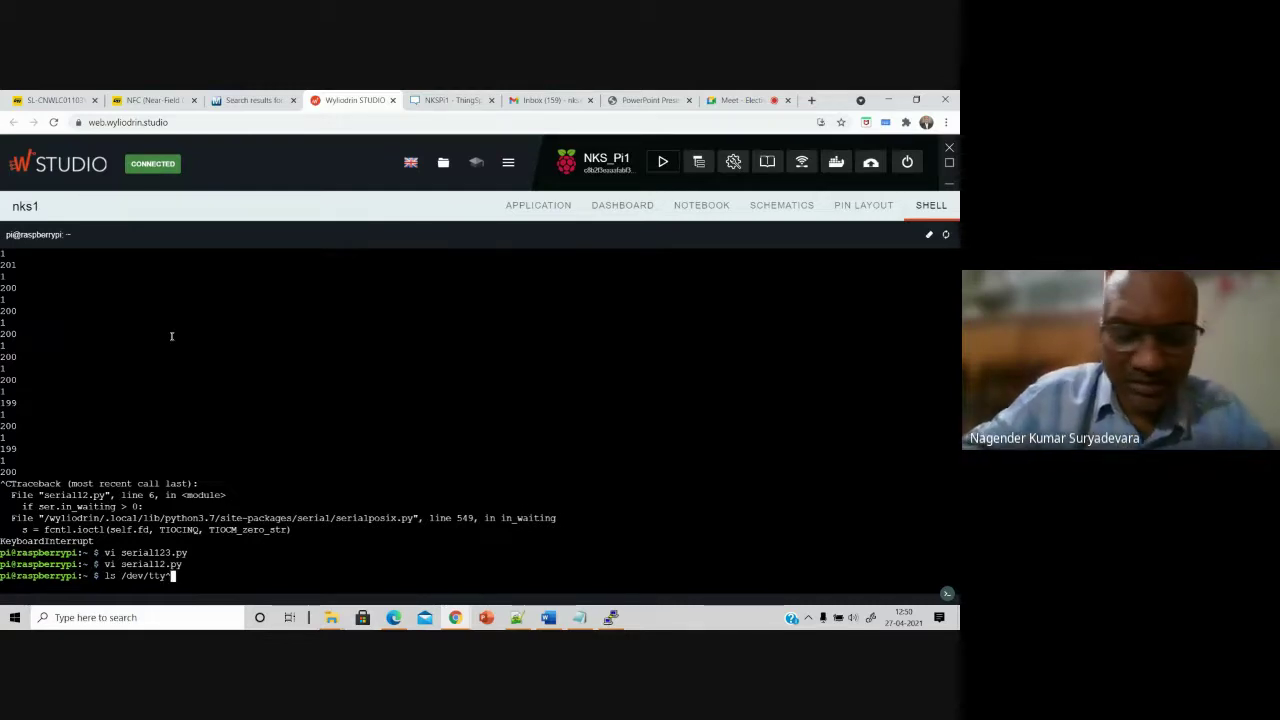
type("*")
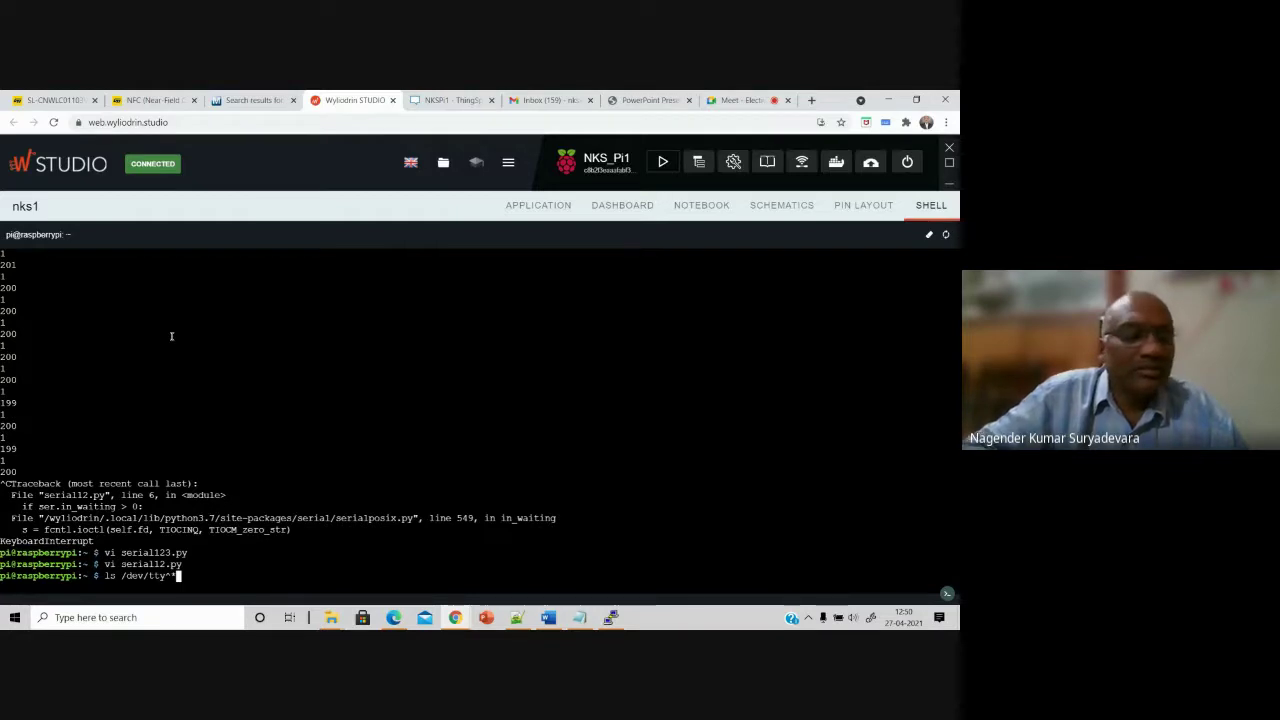
key("Return")
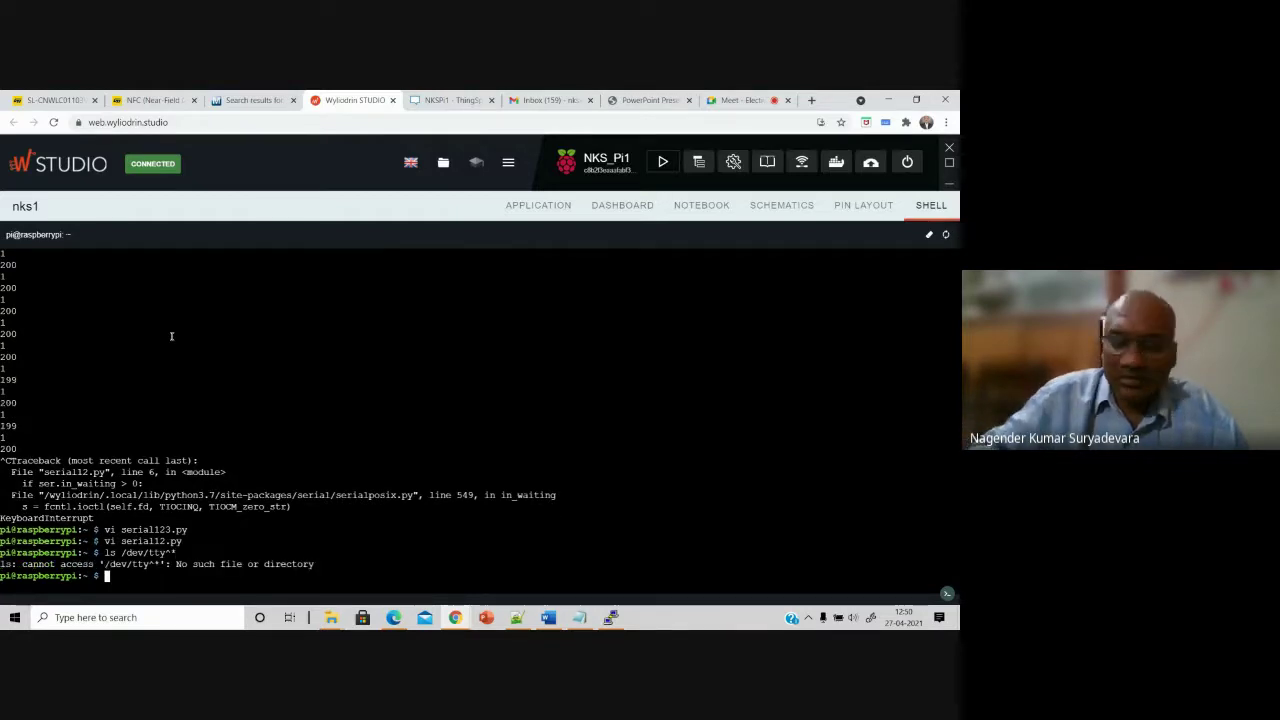
Correct the command to ls /dev/tty* and list the Raspberry Pi's tty devices
key("Up")
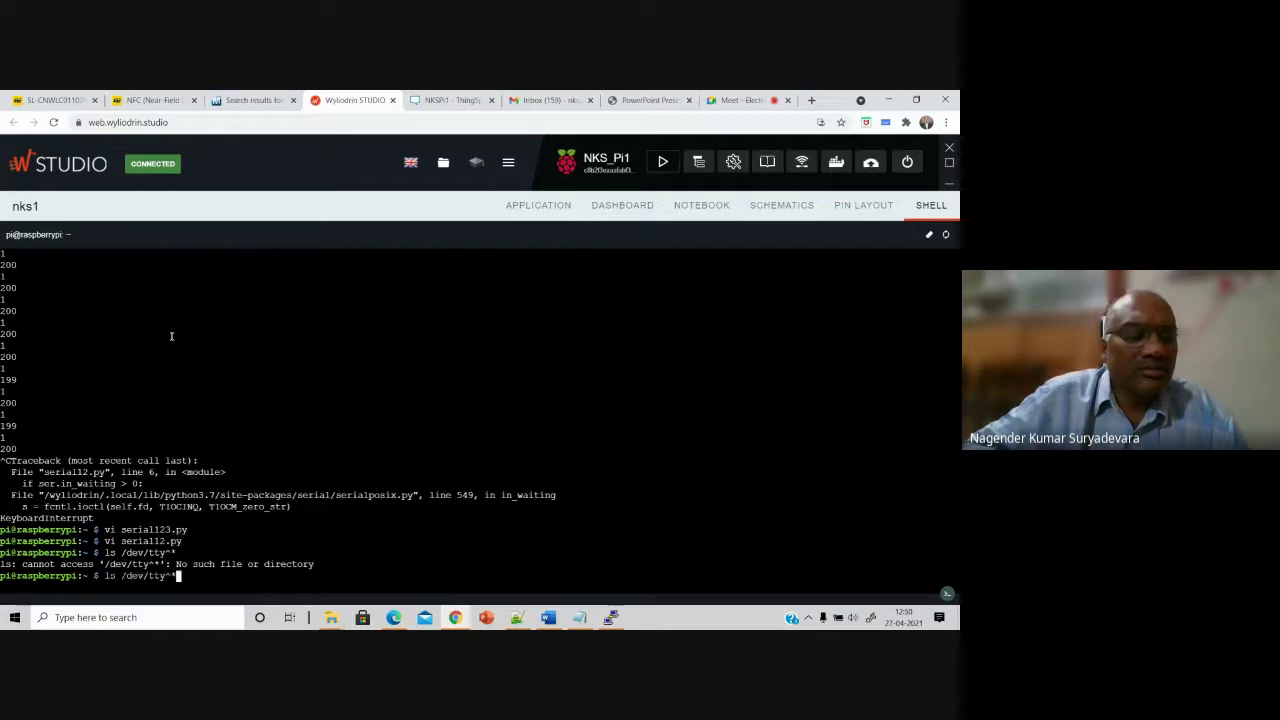
key("BackSpace")
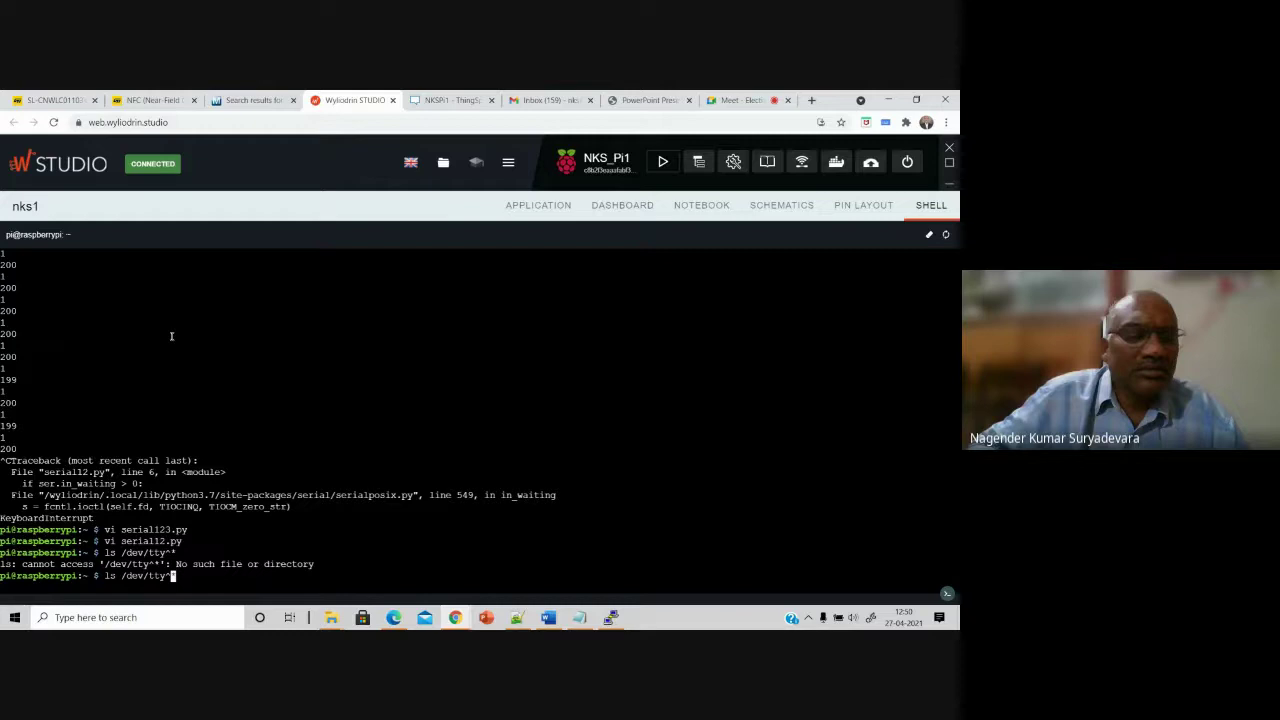
type("*")
key("Return")
key("Return")
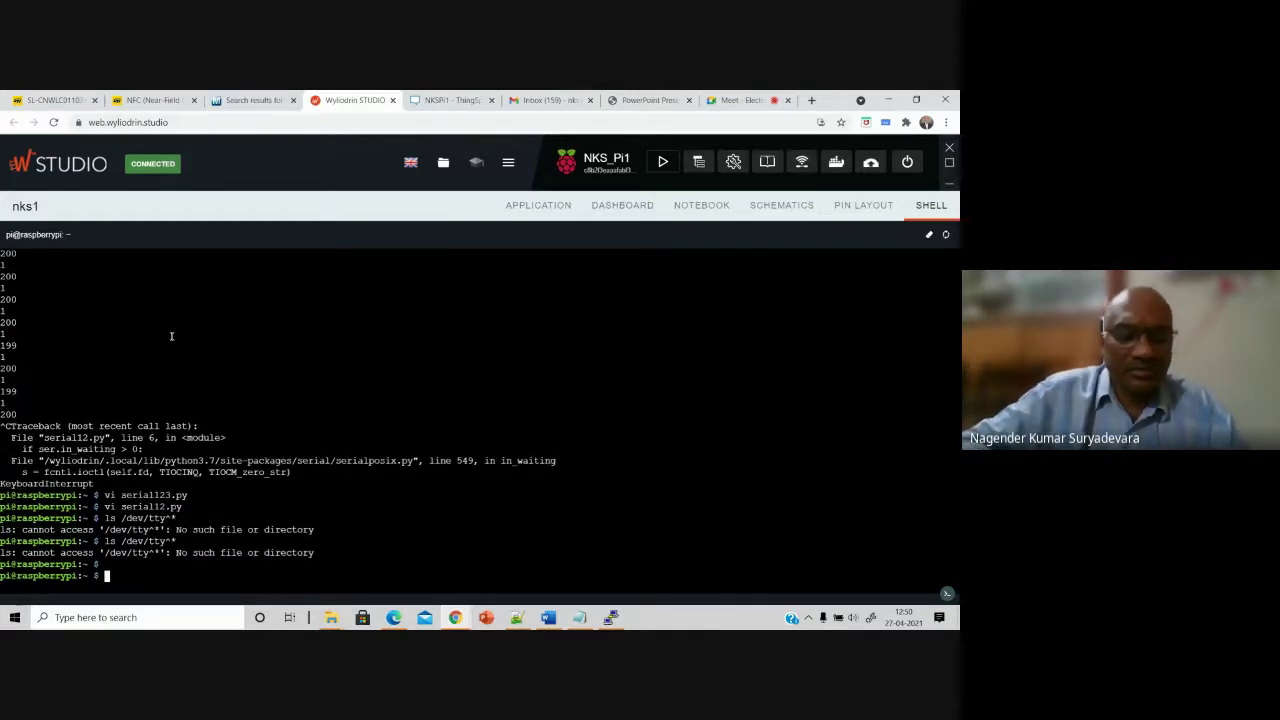
type("l")
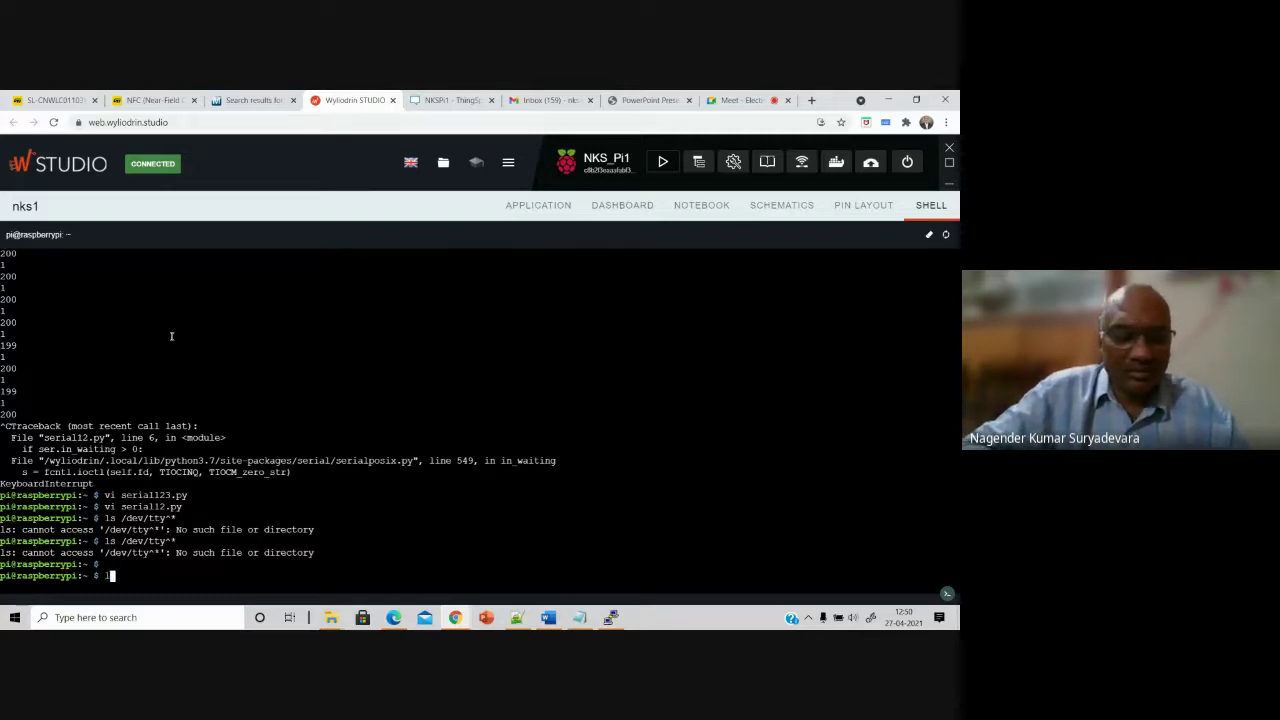
type("s /dev/")
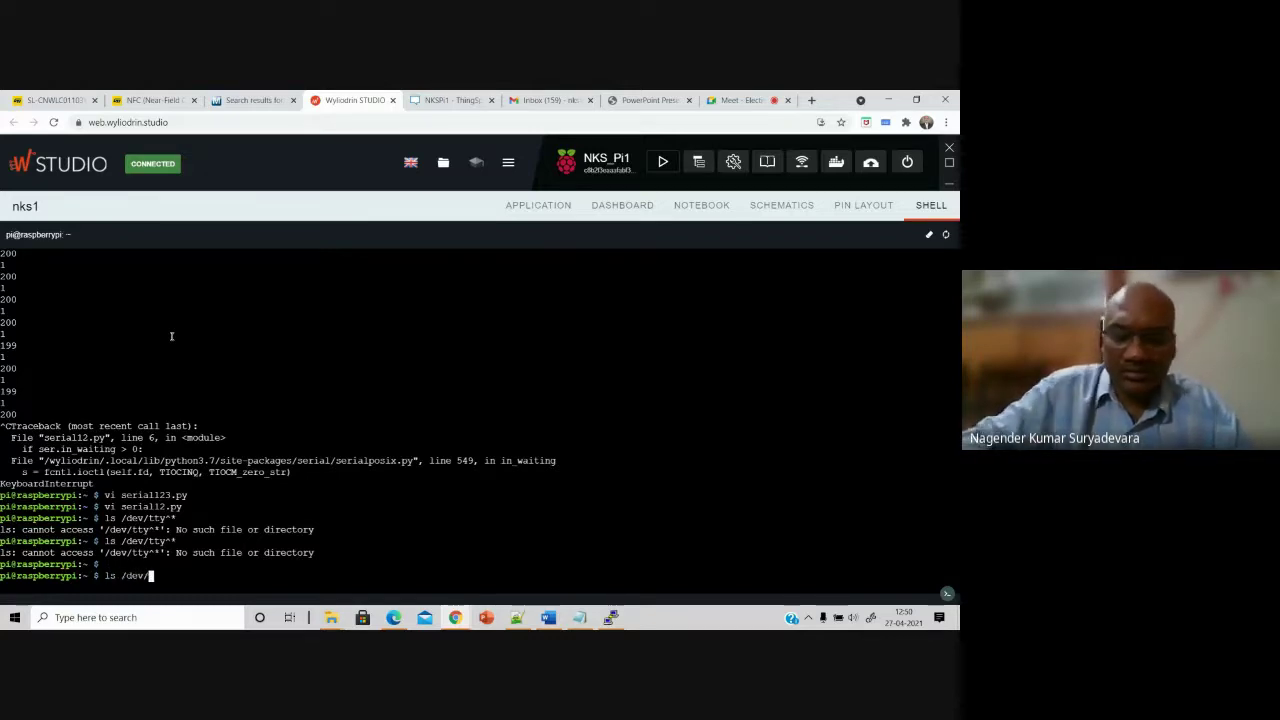
type("tty*")
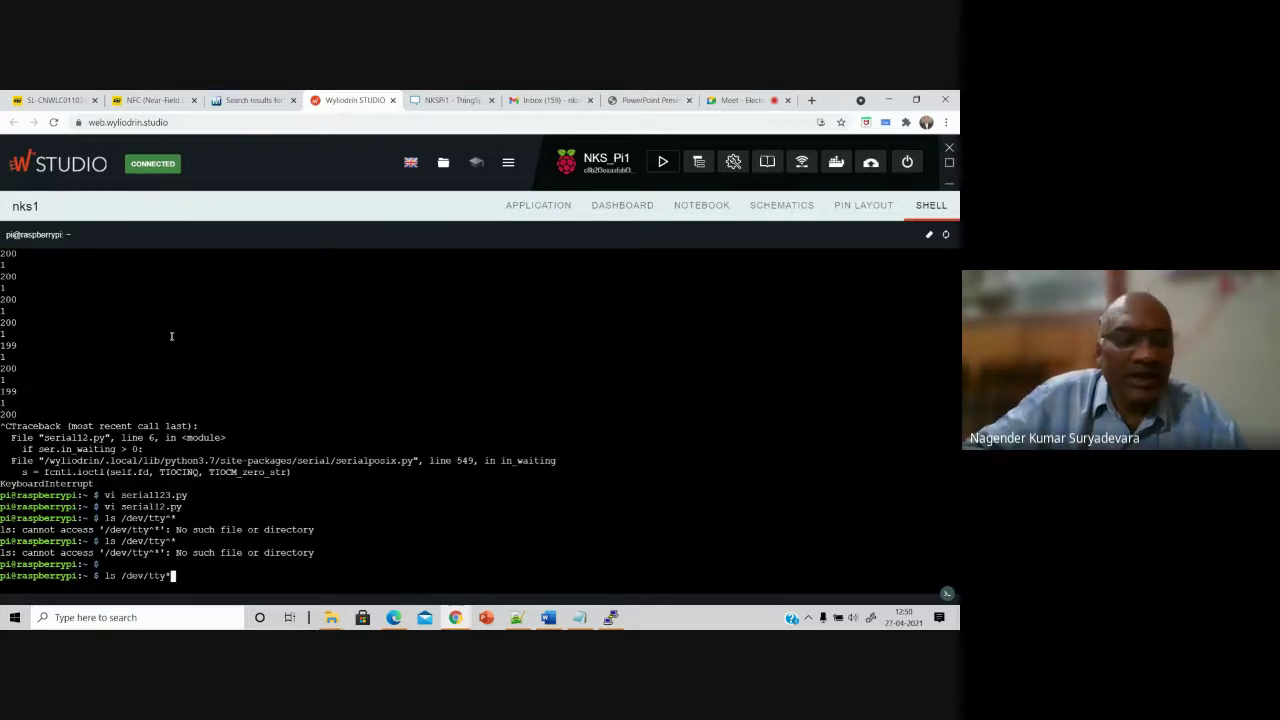
key("Return")
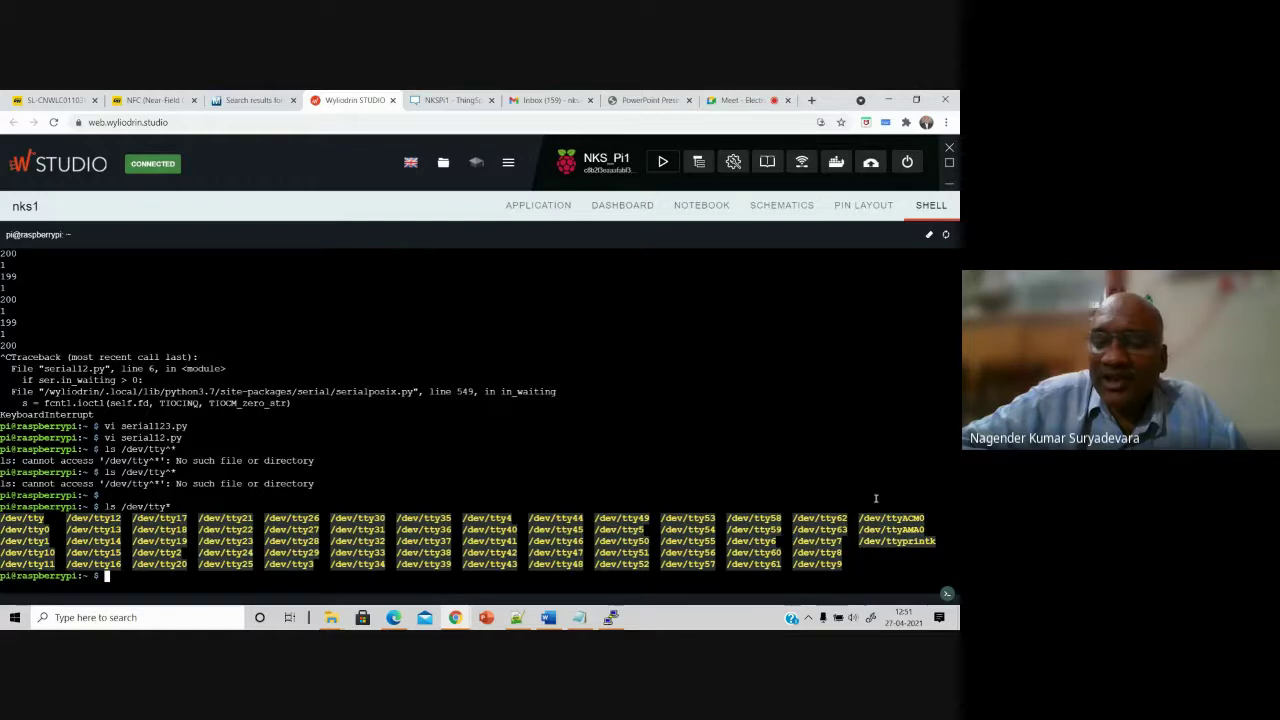
Highlight /dev/ttyACM0 in the device listing, comparing it with /dev/ttyAMA0
left_click_drag(860, 517, 929, 519)
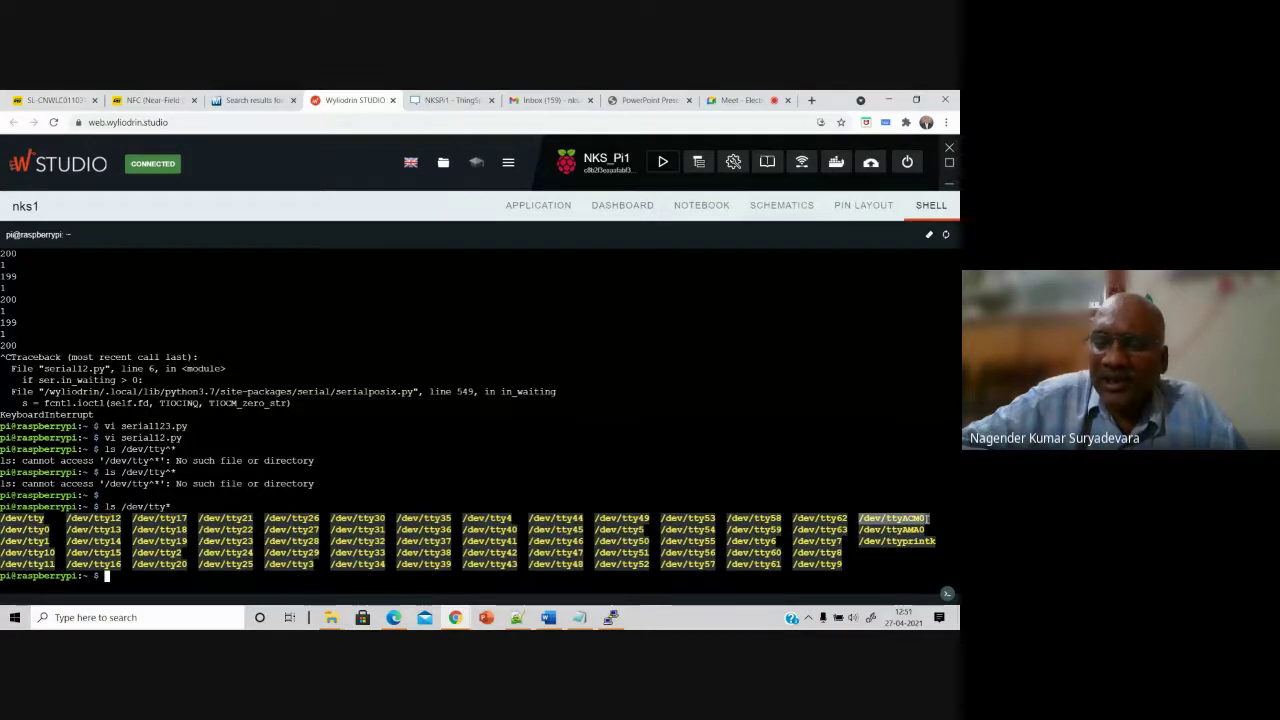
left_click(862, 515)
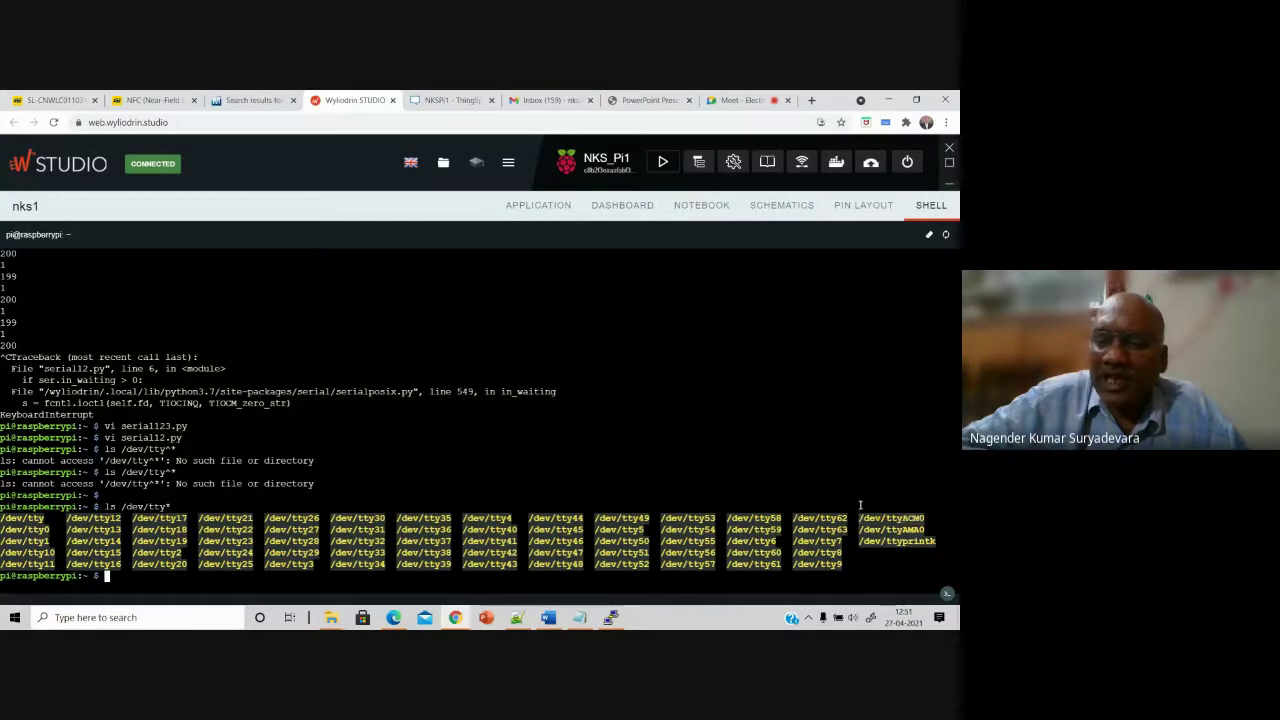
left_click_drag(861, 515, 930, 522)
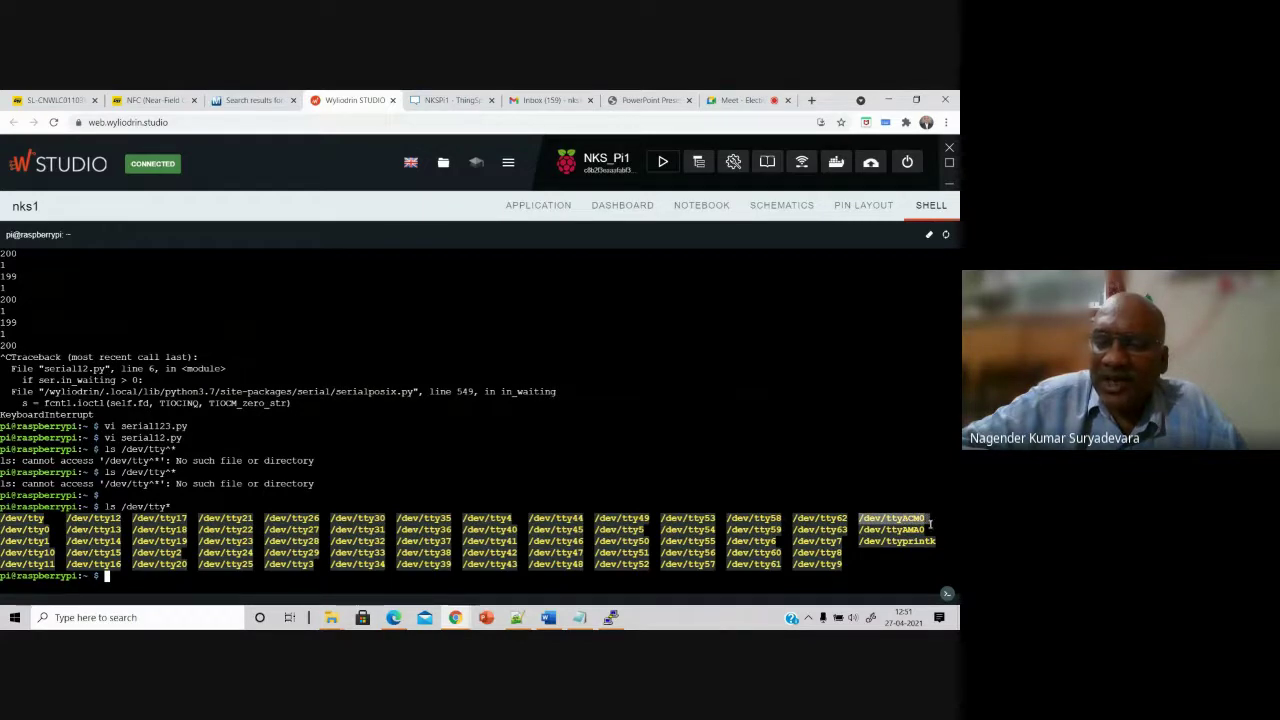
left_click_drag(930, 522, 924, 514)
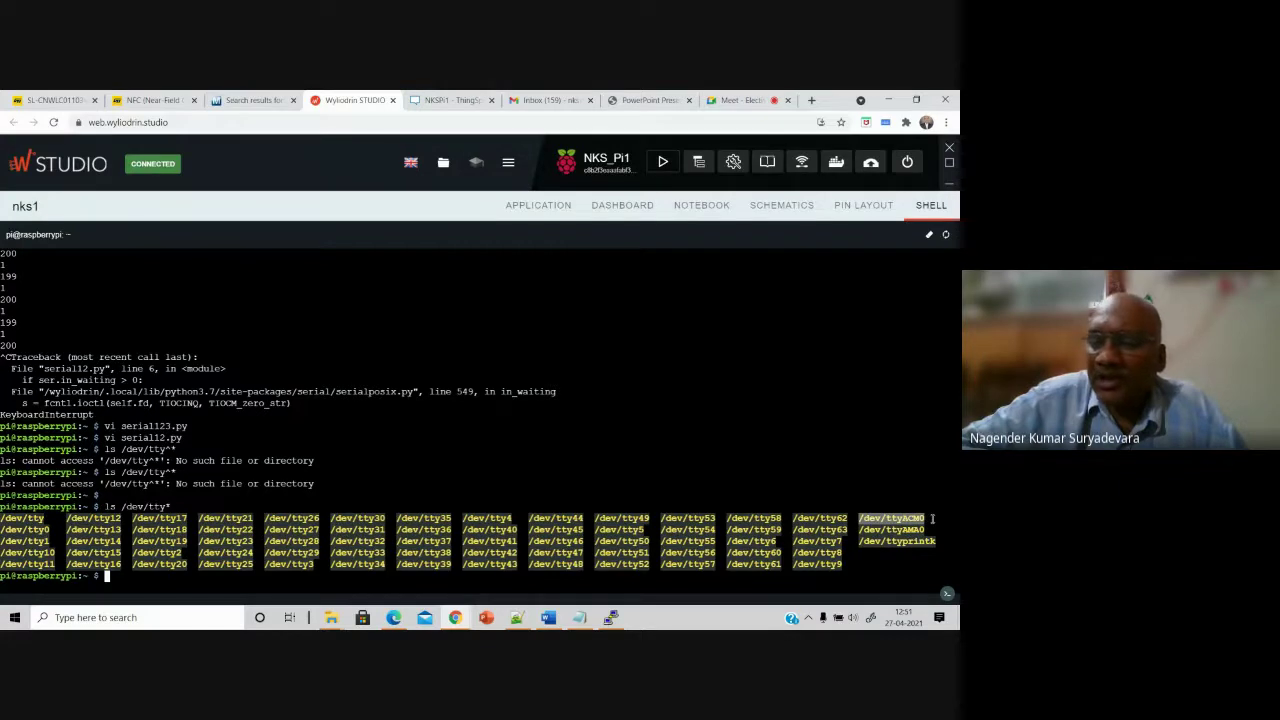
left_click(931, 518)
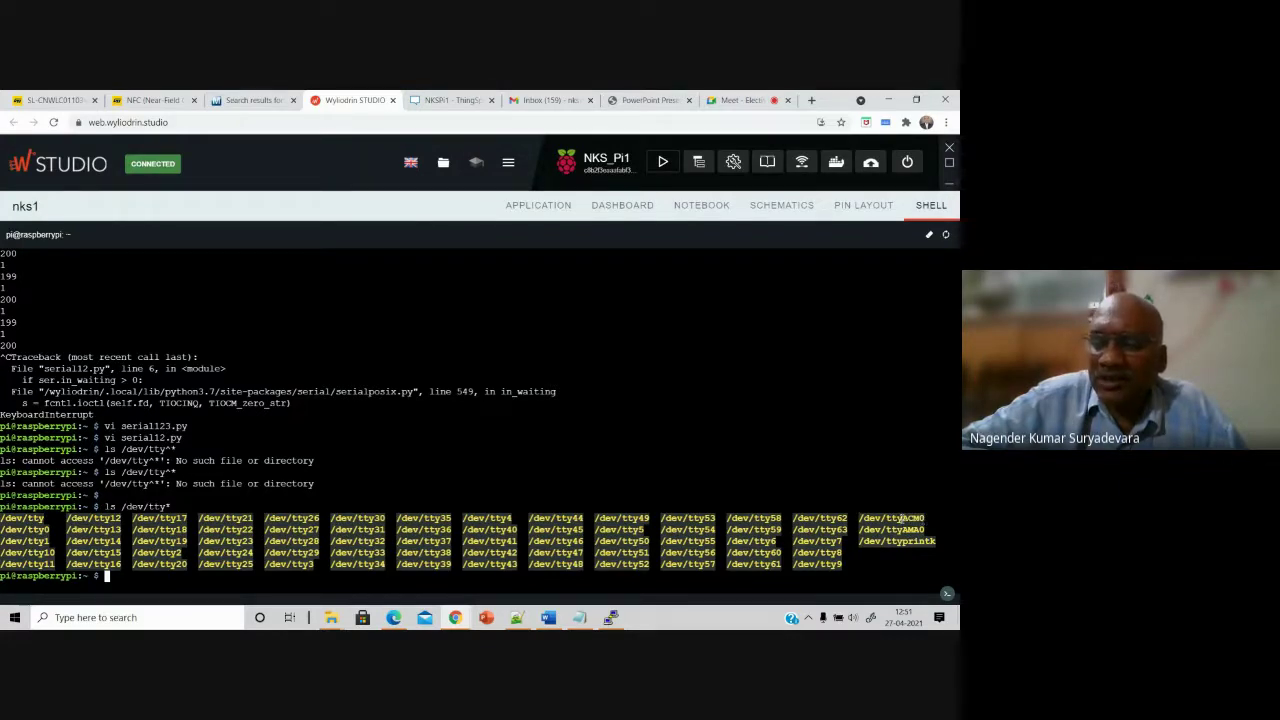
left_click_drag(903, 518, 929, 519)
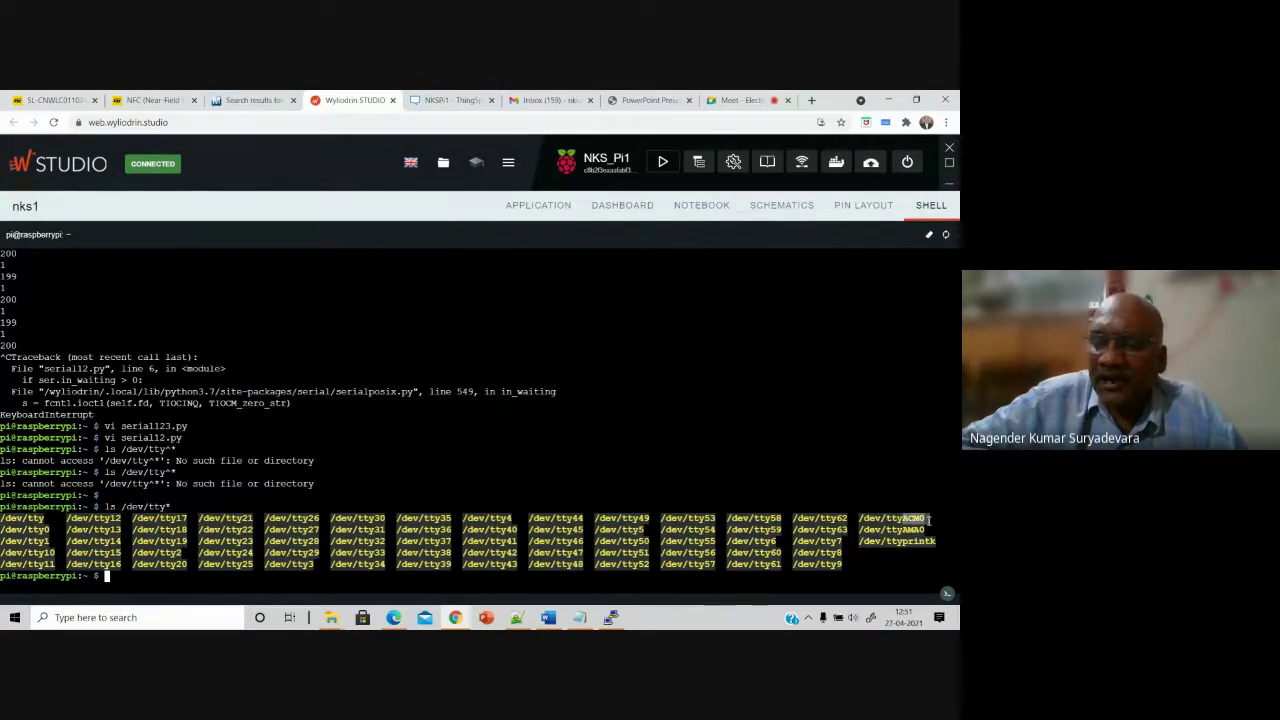
left_click_drag(905, 529, 928, 529)
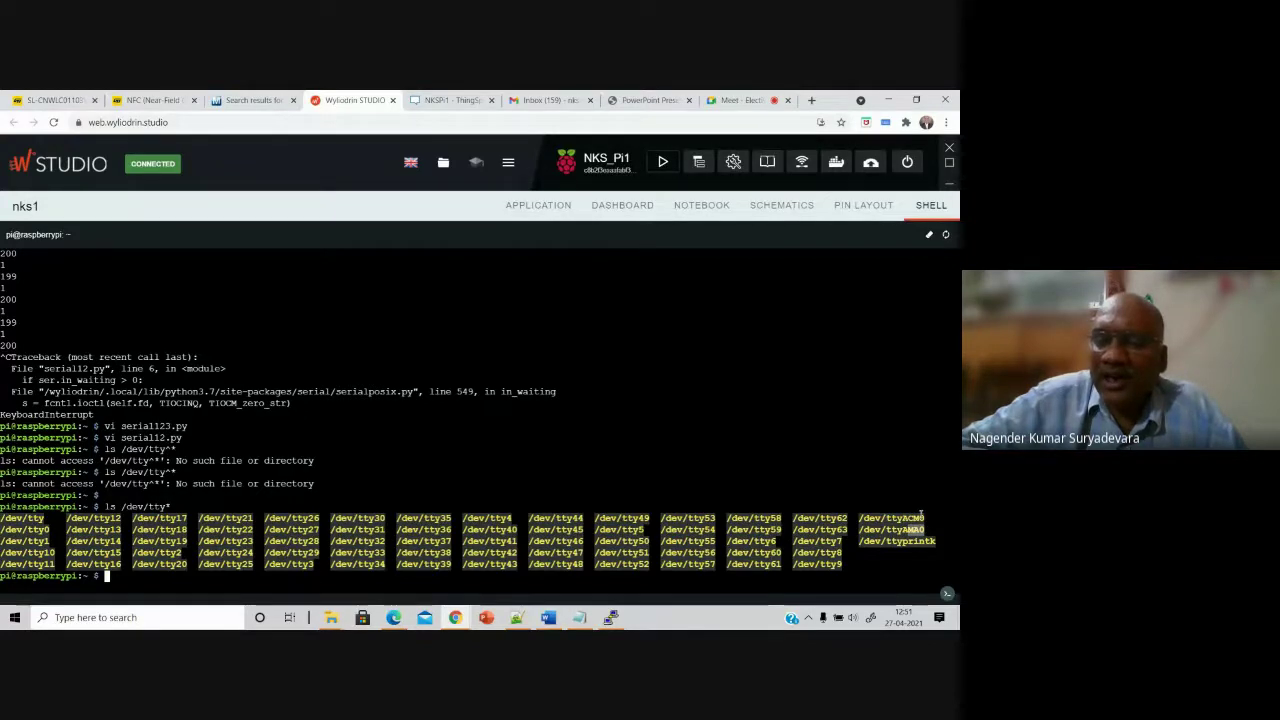
left_click_drag(926, 518, 857, 517)
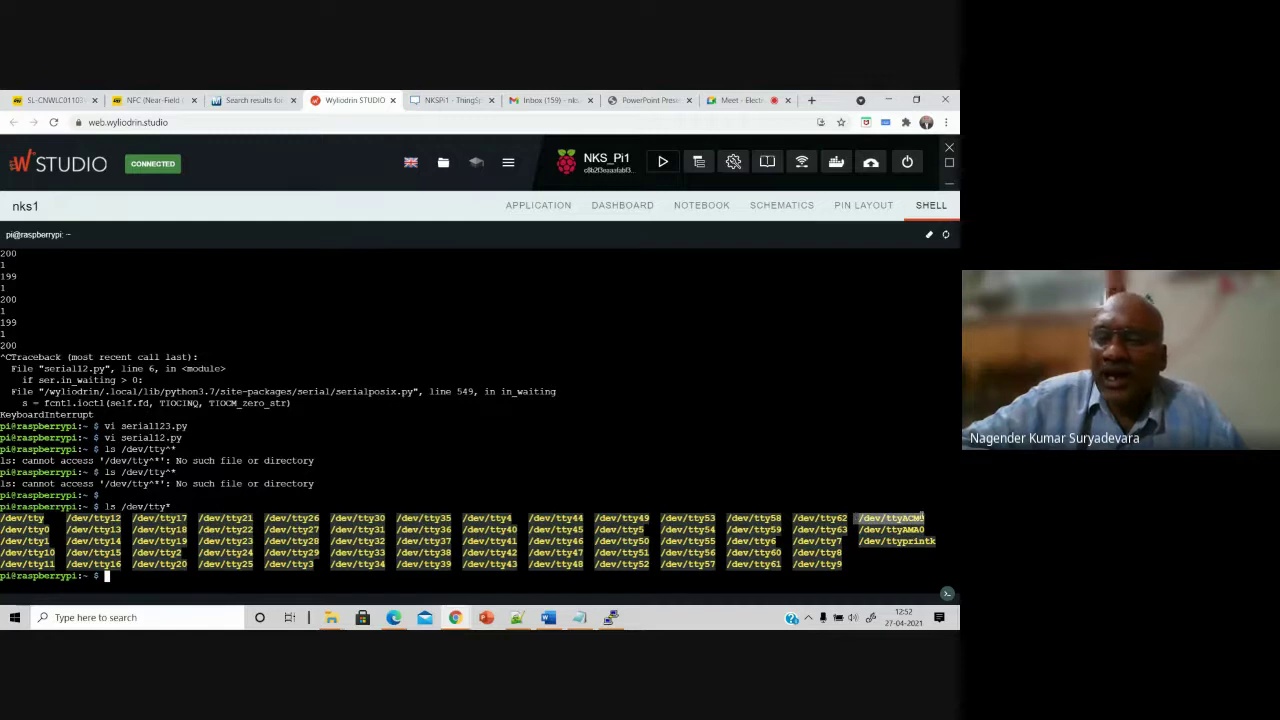
left_click_drag(932, 518, 861, 518)
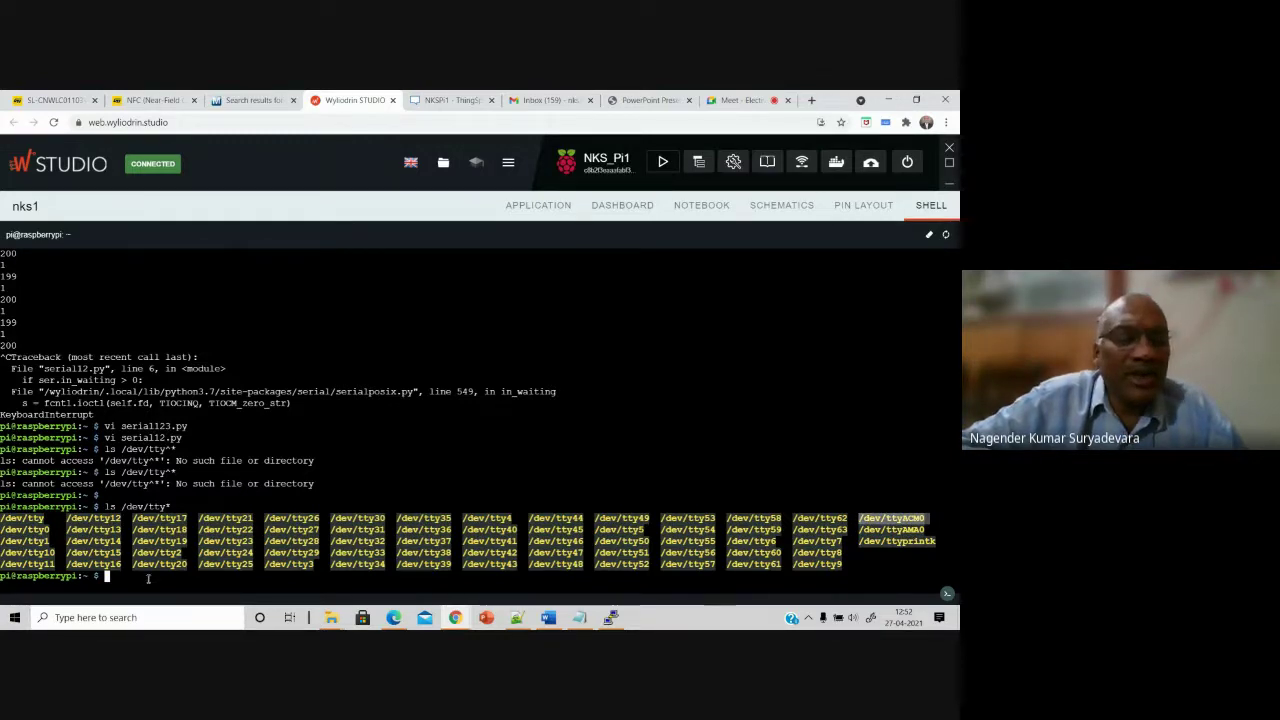
left_click(148, 578)
Recall 'vi serial12.py' from the shell history and run it
key("Up")
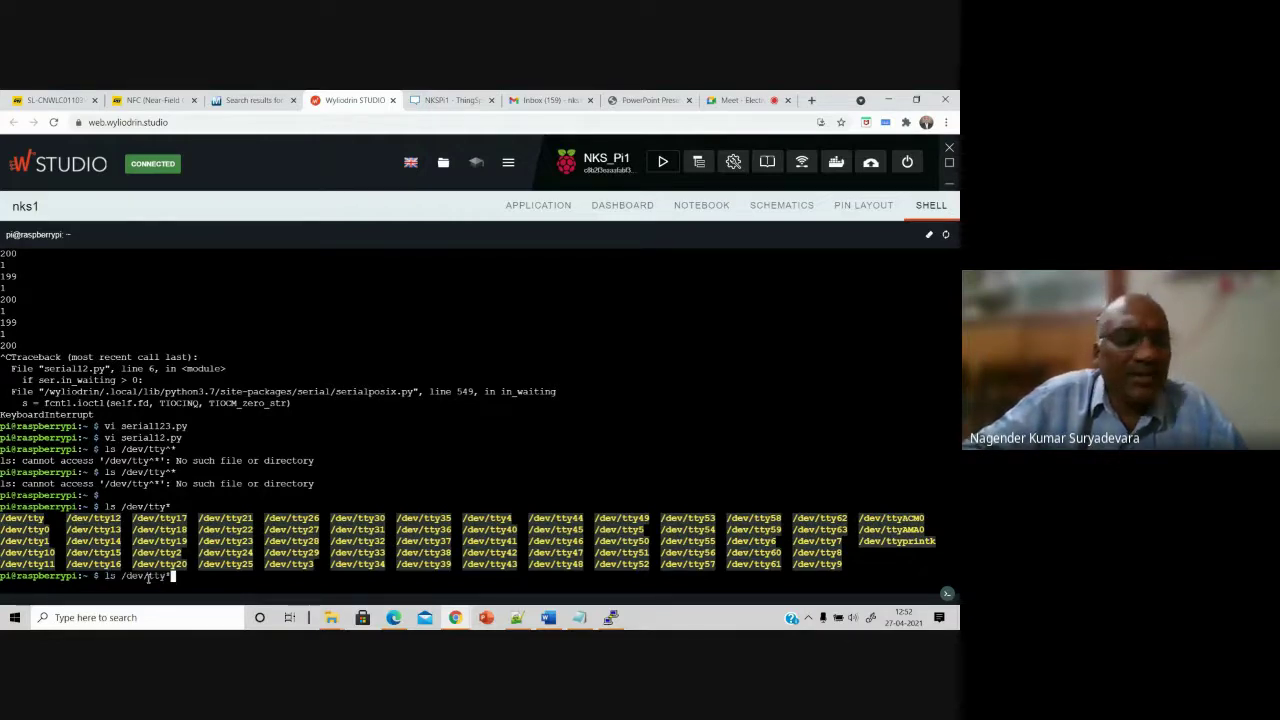
type("^")
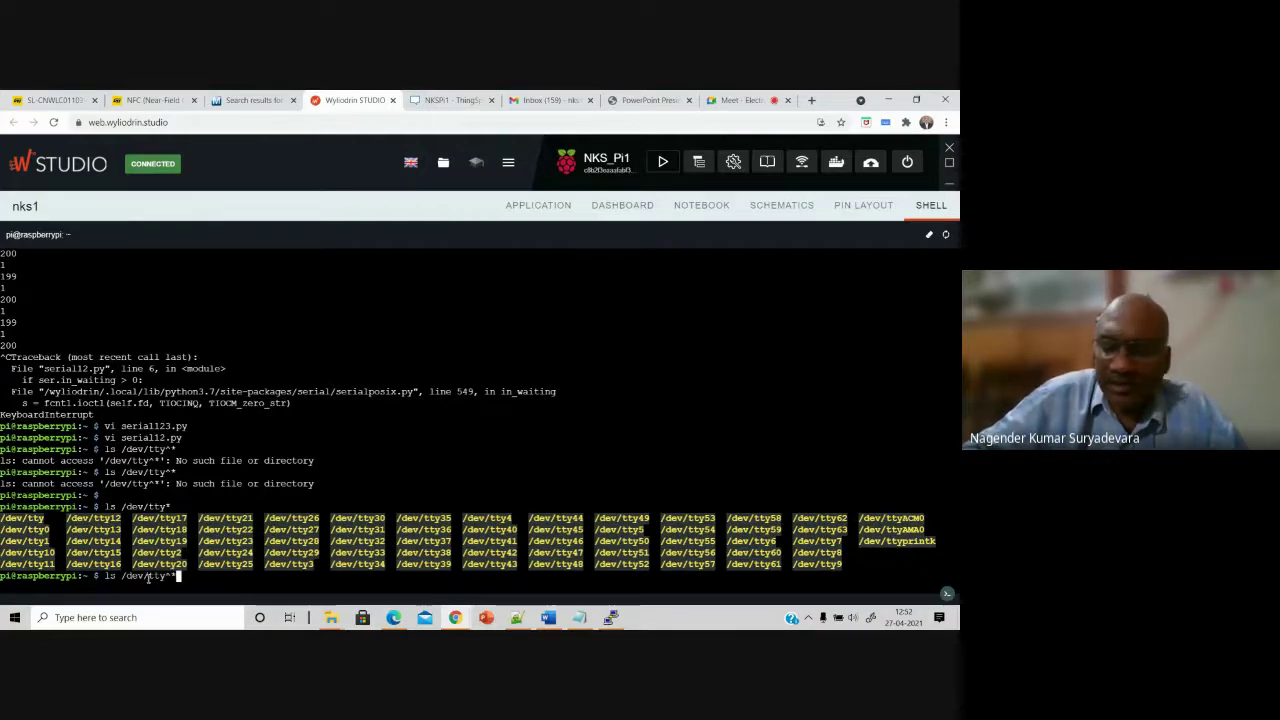
key("Up")
key("Up")
key("Up")
key("Up")
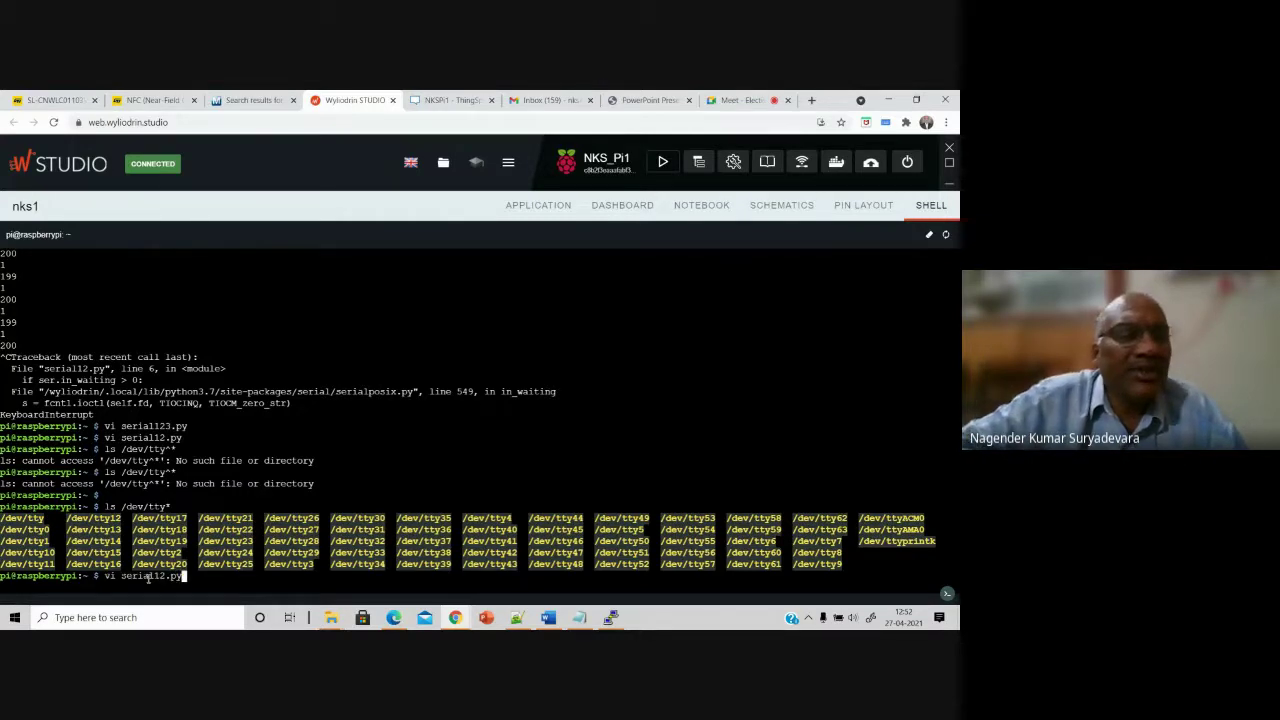
key("Return")
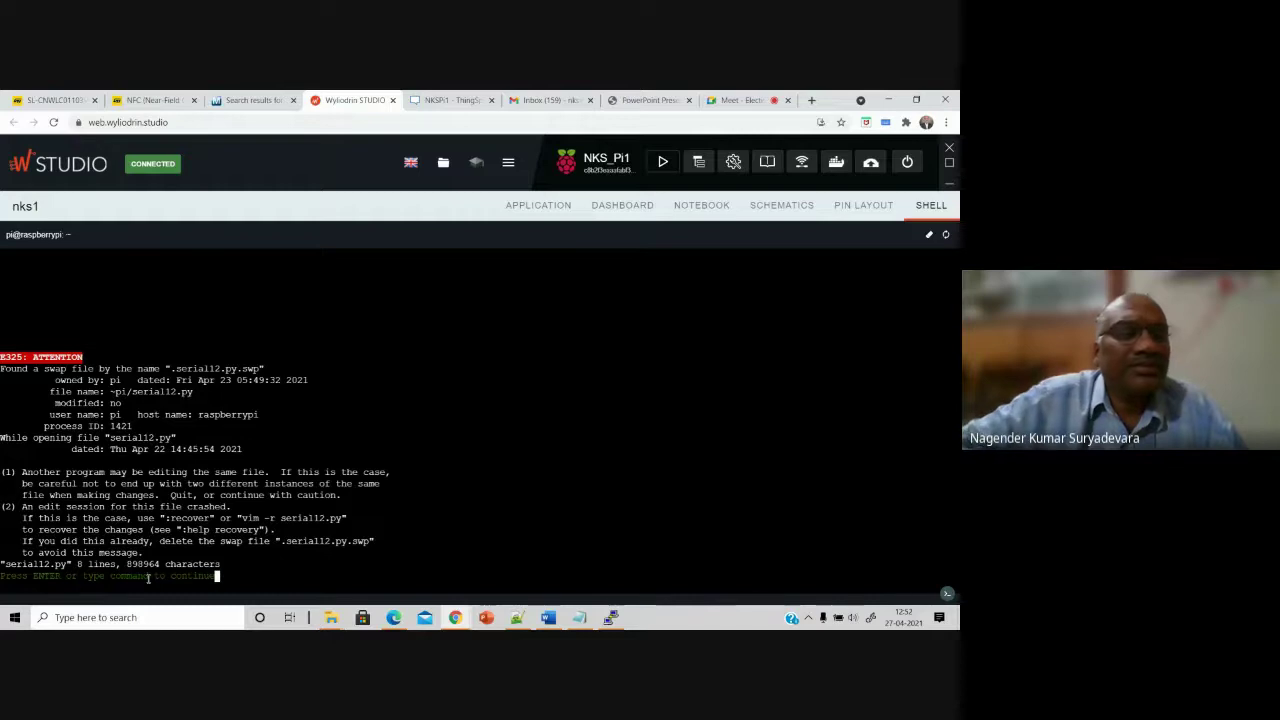
key("Return")
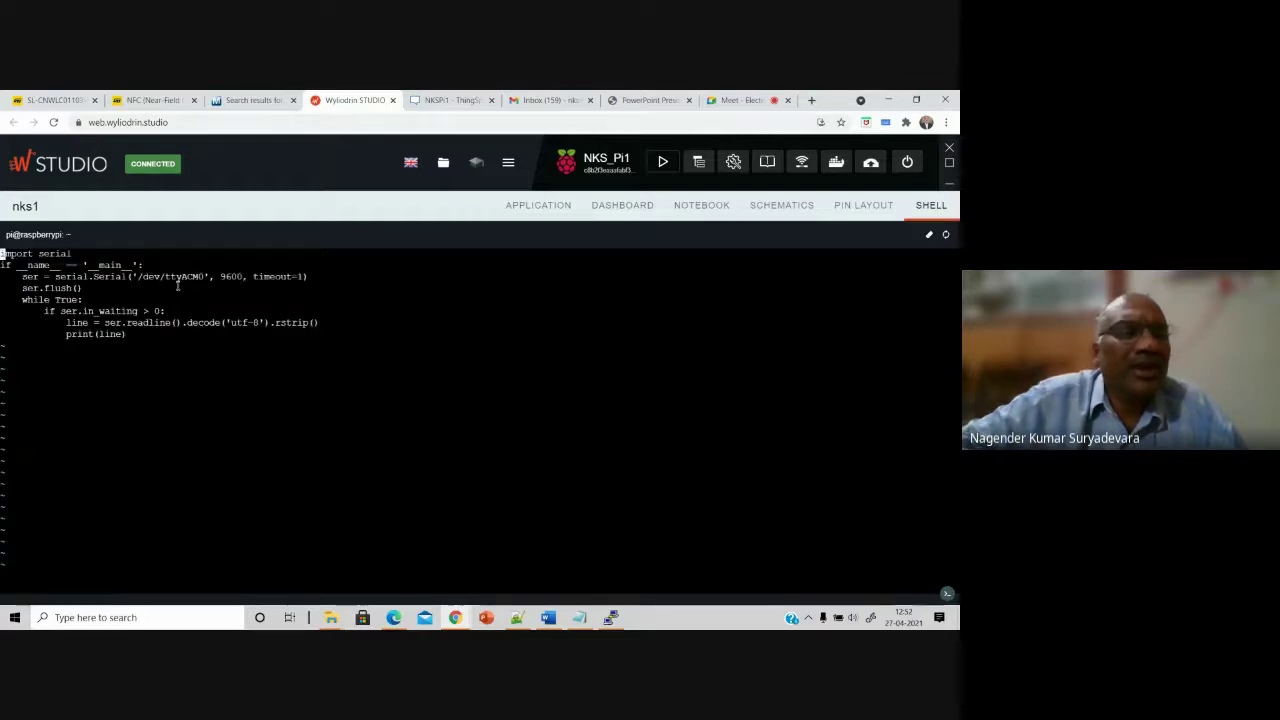
left_click_drag(207, 276, 139, 274)
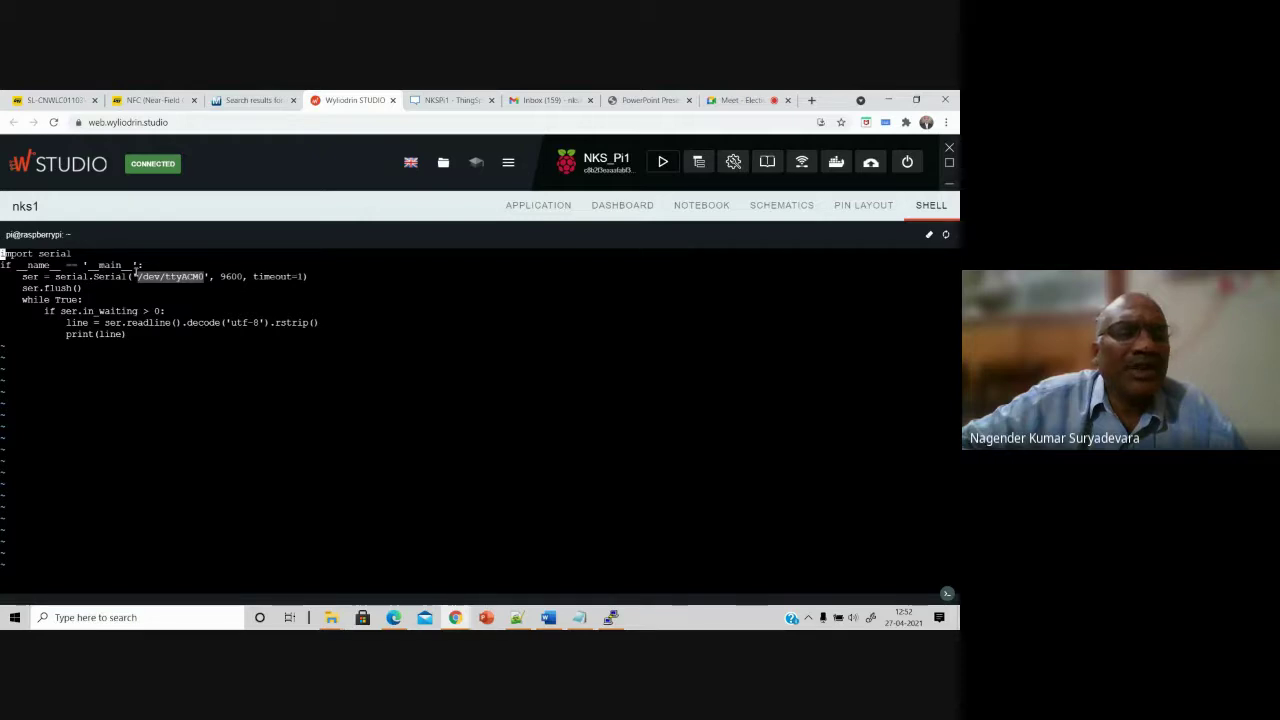
mouse_move(215, 268)
left_mouse_down()
mouse_move(152, 276)
mouse_move(211, 276)
left_mouse_up()
left_click(137, 276)
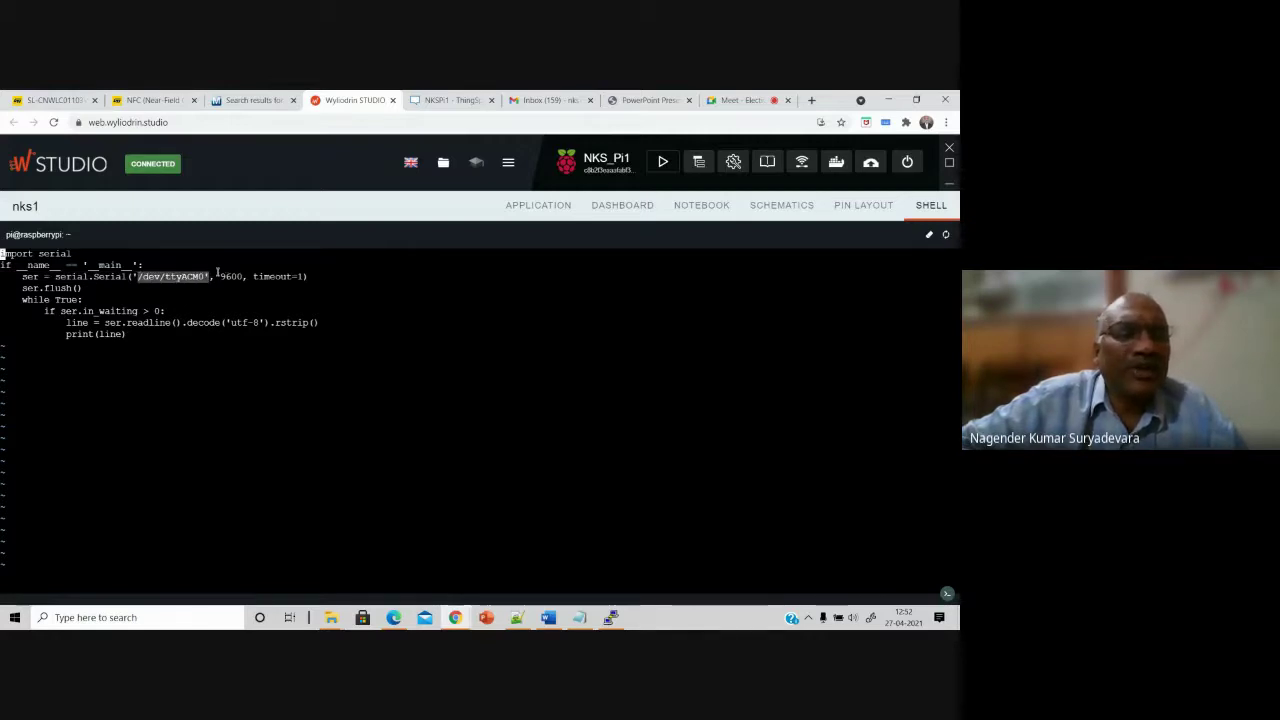
left_click_drag(221, 276, 244, 276)
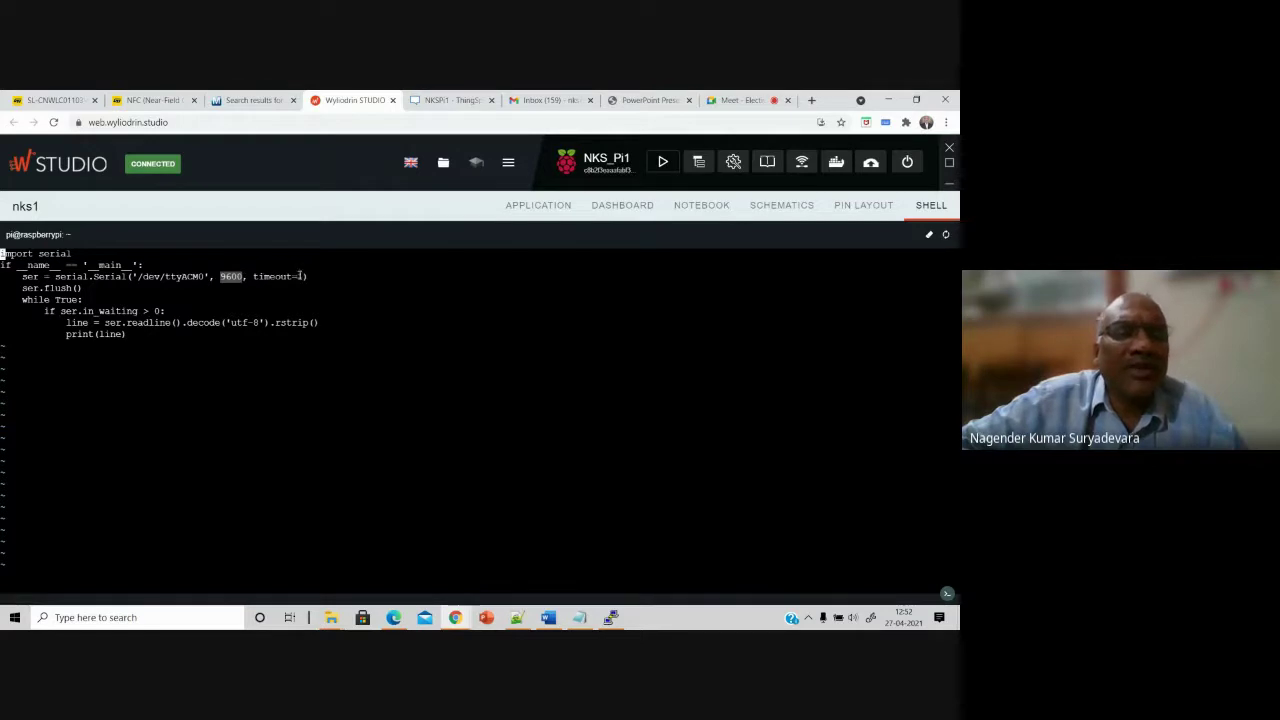
left_click(268, 277)
left_click_drag(303, 276, 254, 276)
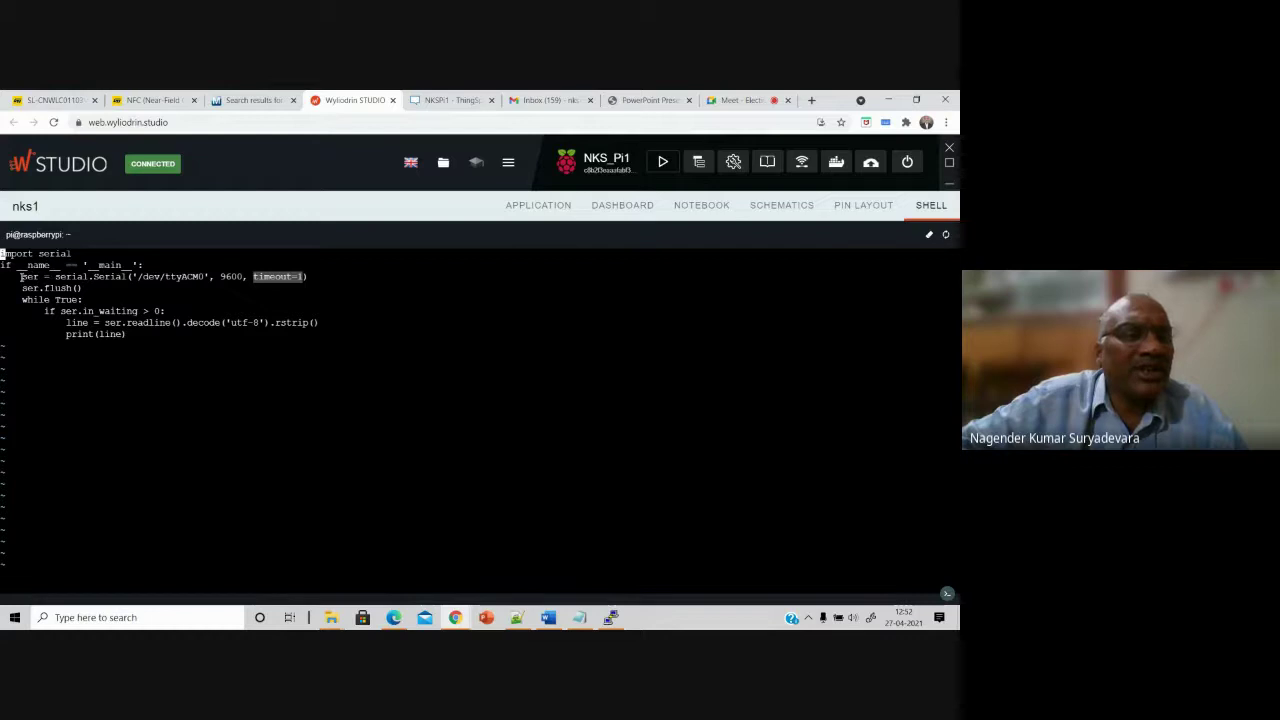
left_click(24, 277)
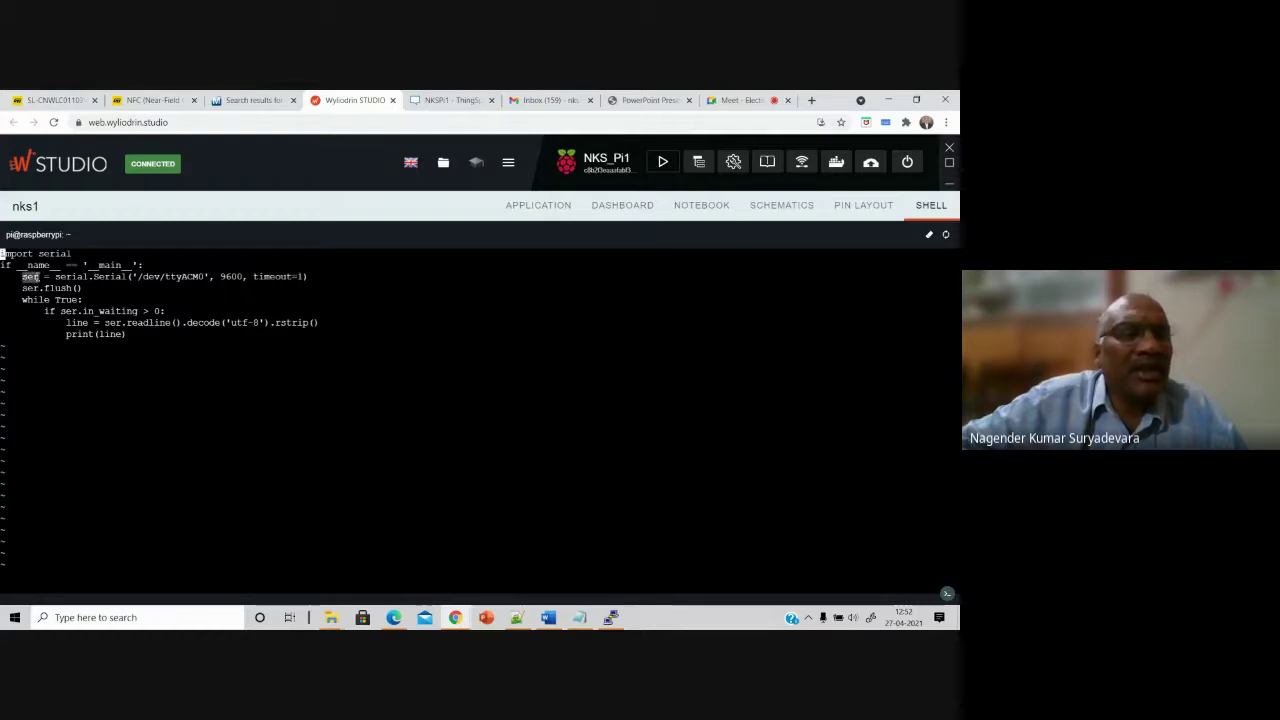
left_click_drag(56, 277, 308, 279)
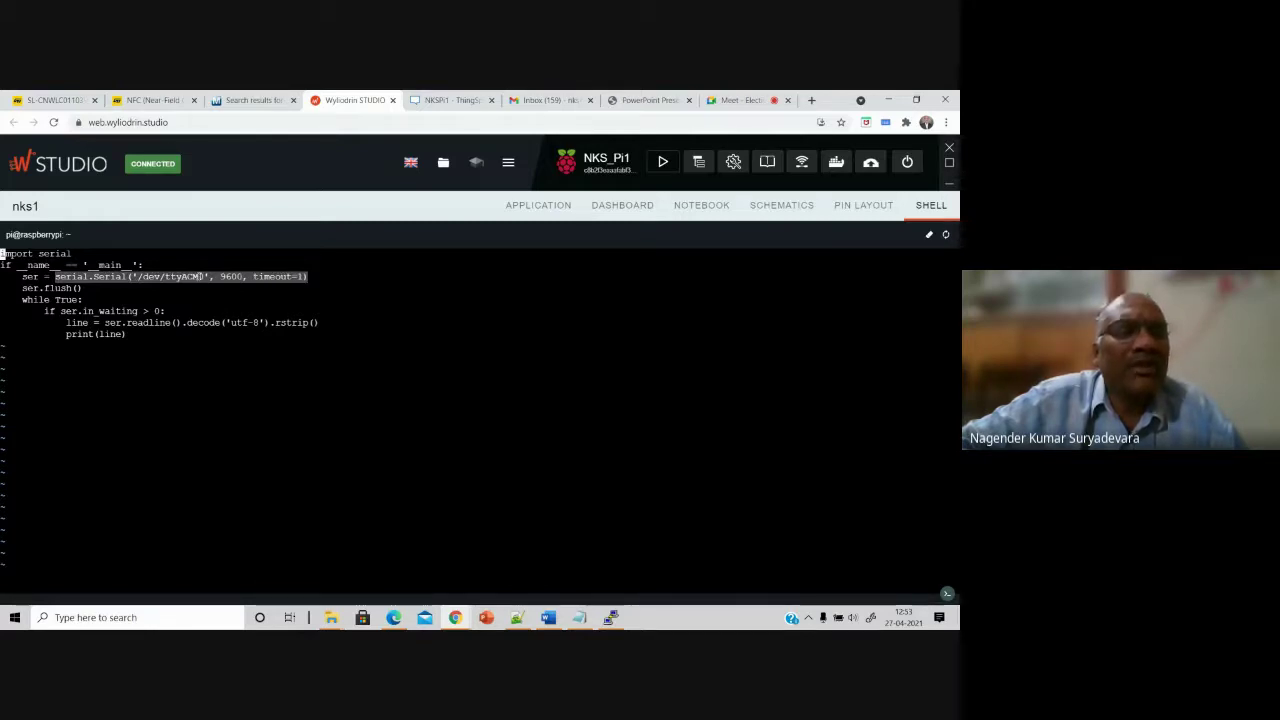
double_click(30, 277)
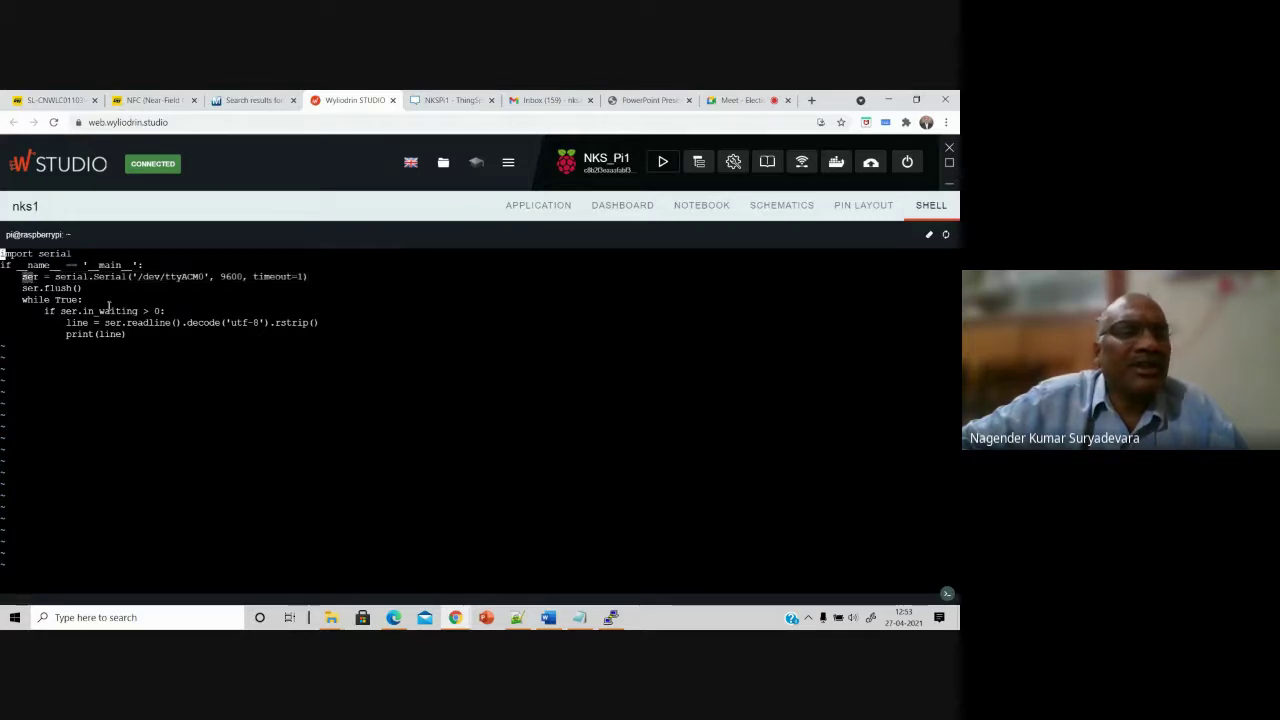
left_click_drag(127, 322, 176, 322)
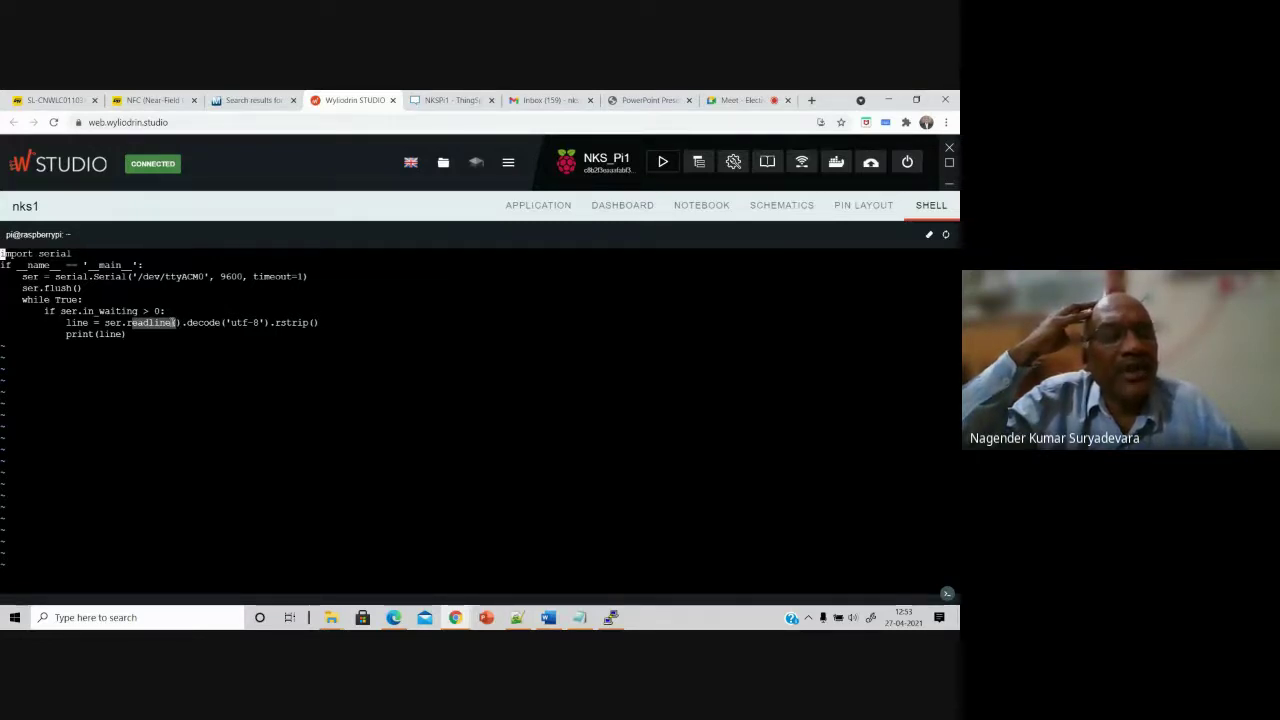
left_click(172, 311)
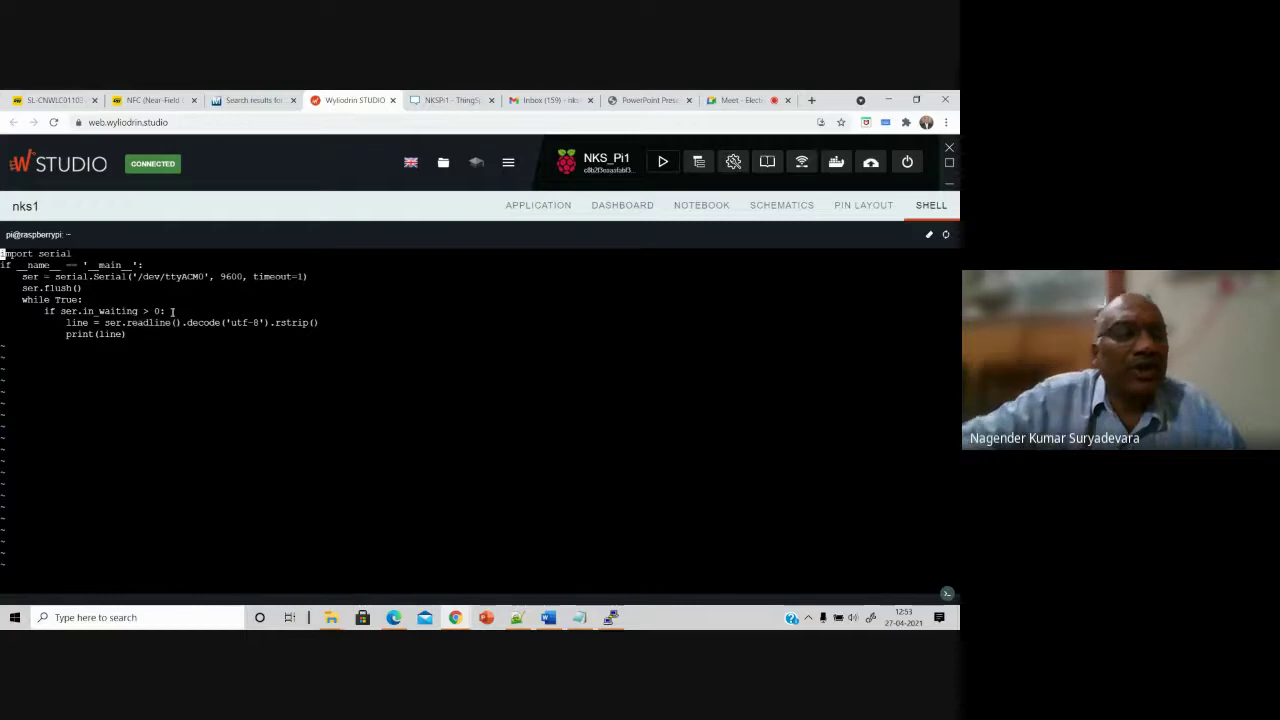
left_click(177, 322)
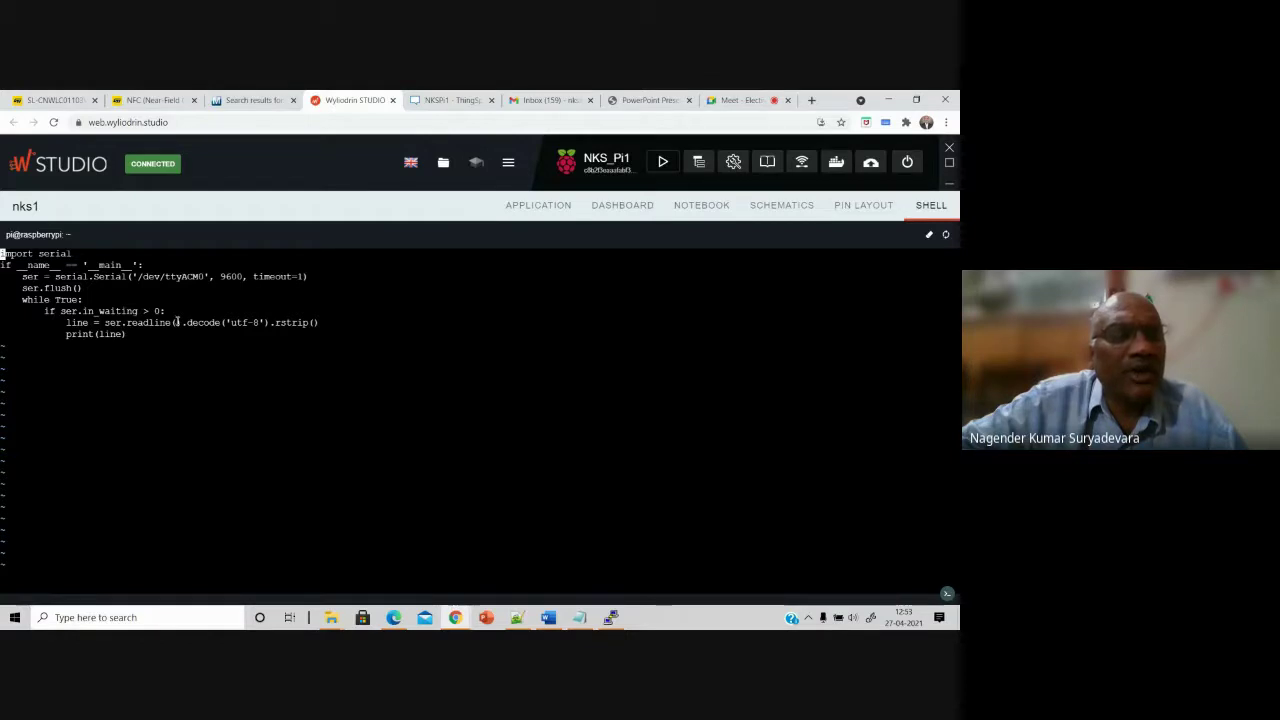
key("Left")
key("Left")
key("Left")
key("Left")
key("Left")
key("Left")
key("Left")
key("Left")
key("Left")
key("Left")
key("Left")
key("Left")
key("Left")
left_click_drag(105, 323, 171, 323)
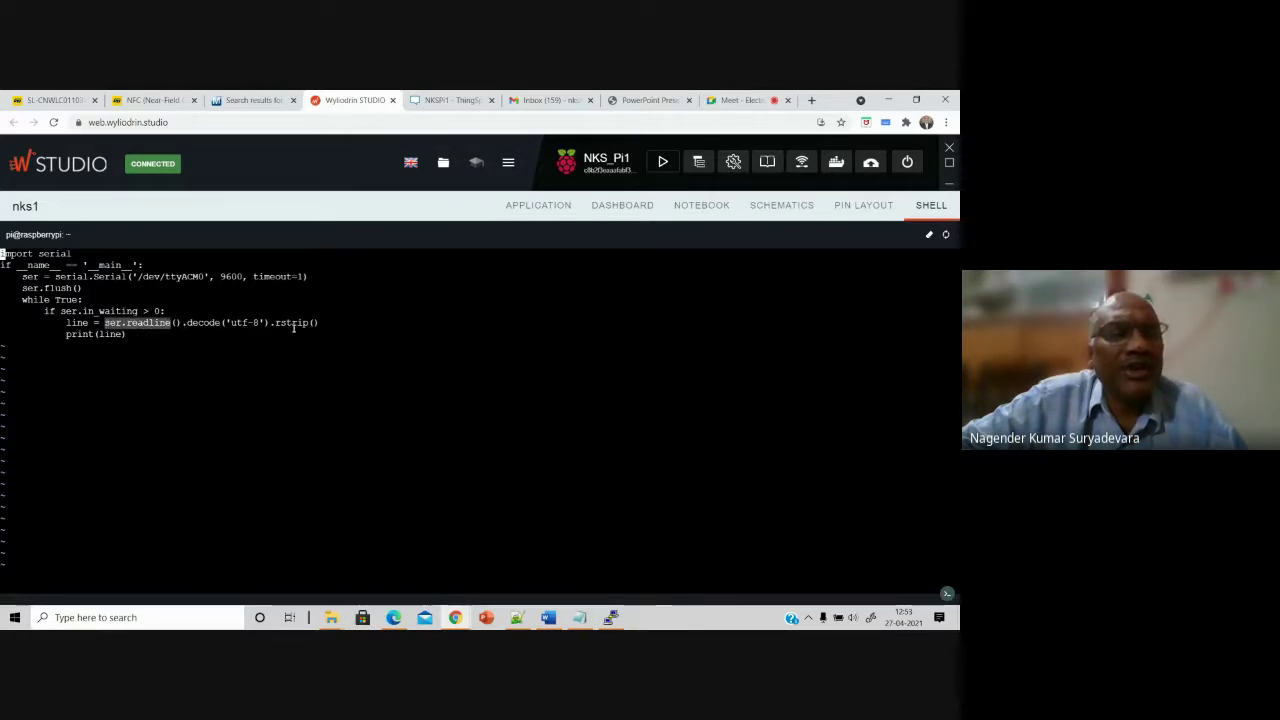
left_click_drag(271, 322, 221, 322)
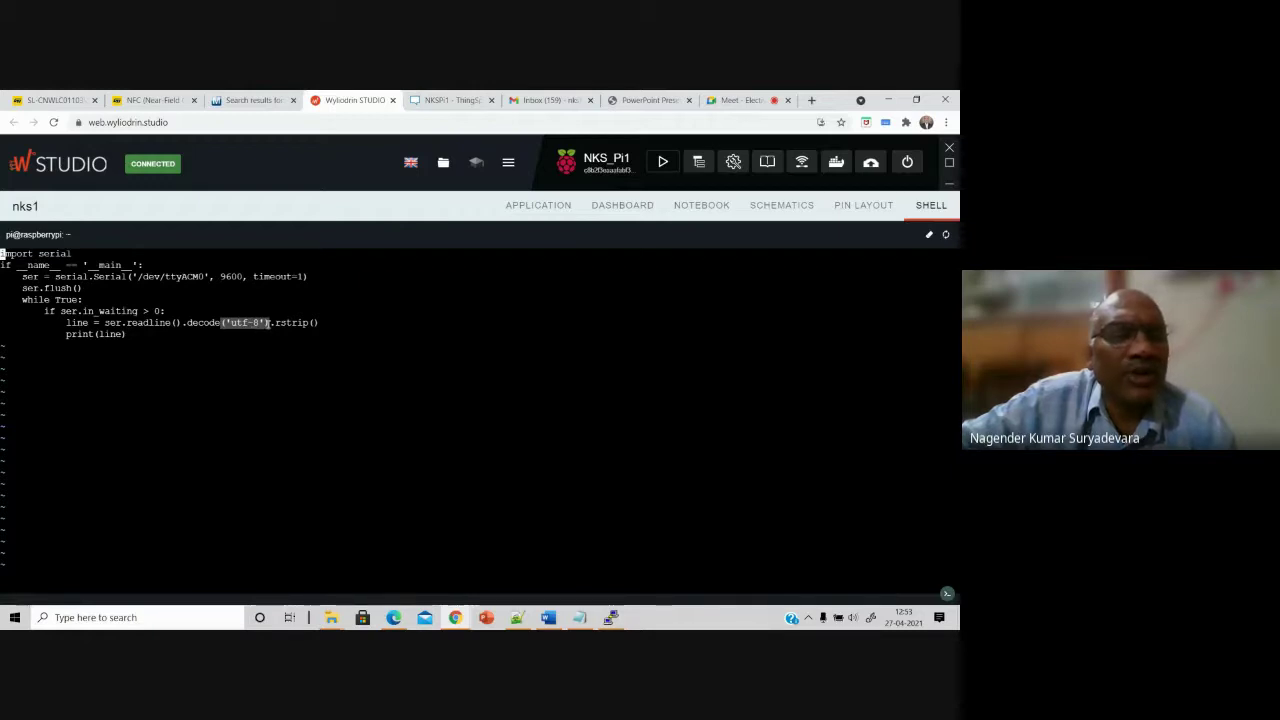
left_click_drag(264, 322, 233, 322)
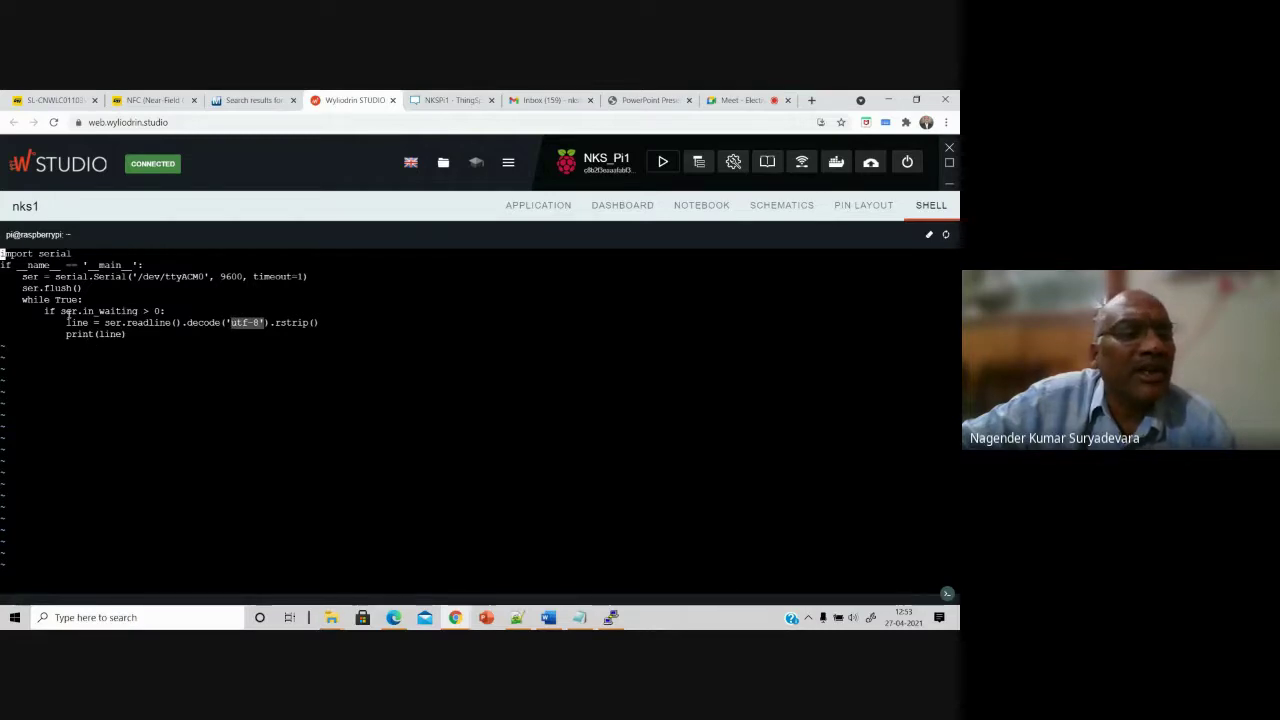
left_click_drag(124, 334, 56, 334)
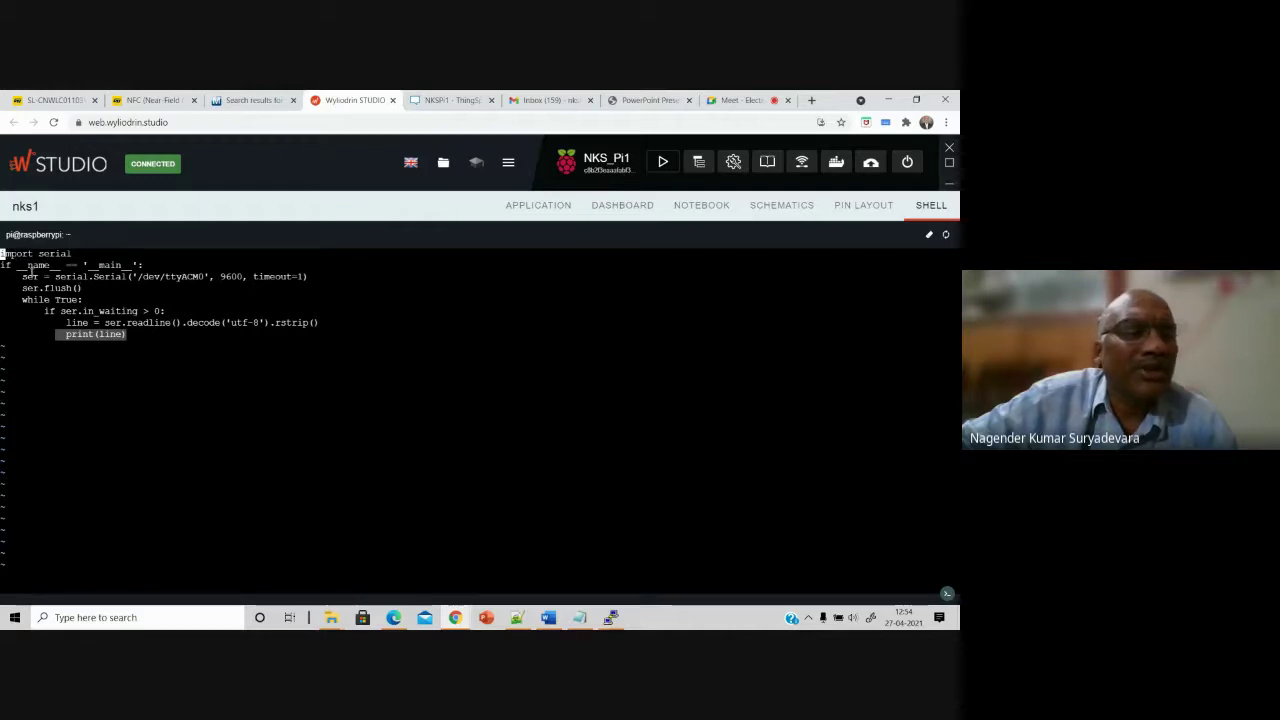
left_click(133, 338)
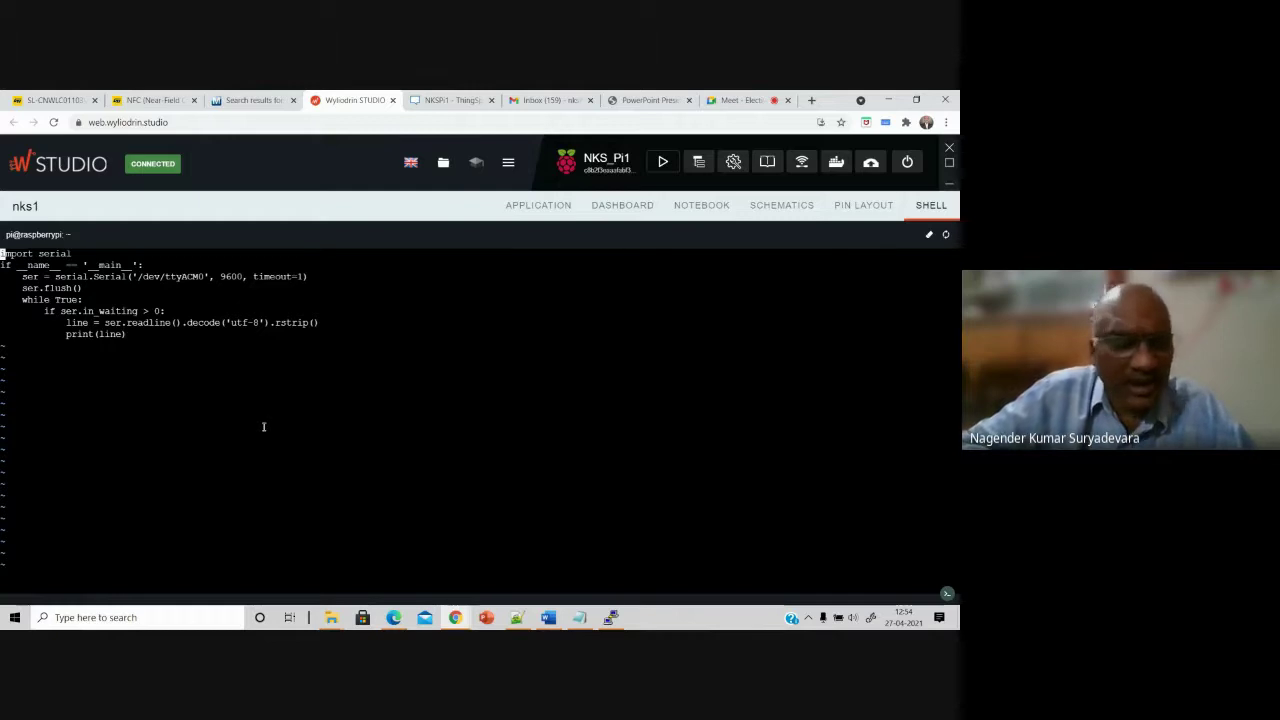
type(":q!")
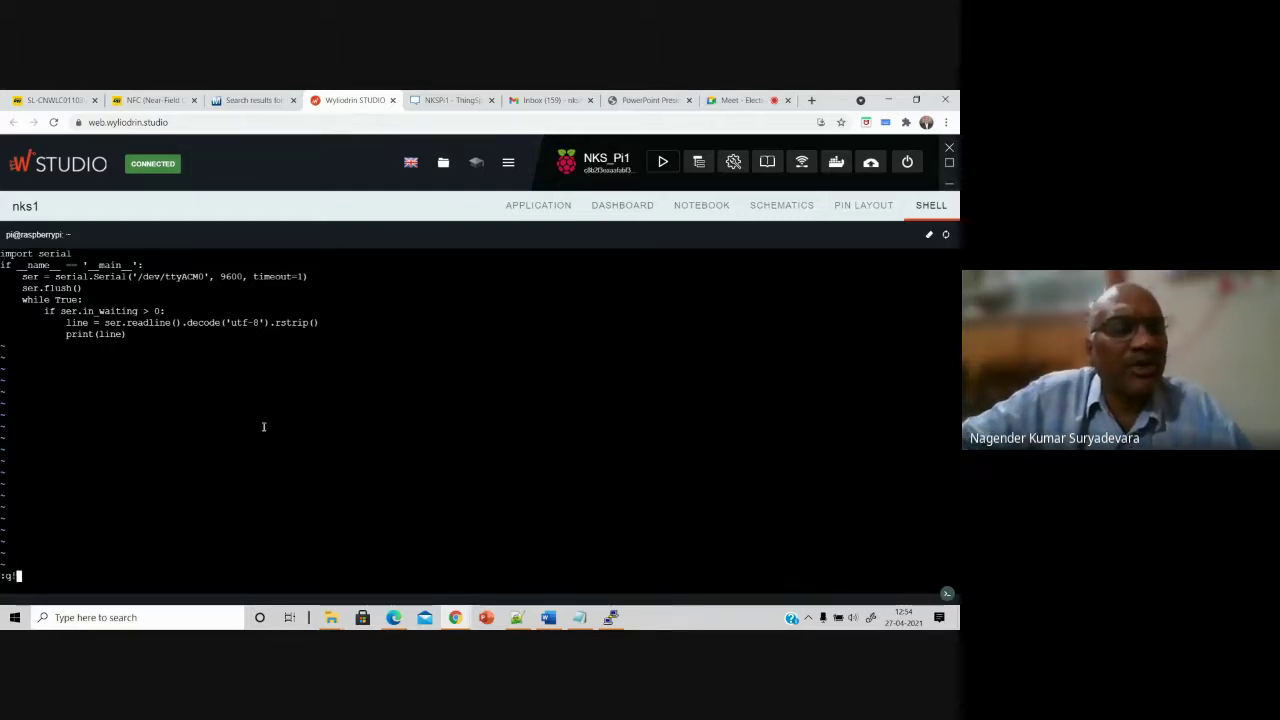
Quit vi without saving and recall the 'vi serial12.py' command from history
key("Return")
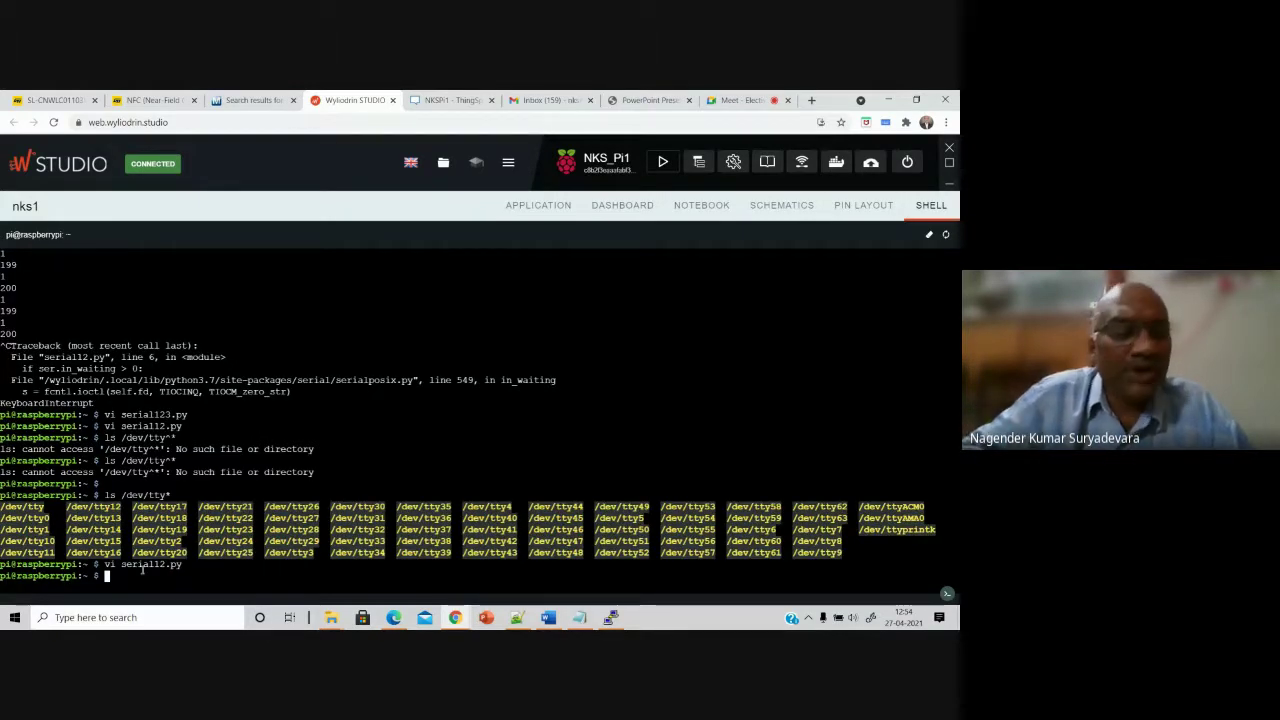
key("Up")
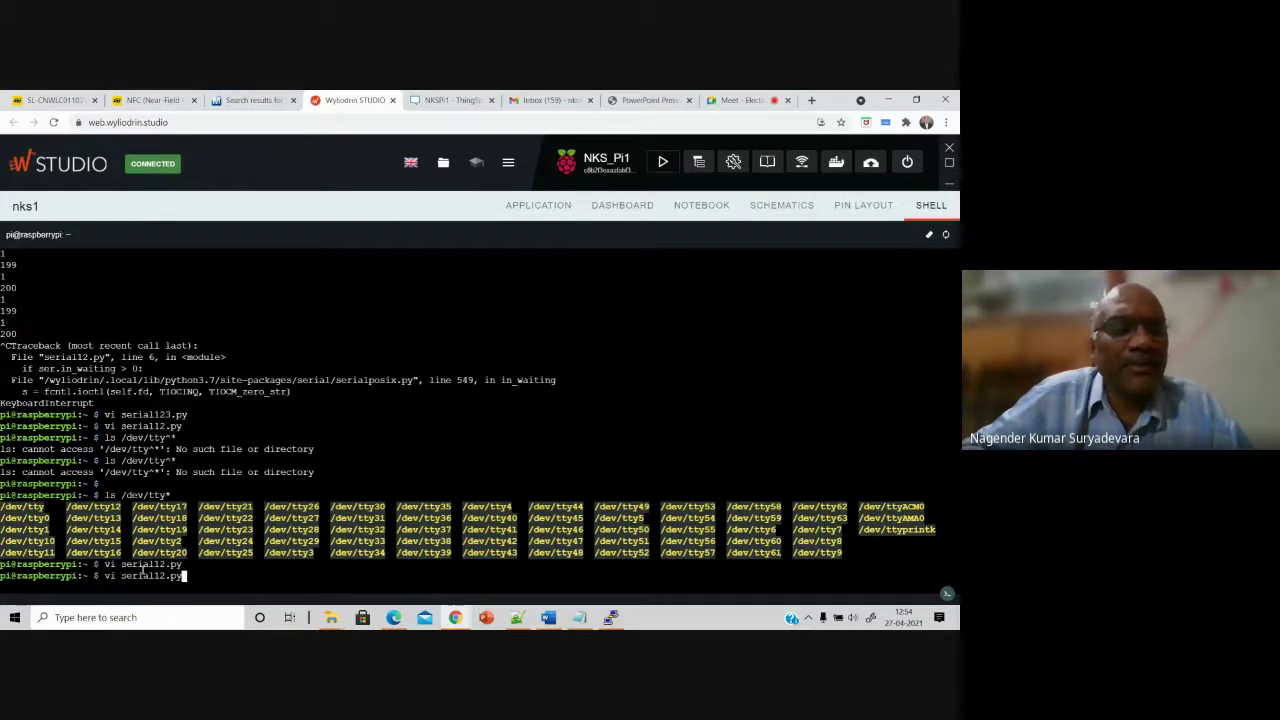
key("Up")
key("Up")
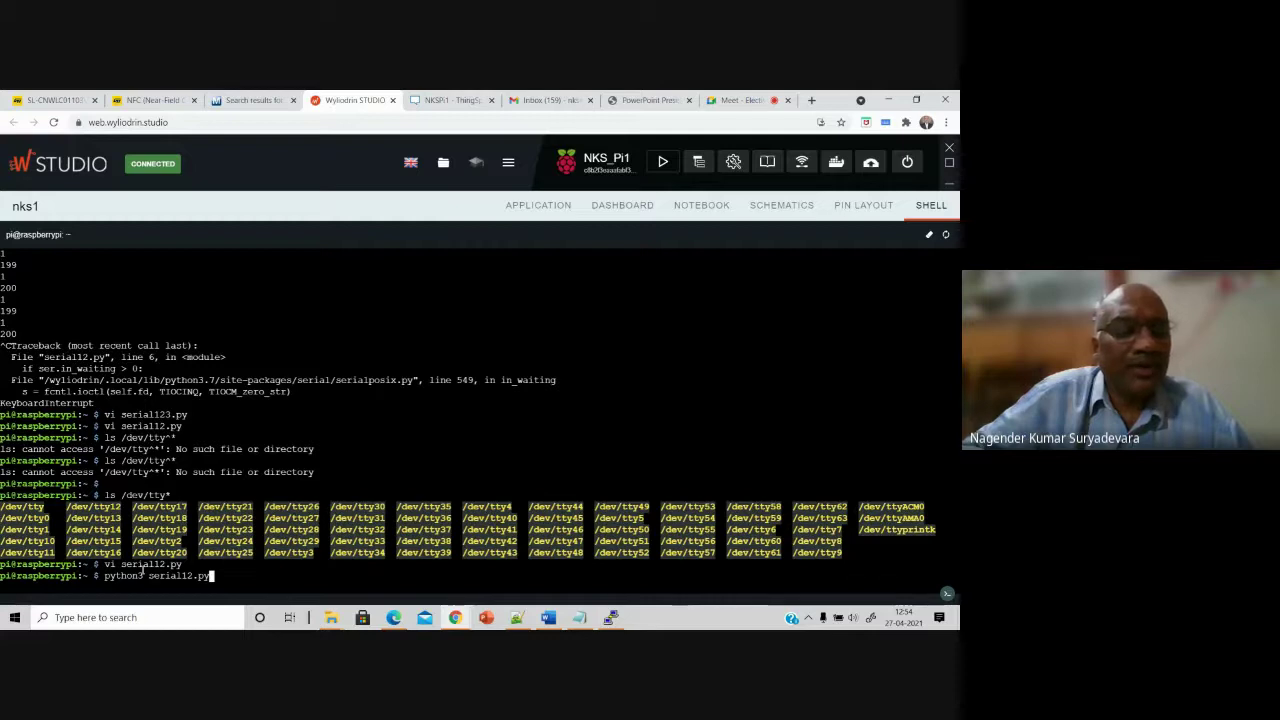
key("Up")
key("Up")
key("Up")
key("Up")
key("Up")
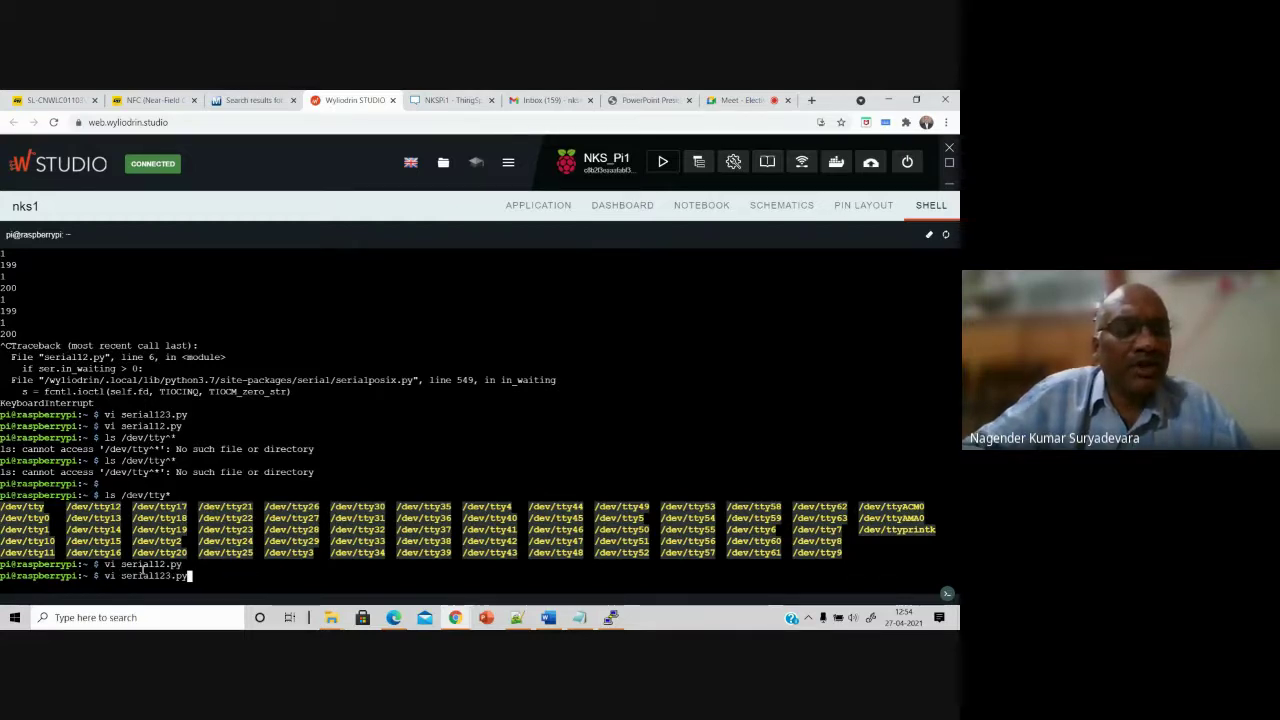
key("Down")
key("Down")
key("Down")
key("Down")
key("Down")
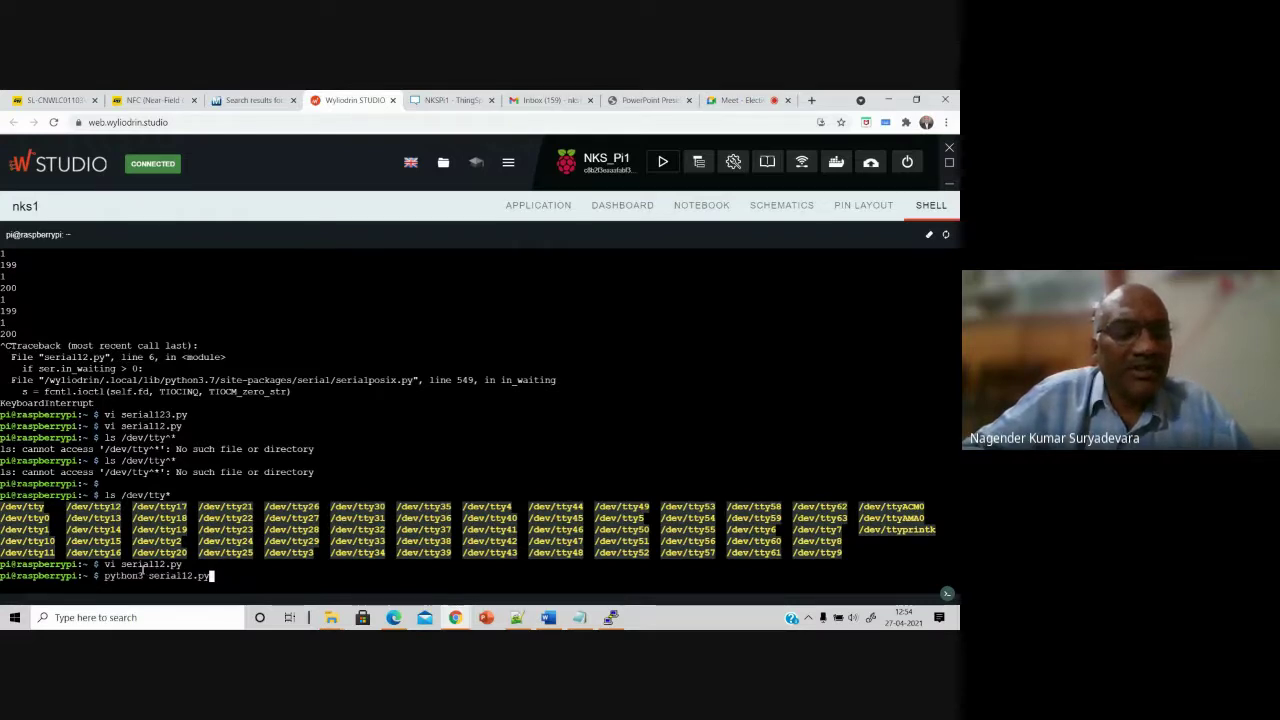
key("Up")
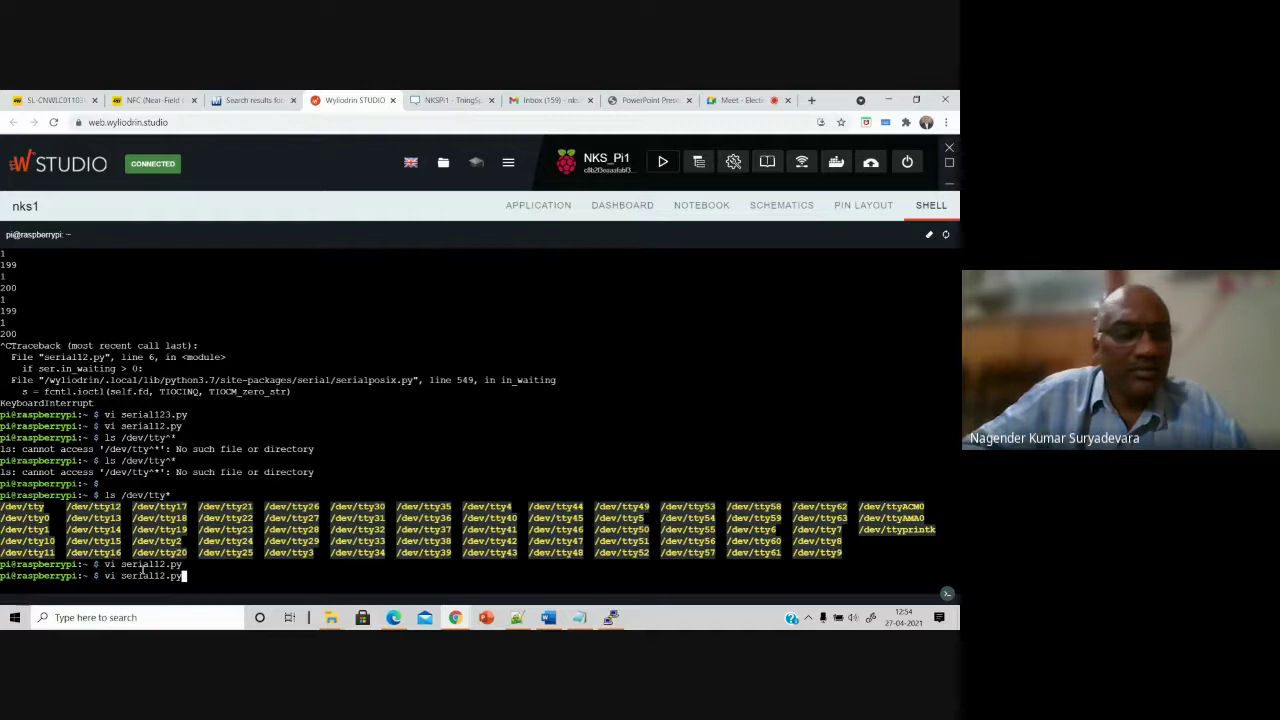
Edit the recalled command to 'vi serial123.py' and run it
key("Left")
key("Left")
key("Left")
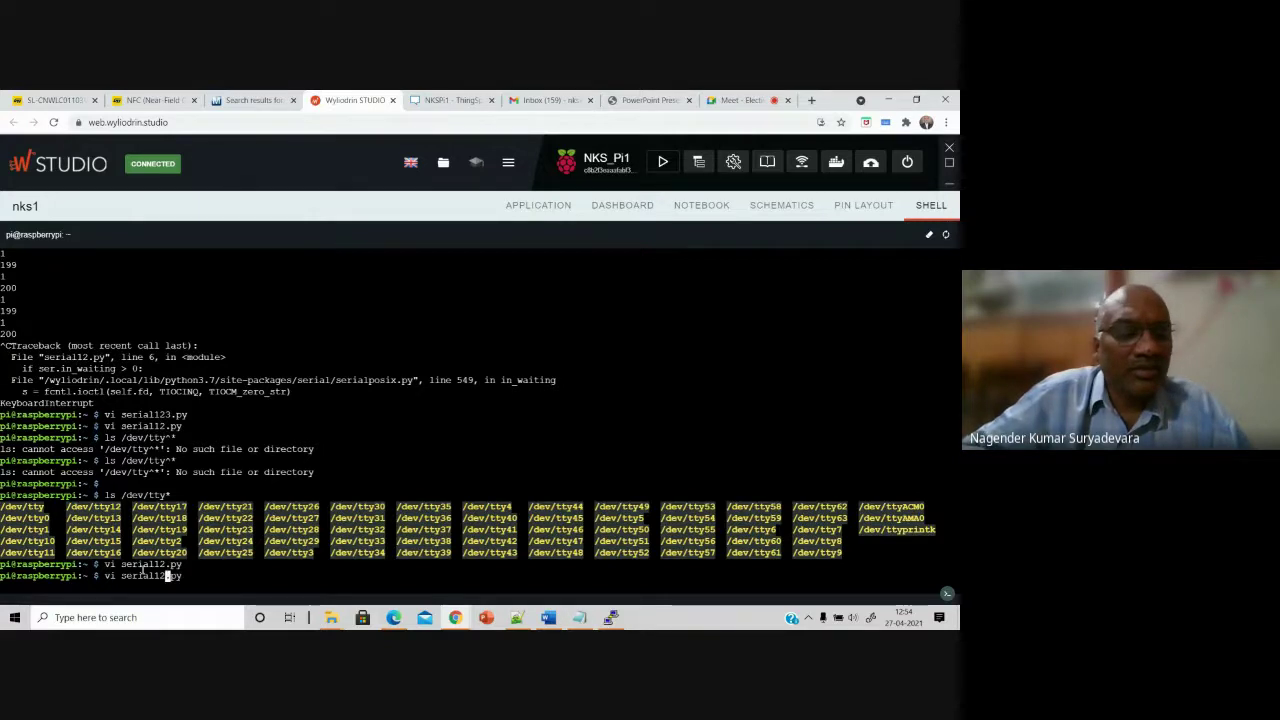
type("3")
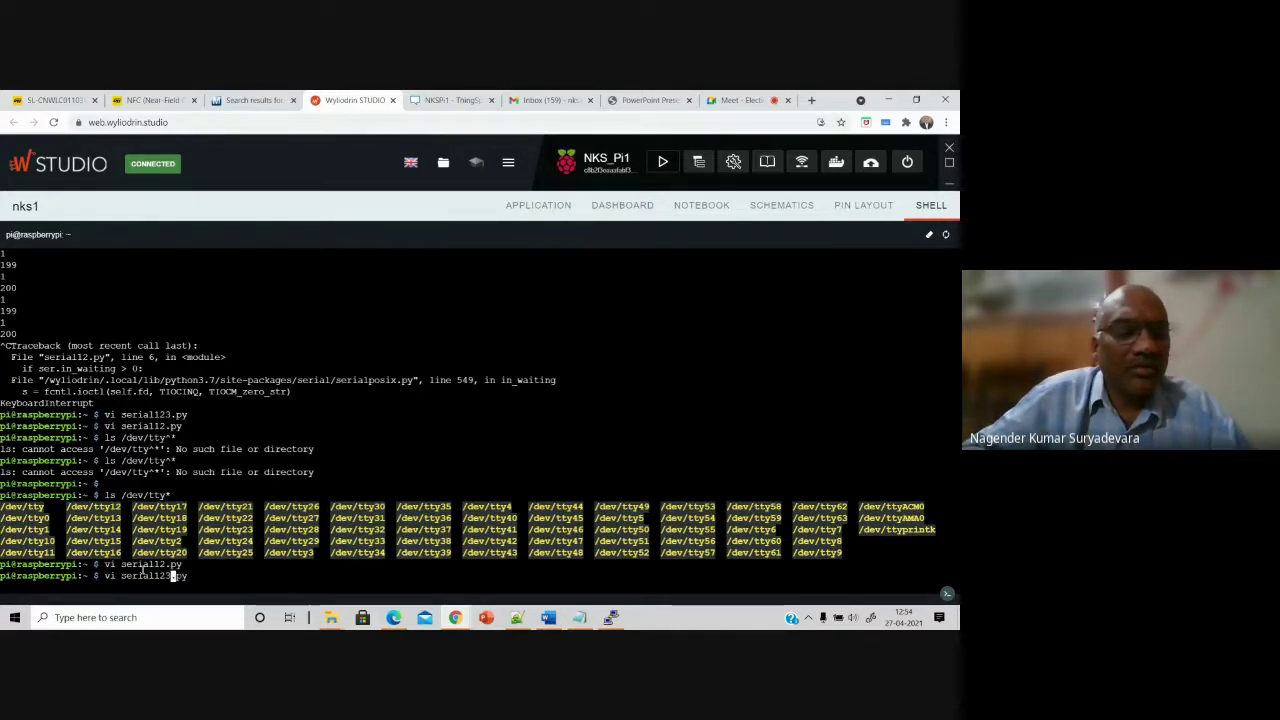
key("Right")
key("Right")
key("Right")
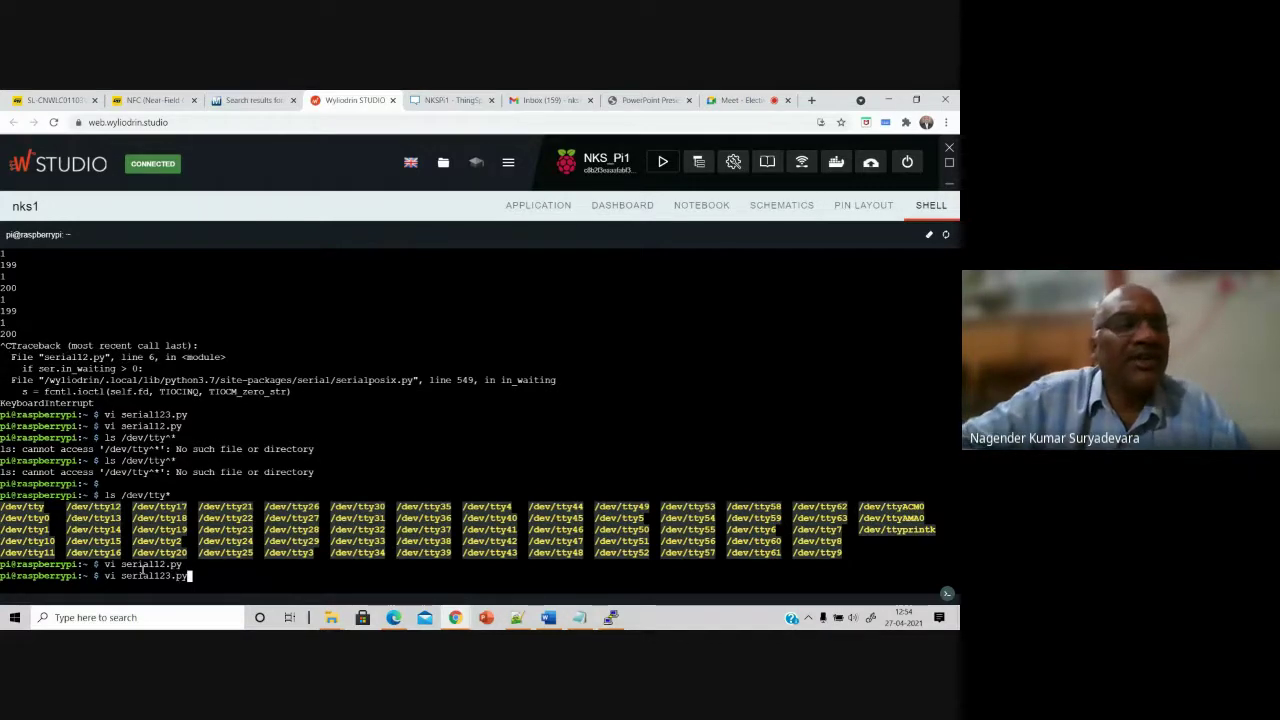
key("Return")
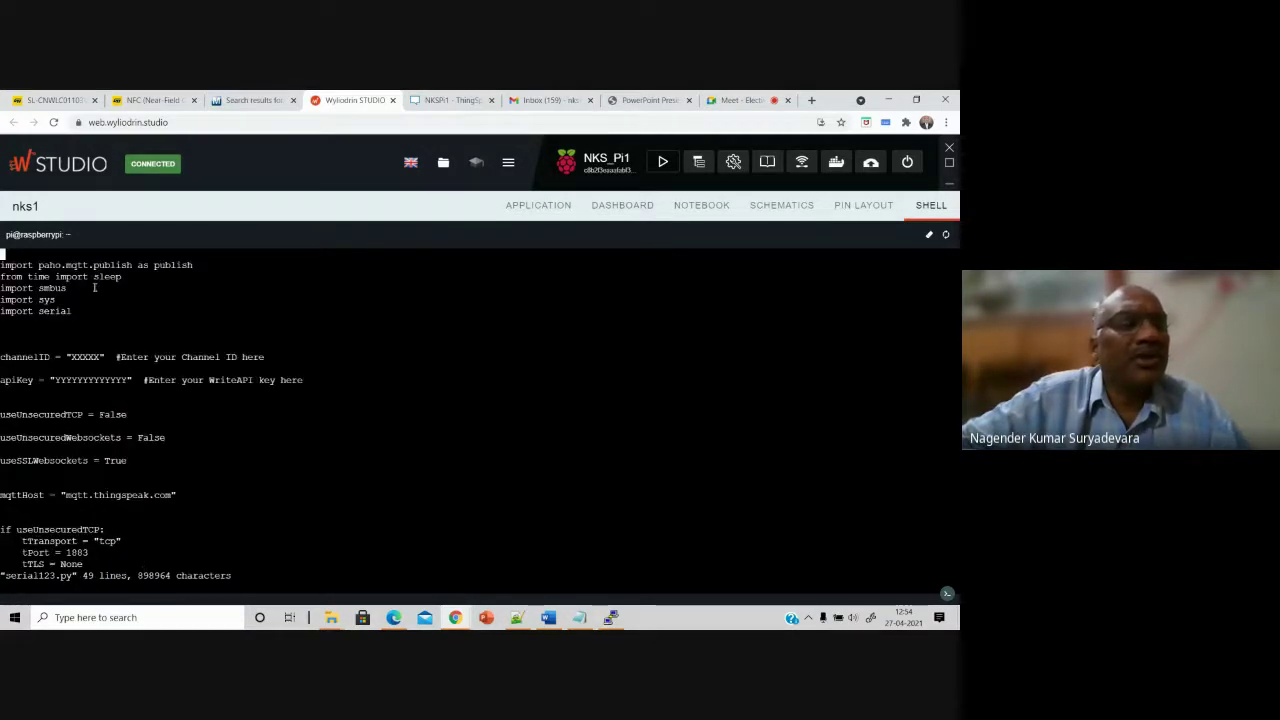
left_click_drag(145, 265, 39, 266)
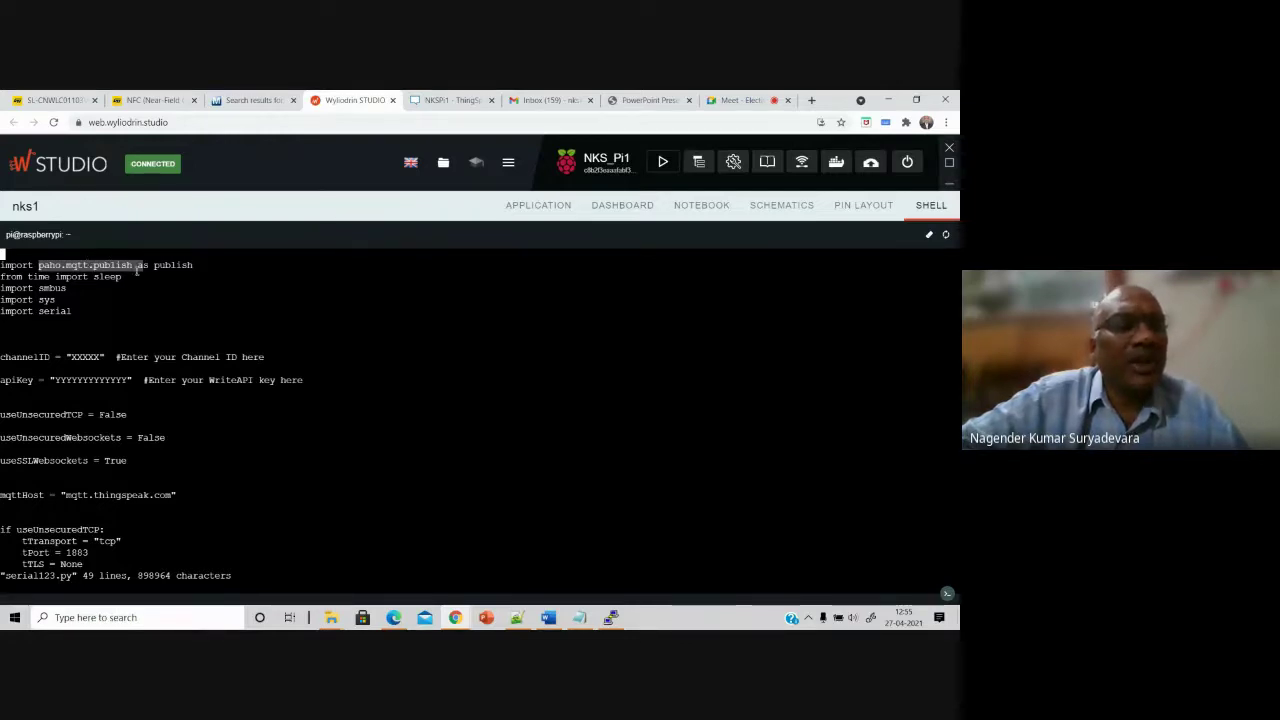
left_click(141, 265)
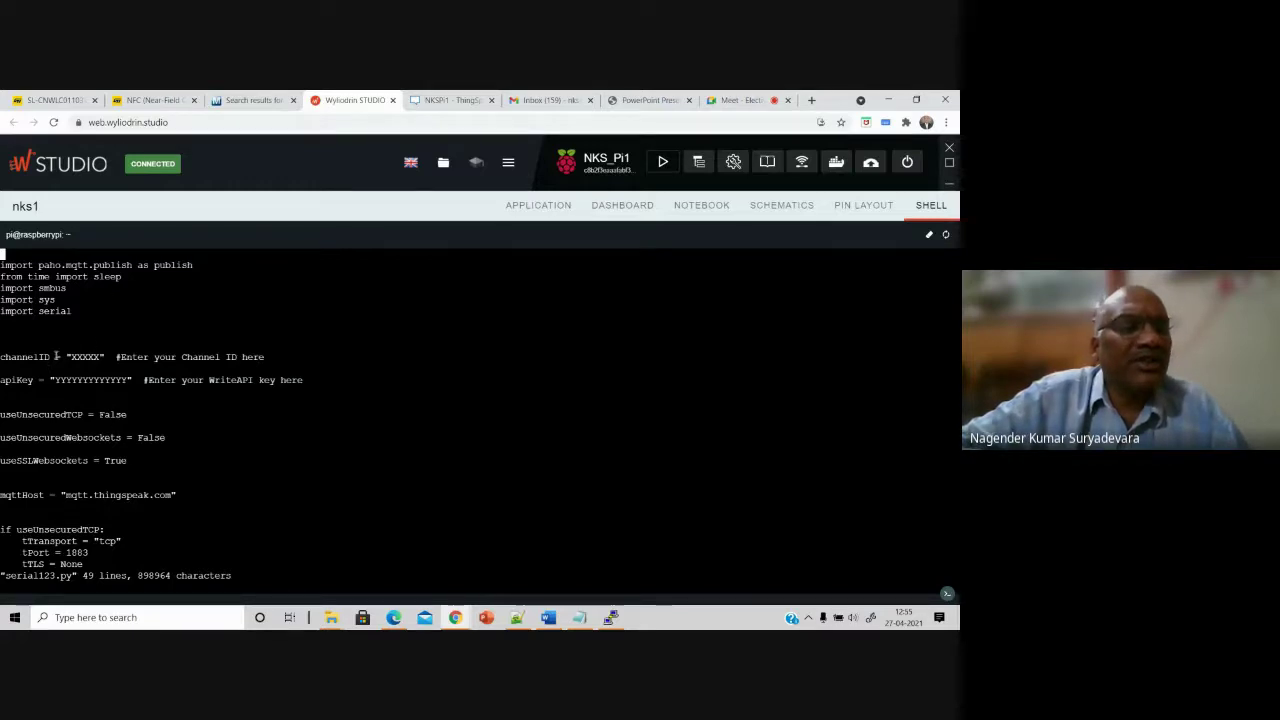
left_click_drag(67, 357, 97, 357)
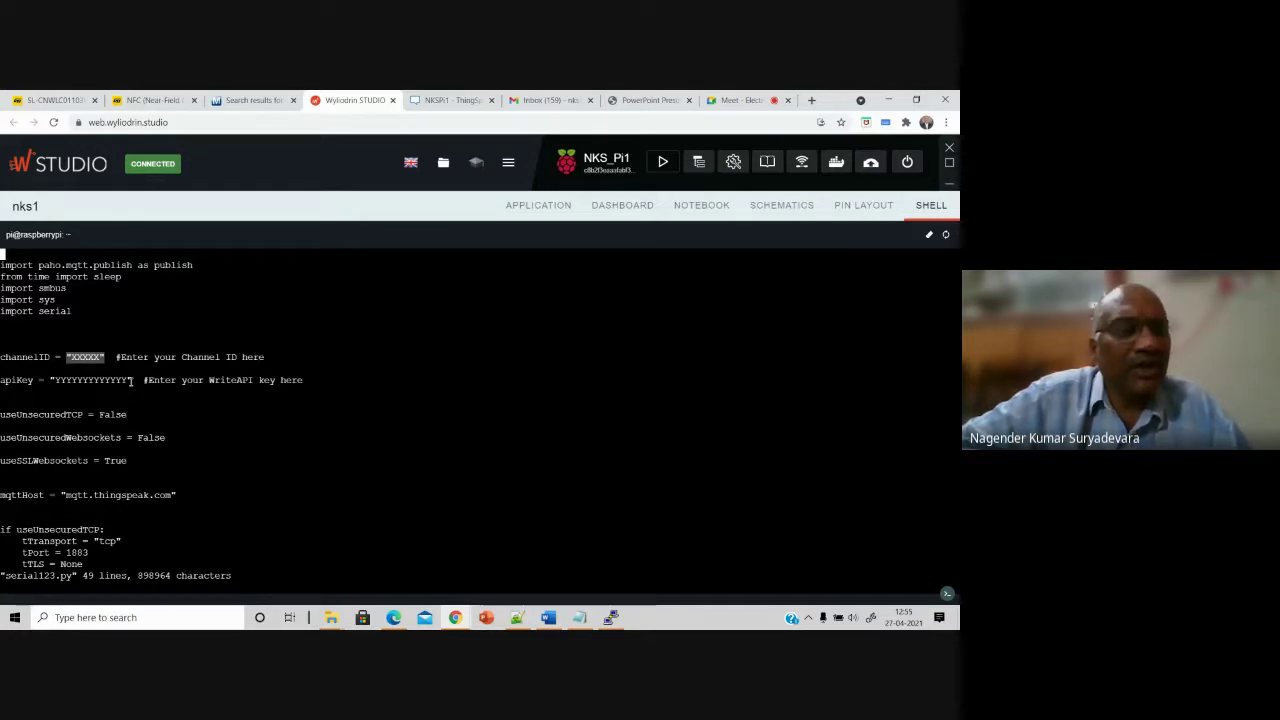
left_click_drag(132, 380, 52, 379)
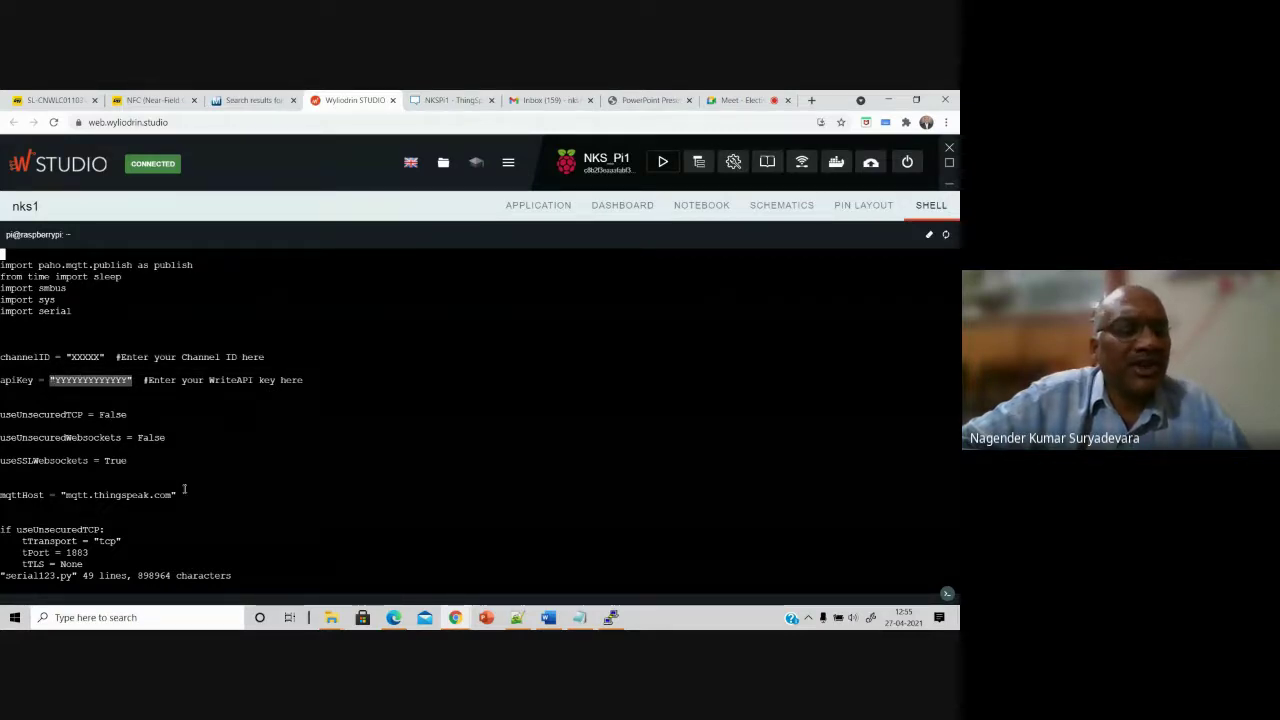
left_click(213, 465)
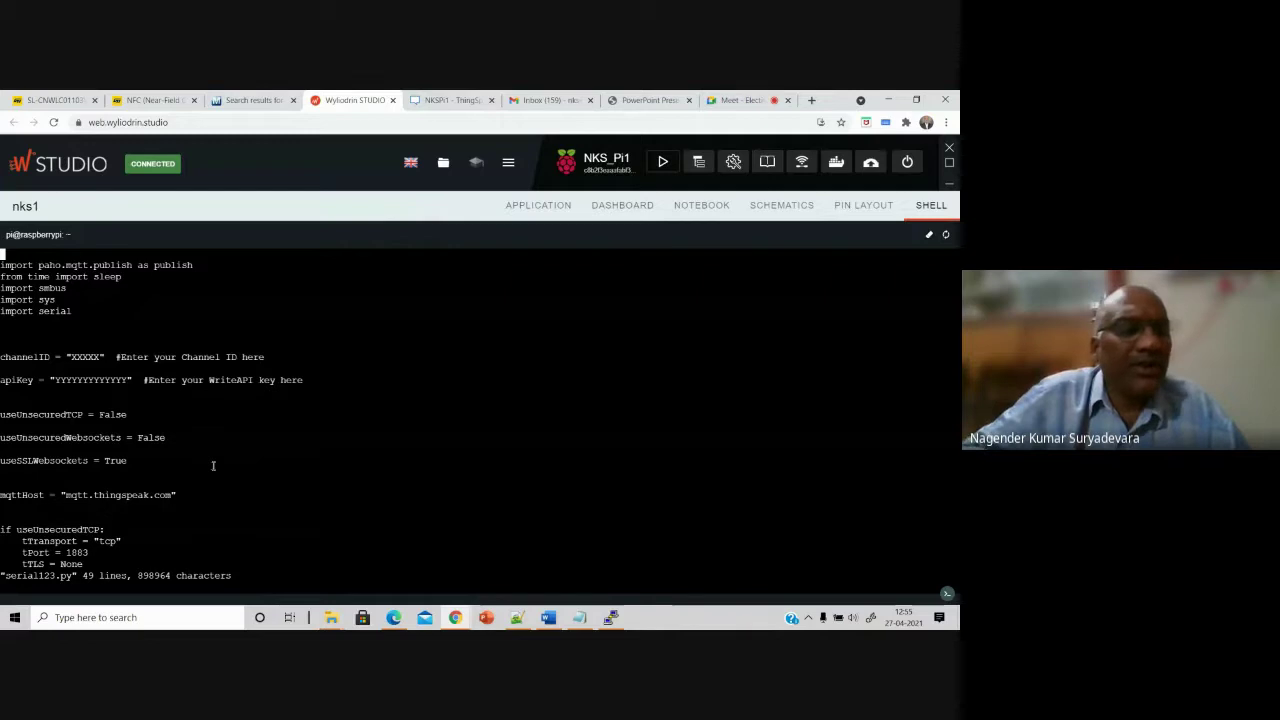
key("Down")
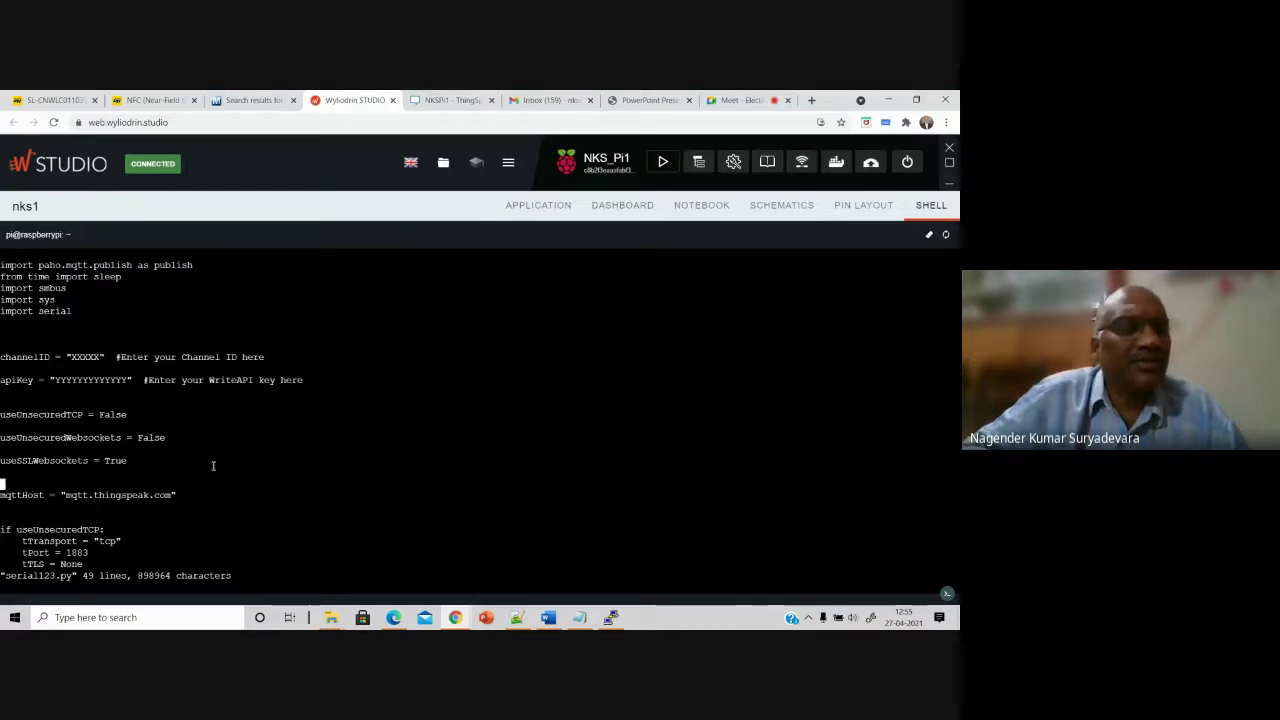
key("Down")
key("Down")
key("Down")
key("Down")
key("Down")
key("Down")
key("Down")
key("Down")
key("Down")
key("Down")
key("Down")
key("Down")
key("Down")
key("Down")
key("Down")
key("Down")
key("Down")
key("Down")
key("Down")
key("Down")
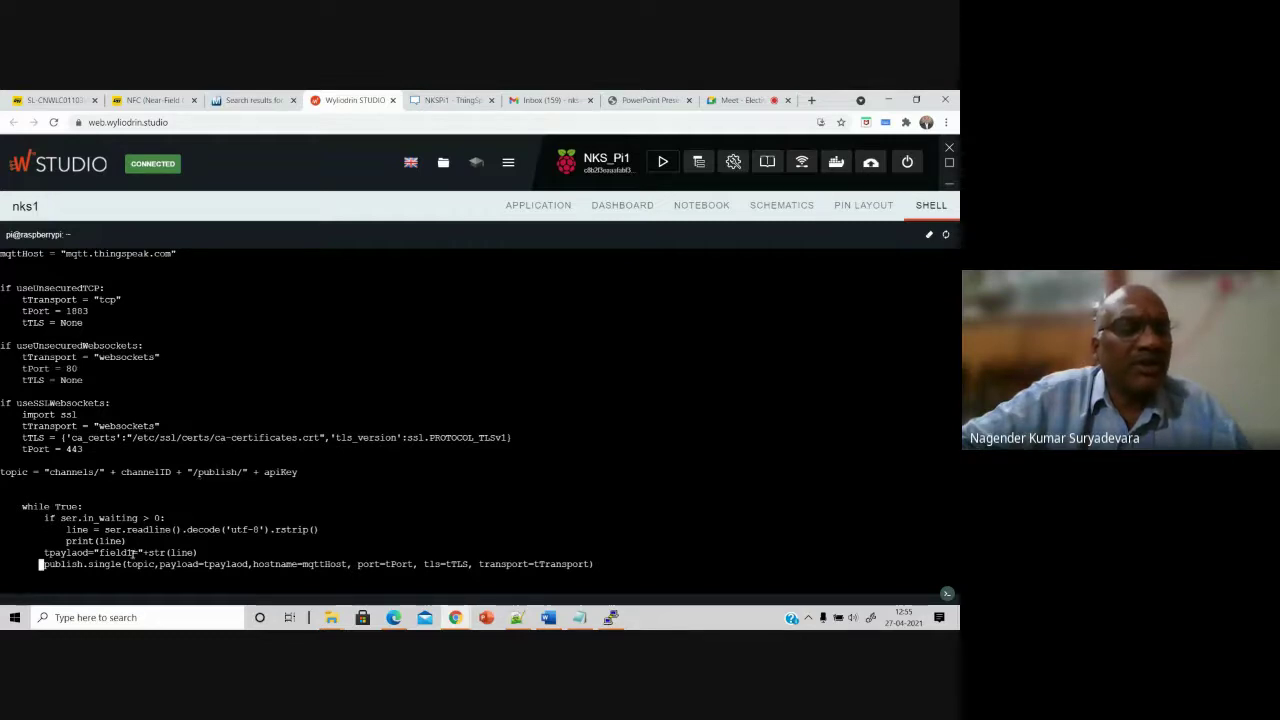
left_click_drag(33, 402, 54, 402)
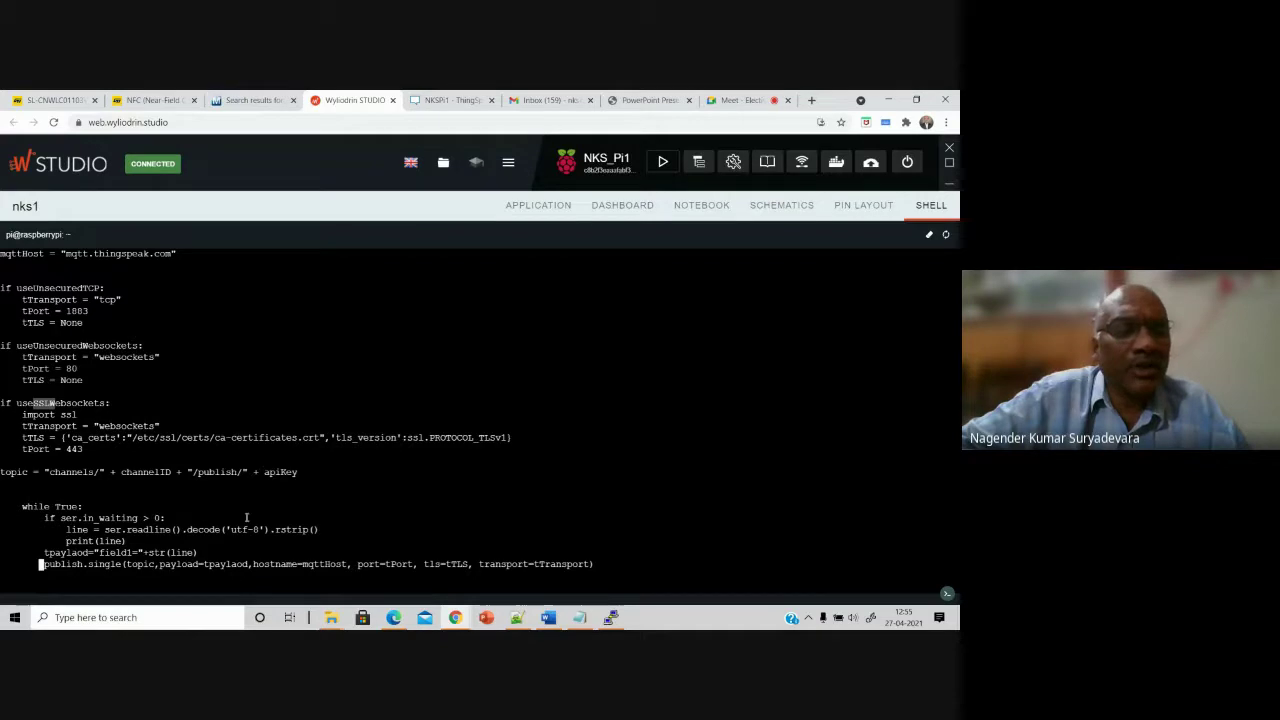
left_click_drag(597, 563, 18, 390)
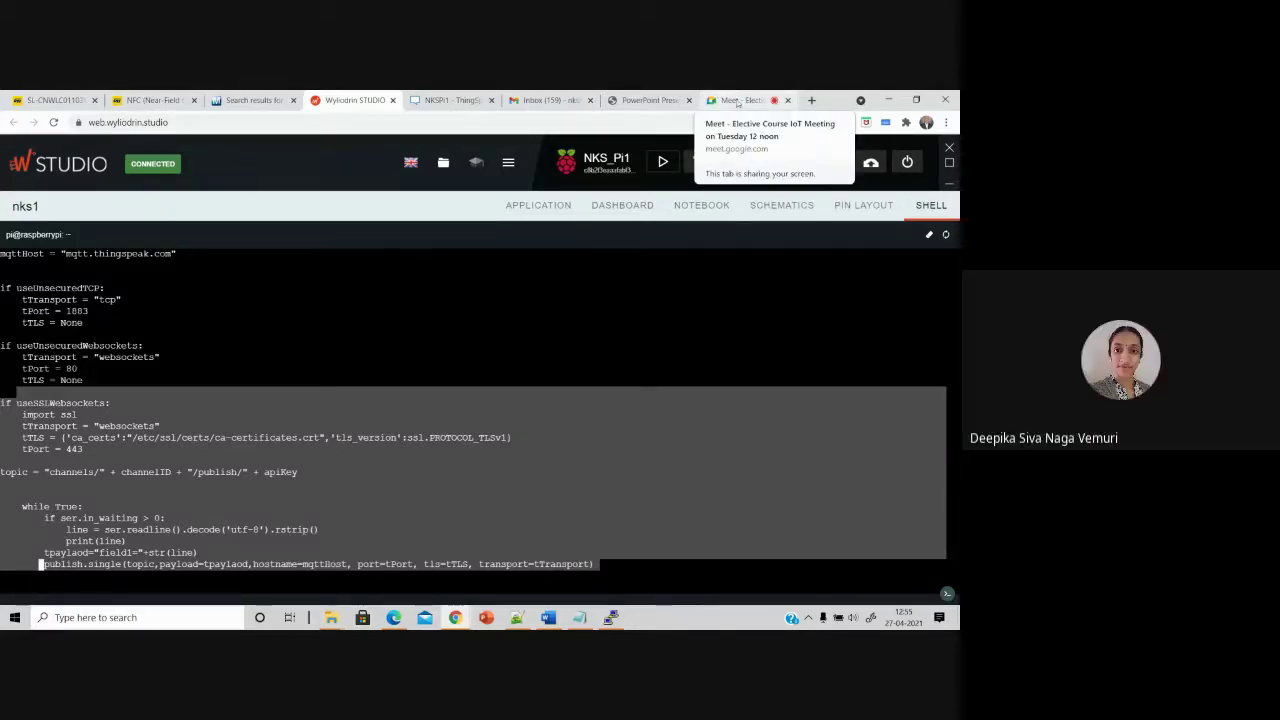
left_click(735, 100)
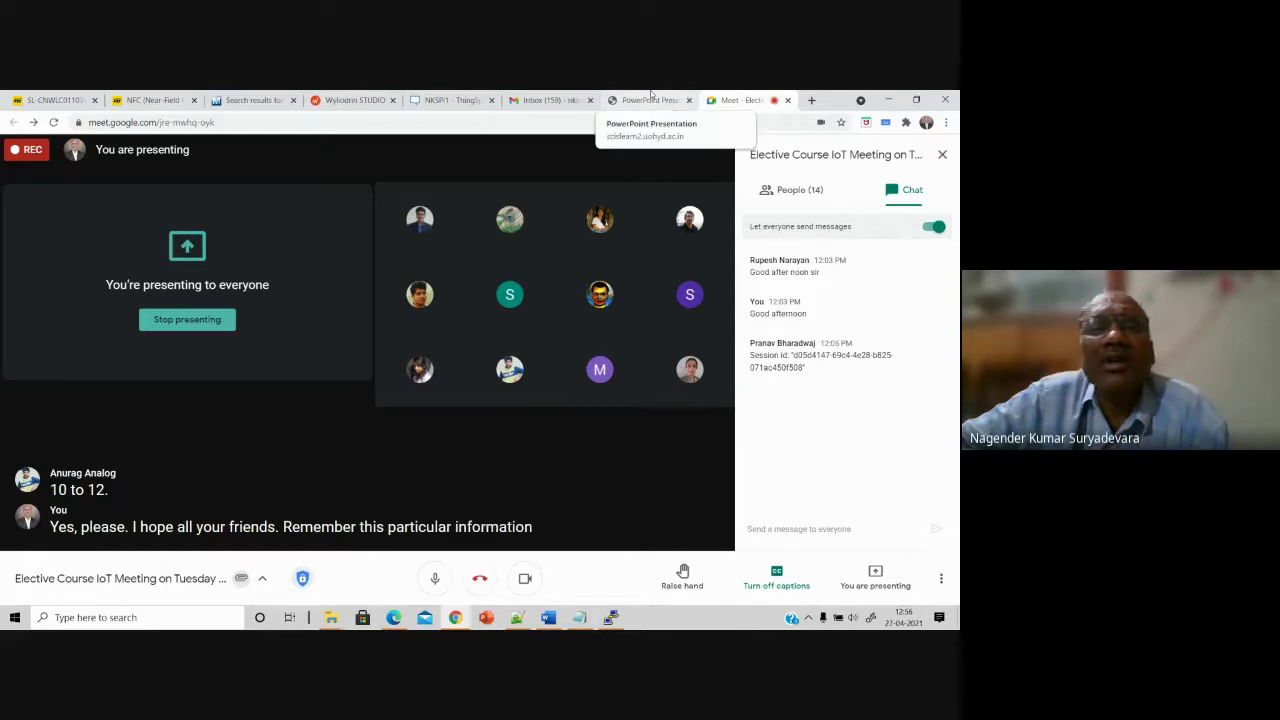
Switch among the slides, the Meet call and Gmail, ending on the MQTT presentation slides
left_click(650, 99)
left_click(778, 102)
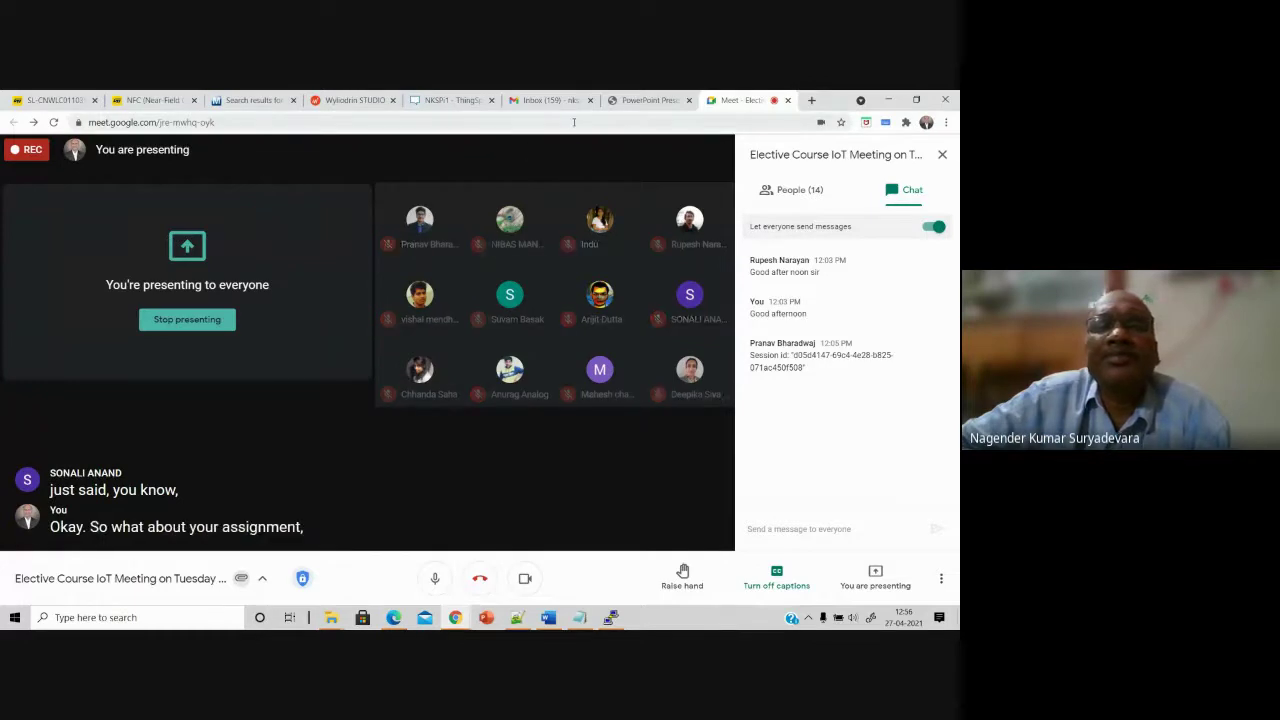
left_click(537, 95)
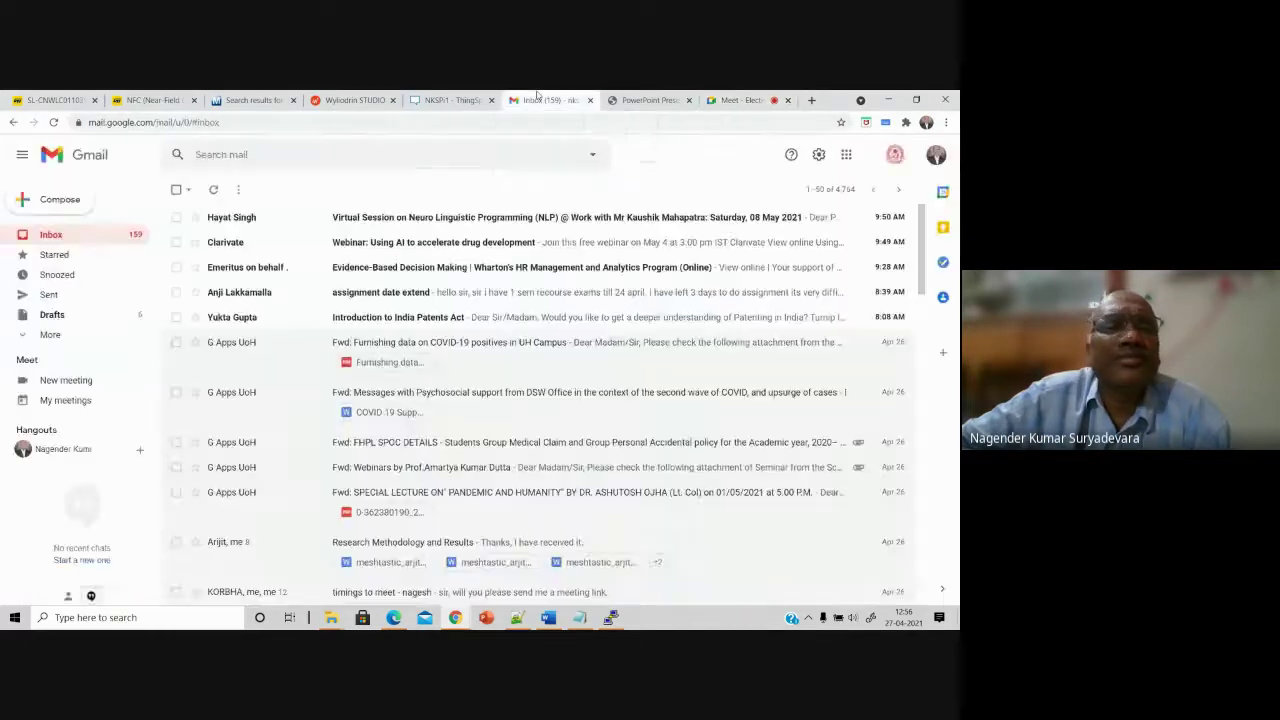
left_click(662, 101)
Go back to the Internet of Things course page in Moodle and open Assignment #1
left_click(13, 122)
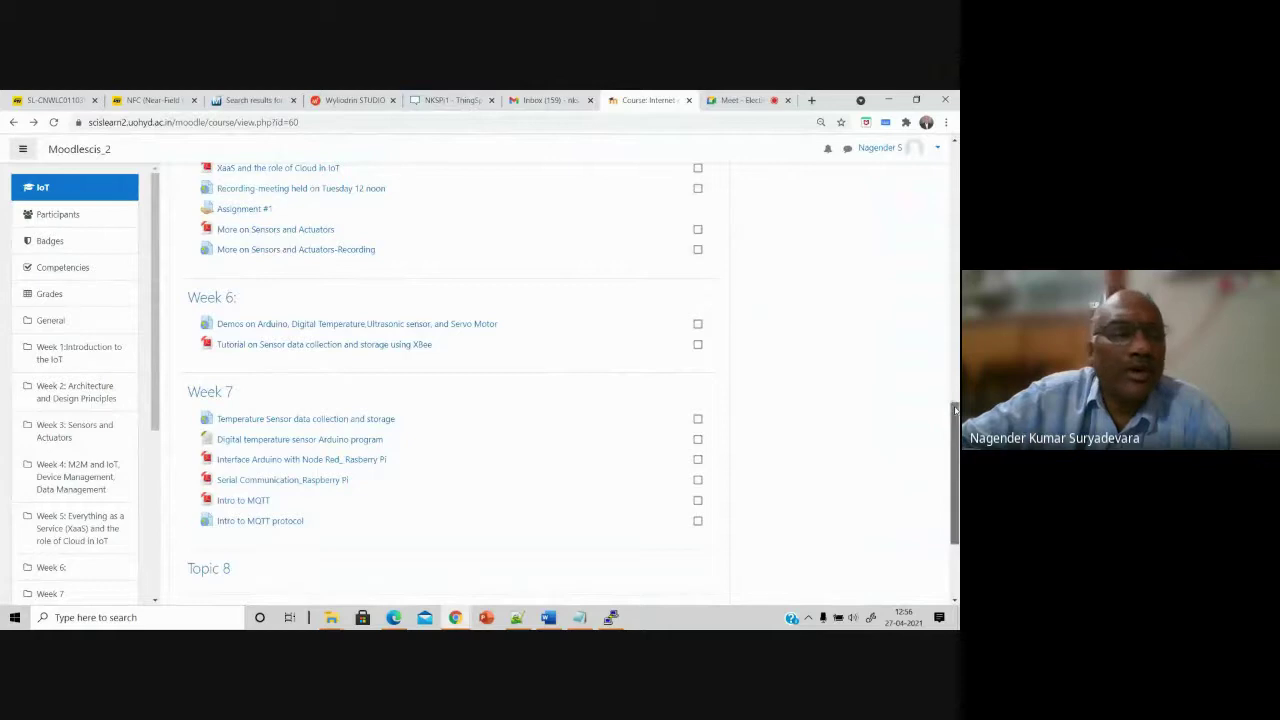
scroll(945, 390, "down", 2)
scroll(934, 367, "up", 5)
scroll(933, 358, "up", 1)
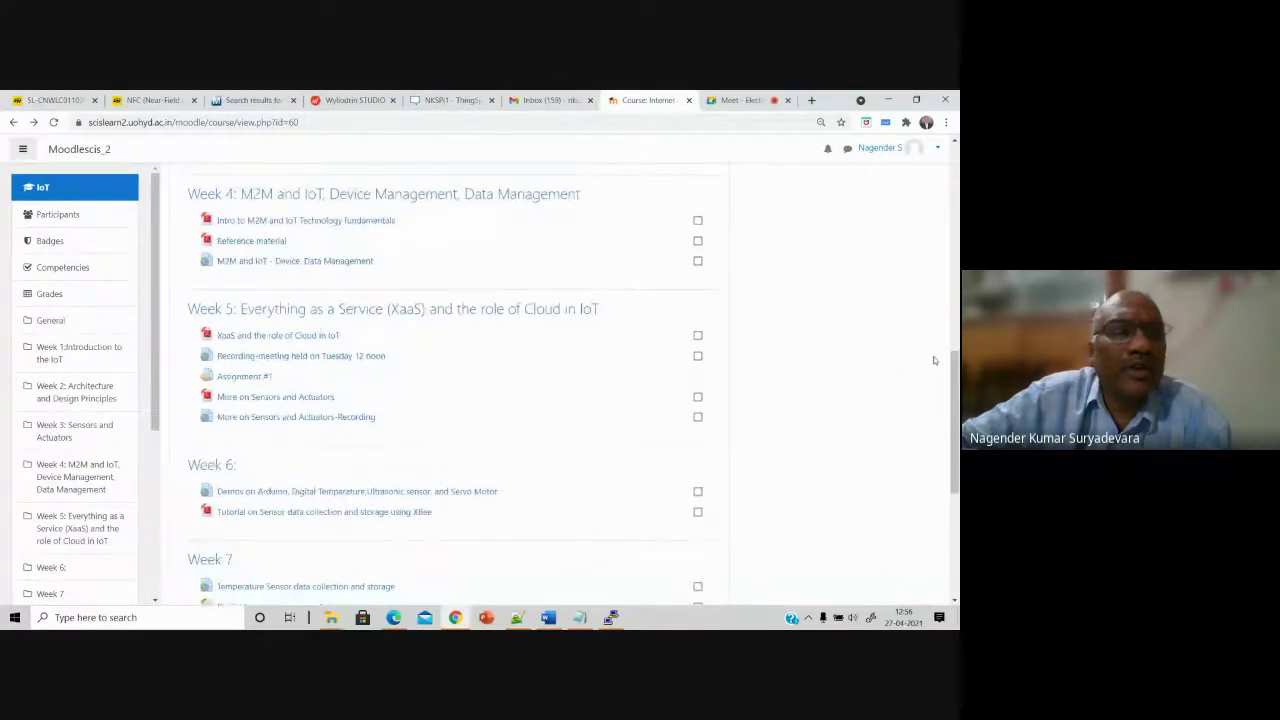
left_click(257, 376)
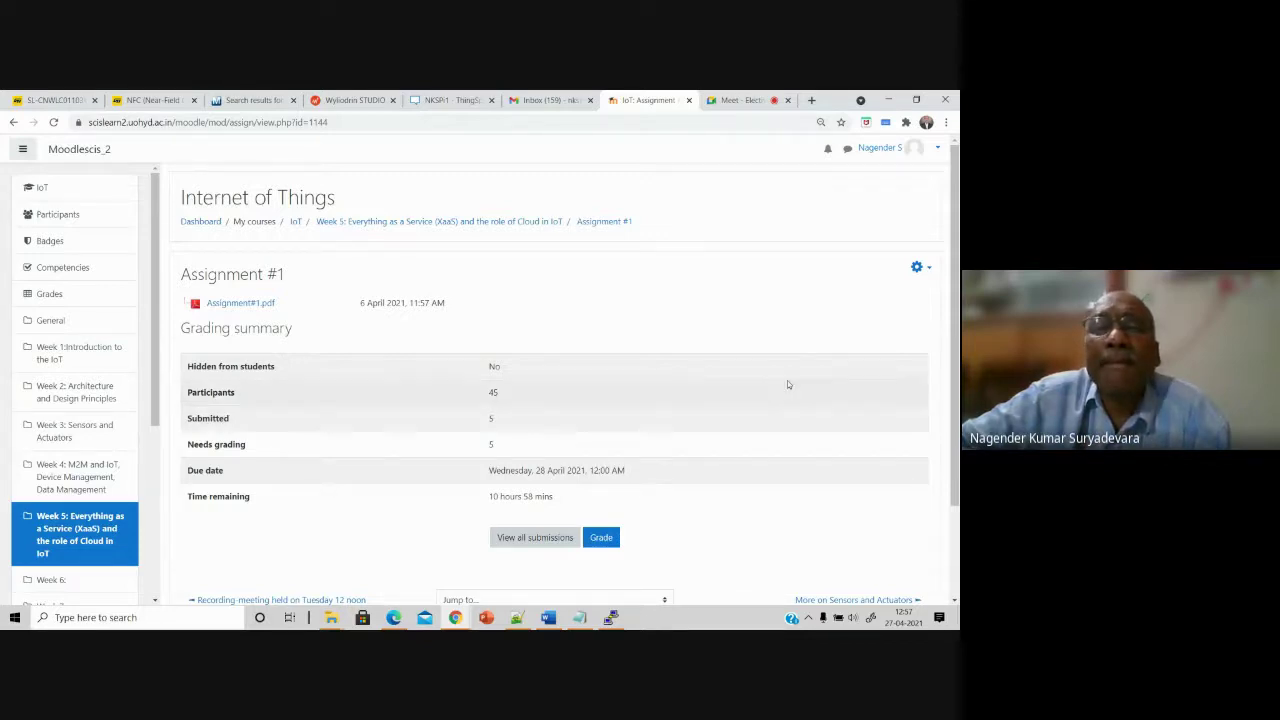
Look in on the Meet call, return to Assignment #1, and choose Edit settings from its gear menu
left_click(737, 100)
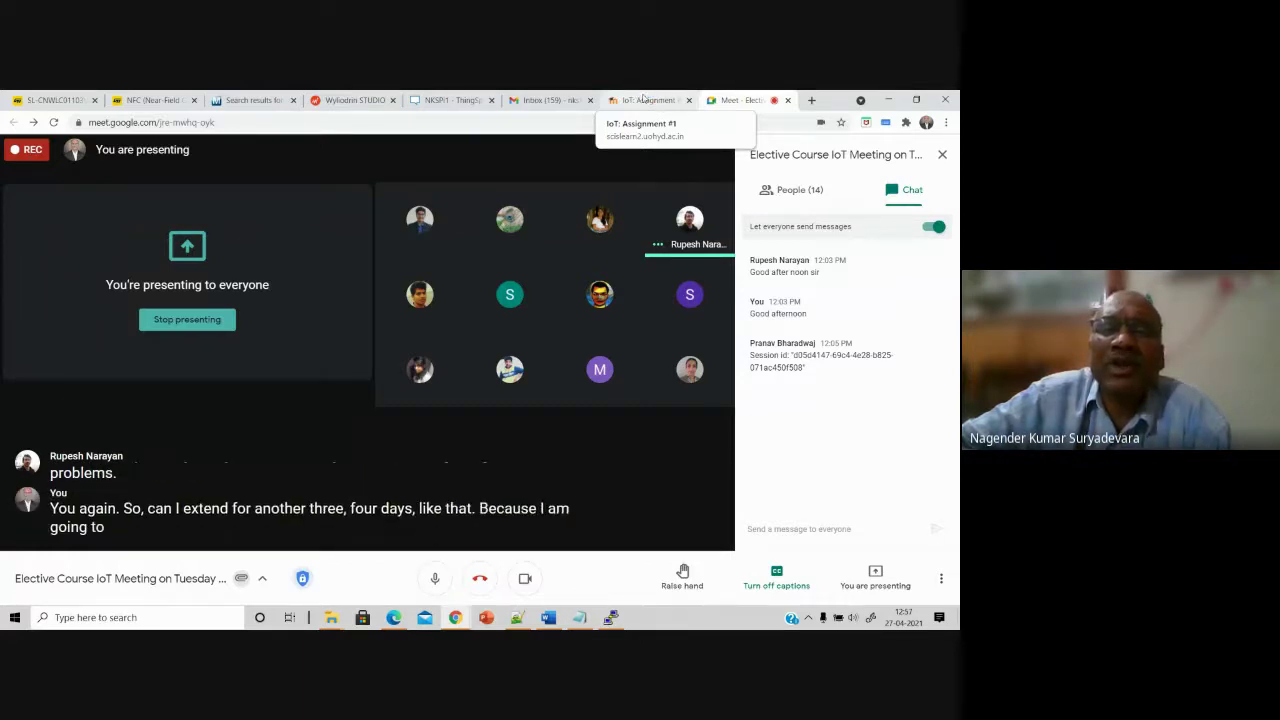
left_click(643, 99)
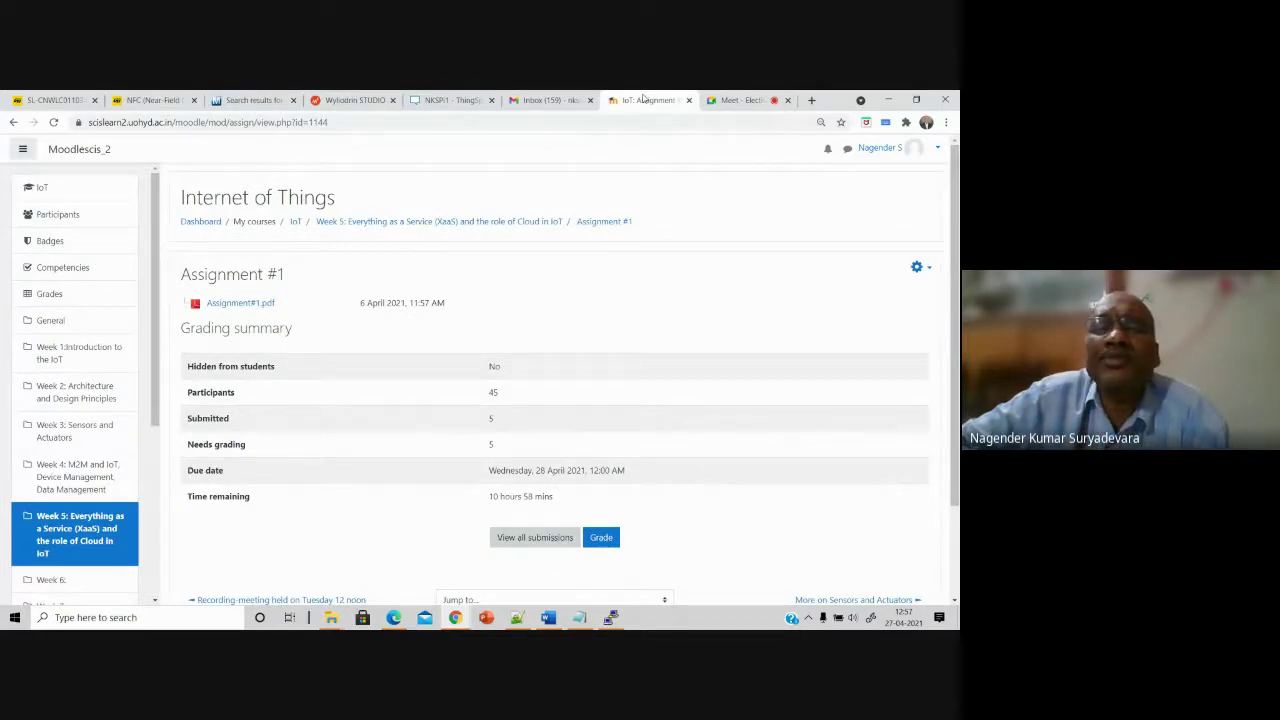
left_click(929, 268)
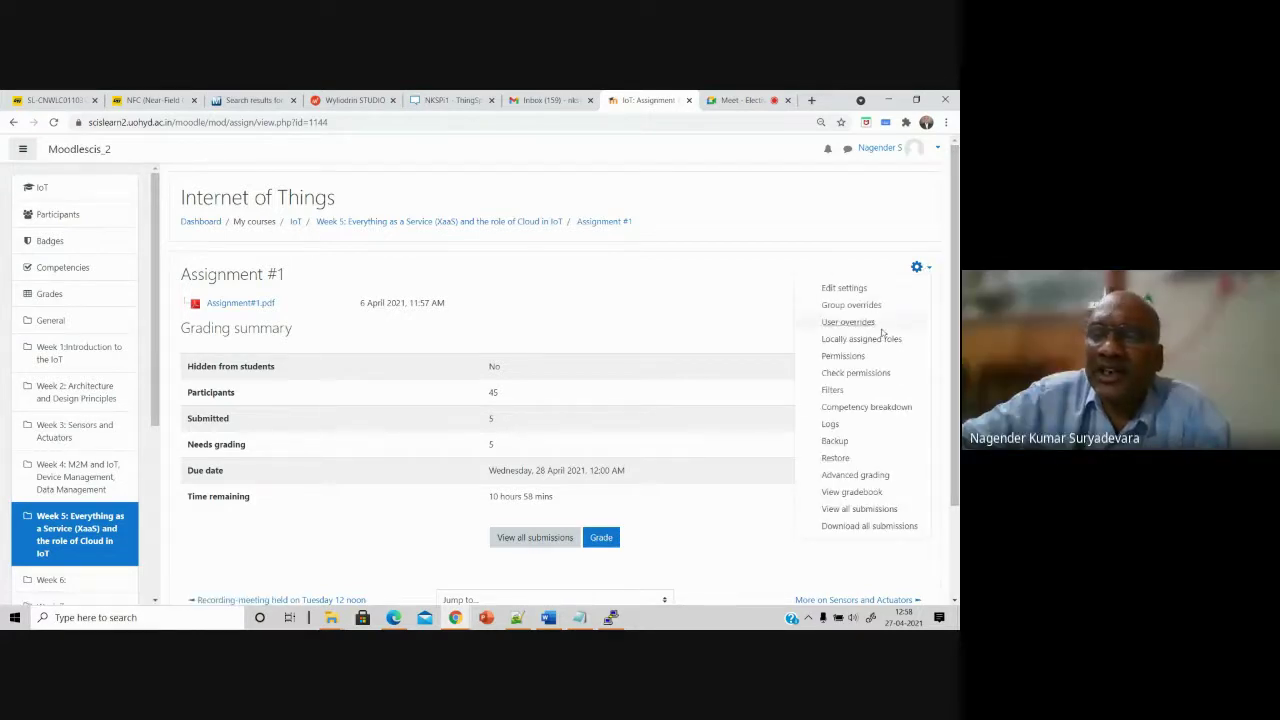
left_click(844, 288)
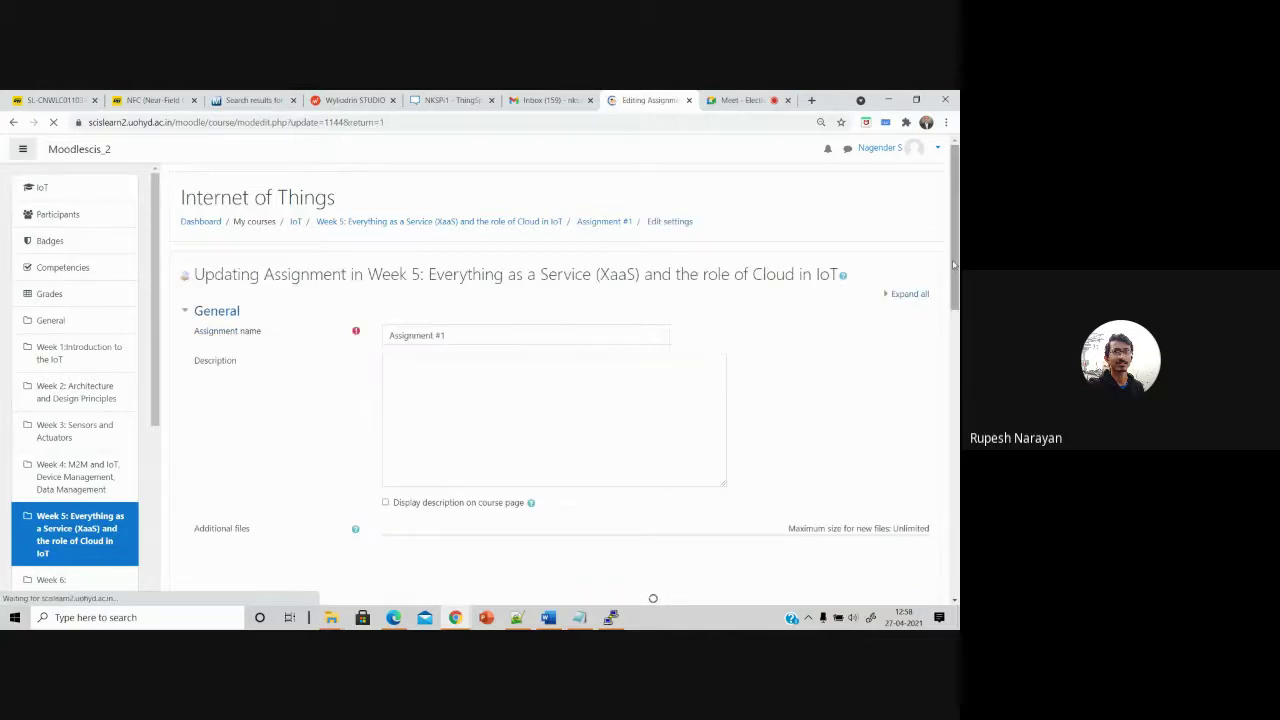
Set Assignment #1's due date to 1 May in Availability
left_click_drag(958, 274, 958, 382)
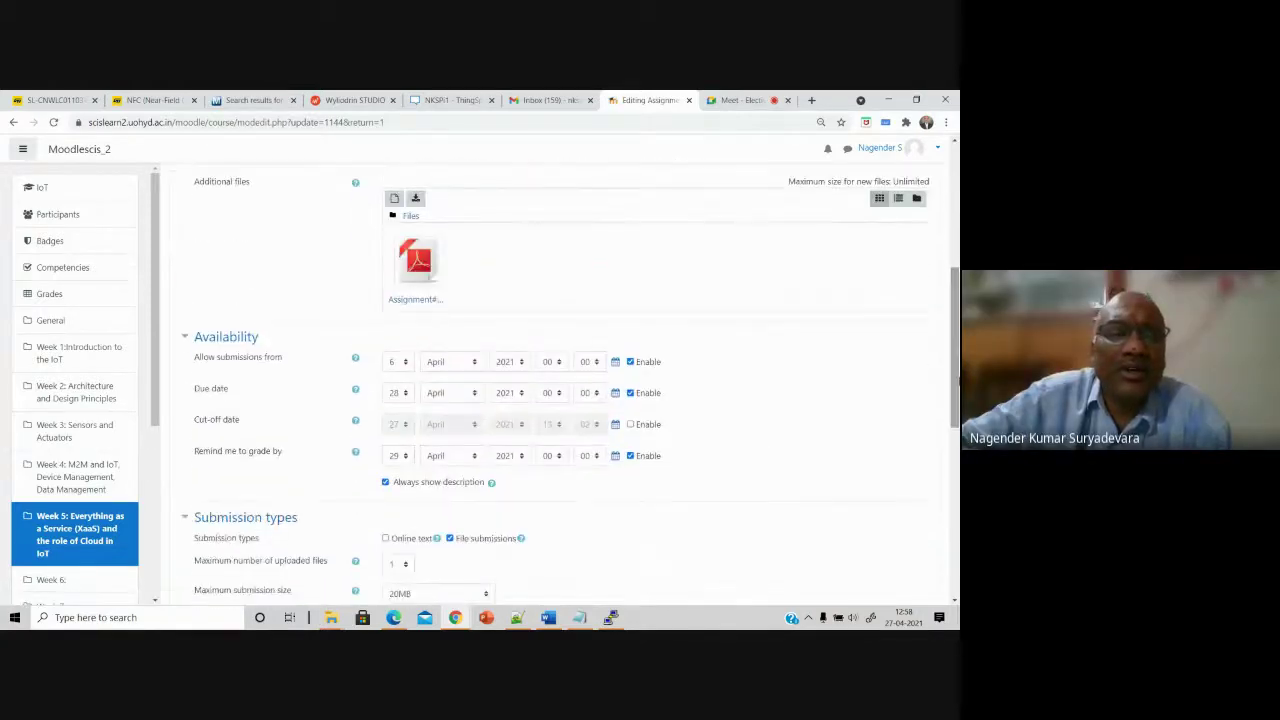
left_click(397, 392)
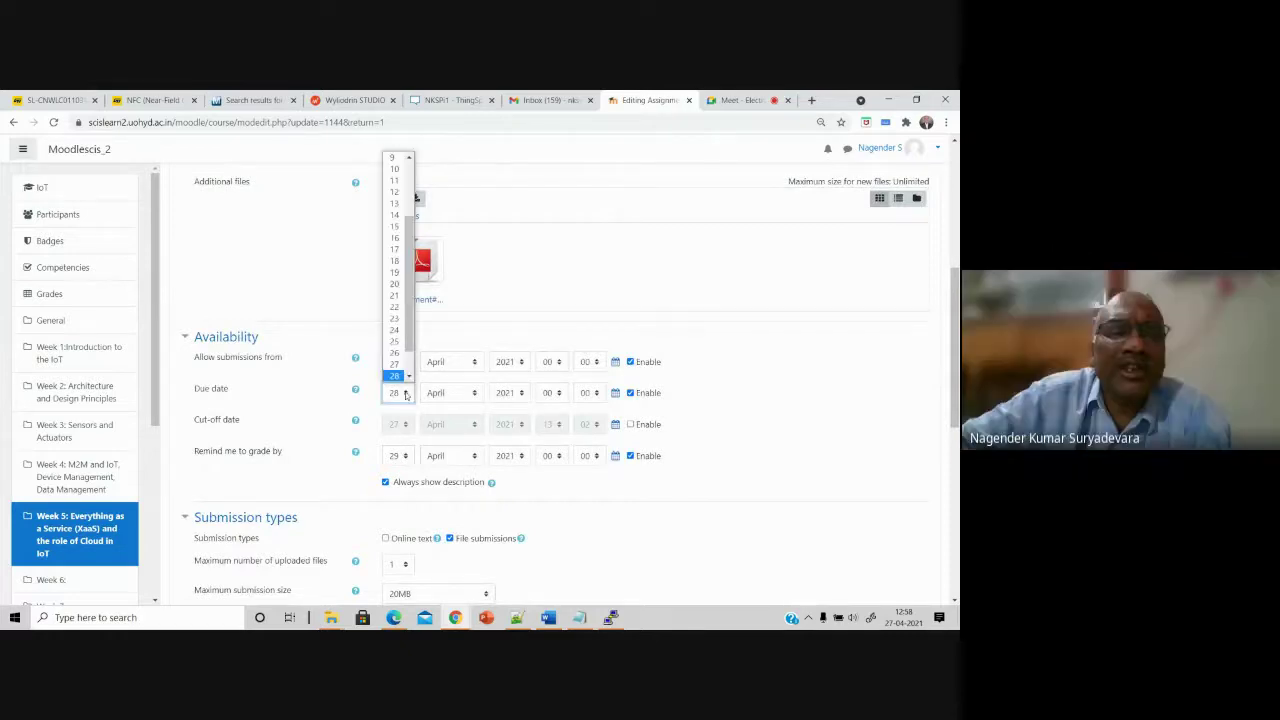
left_click(409, 378)
left_click(409, 378)
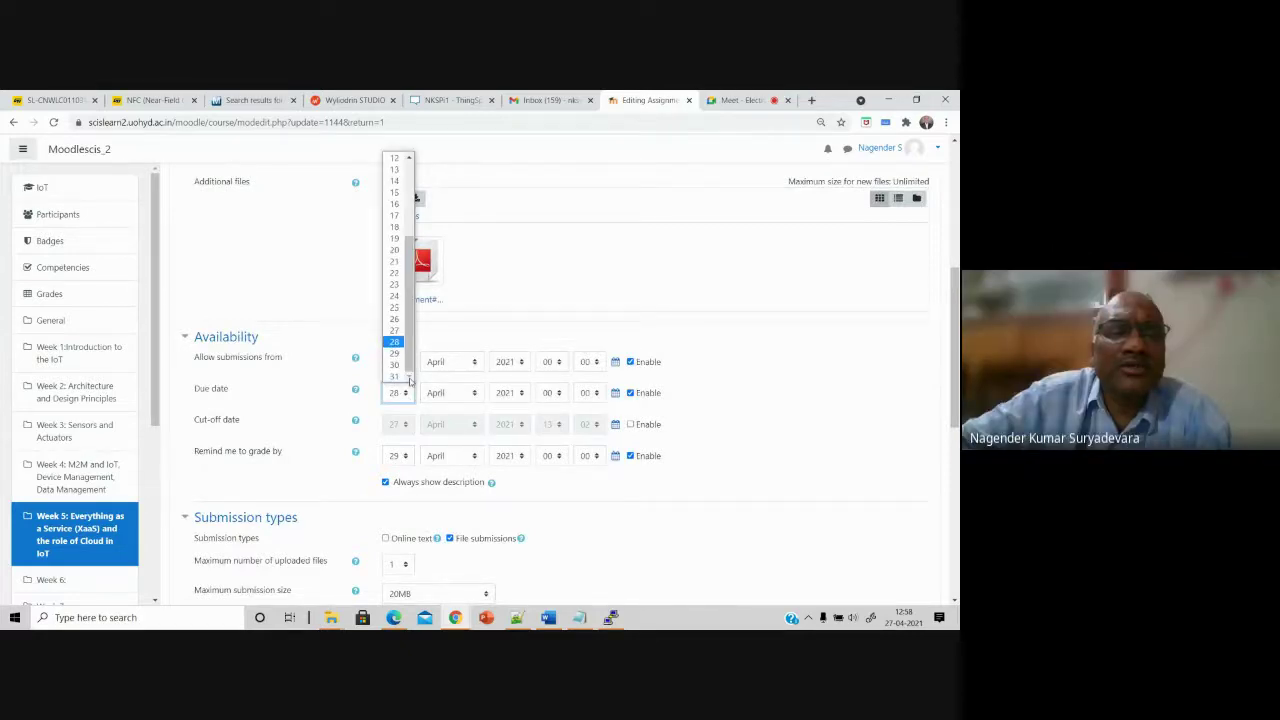
left_click(409, 158)
left_click(409, 158)
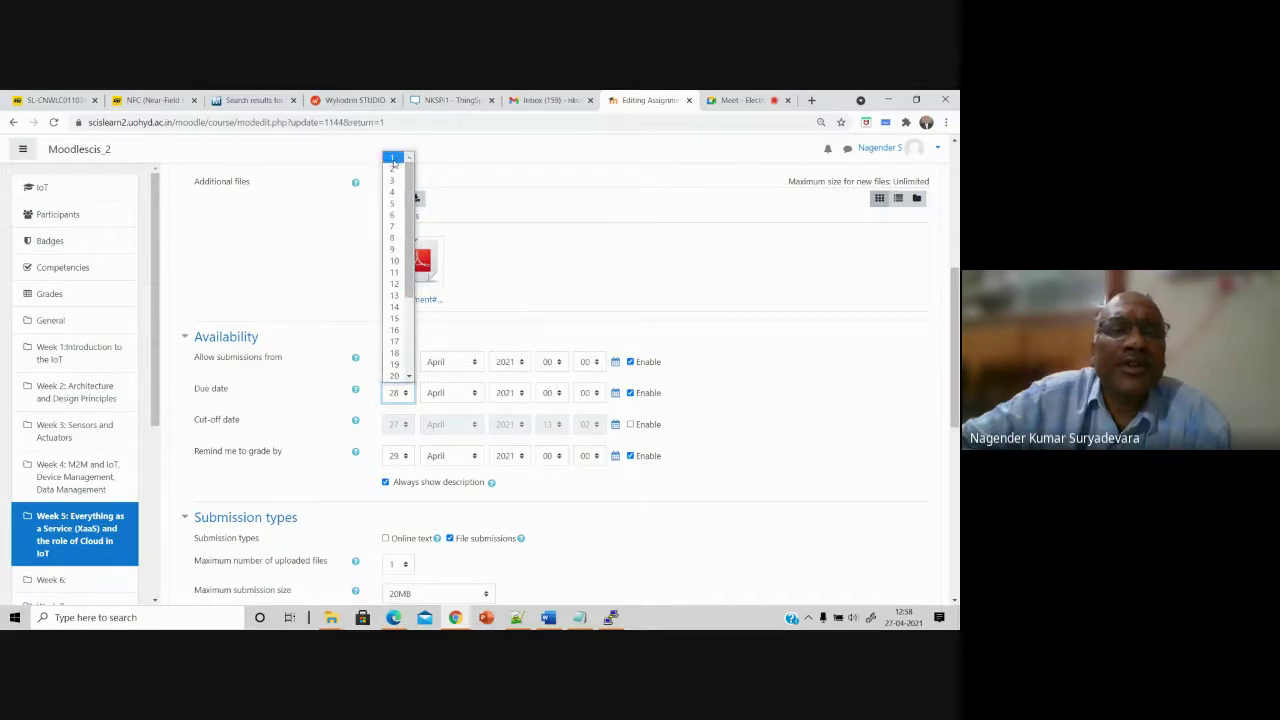
left_click(393, 163)
left_click(479, 396)
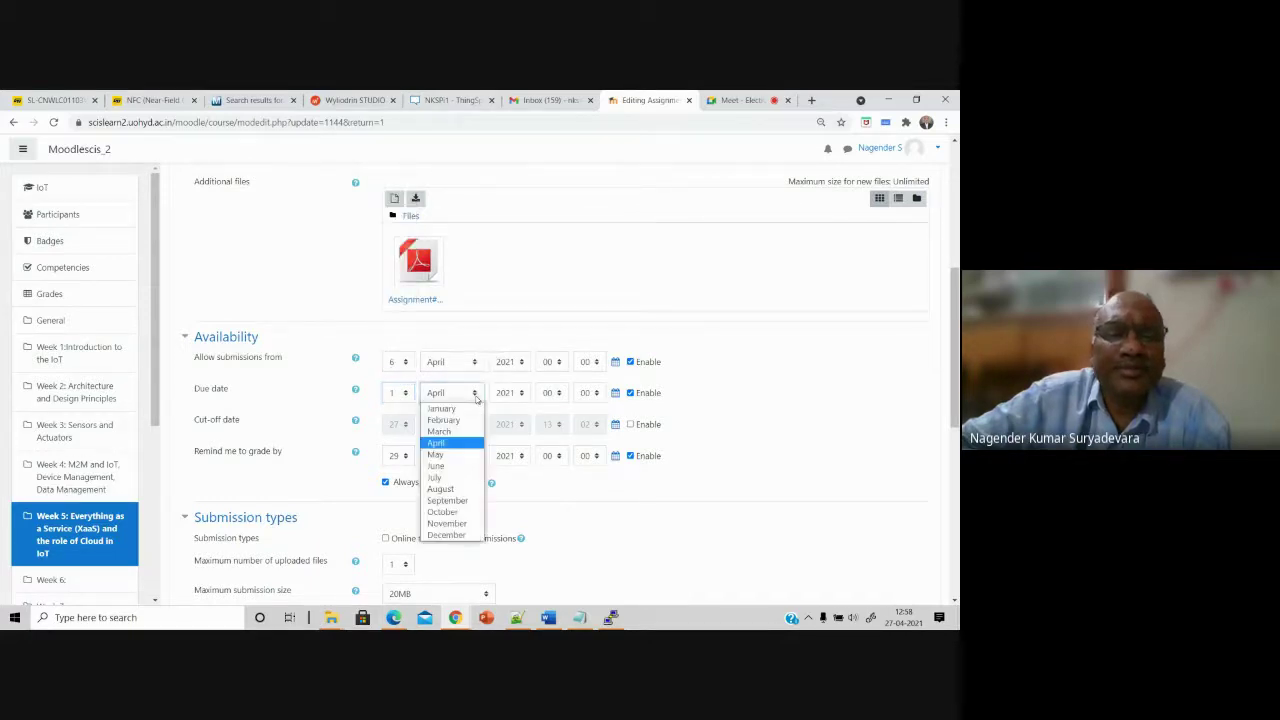
left_click(466, 456)
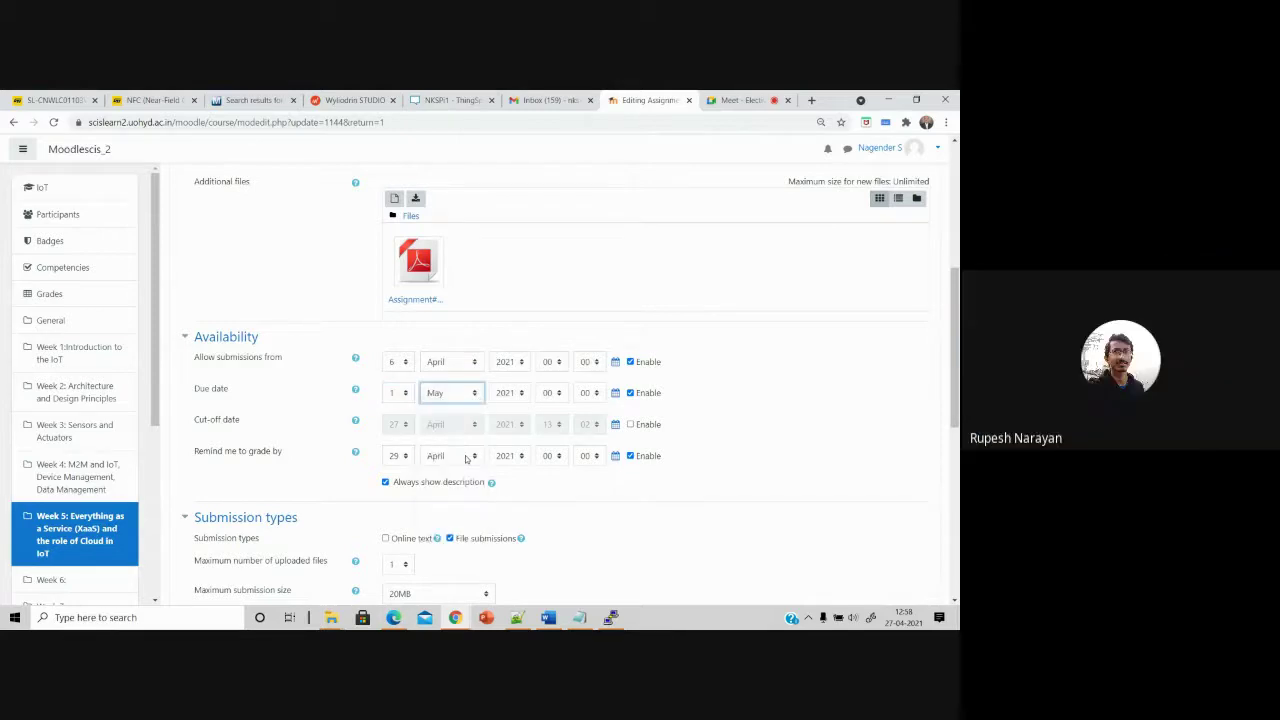
Set the Remind me to grade by date to 1 May, then scroll to the bottom
left_click(404, 456)
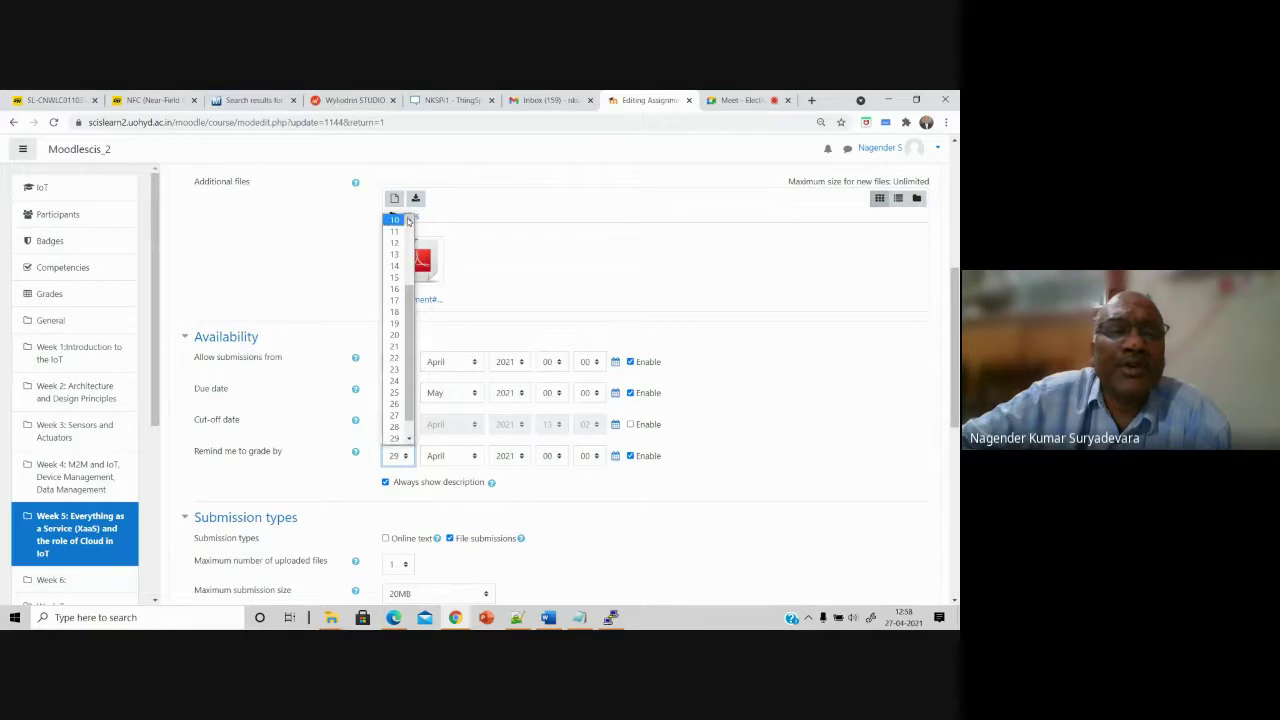
scroll(408, 222, "up", 3)
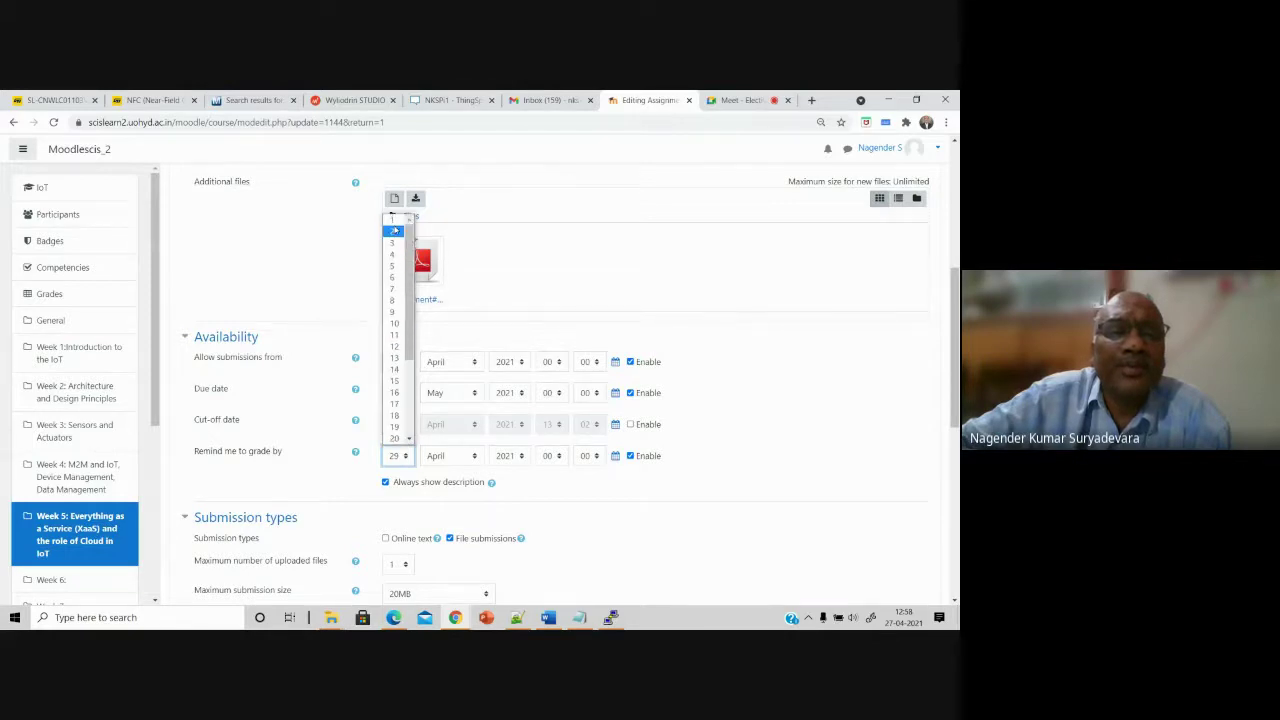
left_click(397, 220)
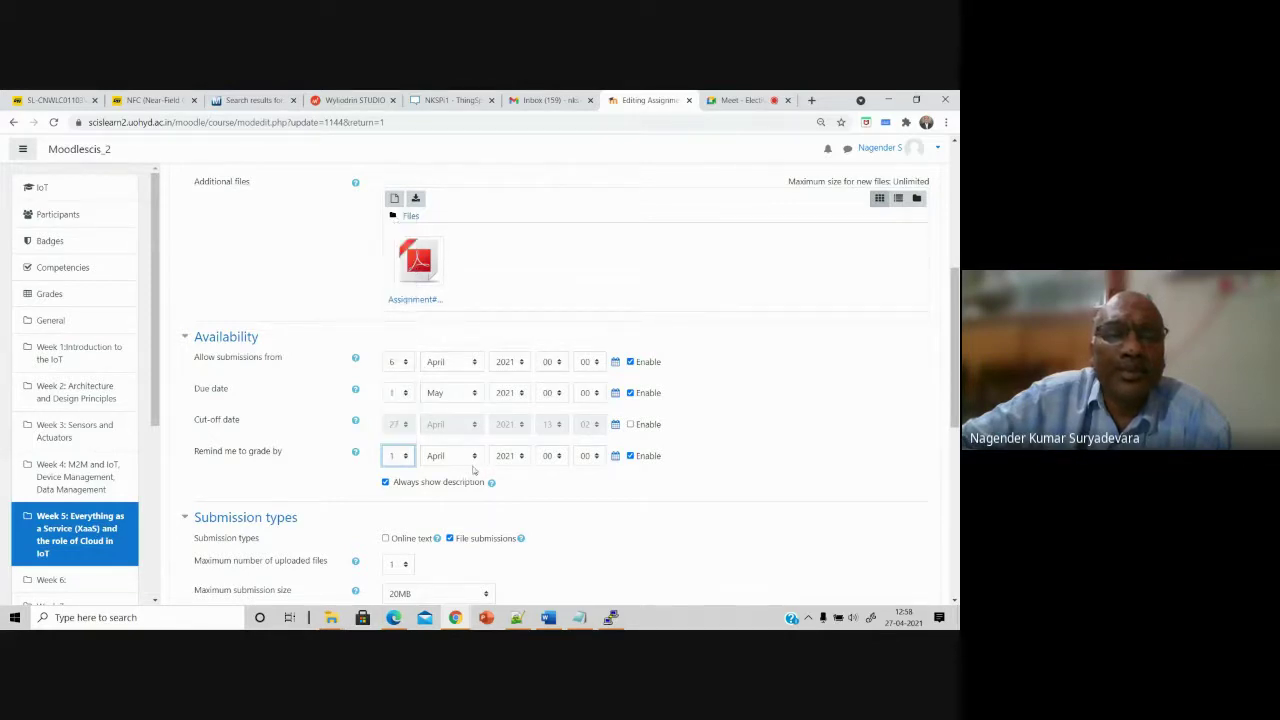
left_click(474, 457)
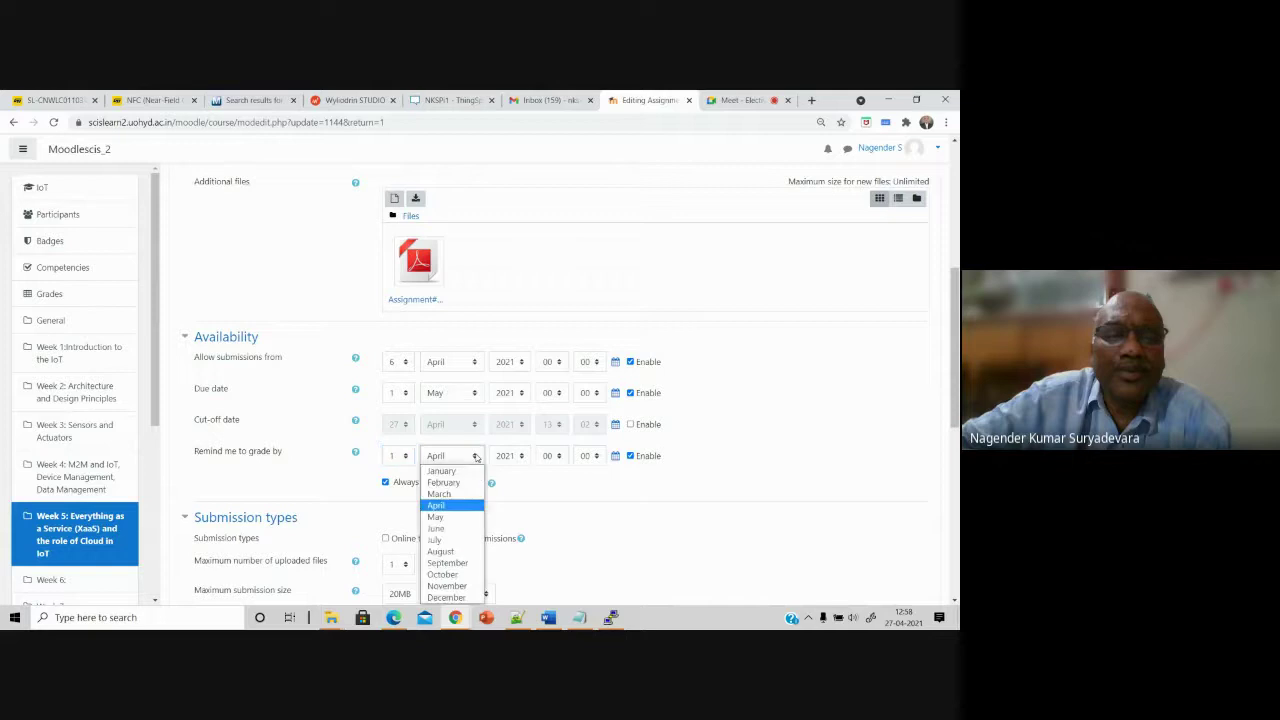
left_click(458, 517)
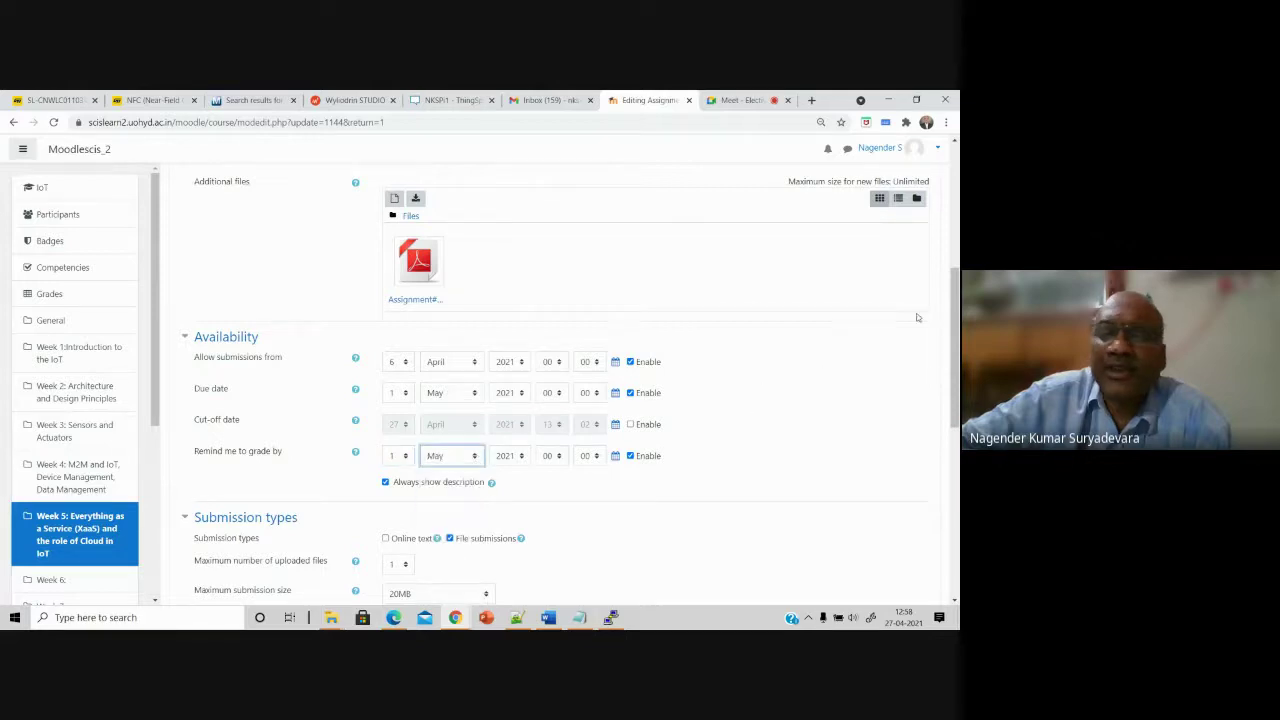
left_click_drag(954, 312, 955, 416)
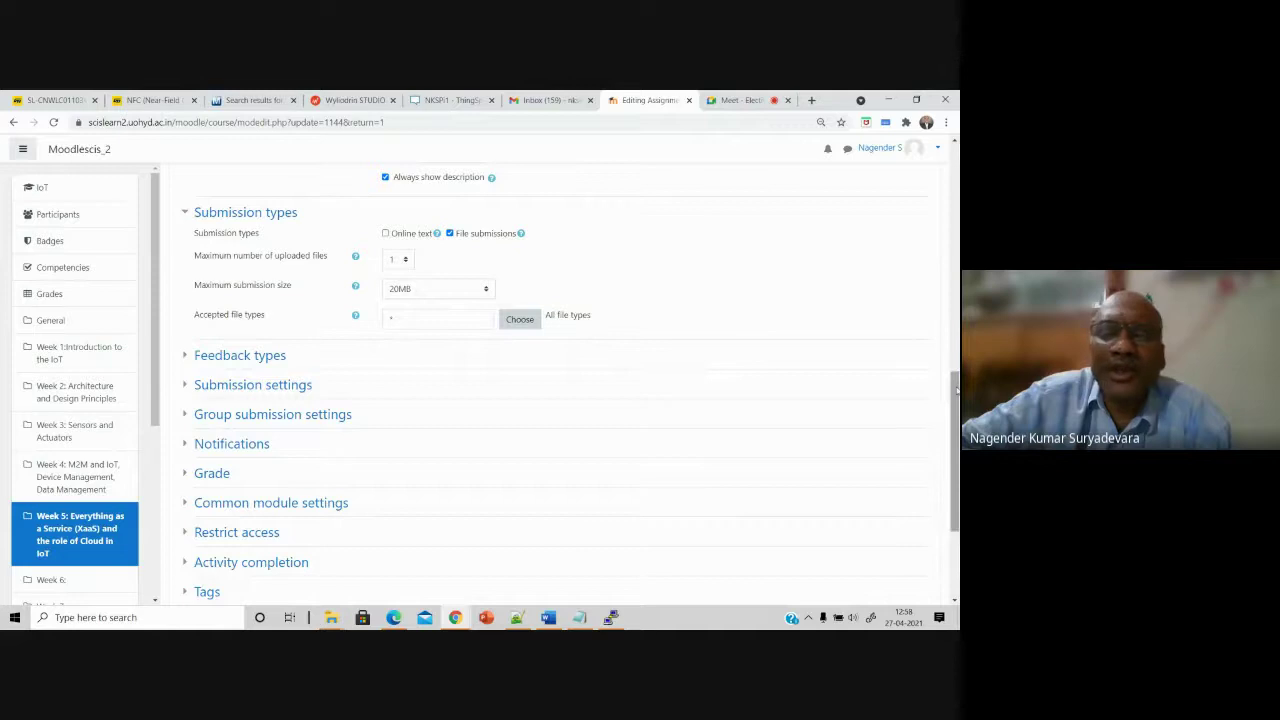
left_click_drag(956, 390, 956, 455)
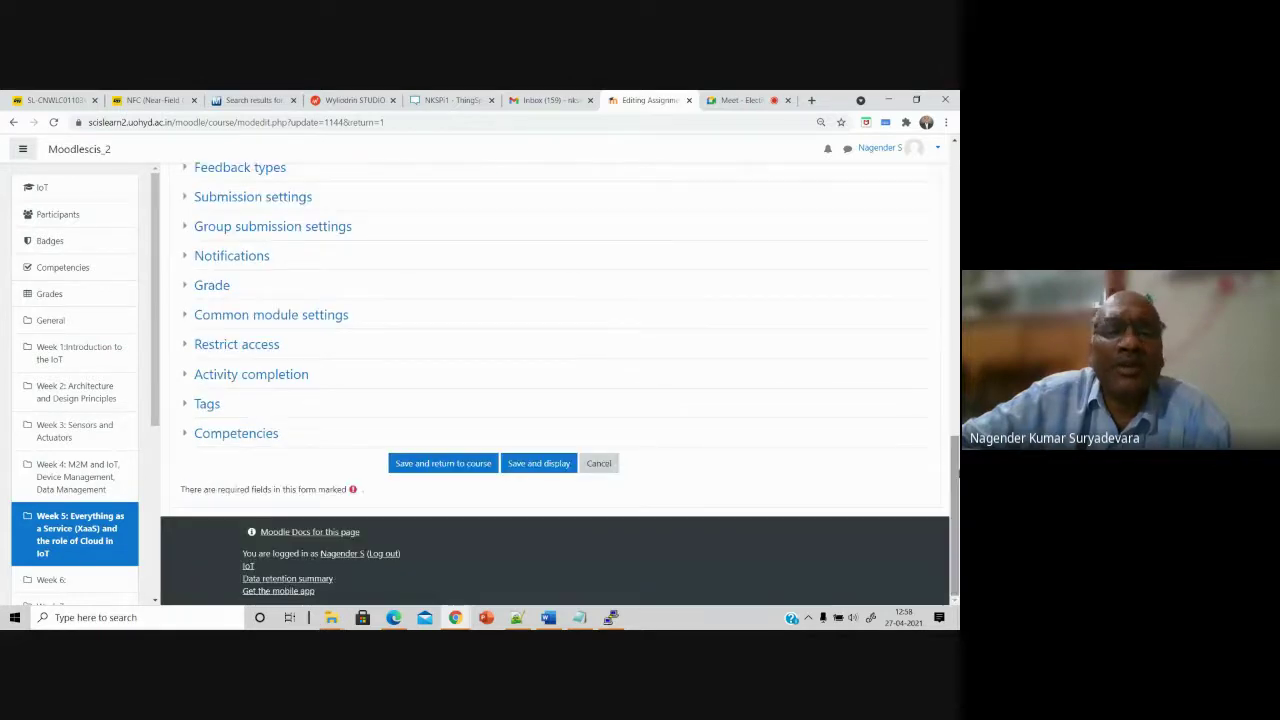
Save the assignment changes, look over the Internet of Things course page, then return to the Google Meet call
left_click(465, 466)
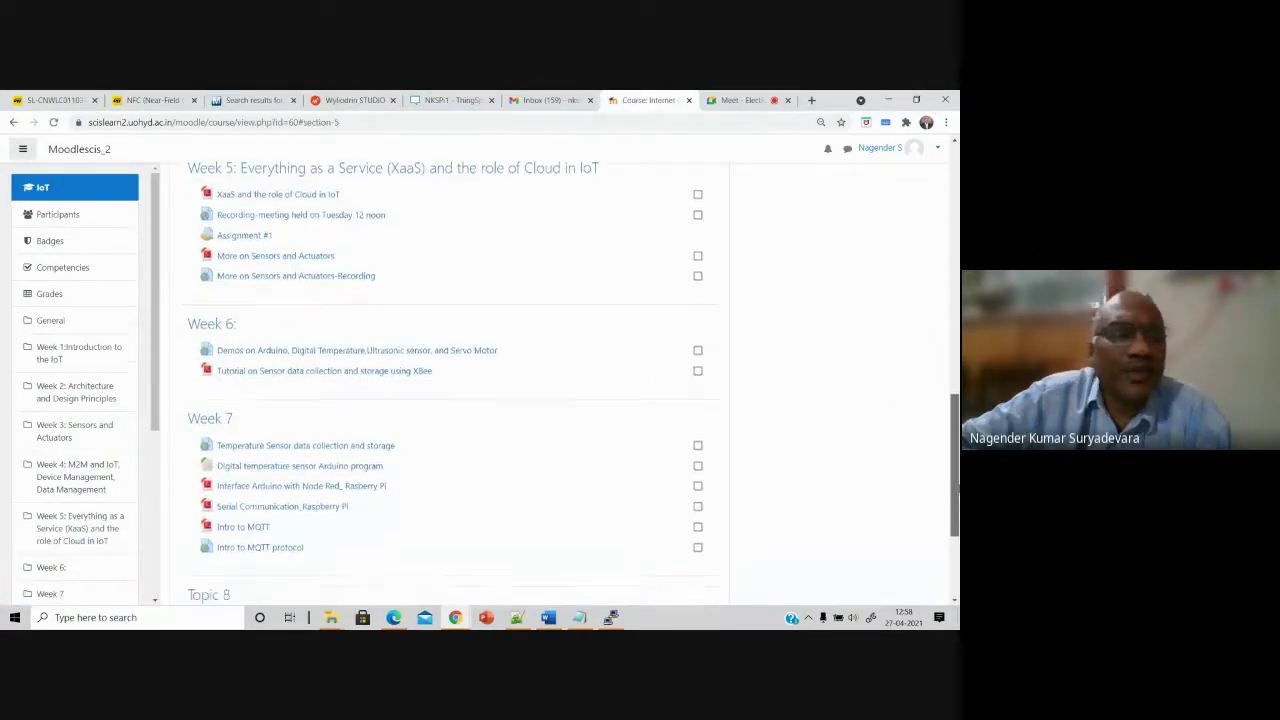
scroll(957, 470, "down", 3)
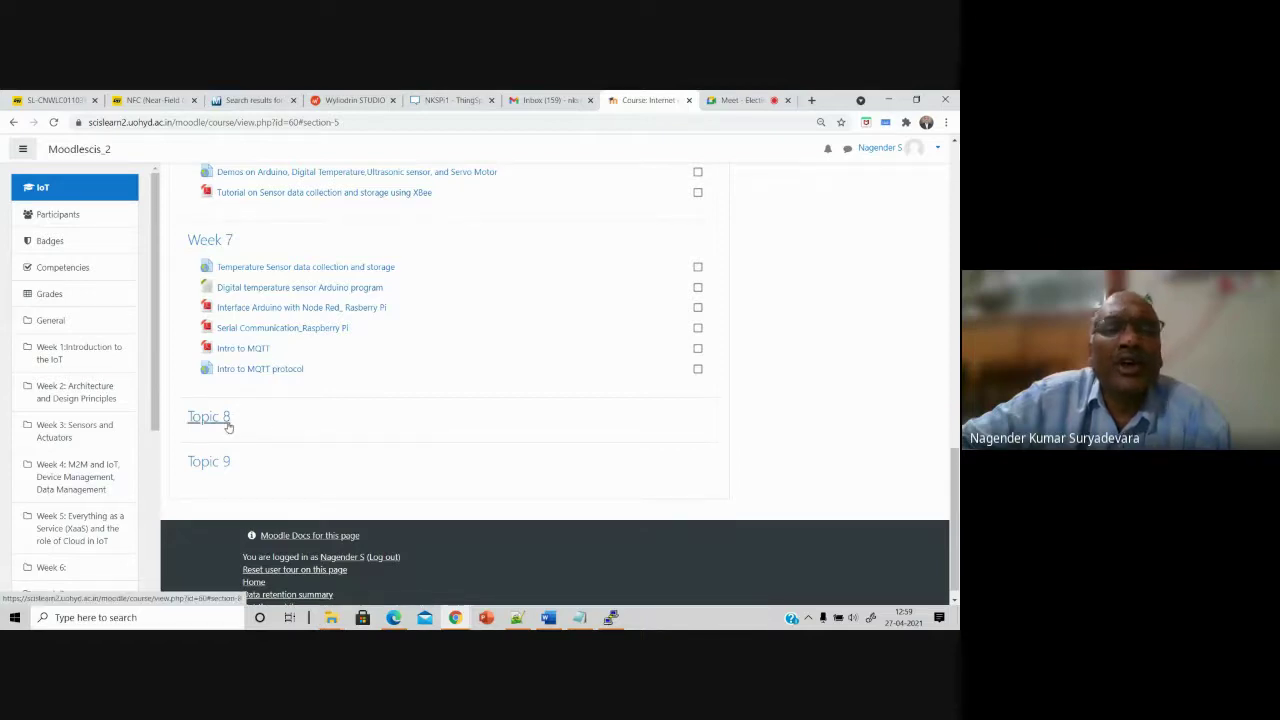
left_click_drag(955, 566, 951, 340)
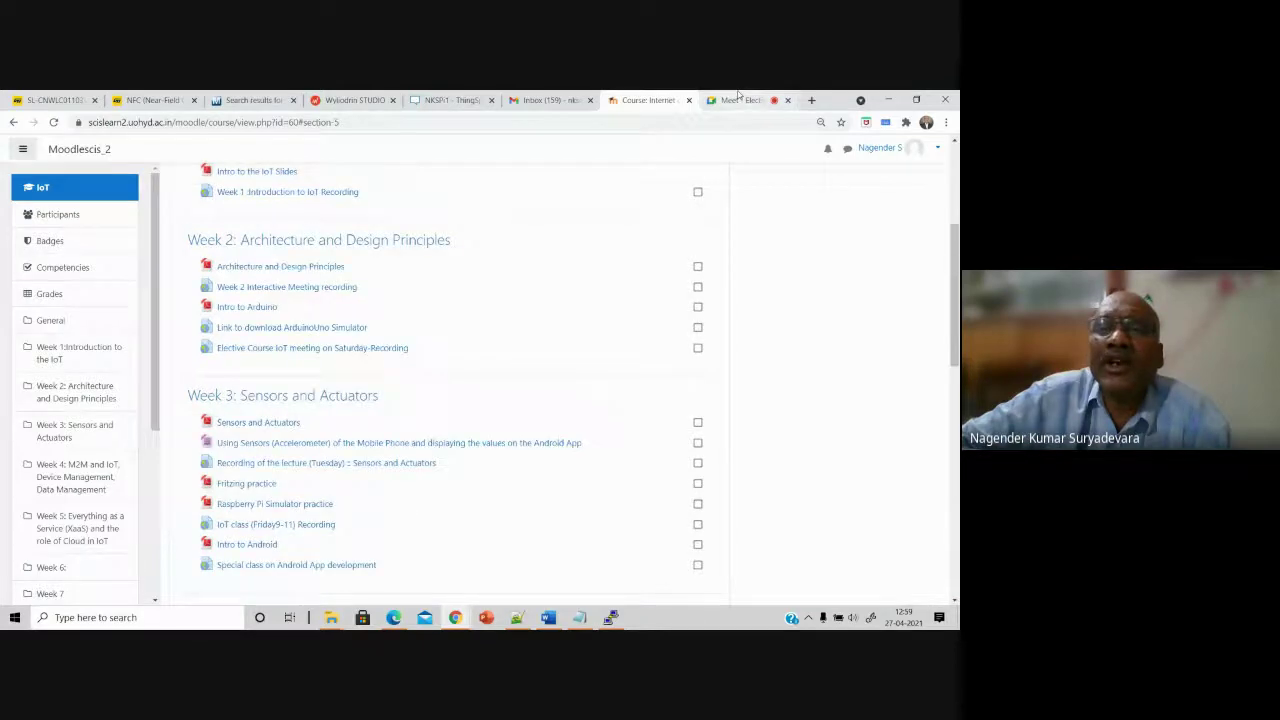
left_click(738, 100)
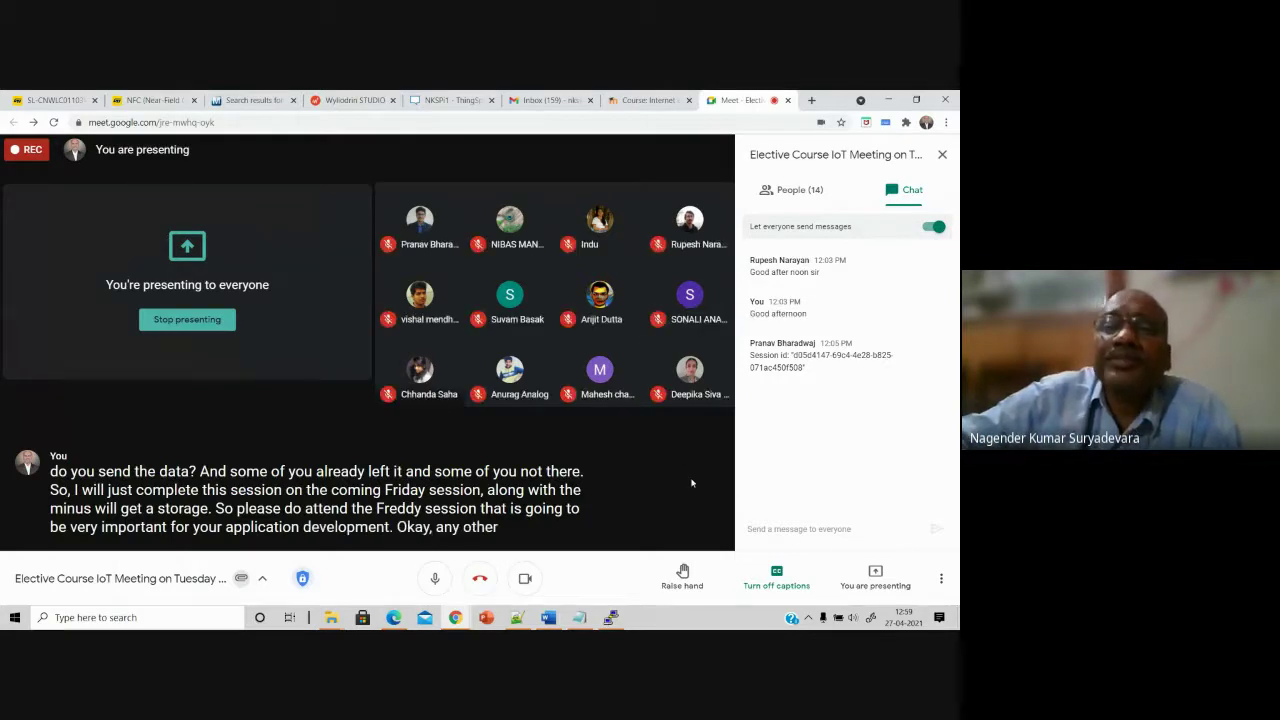
Switch between the IoT course page and the Meet call, ending on the Gmail inbox
left_click(652, 98)
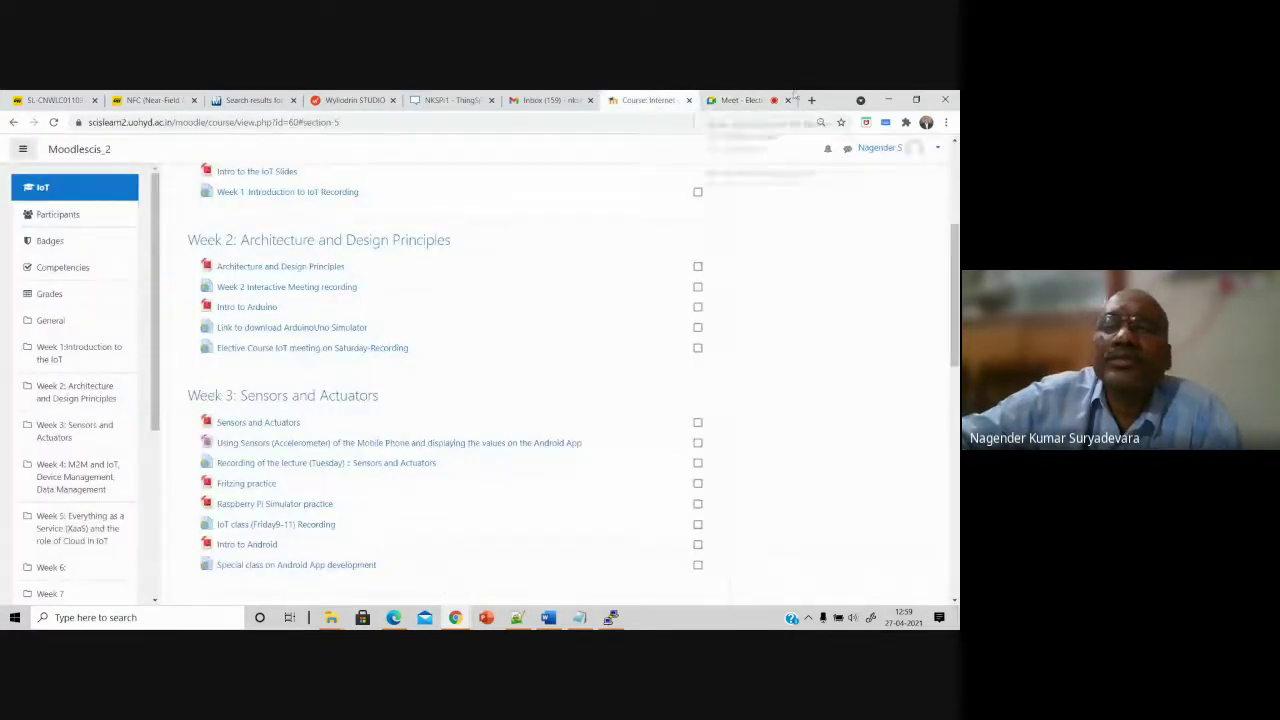
left_click(740, 100)
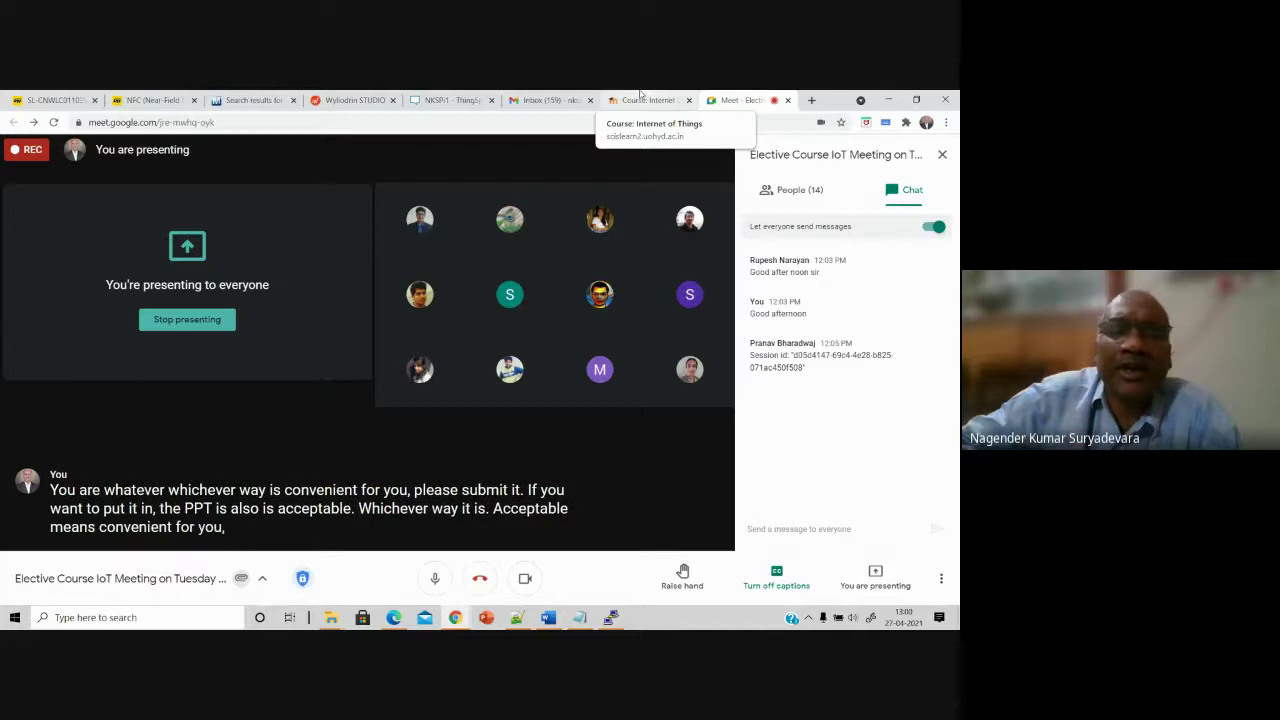
left_click(654, 96)
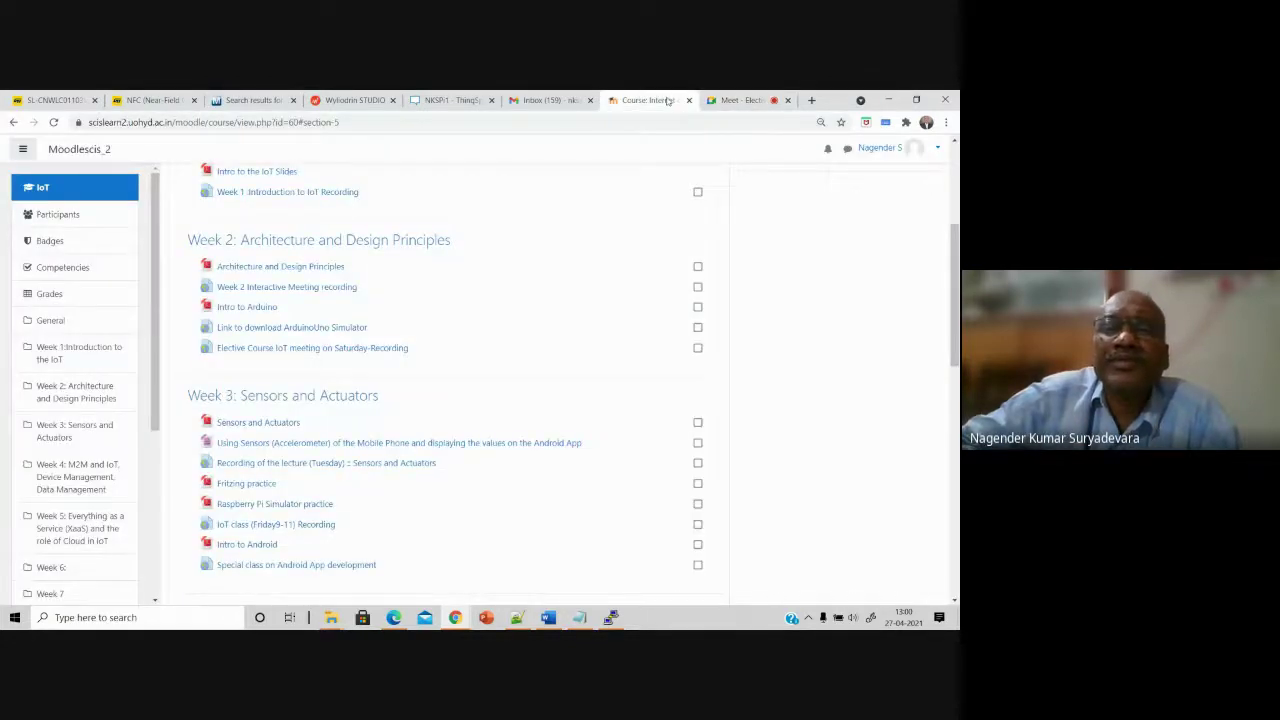
left_click(535, 96)
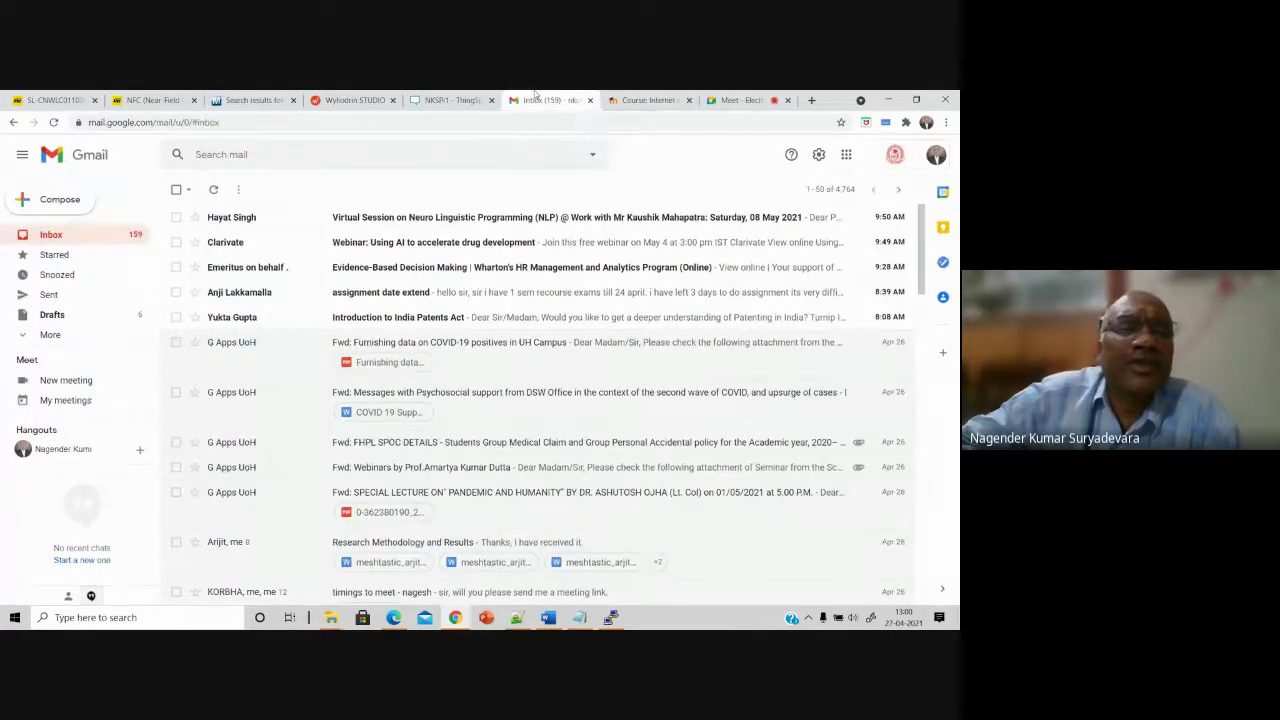
Show the NKSPi1 channel and check its empty Field 1 and Field 2 charts
left_click(485, 97)
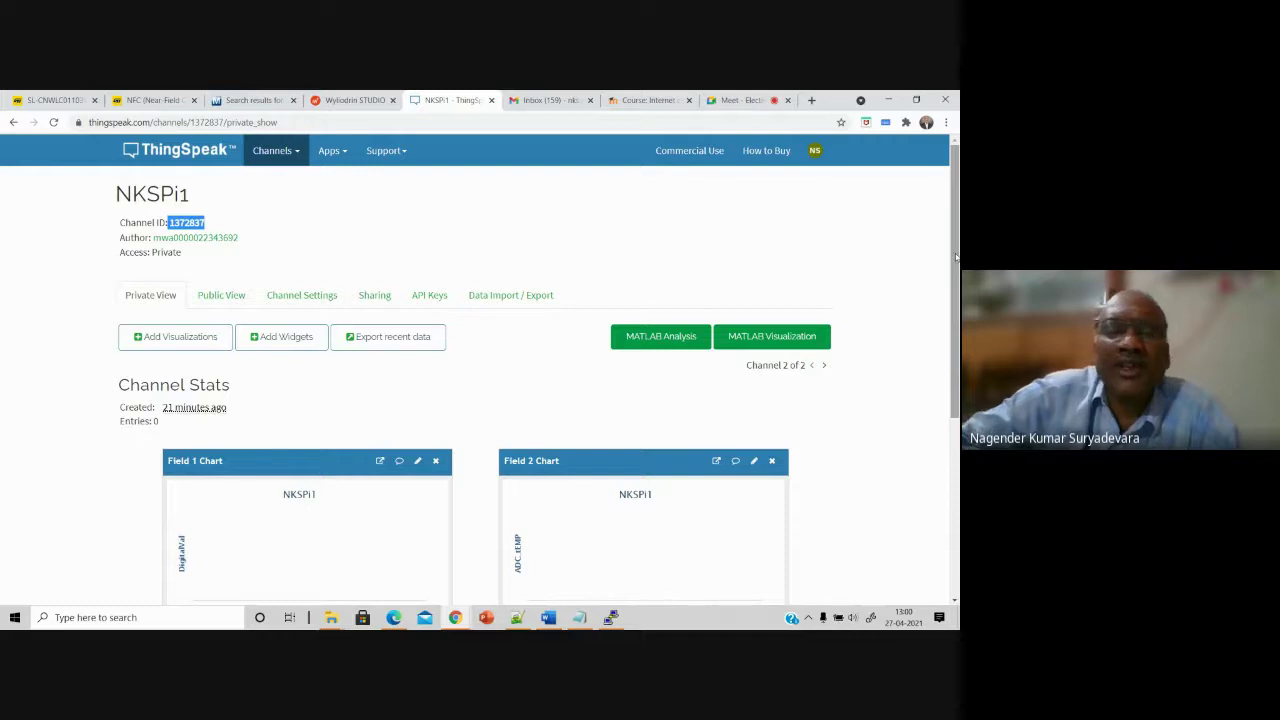
scroll(955, 258, "down", 5)
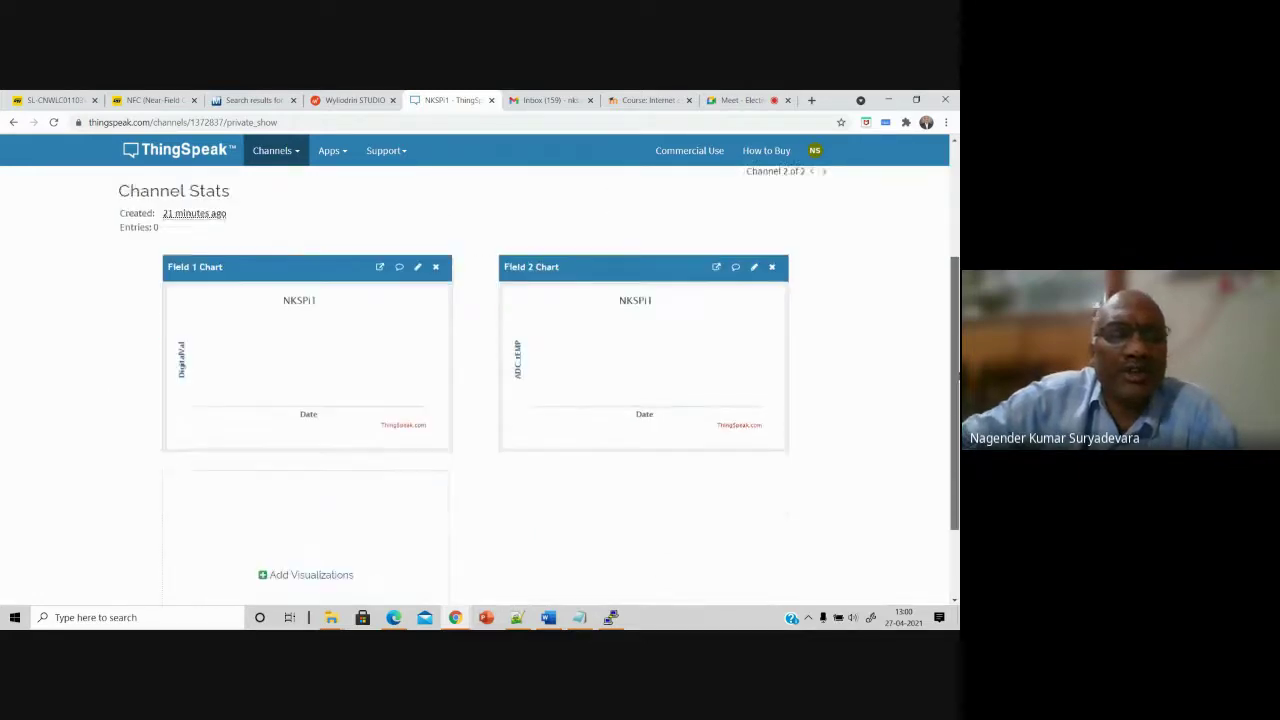
scroll(911, 286, "up", 5)
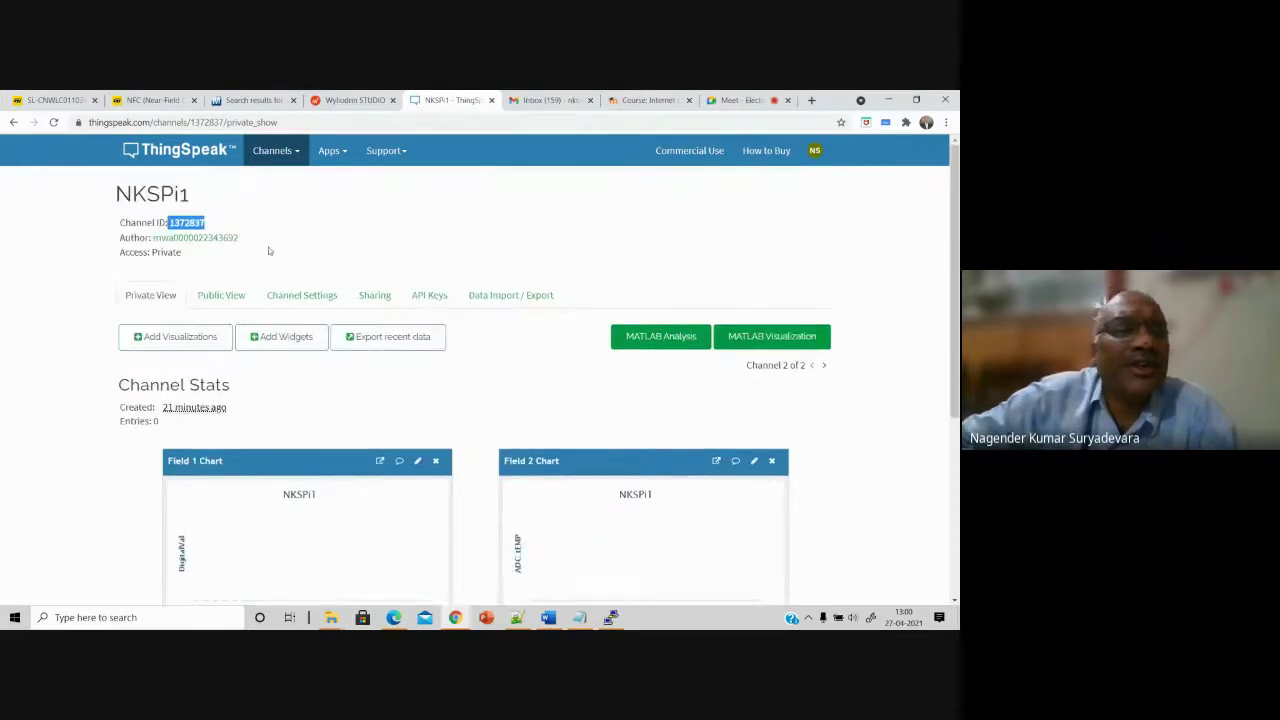